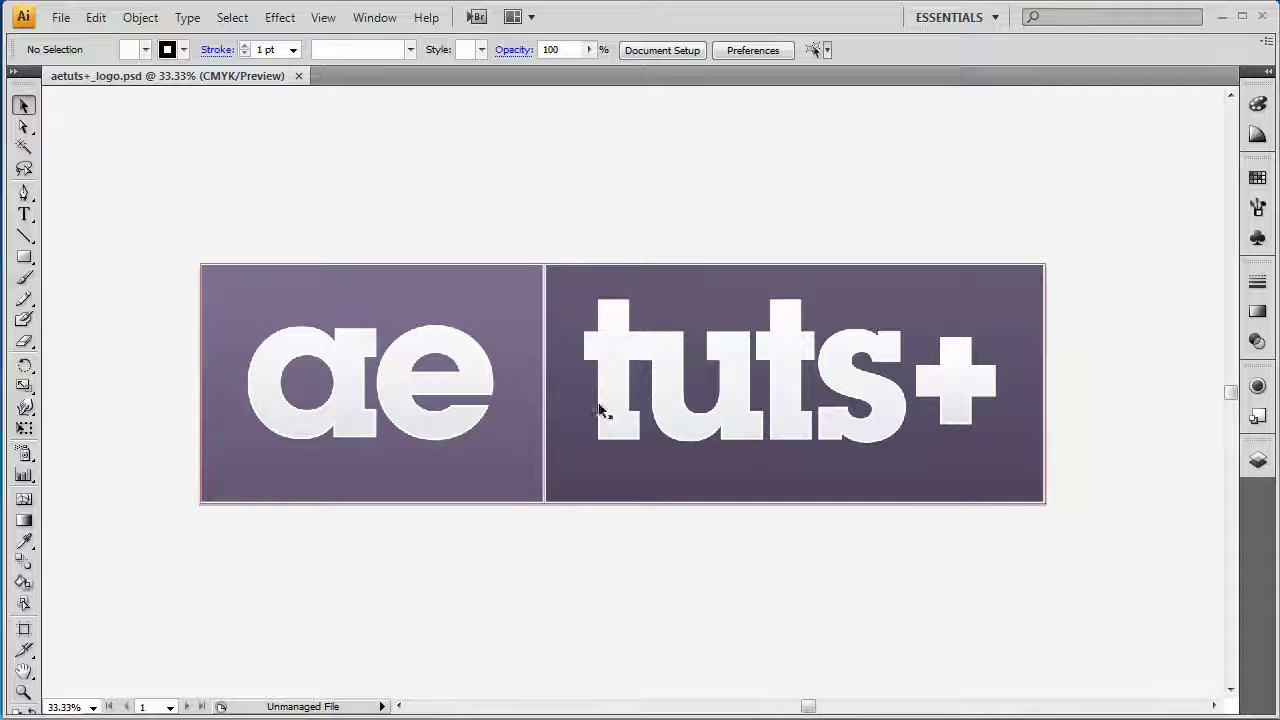
{"action": "left_click", "coordinate": [521, 308]}
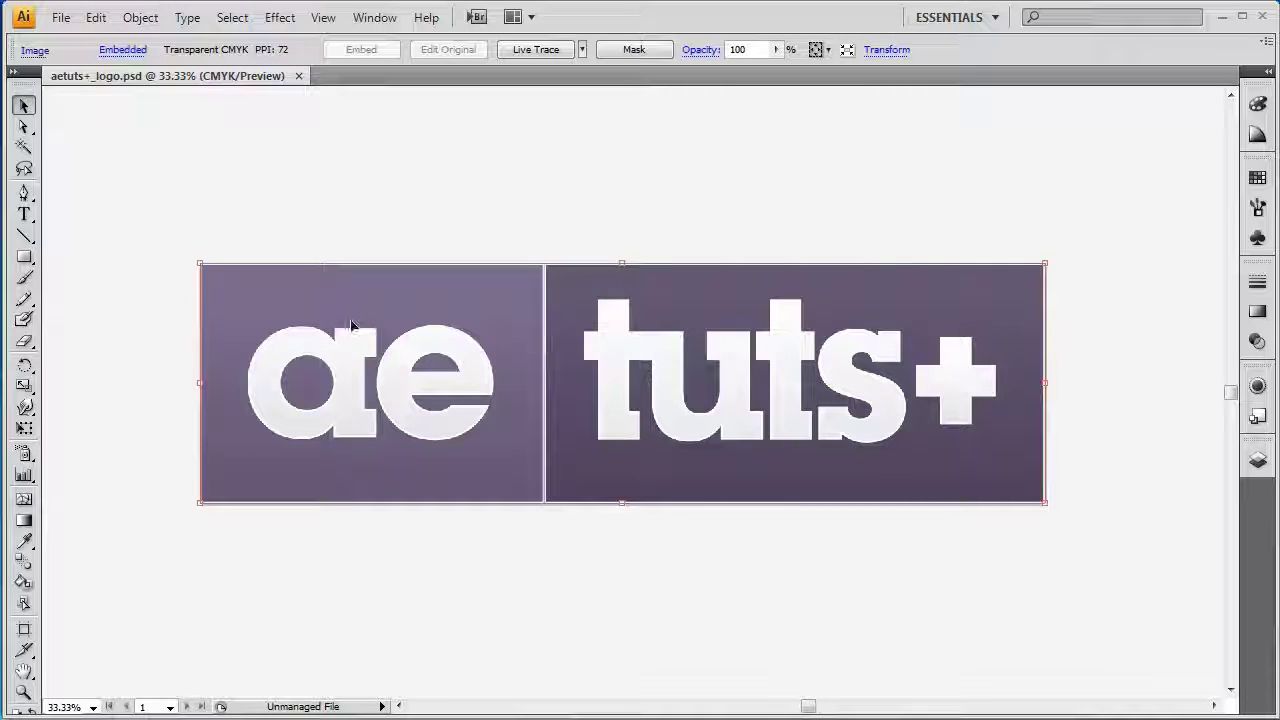
{"action": "left_click", "coordinate": [157, 97]}
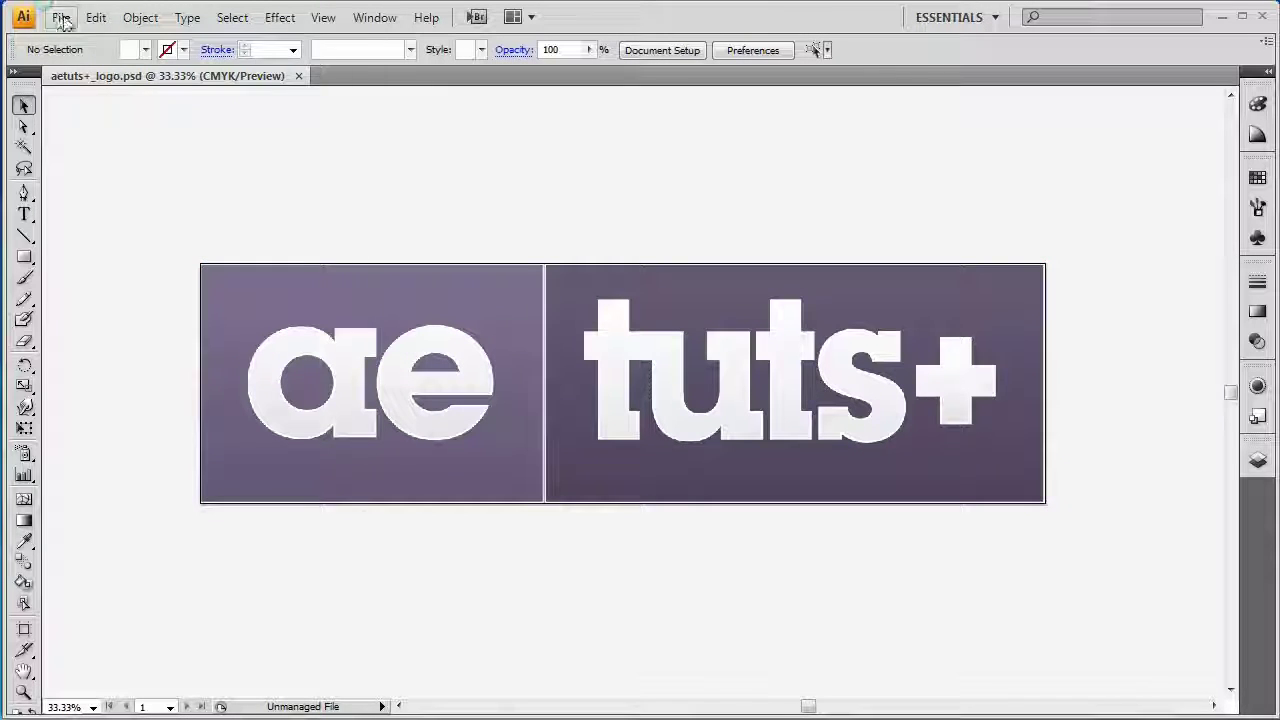
Open the Photoshop file aetuts+_logo from the Project File folder
{"action": "left_click", "coordinate": [62, 18]}
{"action": "left_click", "coordinate": [92, 86]}
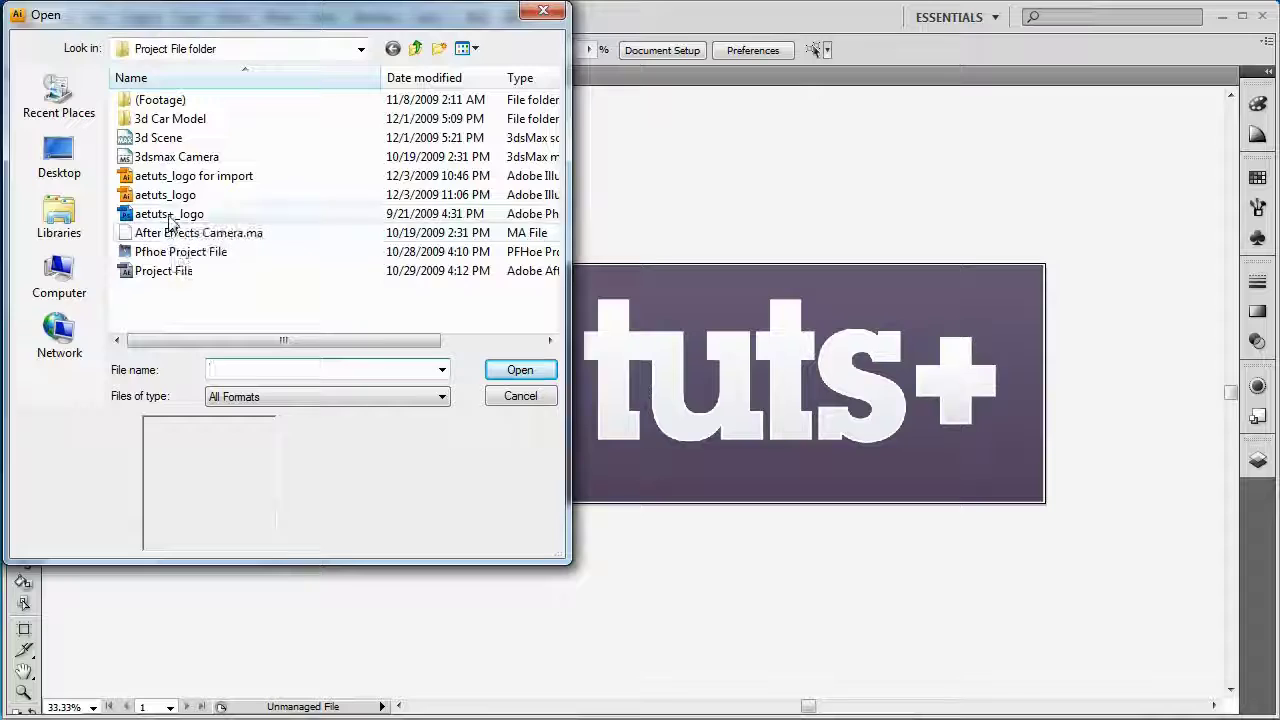
{"action": "double_click", "coordinate": [169, 214]}
{"action": "left_click", "coordinate": [600, 408]}
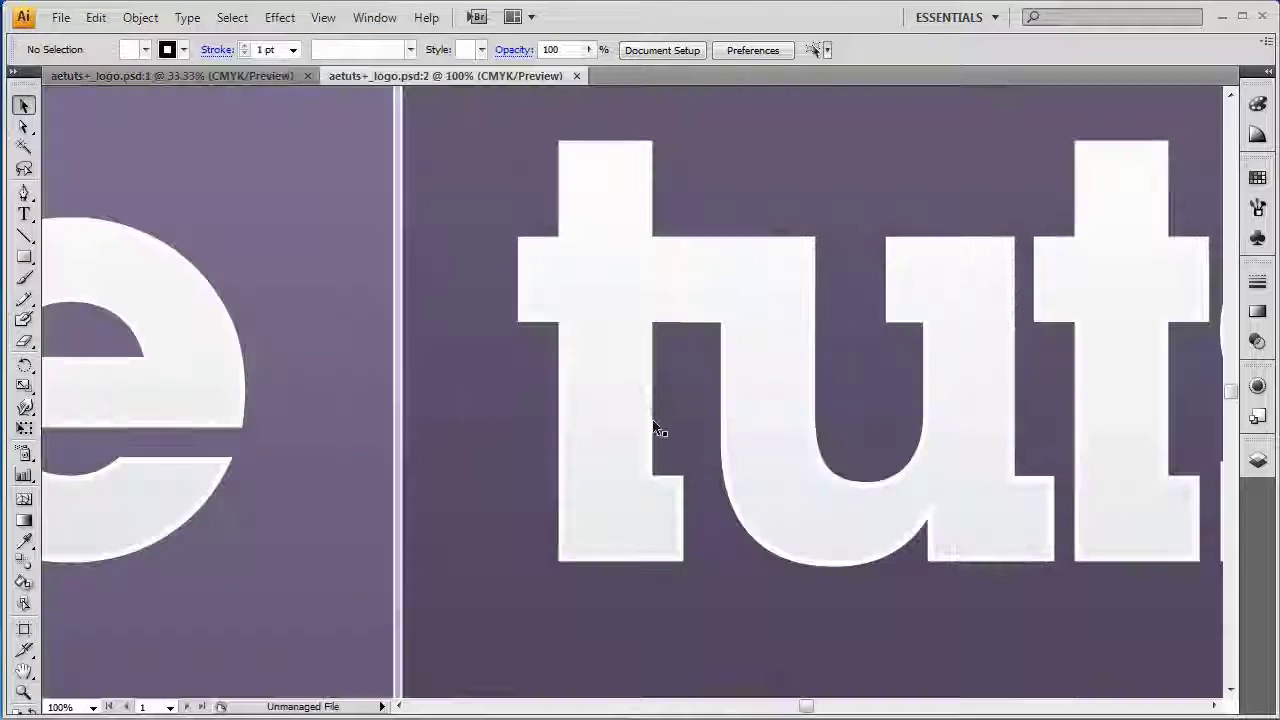
{"action": "key", "text": "ctrl+minus"}
{"action": "key", "text": "ctrl+minus"}
{"action": "key", "text": "ctrl+minus"}
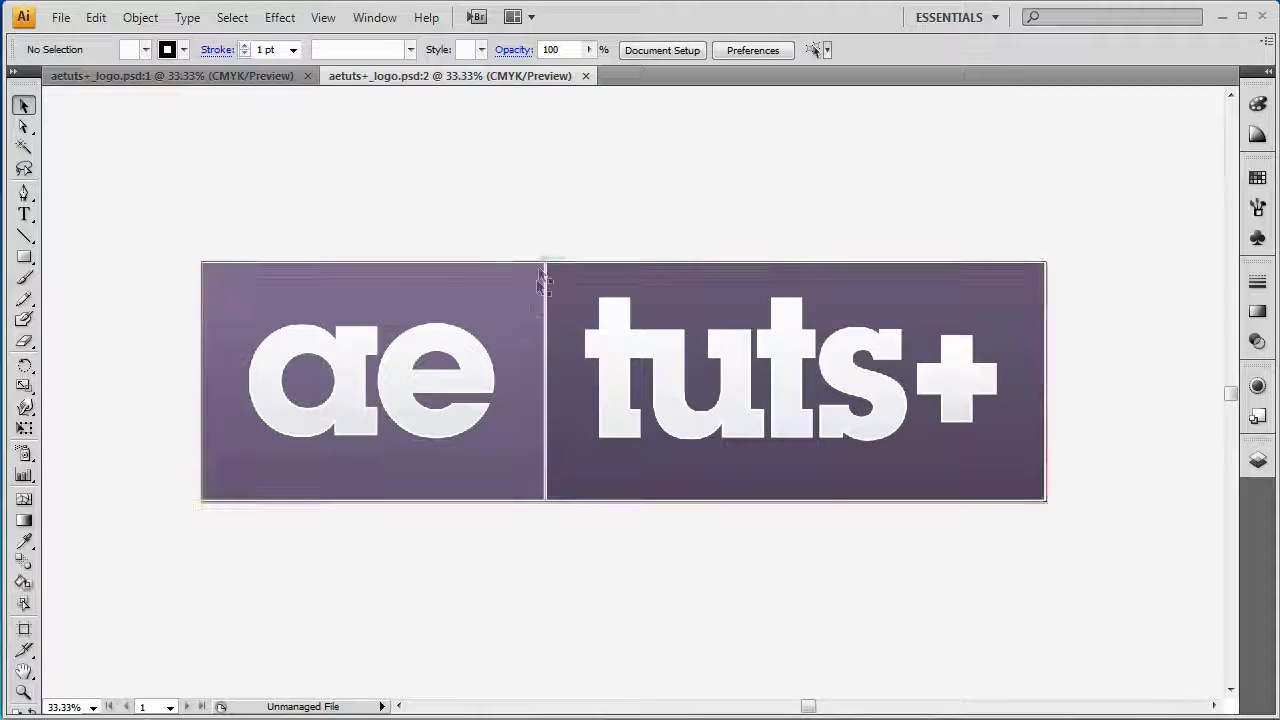
Convert the logo image to vector paths with Live Trace, using Make and Expand
{"action": "left_click", "coordinate": [527, 310]}
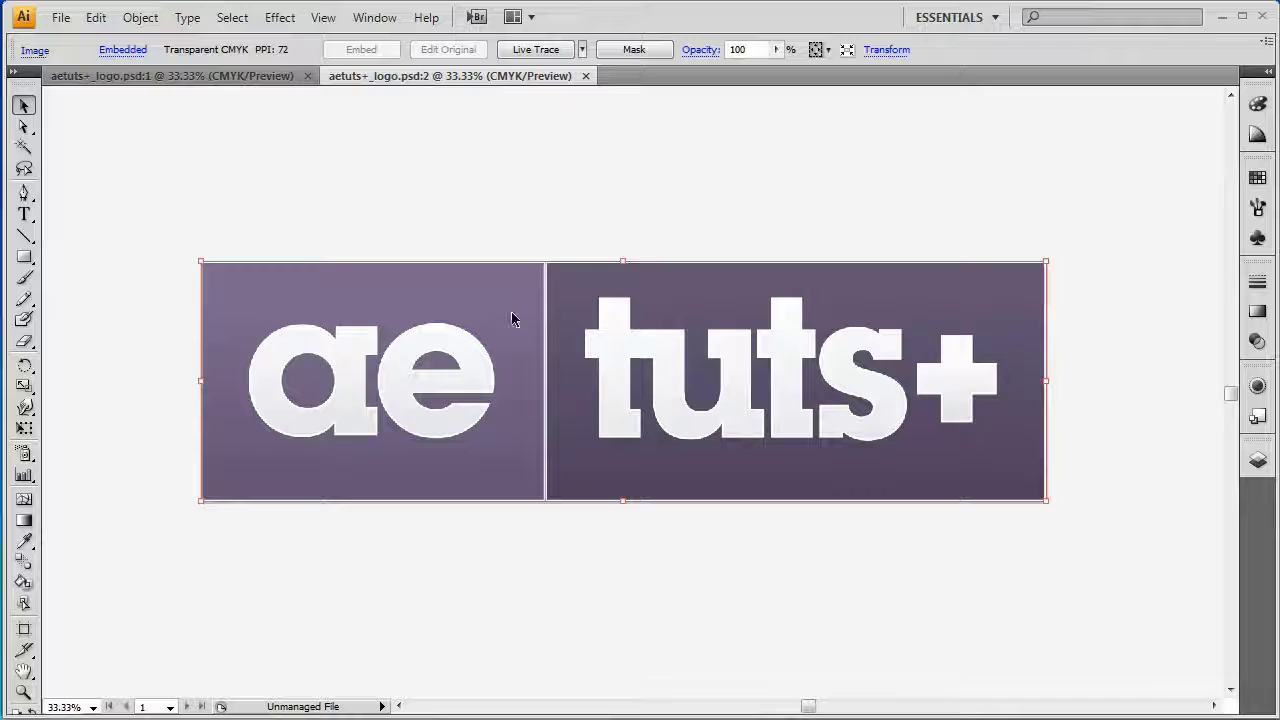
{"action": "left_click", "coordinate": [140, 17]}
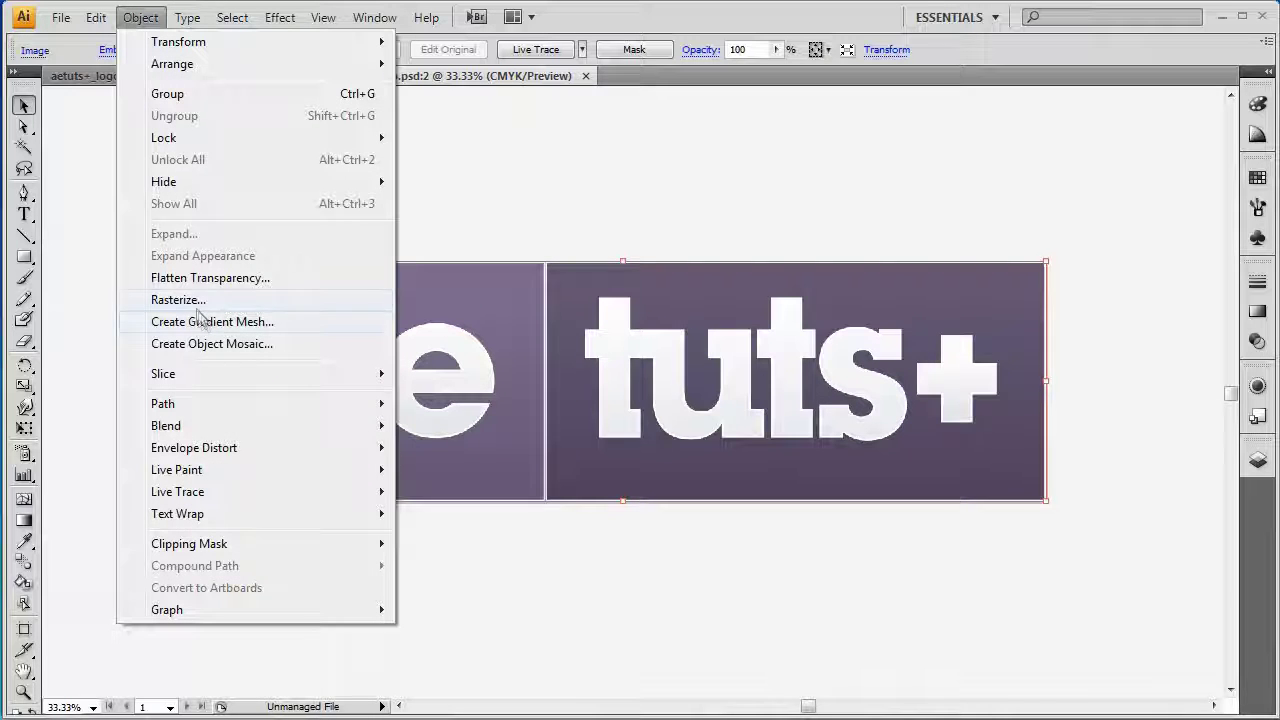
{"action": "mouse_move", "coordinate": [323, 491]}
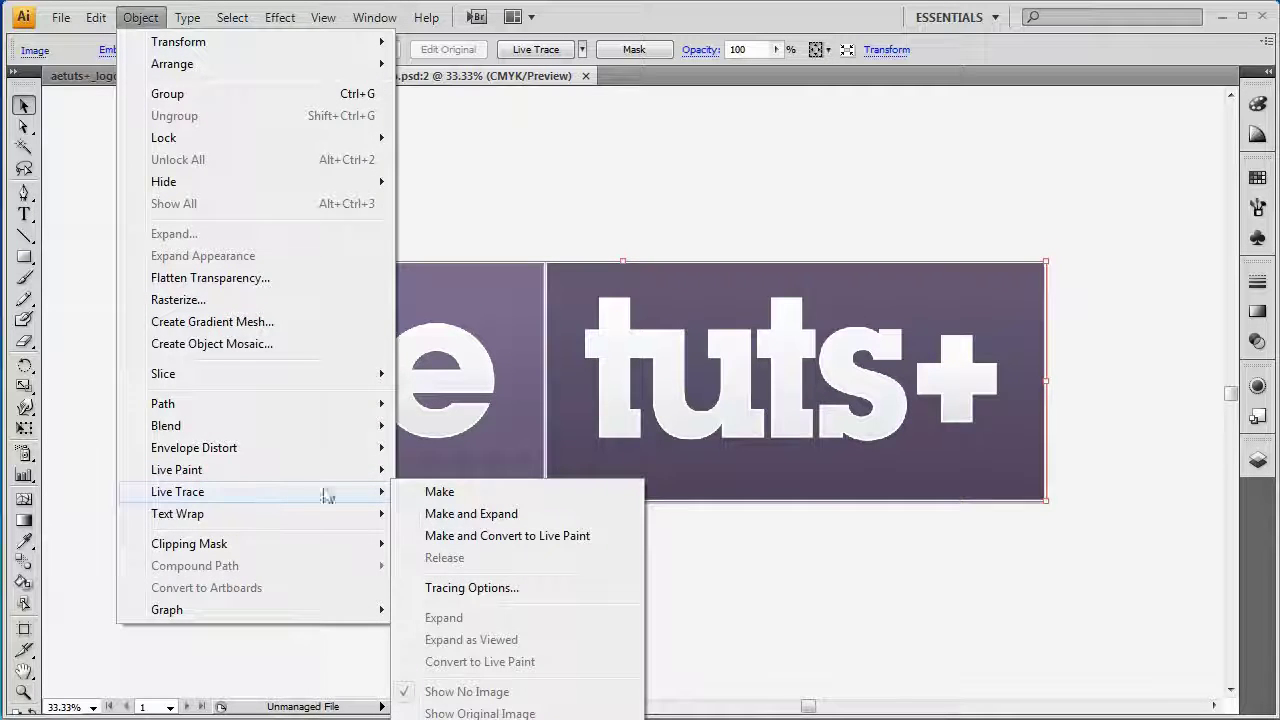
{"action": "left_click", "coordinate": [466, 516]}
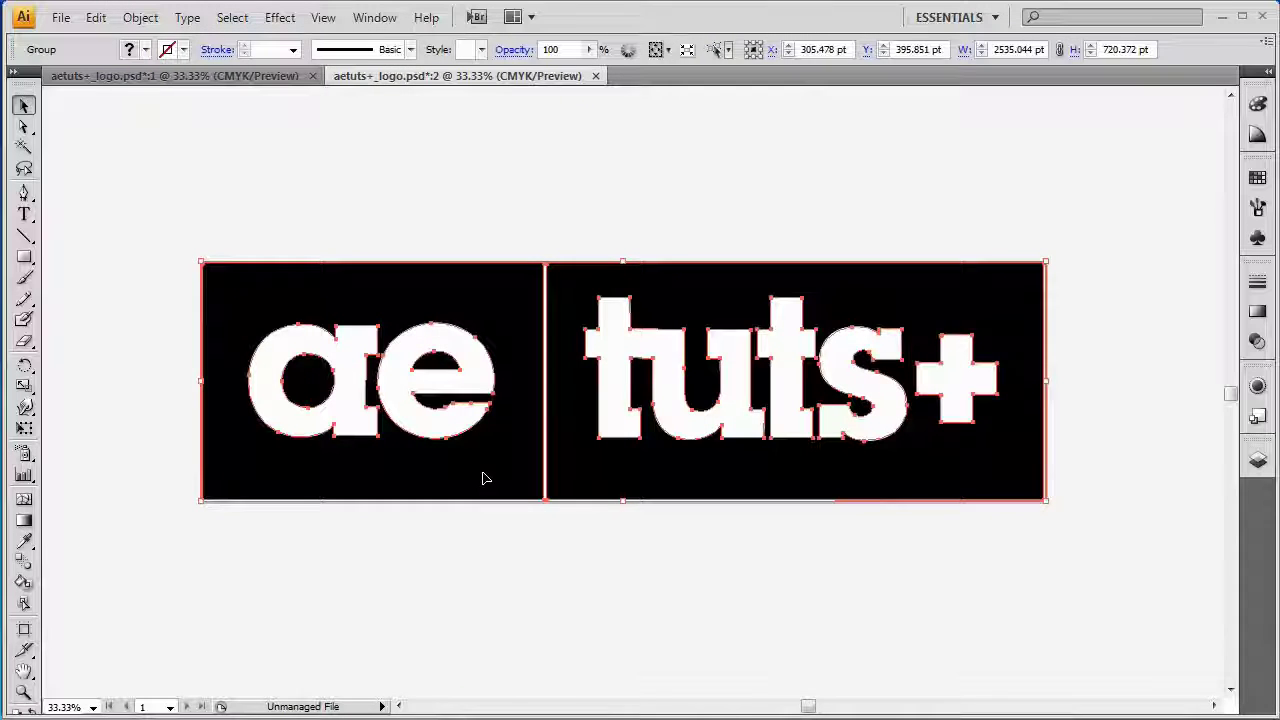
Ungroup the traced logo so its shapes can be selected individually
{"action": "left_click", "coordinate": [471, 229]}
{"action": "left_click", "coordinate": [497, 305]}
{"action": "right_click", "coordinate": [497, 303]}
{"action": "left_click", "coordinate": [520, 386]}
{"action": "left_click", "coordinate": [487, 203]}
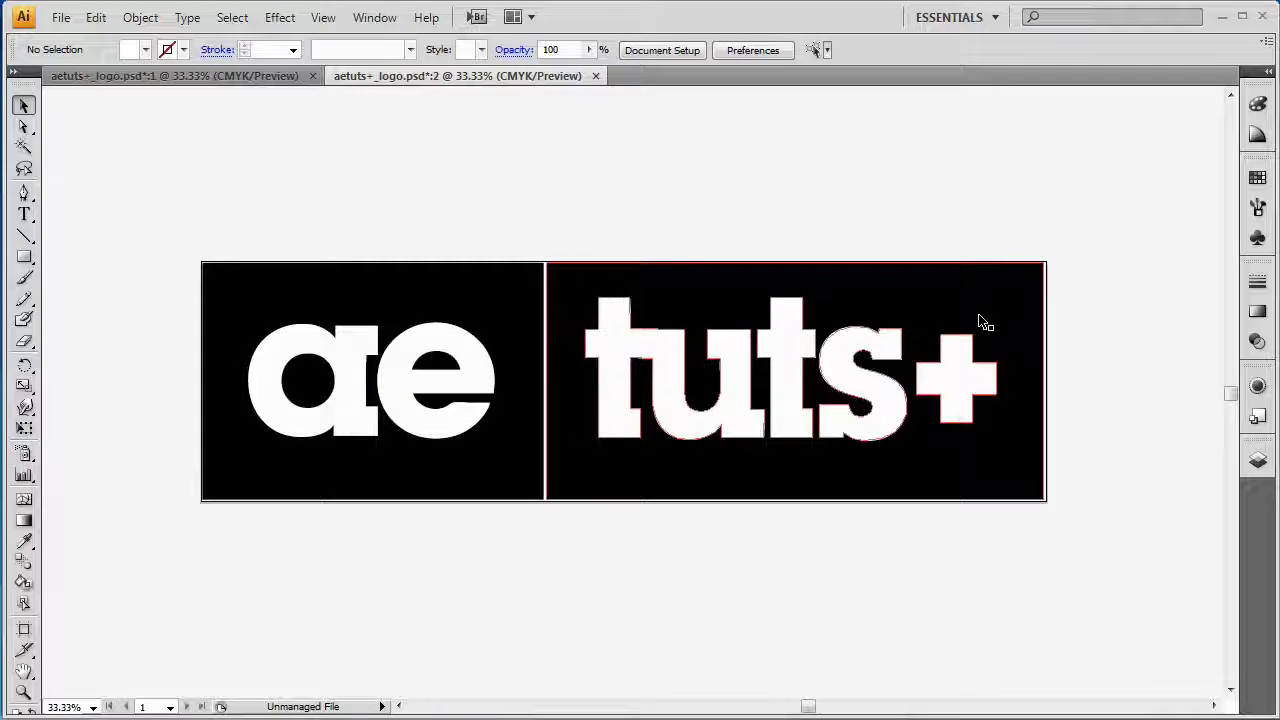
Delete the black panels, the black fills inside the a and e, and the white background, keeping only the letters and plus sign
{"action": "left_click", "coordinate": [502, 302]}
{"action": "key", "text": "Delete"}
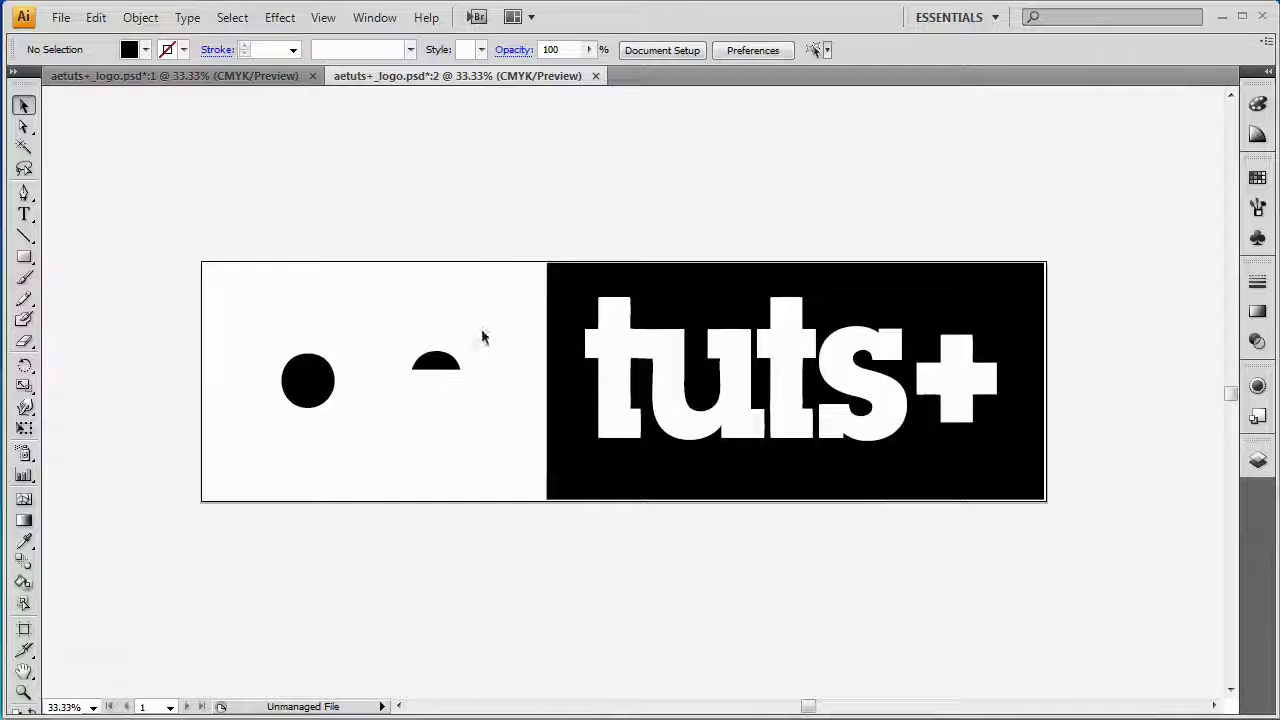
{"action": "left_click", "coordinate": [445, 364]}
{"action": "key", "text": "Delete"}
{"action": "left_click", "coordinate": [300, 378]}
{"action": "key", "text": "Delete"}
{"action": "left_click", "coordinate": [562, 316]}
{"action": "key", "text": "Delete"}
{"action": "left_click", "coordinate": [528, 261]}
{"action": "key", "text": "Delete"}
Examine the remaining white outlines by selecting the s alone and then all the letters and the plus sign
{"action": "left_click_drag", "start_coordinate": [183, 240], "coordinate": [1060, 512]}
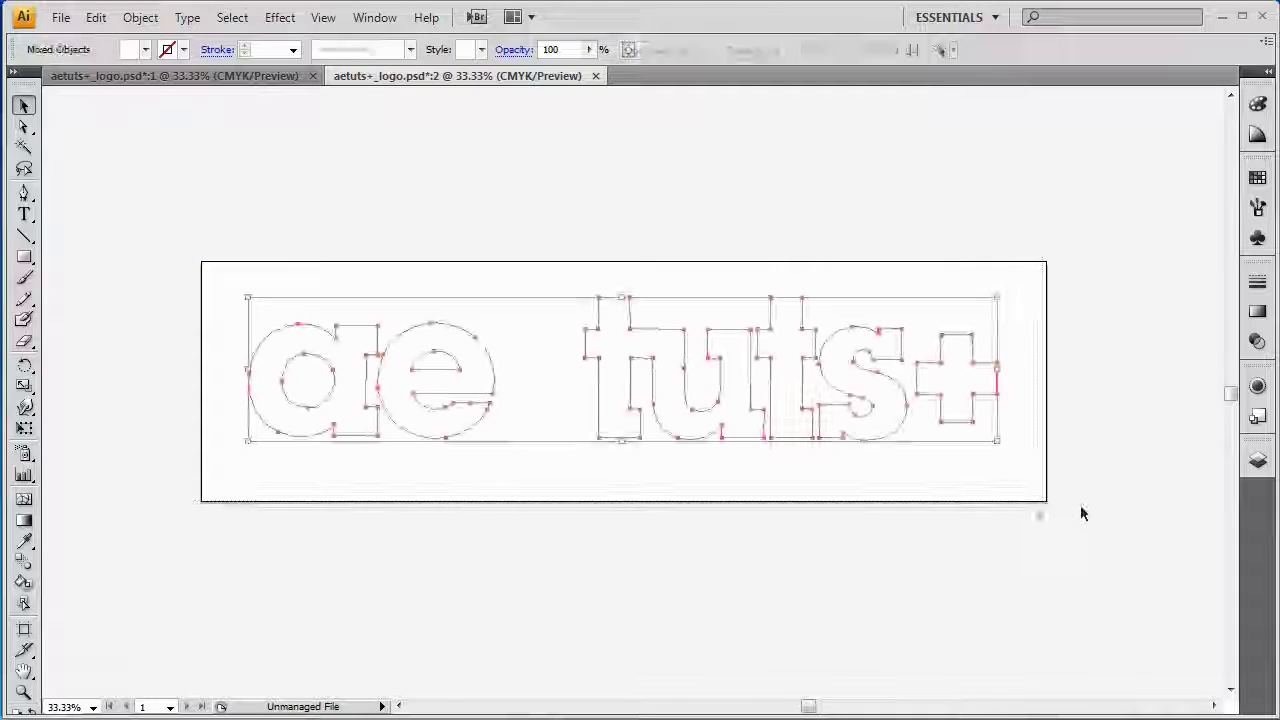
{"action": "left_click", "coordinate": [872, 372], "text": "shift"}
{"action": "key", "text": "Delete"}
{"action": "left_click", "coordinate": [850, 328]}
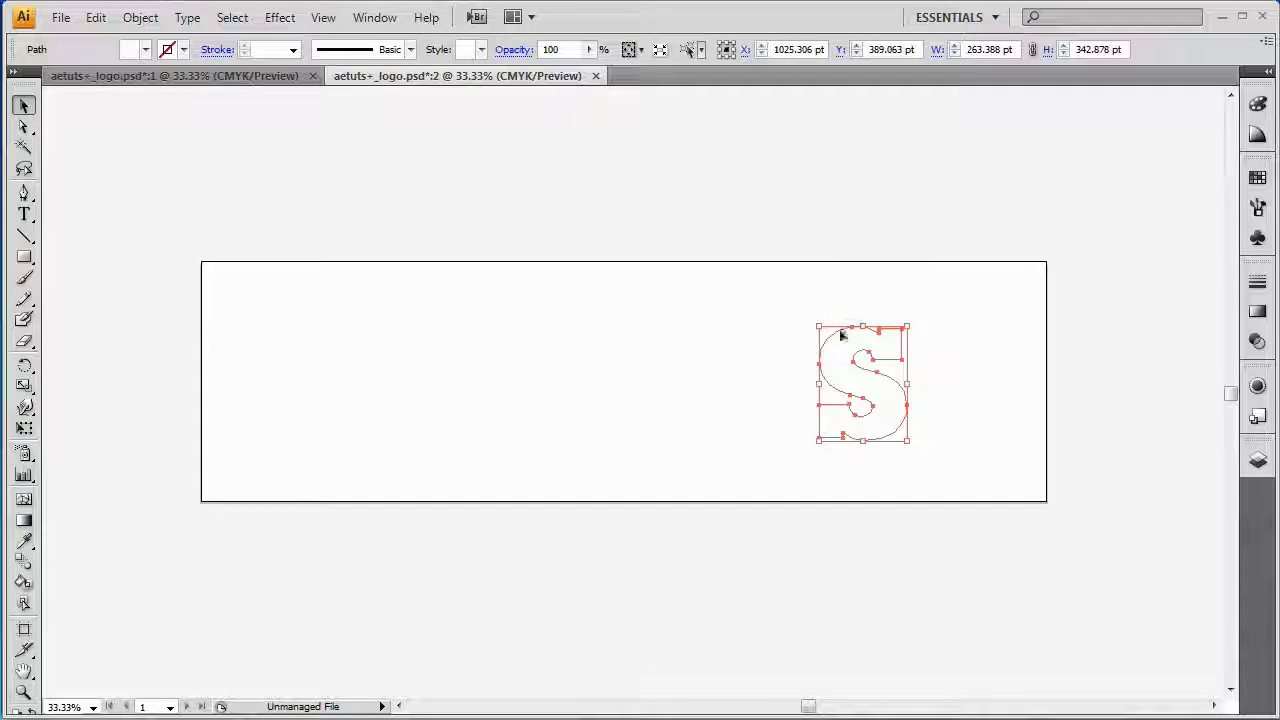
{"action": "left_click_drag", "start_coordinate": [1092, 226], "coordinate": [175, 553]}
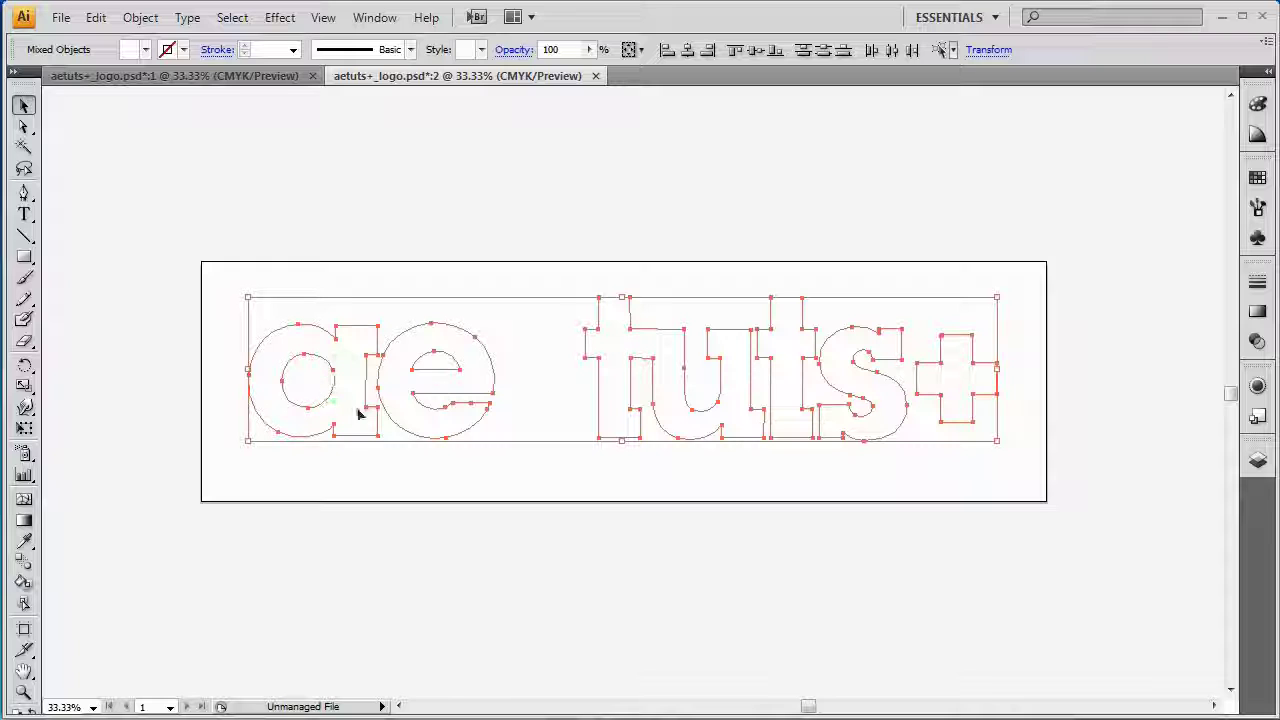
{"action": "key", "text": "Delete"}
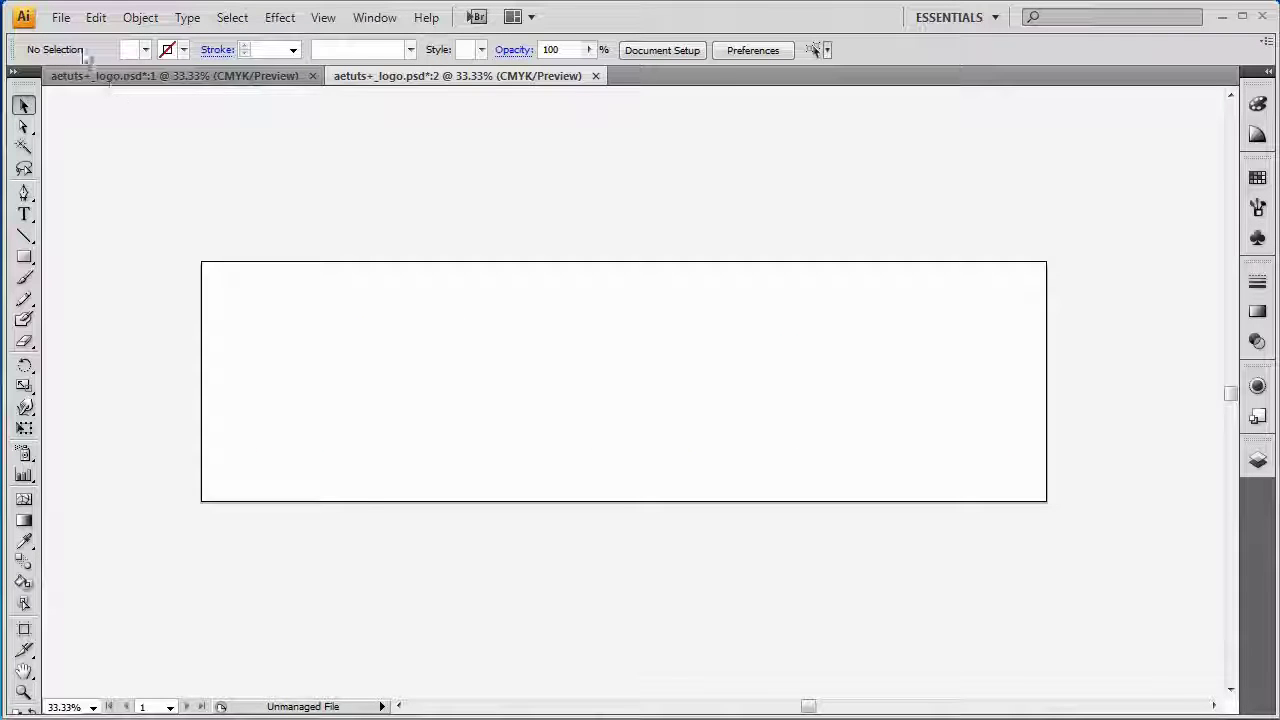
Save the artwork as the Adobe Illustrator file aetuts_logo in Illustrator CS4 format, replacing the existing file
{"action": "left_click", "coordinate": [62, 18]}
{"action": "left_click", "coordinate": [106, 256]}
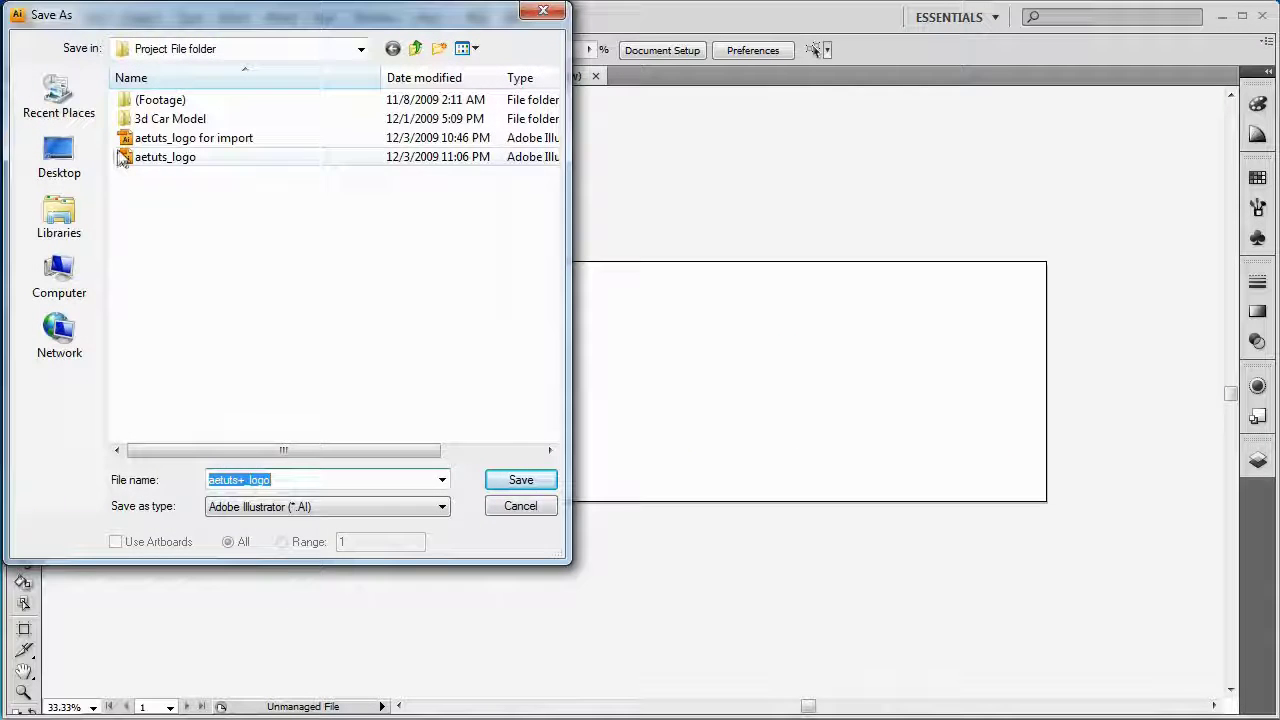
{"action": "left_click", "coordinate": [146, 160]}
{"action": "left_click", "coordinate": [514, 480]}
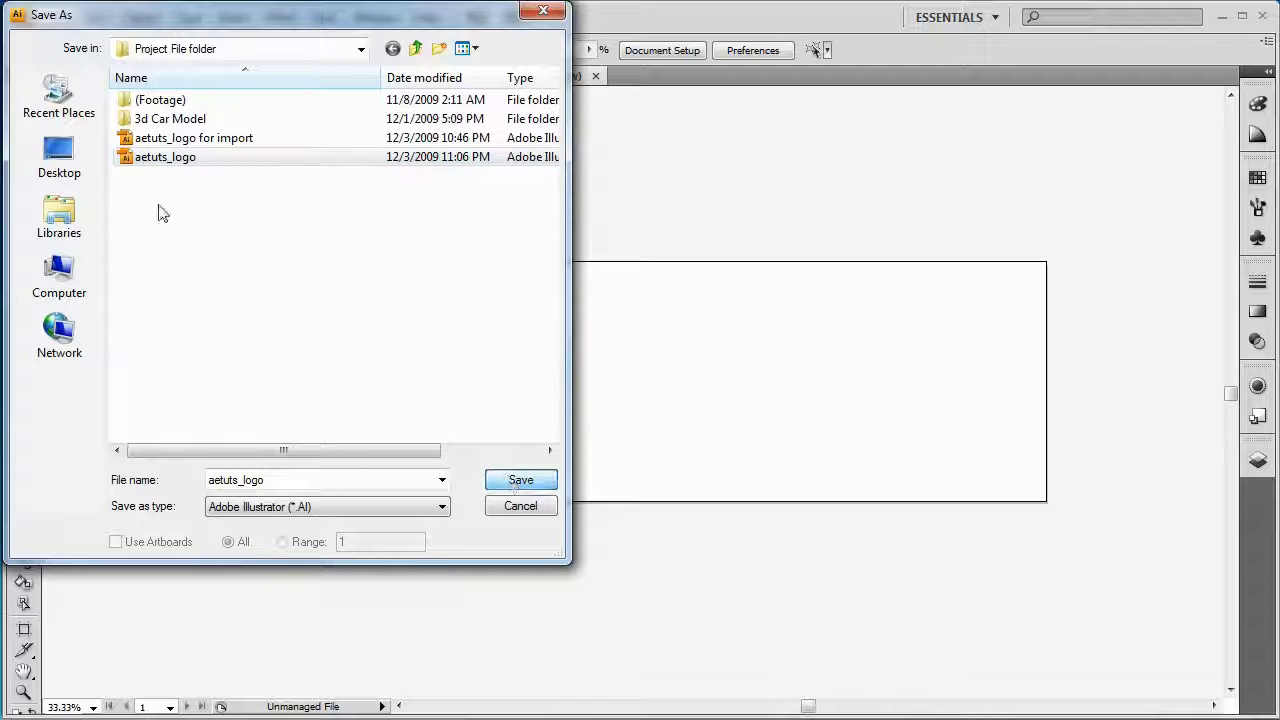
{"action": "left_click", "coordinate": [514, 482]}
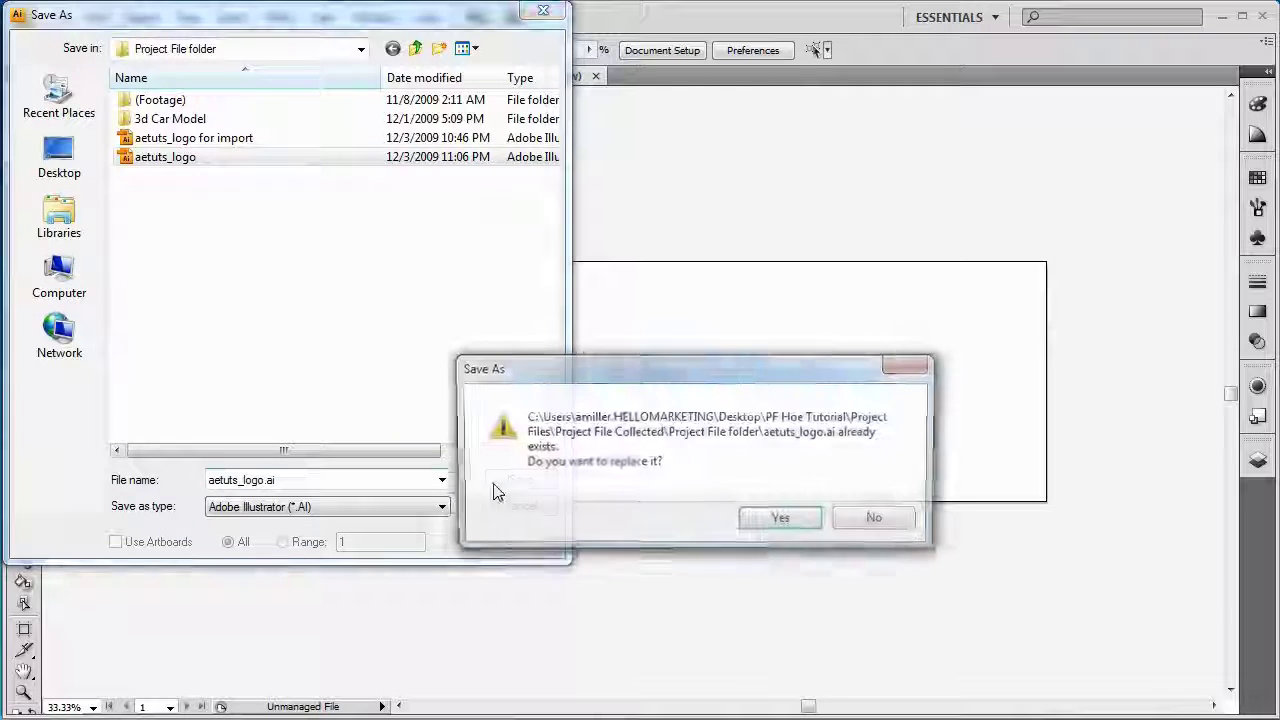
{"action": "left_click", "coordinate": [803, 522]}
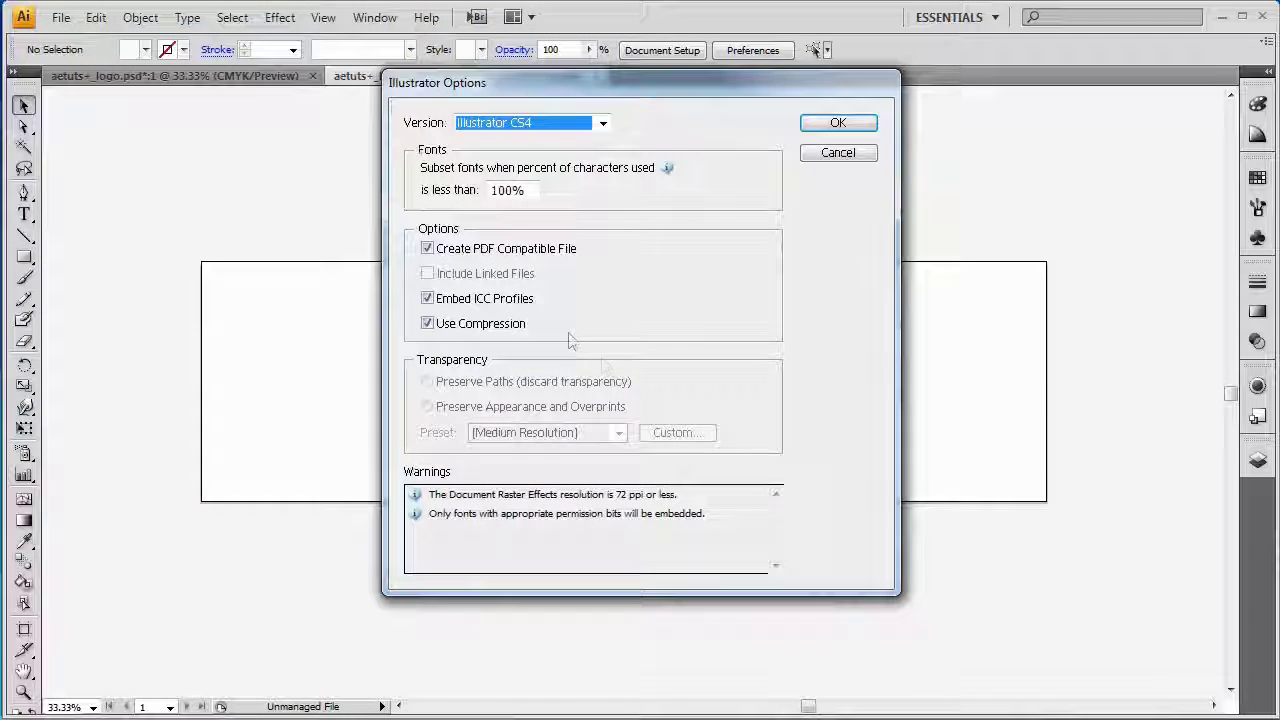
{"action": "left_click", "coordinate": [830, 122]}
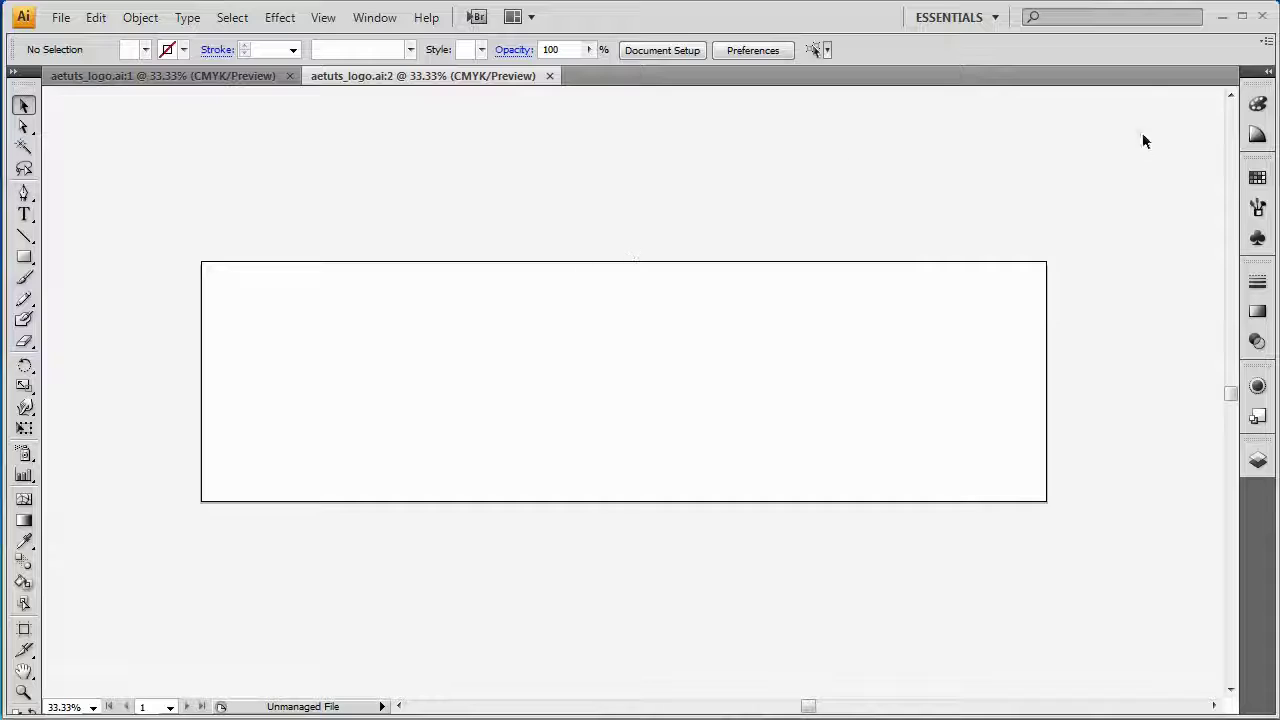
Switch to 3ds Max and start a new scene with the New All option, without saving the modified scene
{"action": "left_click", "coordinate": [1223, 18]}
{"action": "left_click", "coordinate": [25, 41]}
{"action": "left_click", "coordinate": [38, 64]}
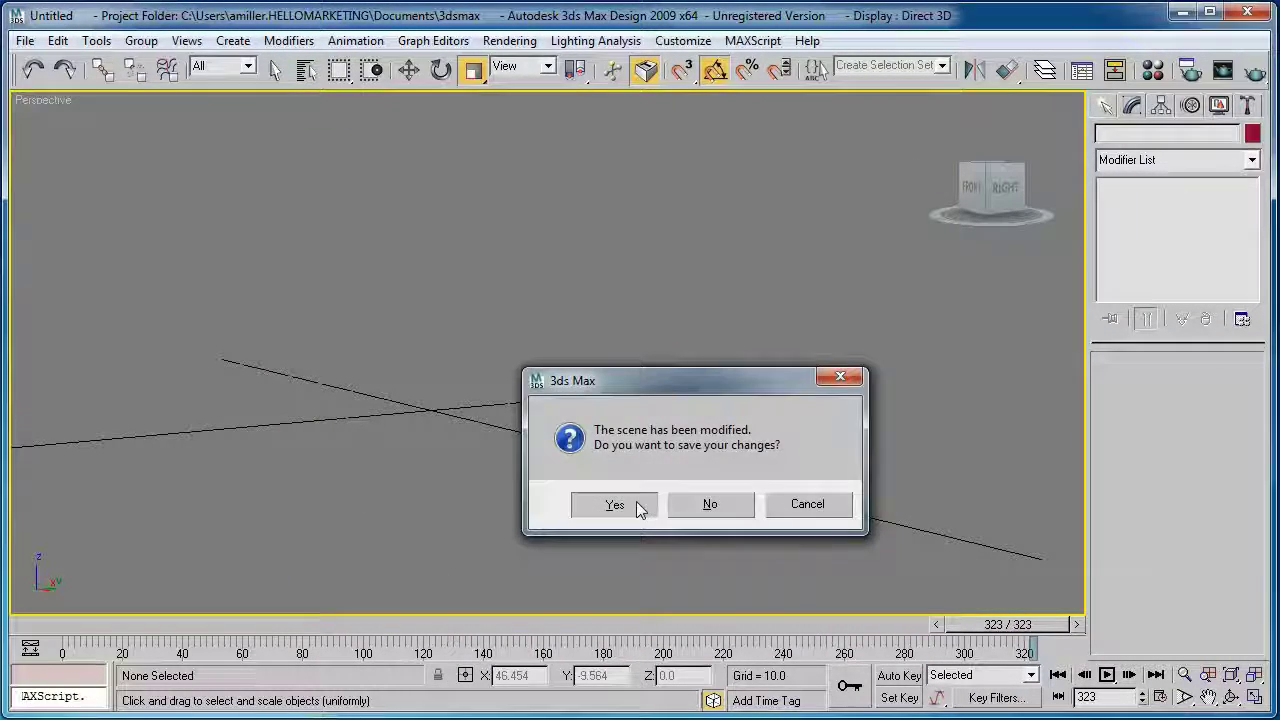
{"action": "left_click", "coordinate": [640, 505]}
{"action": "left_click", "coordinate": [590, 514]}
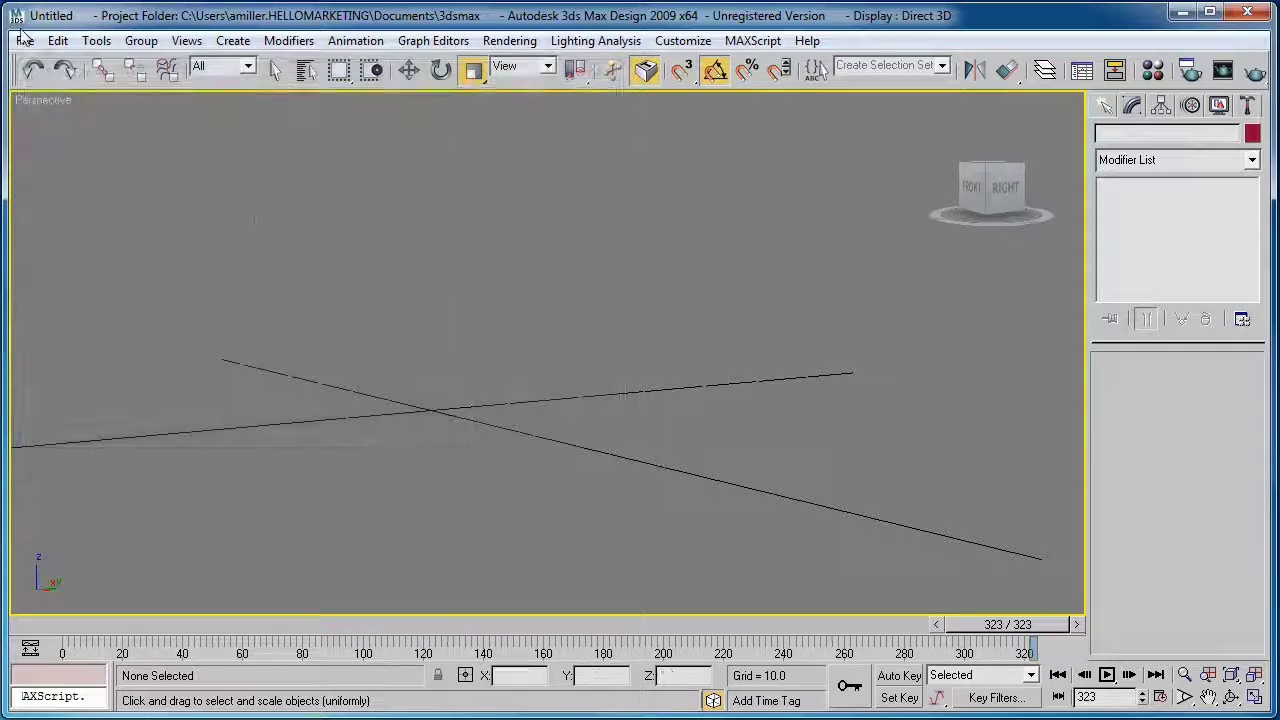
{"action": "left_click", "coordinate": [38, 64]}
{"action": "left_click", "coordinate": [703, 503]}
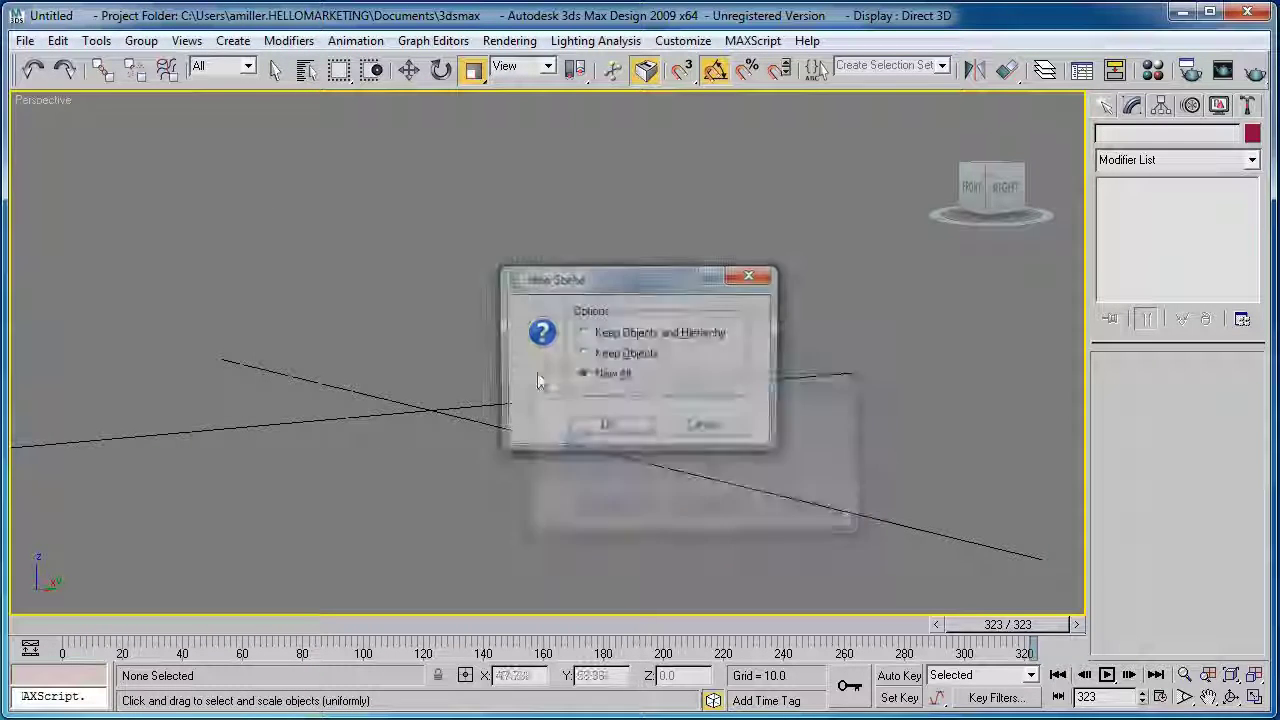
{"action": "left_click", "coordinate": [608, 428]}
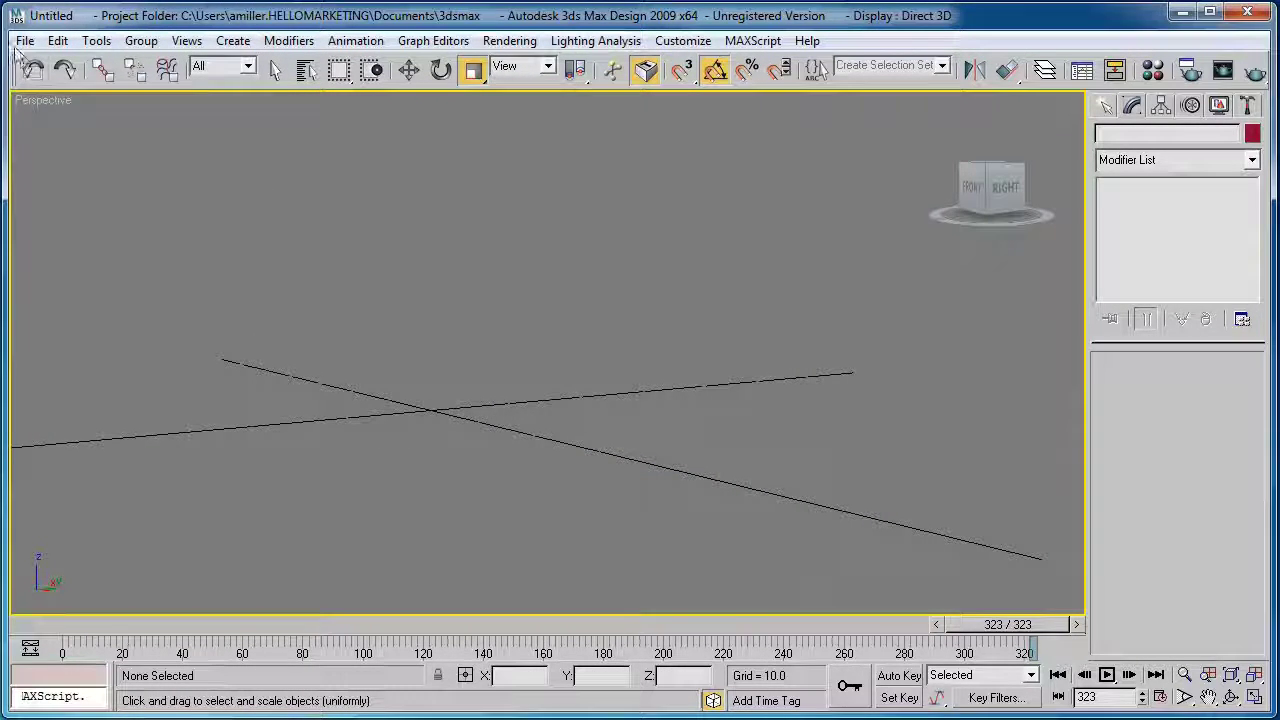
Try to import aetuts_logo from the Project File folder, completely replacing the current scene and importing the shapes as a single object
{"action": "left_click", "coordinate": [26, 42]}
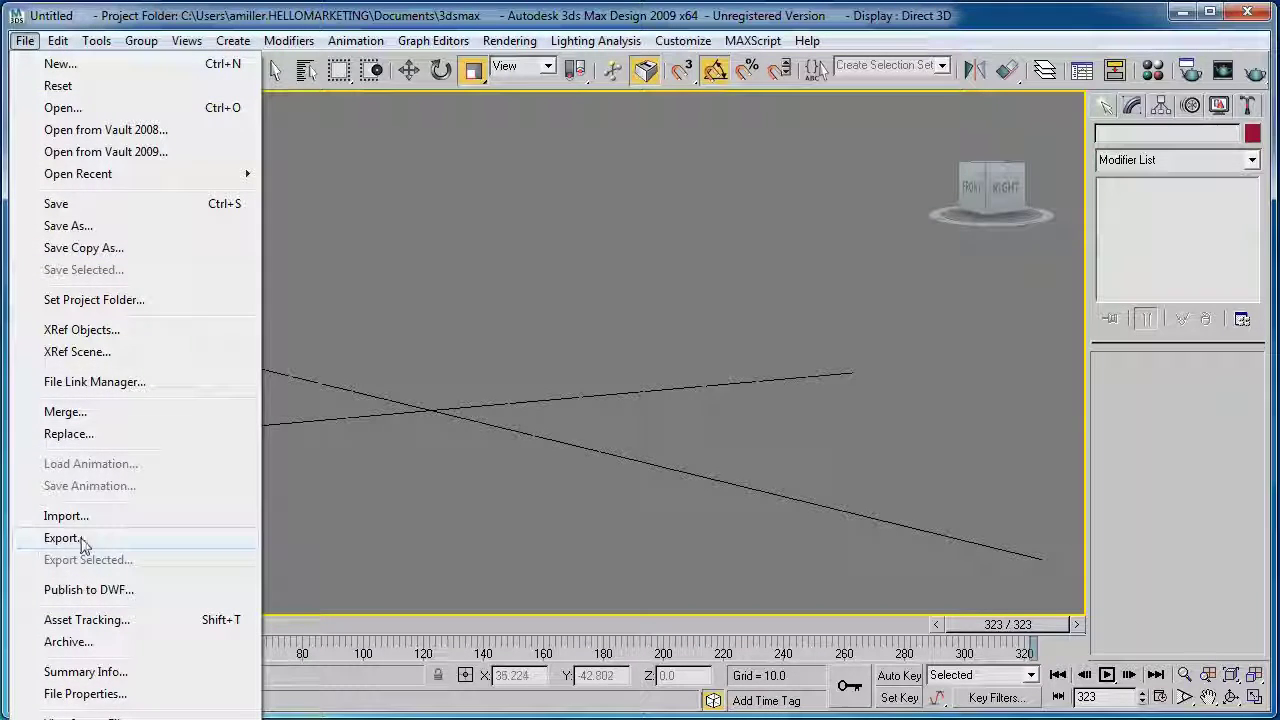
{"action": "left_click", "coordinate": [88, 518]}
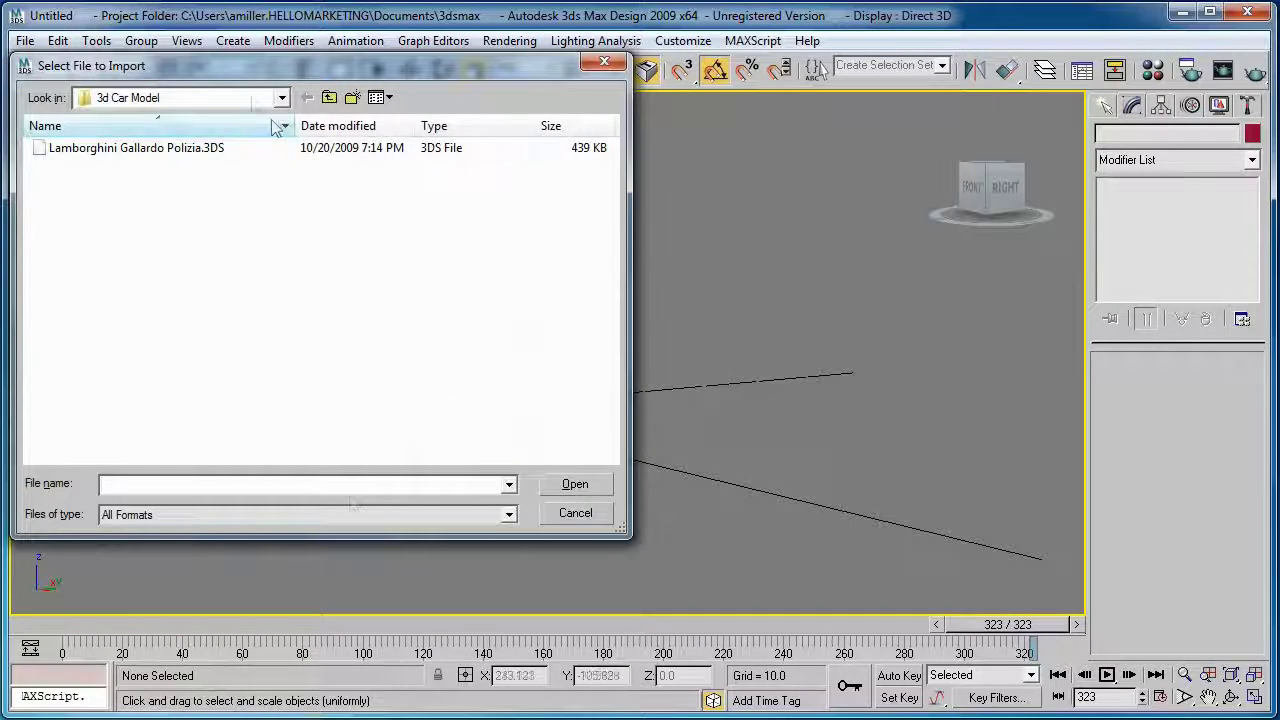
{"action": "left_click", "coordinate": [389, 121]}
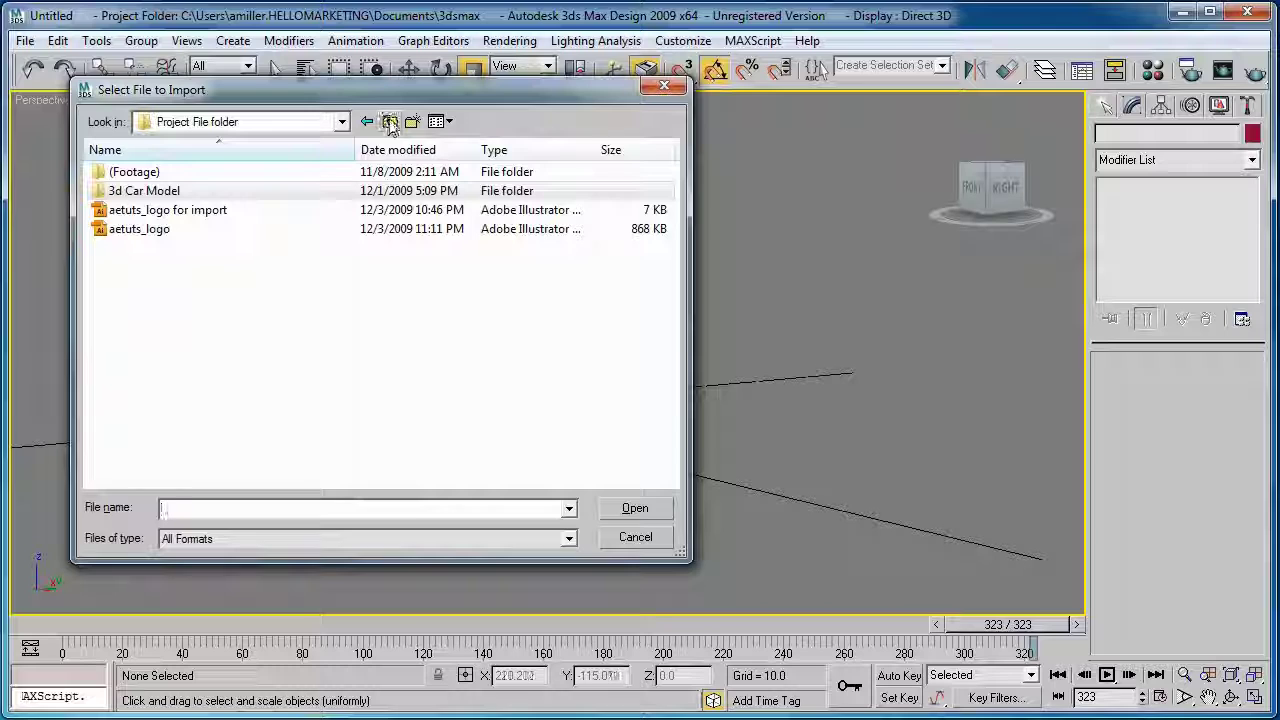
{"action": "left_click", "coordinate": [137, 232]}
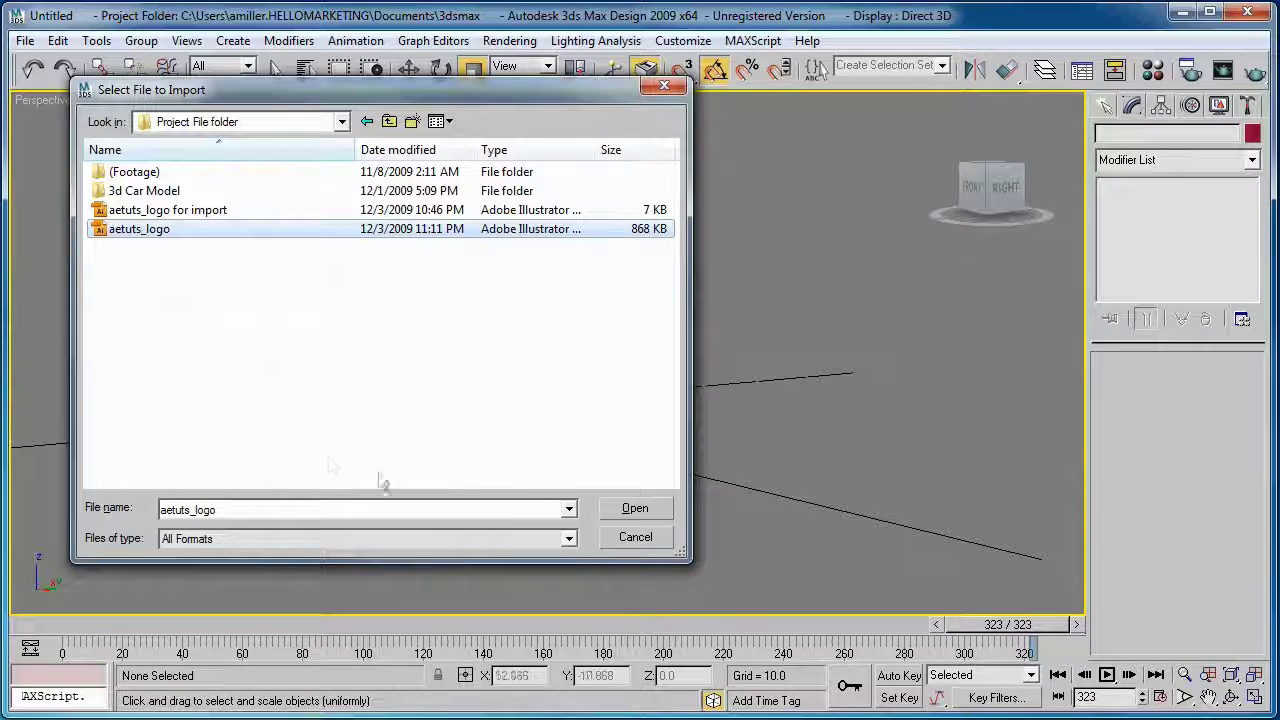
{"action": "left_click", "coordinate": [667, 508]}
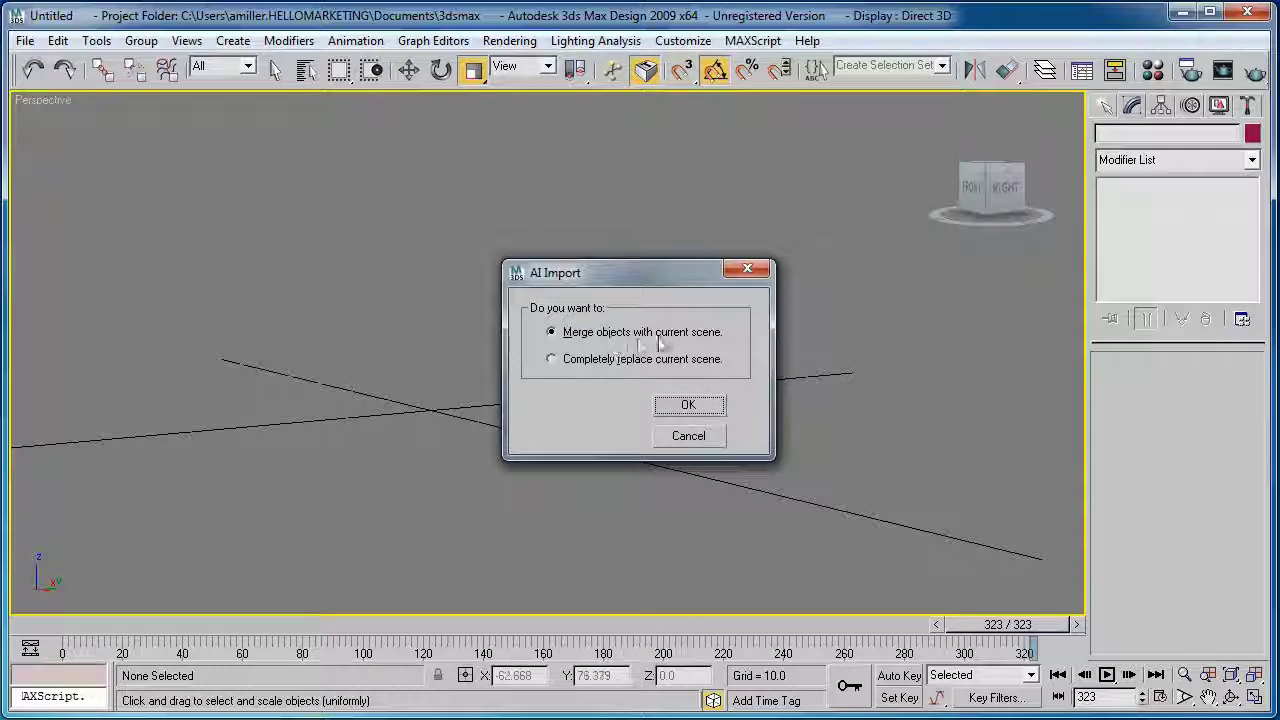
{"action": "left_click", "coordinate": [600, 364]}
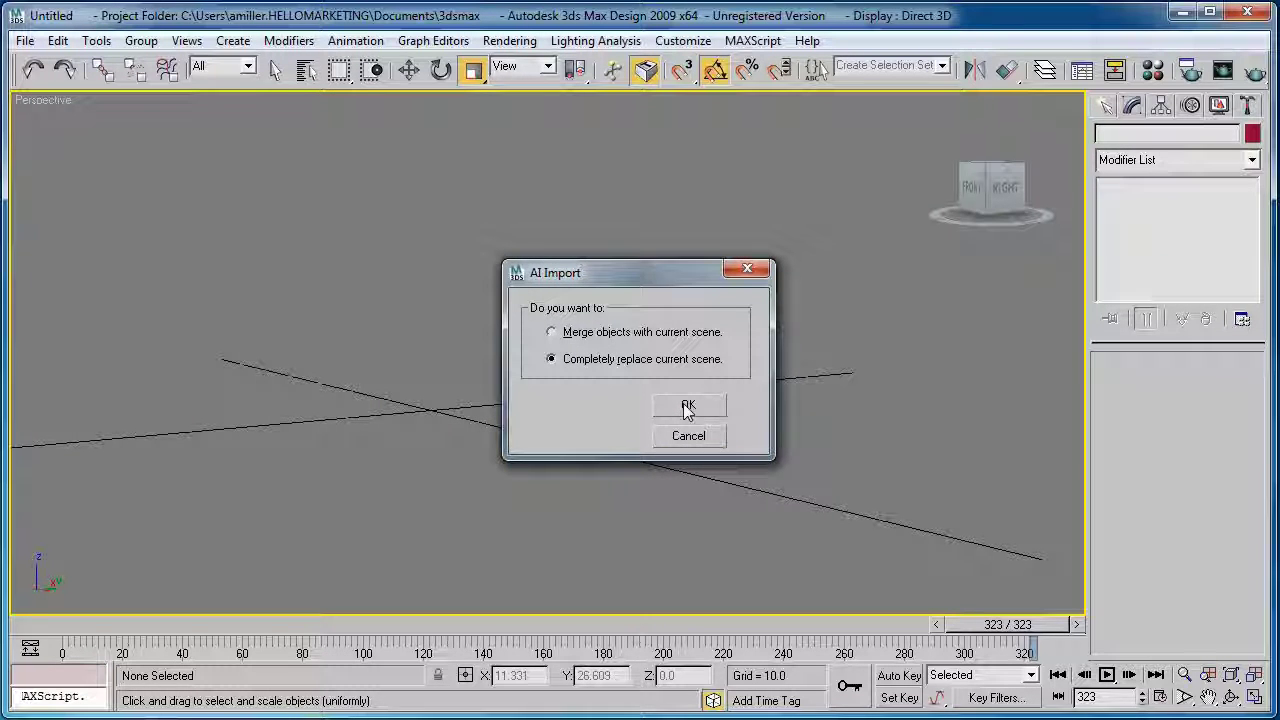
{"action": "left_click", "coordinate": [688, 405]}
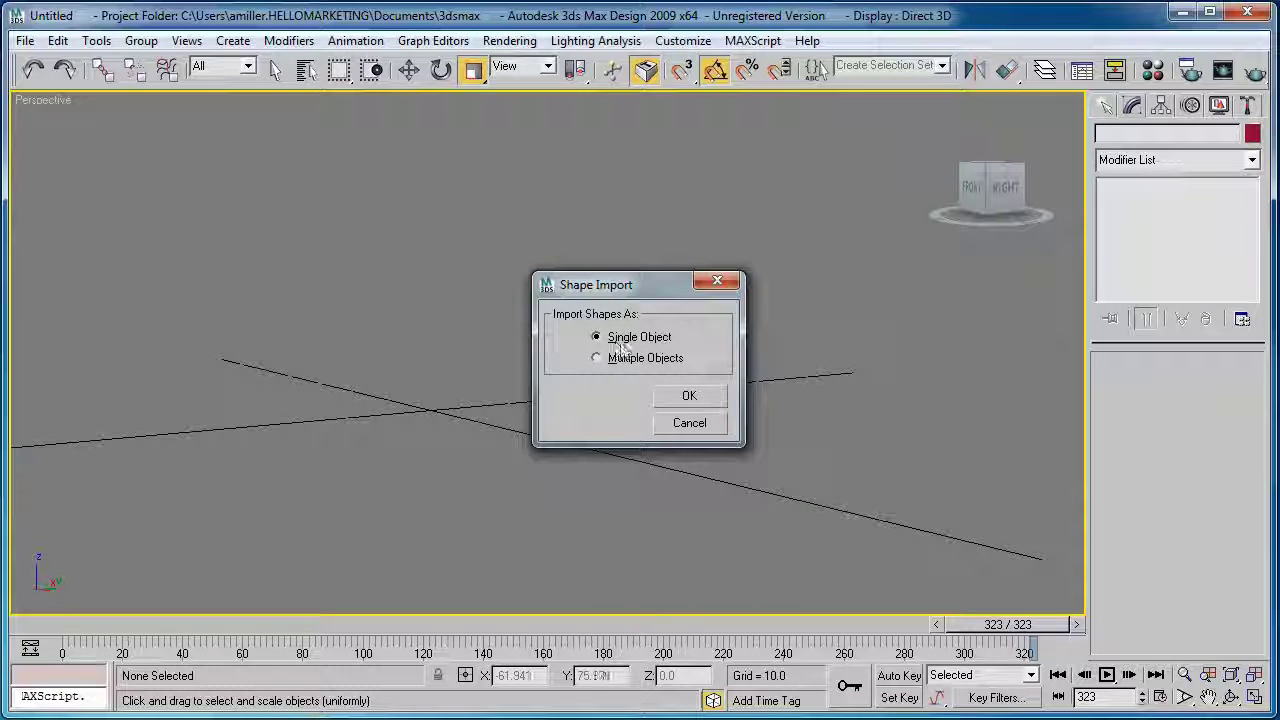
{"action": "left_click", "coordinate": [689, 396]}
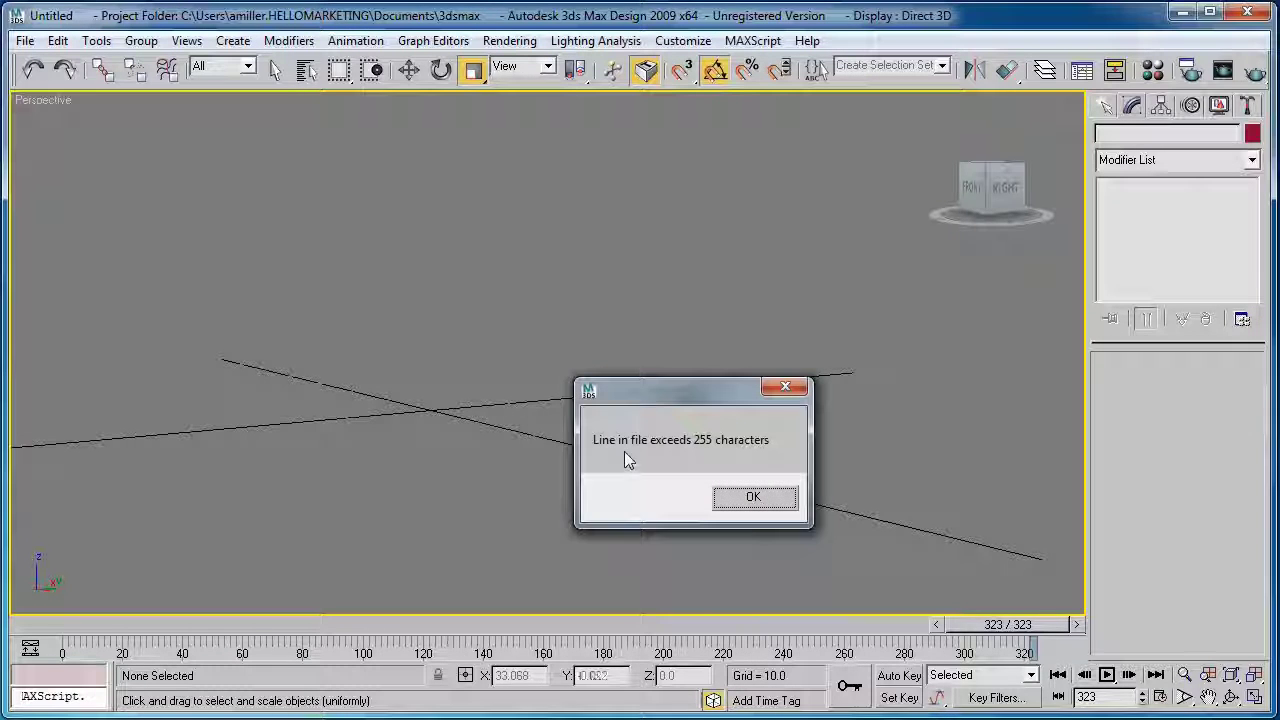
{"action": "left_click_drag", "start_coordinate": [675, 390], "coordinate": [538, 189]}
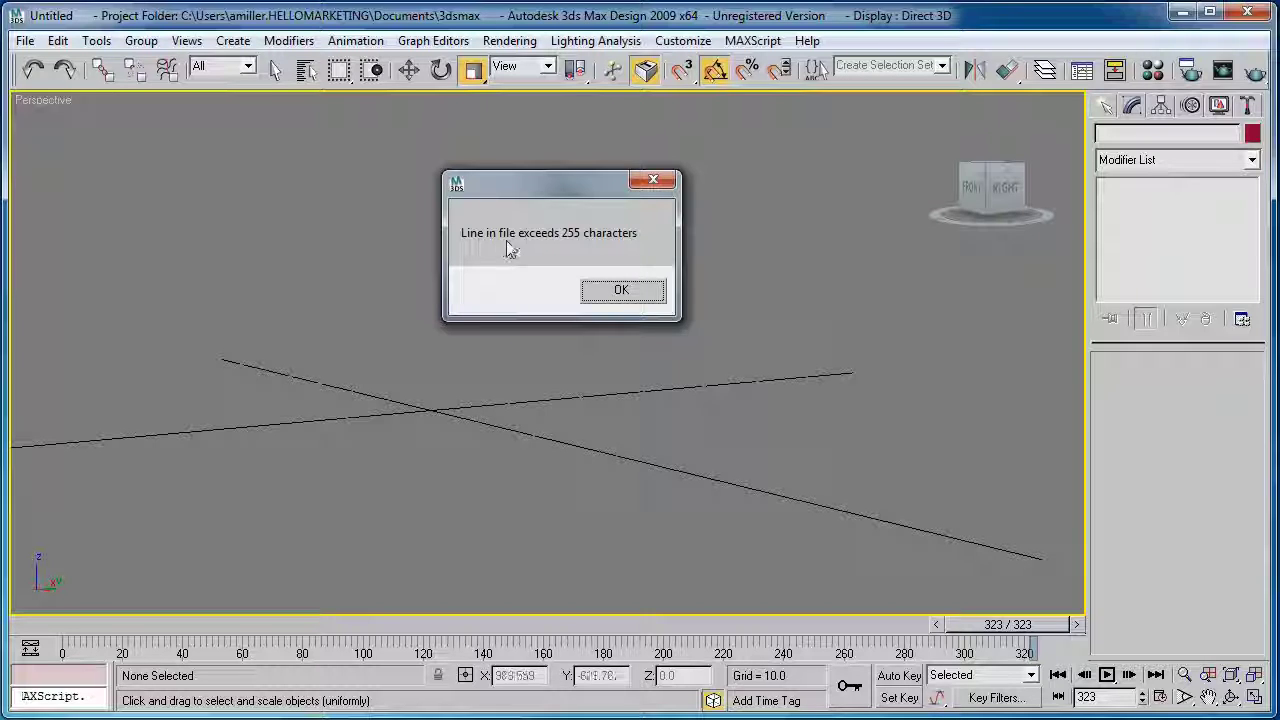
{"action": "left_click", "coordinate": [625, 291]}
{"action": "left_click", "coordinate": [716, 499]}
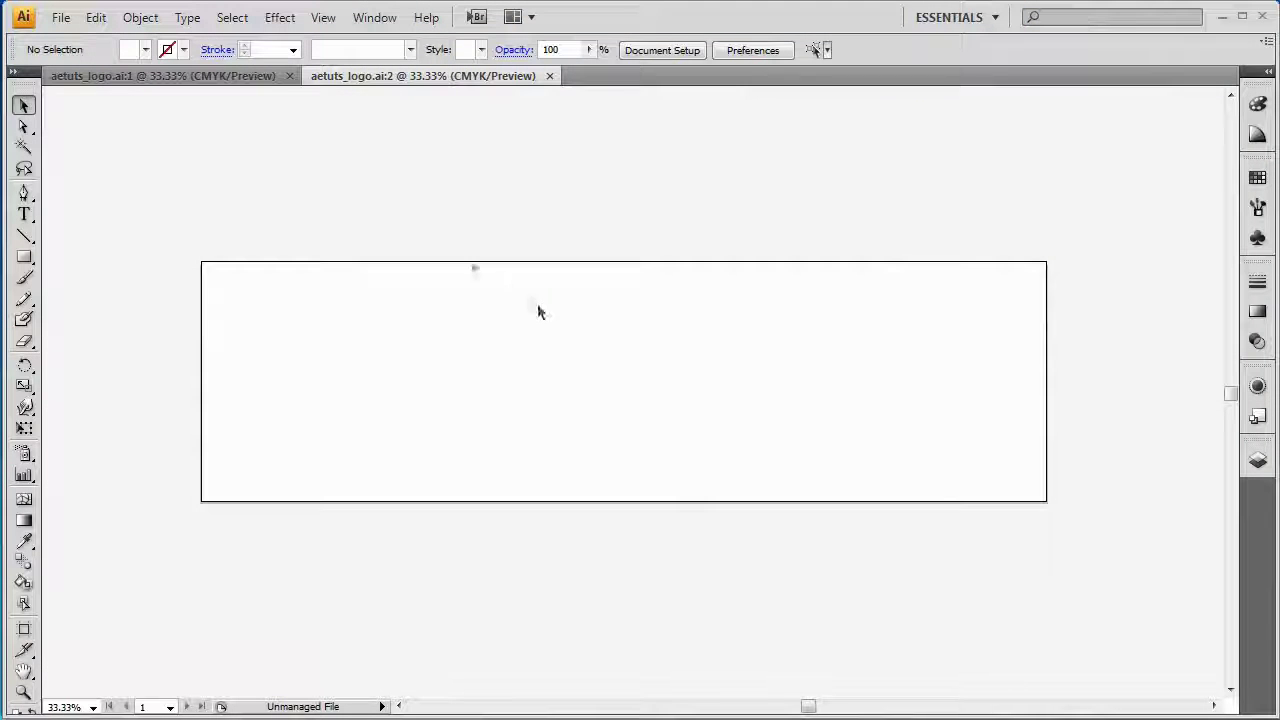
Switch back to Illustrator and check the logo's letter outlines on the artboard by selecting them all
{"action": "left_click_drag", "start_coordinate": [163, 213], "coordinate": [1075, 545]}
{"action": "key", "text": "Delete"}
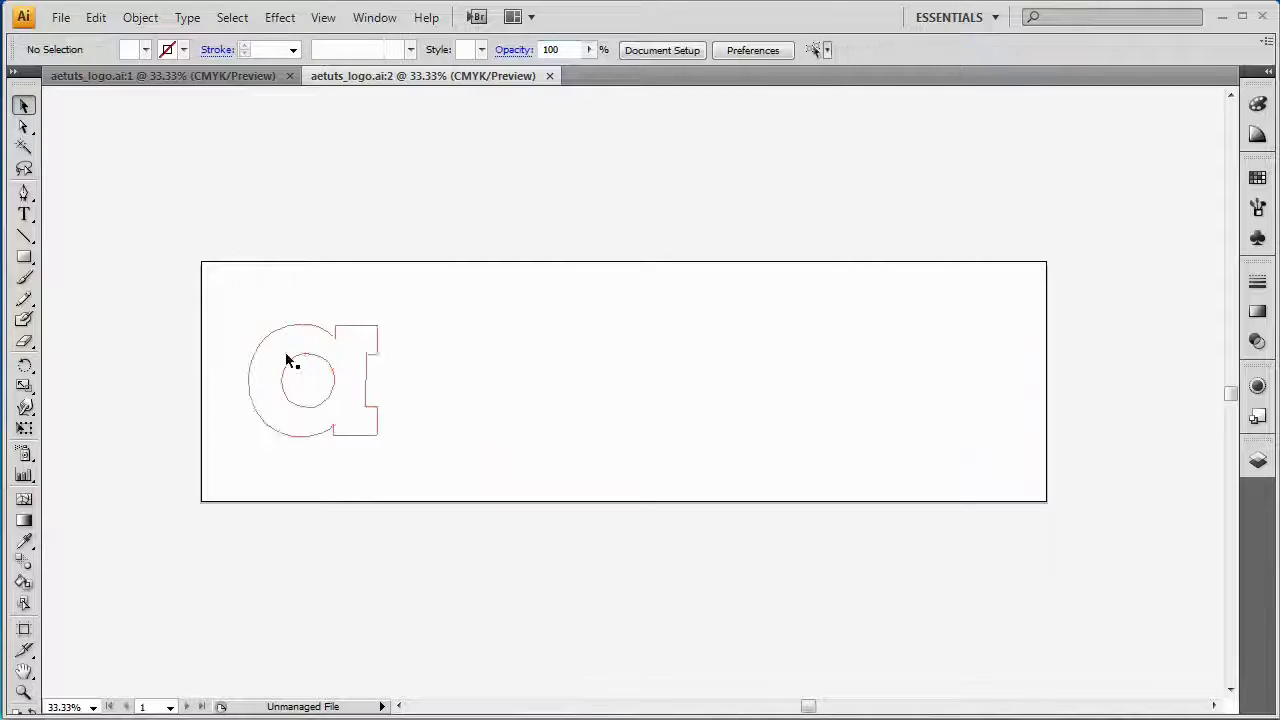
Save the artwork as aetuts_logo for import in the legacy Illustrator 3 format, replacing the existing file
{"action": "left_click", "coordinate": [61, 17]}
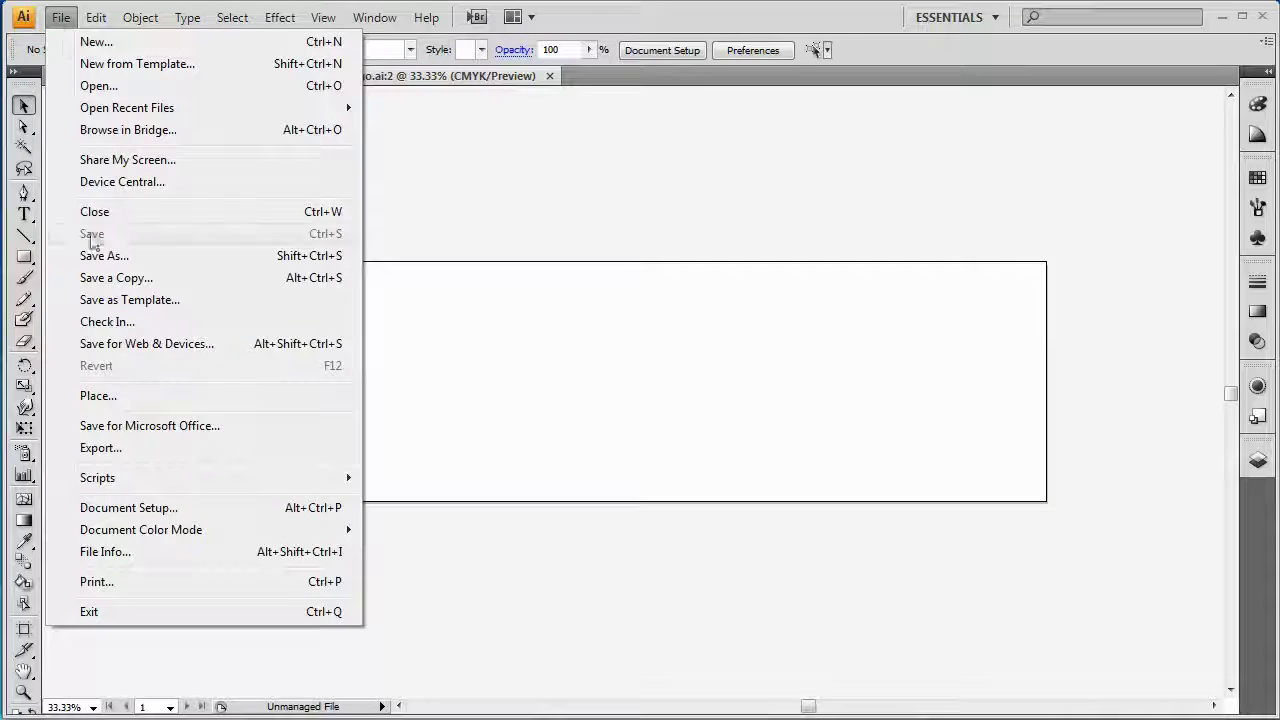
{"action": "left_click", "coordinate": [103, 258]}
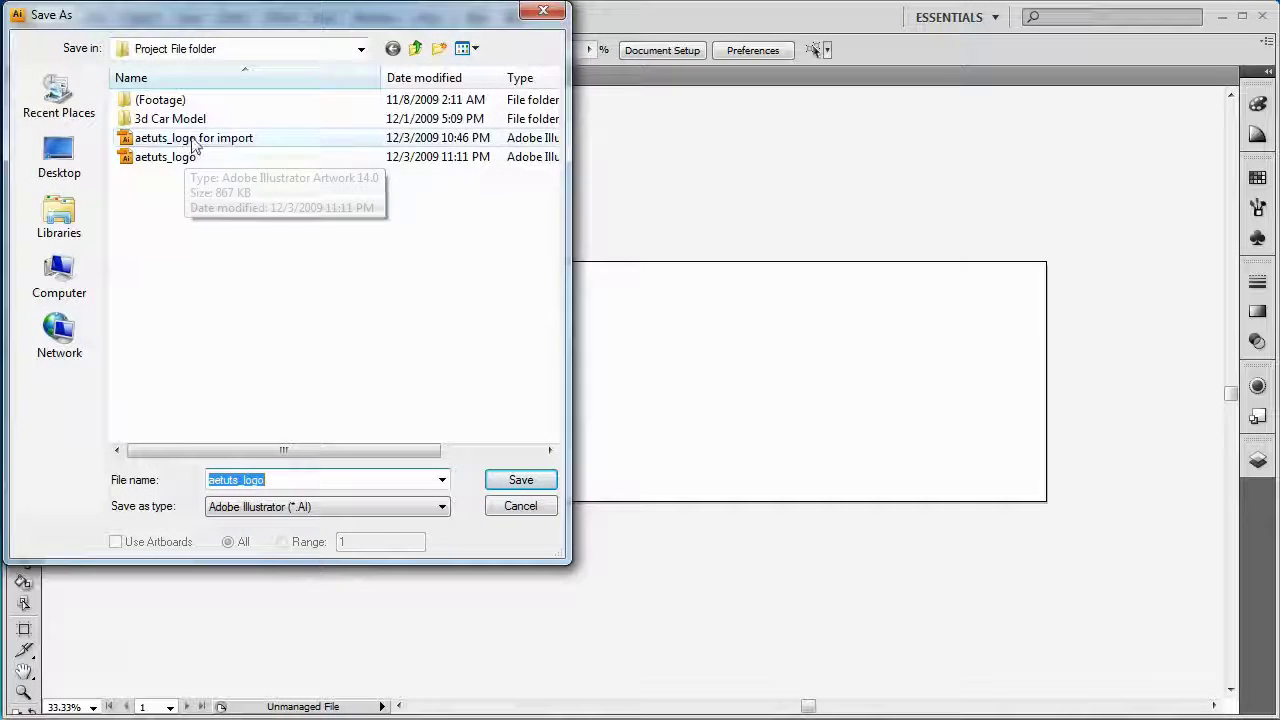
{"action": "left_click", "coordinate": [194, 139]}
{"action": "left_click", "coordinate": [521, 482]}
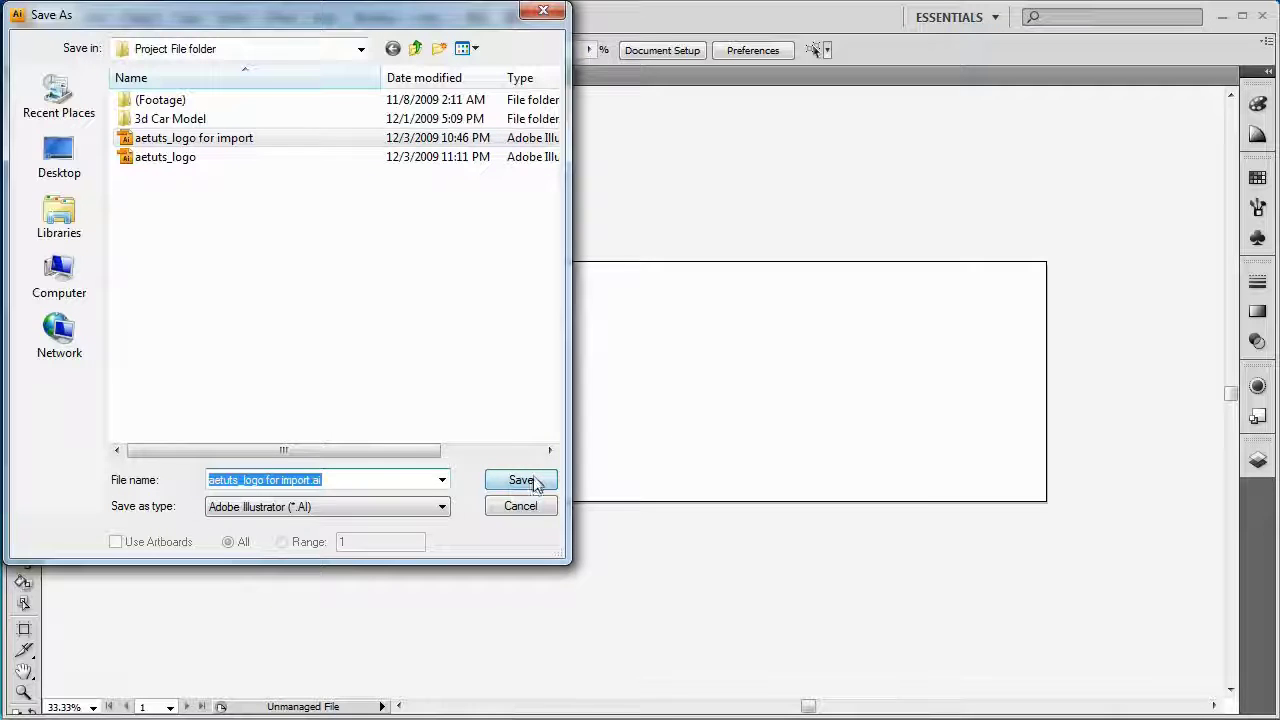
{"action": "left_click", "coordinate": [532, 481]}
{"action": "left_click", "coordinate": [780, 519]}
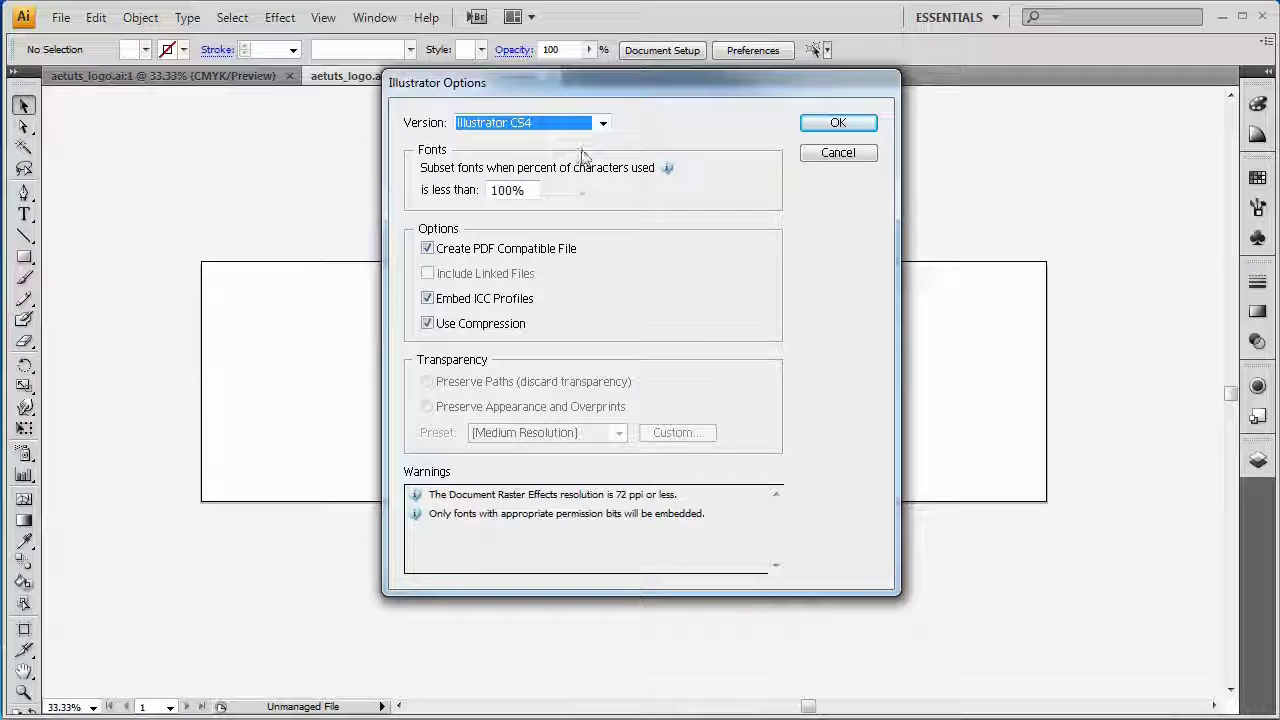
{"action": "left_click", "coordinate": [603, 123]}
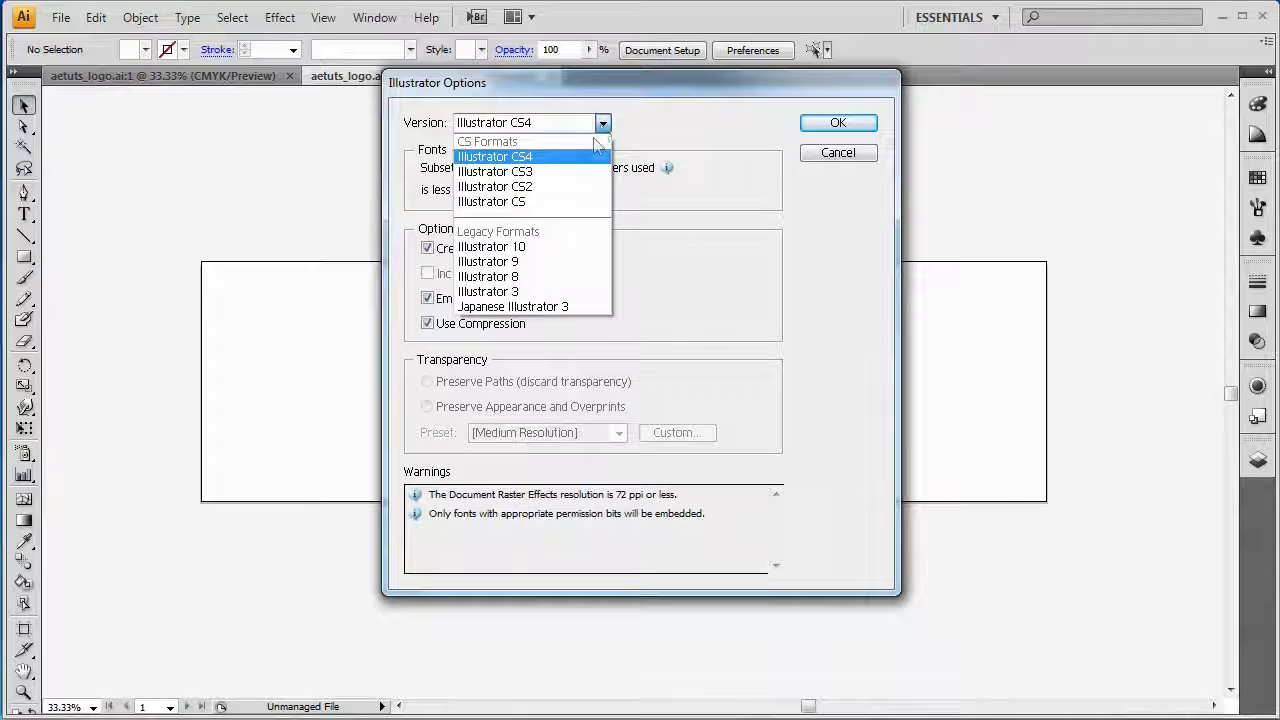
{"action": "left_click", "coordinate": [499, 295]}
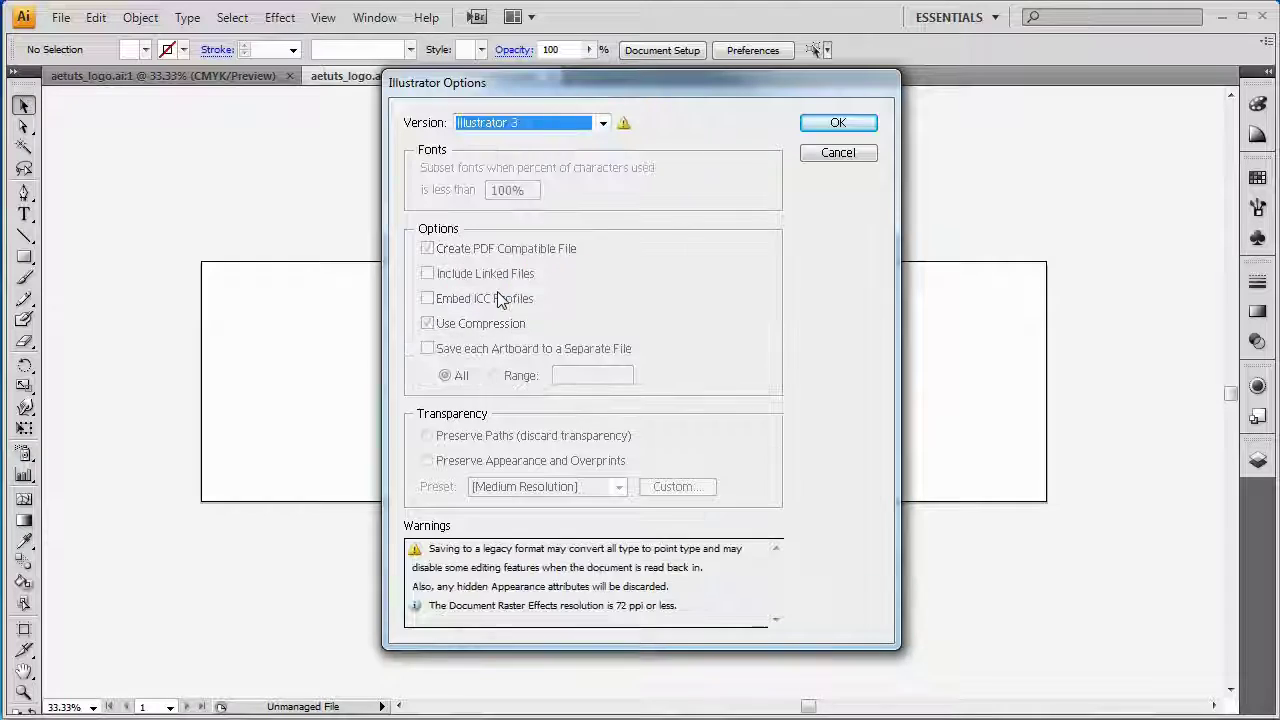
{"action": "left_click", "coordinate": [835, 124]}
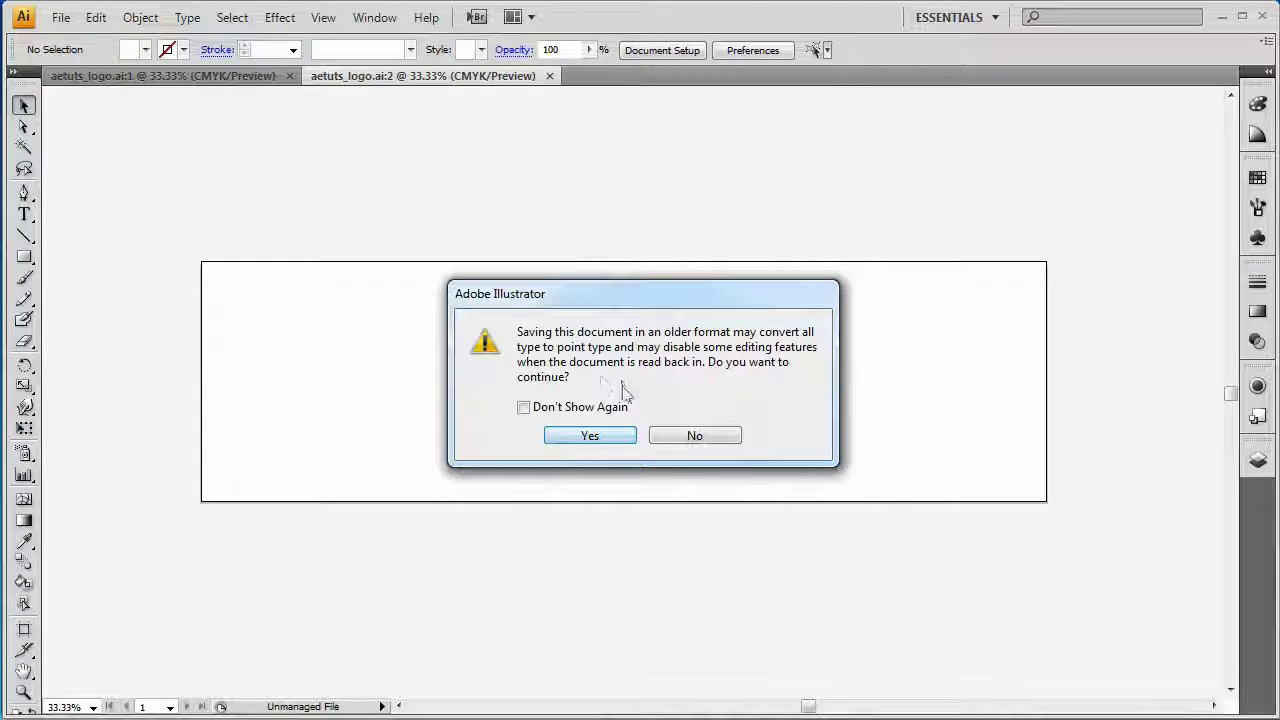
{"action": "left_click", "coordinate": [590, 437]}
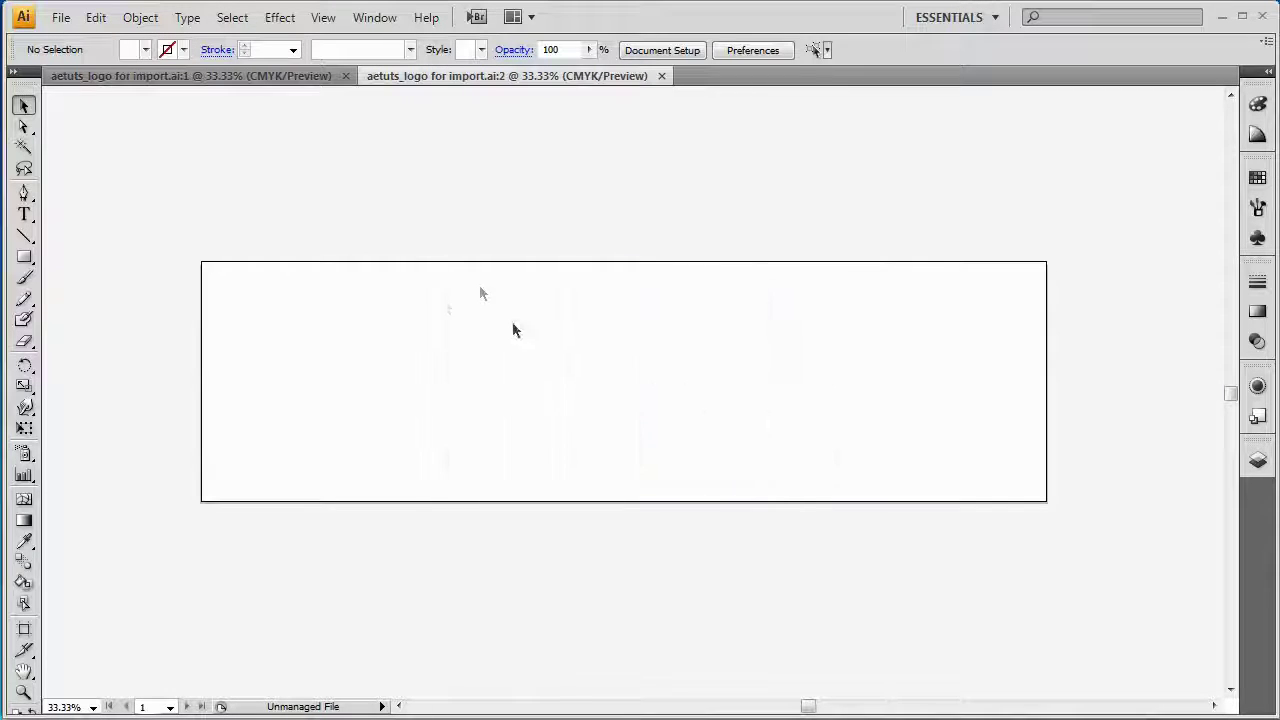
Switch to 3ds Max and import aetuts_logo for import, completely replacing the current scene and bringing the shapes in as a single object
{"action": "left_click", "coordinate": [1222, 17]}
{"action": "left_click", "coordinate": [24, 40]}
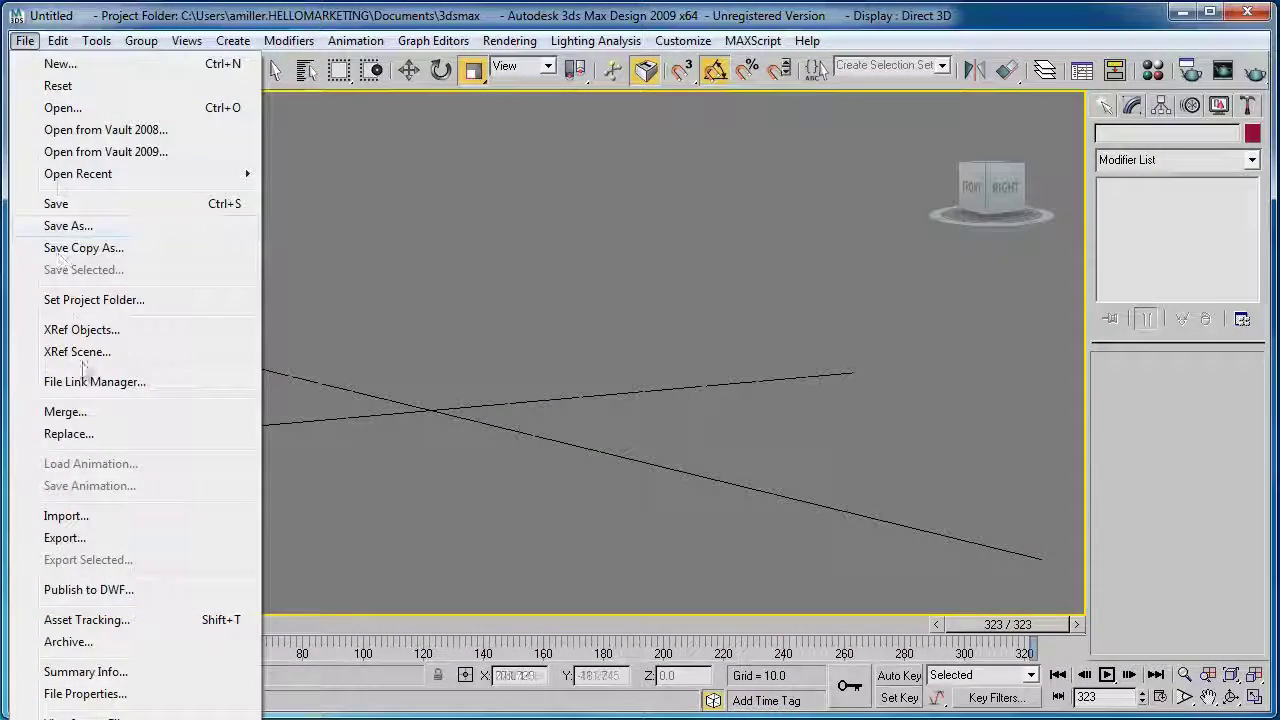
{"action": "left_click", "coordinate": [78, 517]}
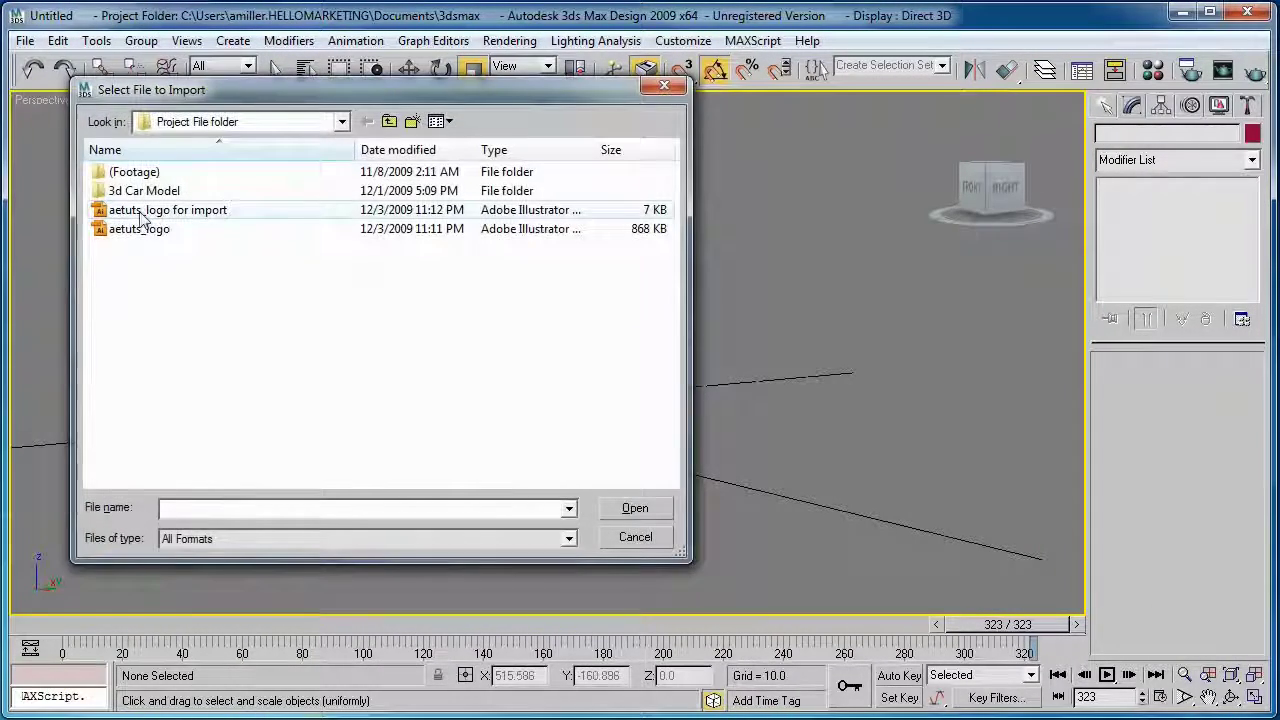
{"action": "double_click", "coordinate": [190, 210]}
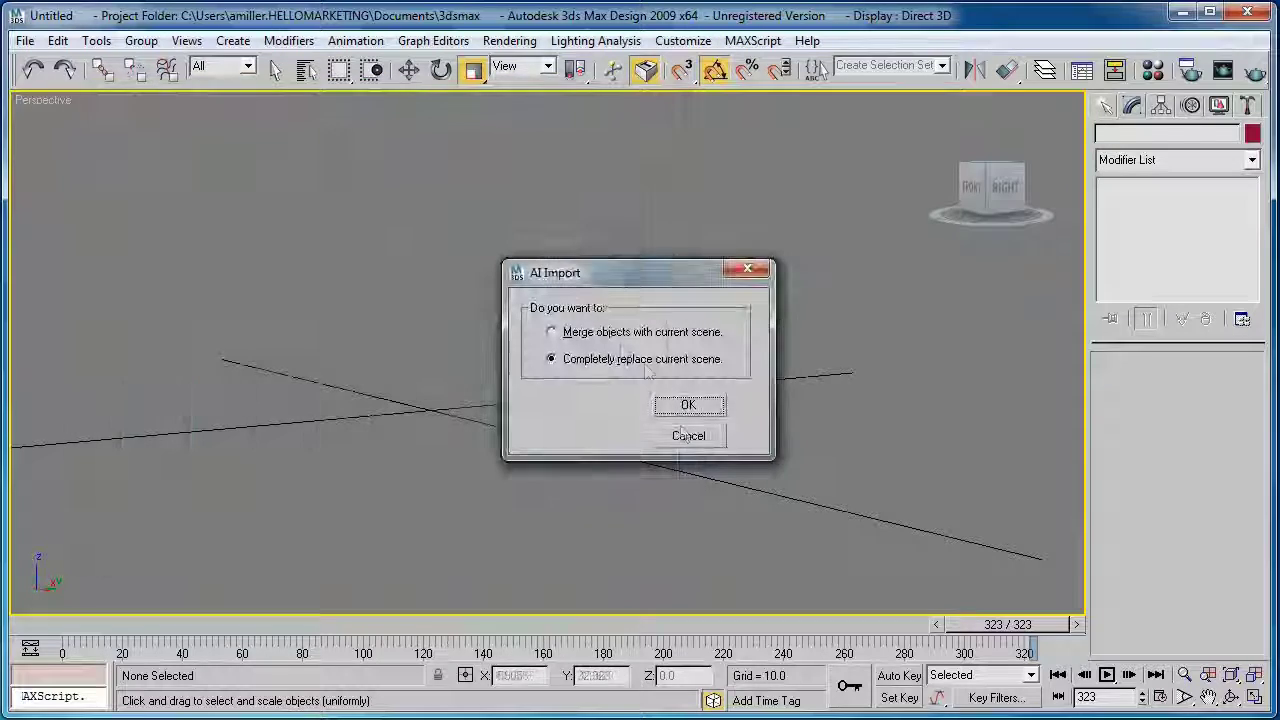
{"action": "left_click", "coordinate": [688, 404]}
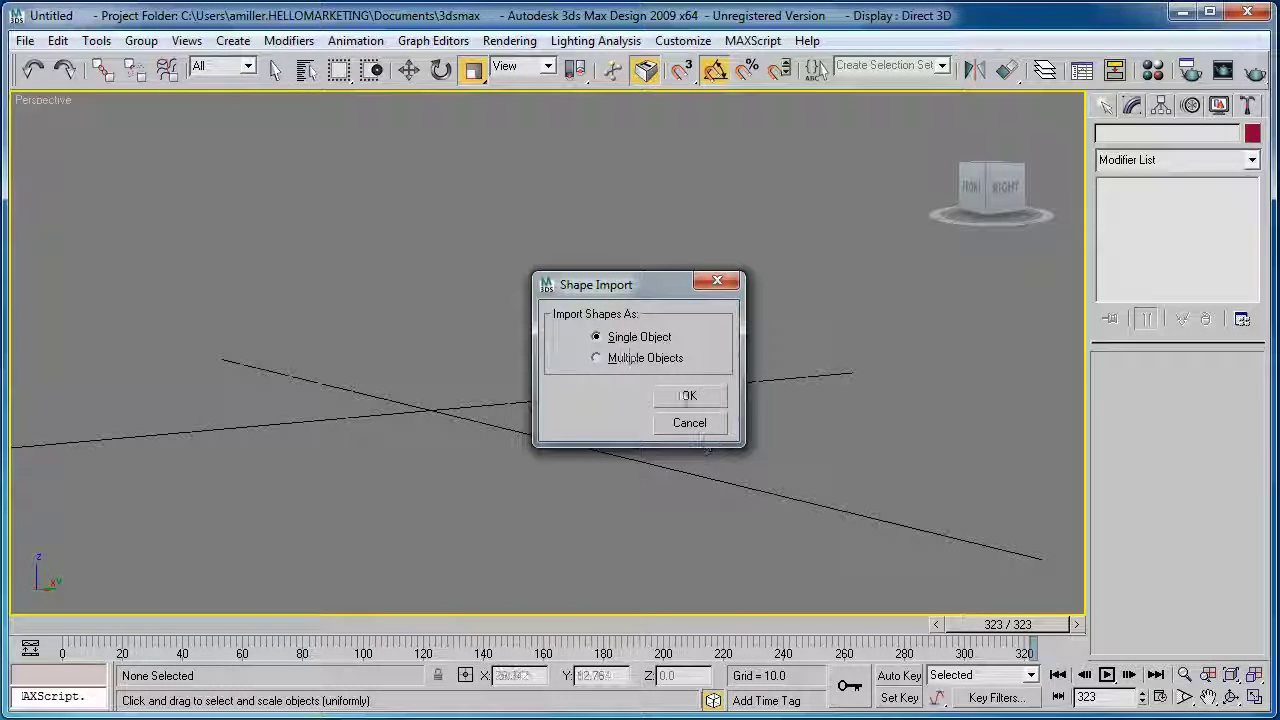
{"action": "left_click", "coordinate": [689, 396]}
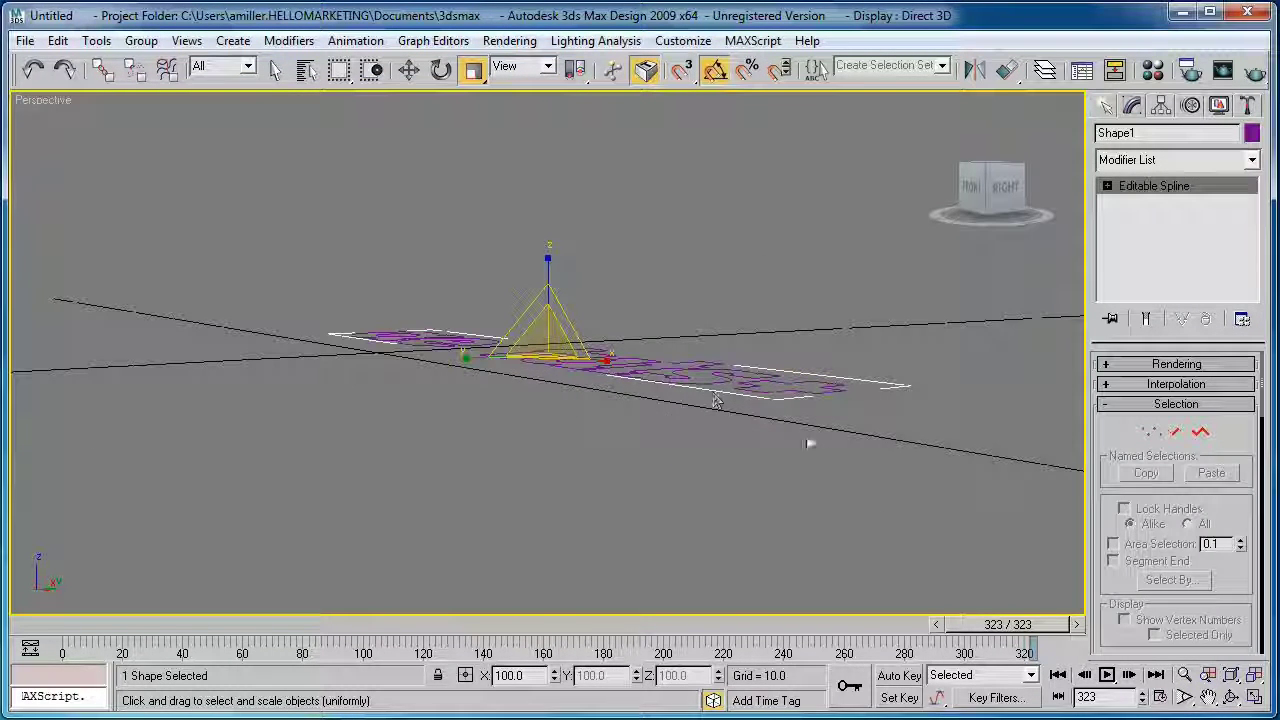
Move the imported logo shape back along the Y axis to about 13
{"action": "middle_click_drag", "start_coordinate": [806, 451], "coordinate": [665, 476], "text": "alt"}
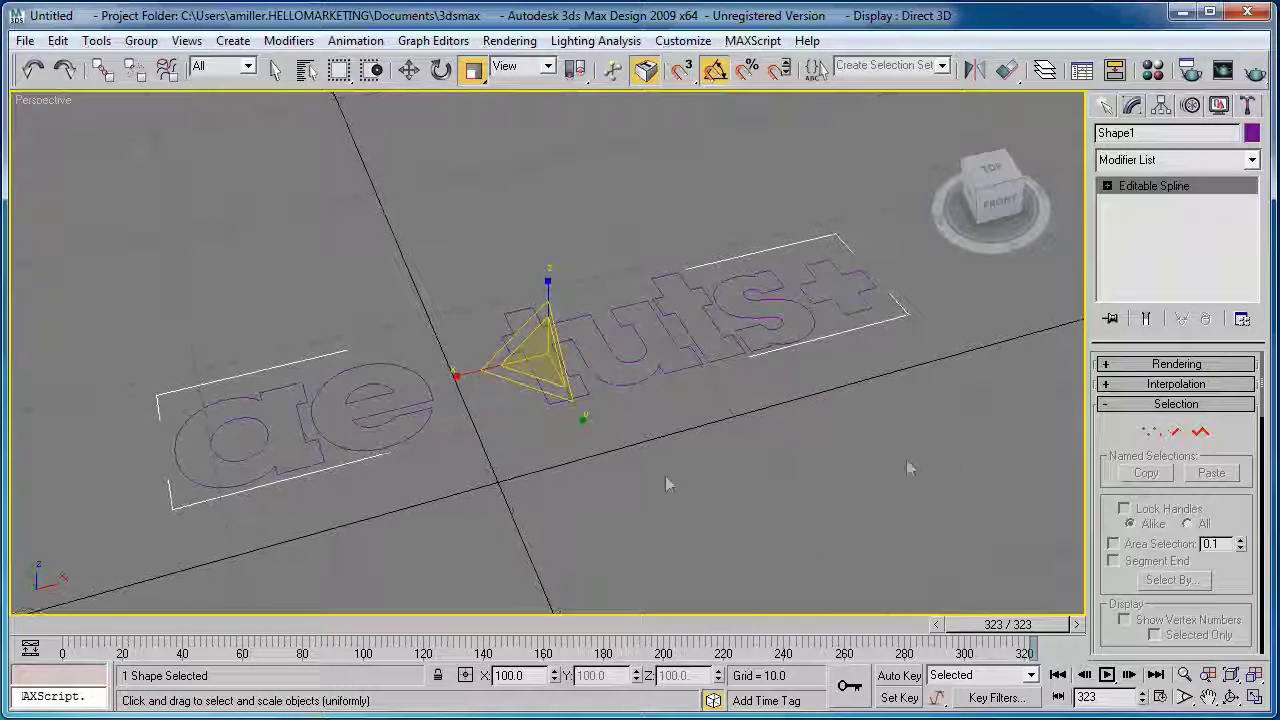
{"action": "left_click", "coordinate": [447, 472]}
{"action": "left_click", "coordinate": [420, 401]}
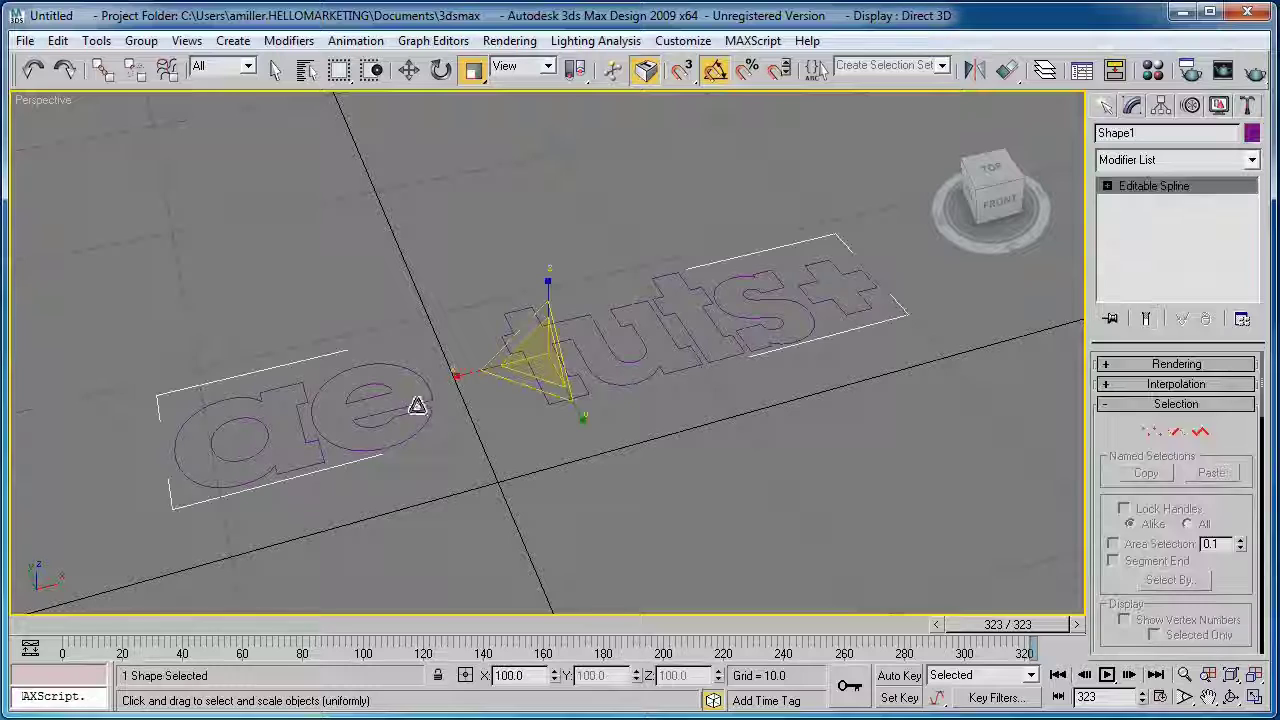
{"action": "left_click", "coordinate": [455, 250]}
{"action": "left_click", "coordinate": [432, 414]}
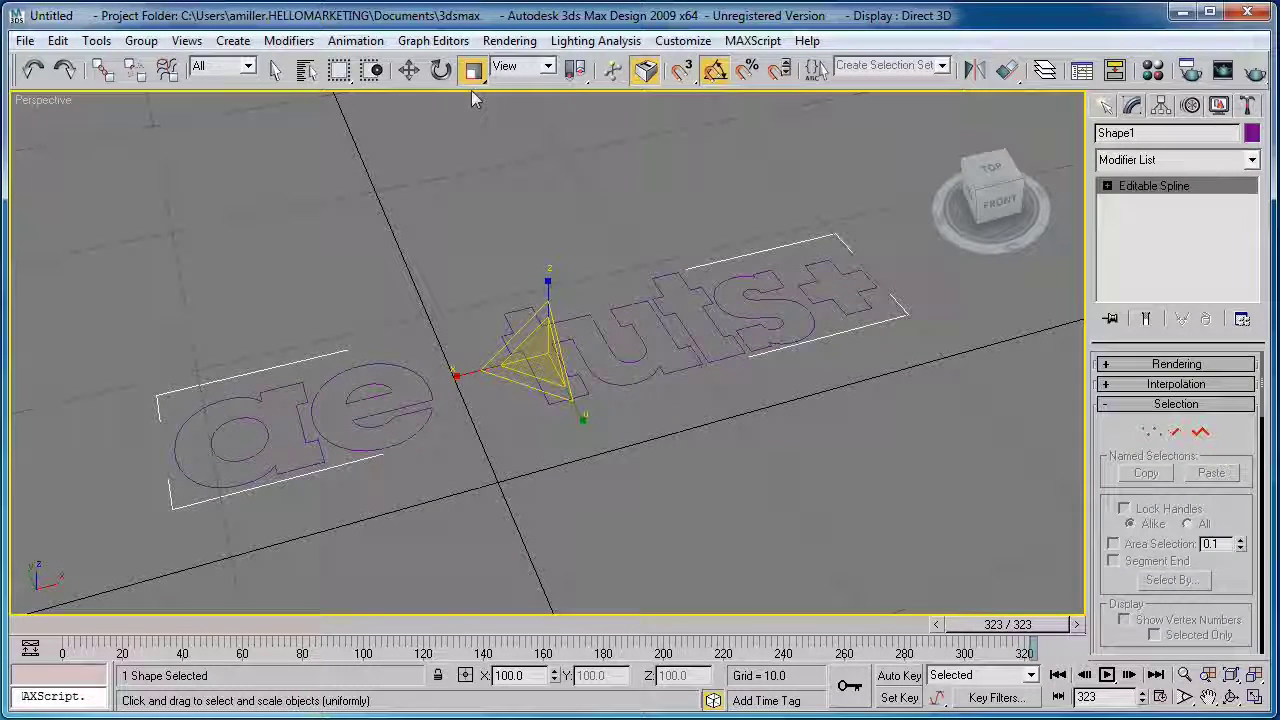
{"action": "left_click", "coordinate": [409, 69]}
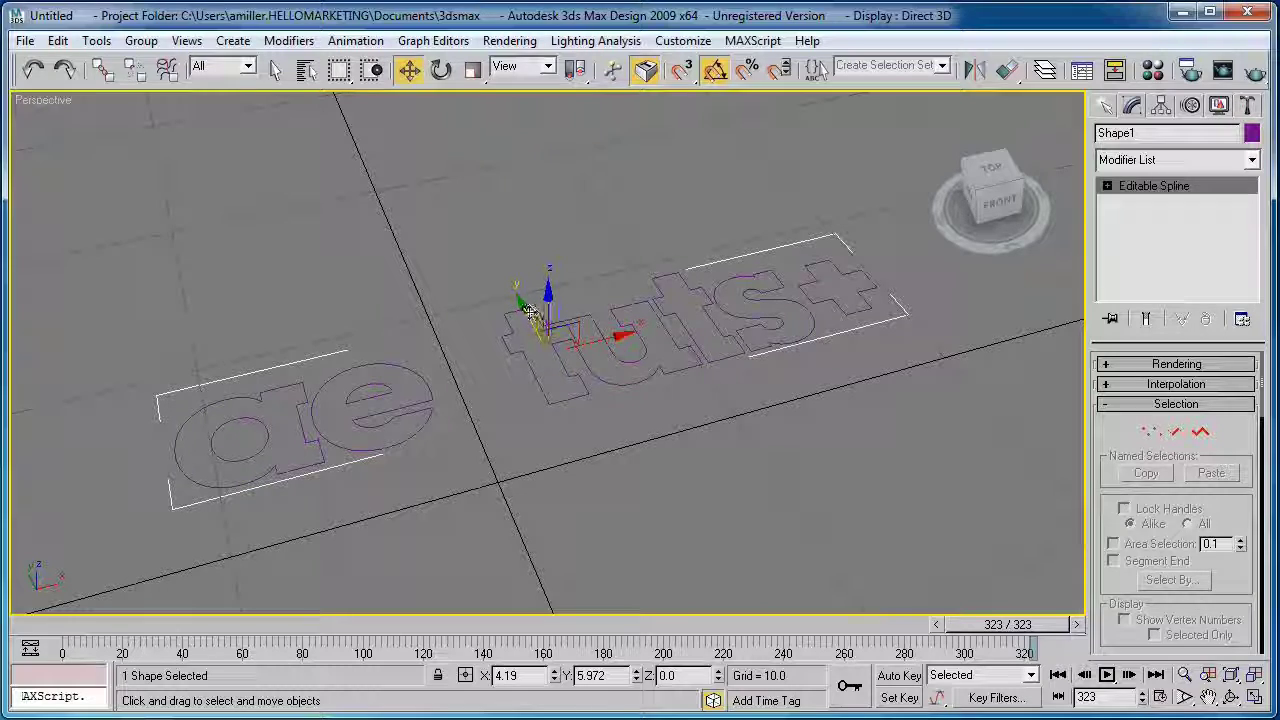
{"action": "left_click_drag", "start_coordinate": [525, 311], "coordinate": [472, 218]}
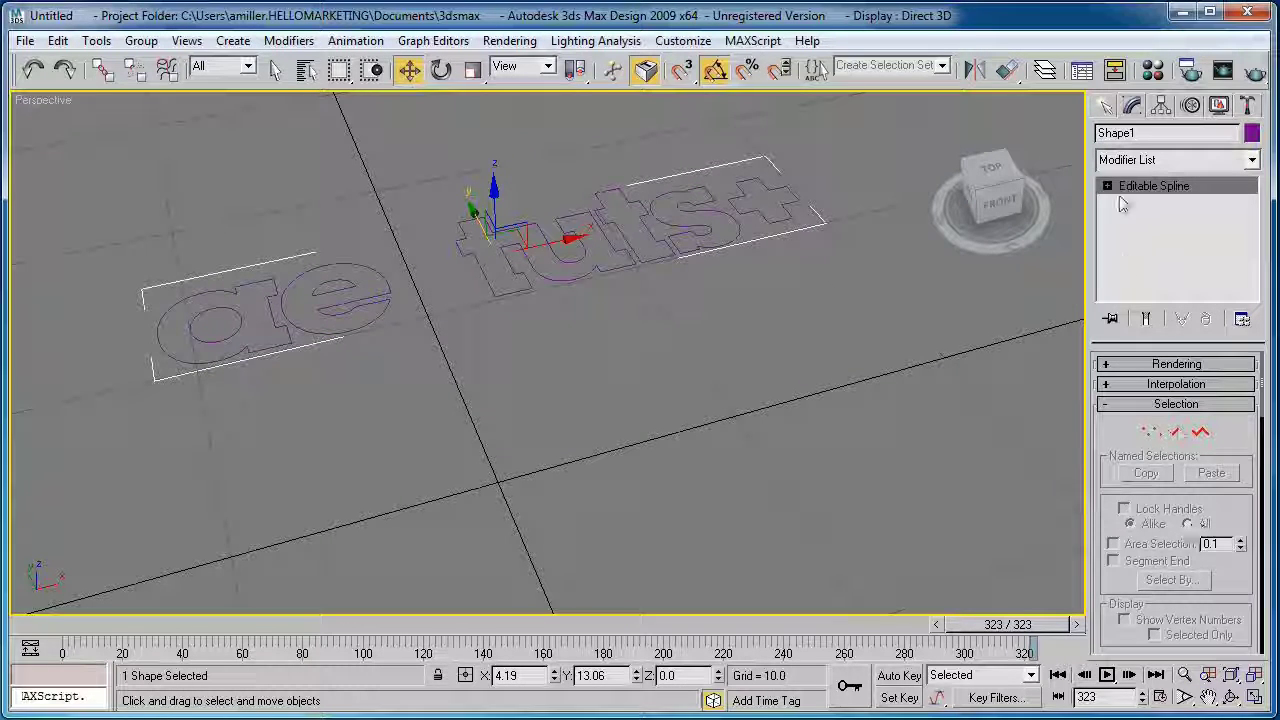
Create an Arial text spline of size 100 with a short sample sentence in front of the logo, and scale it down to about the logo's width
{"action": "left_click", "coordinate": [1104, 105]}
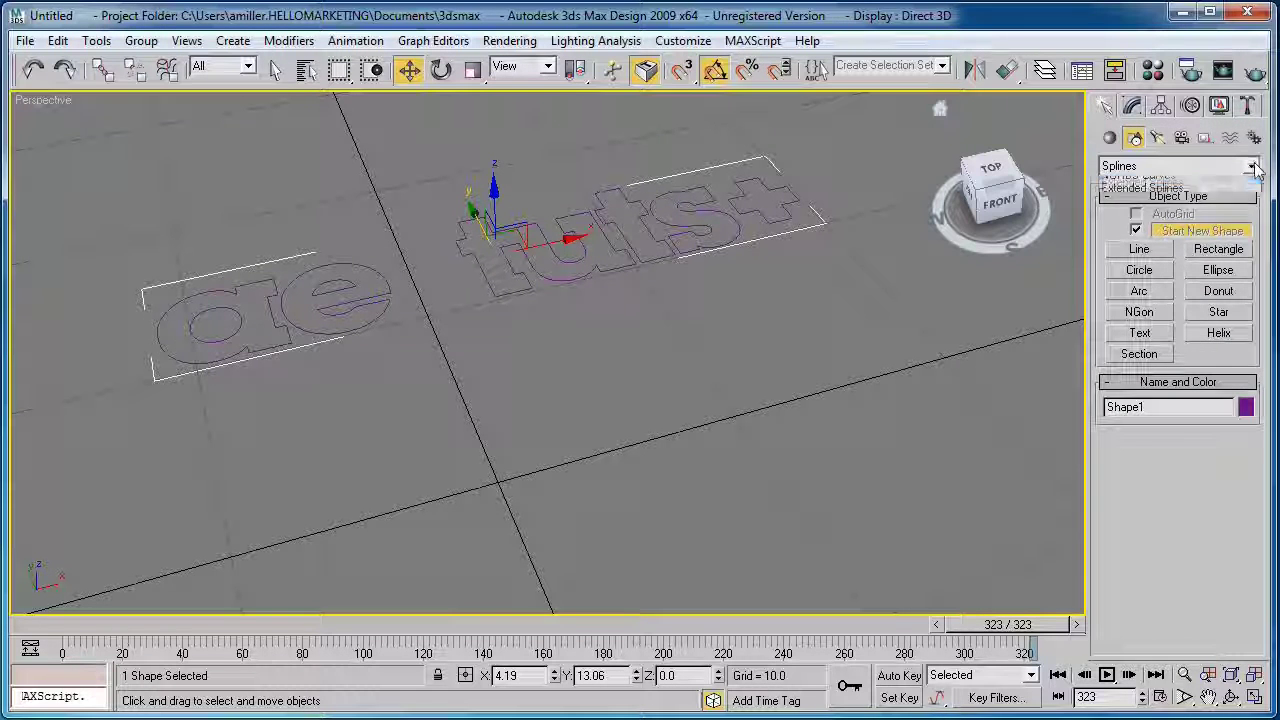
{"action": "left_click", "coordinate": [1111, 140]}
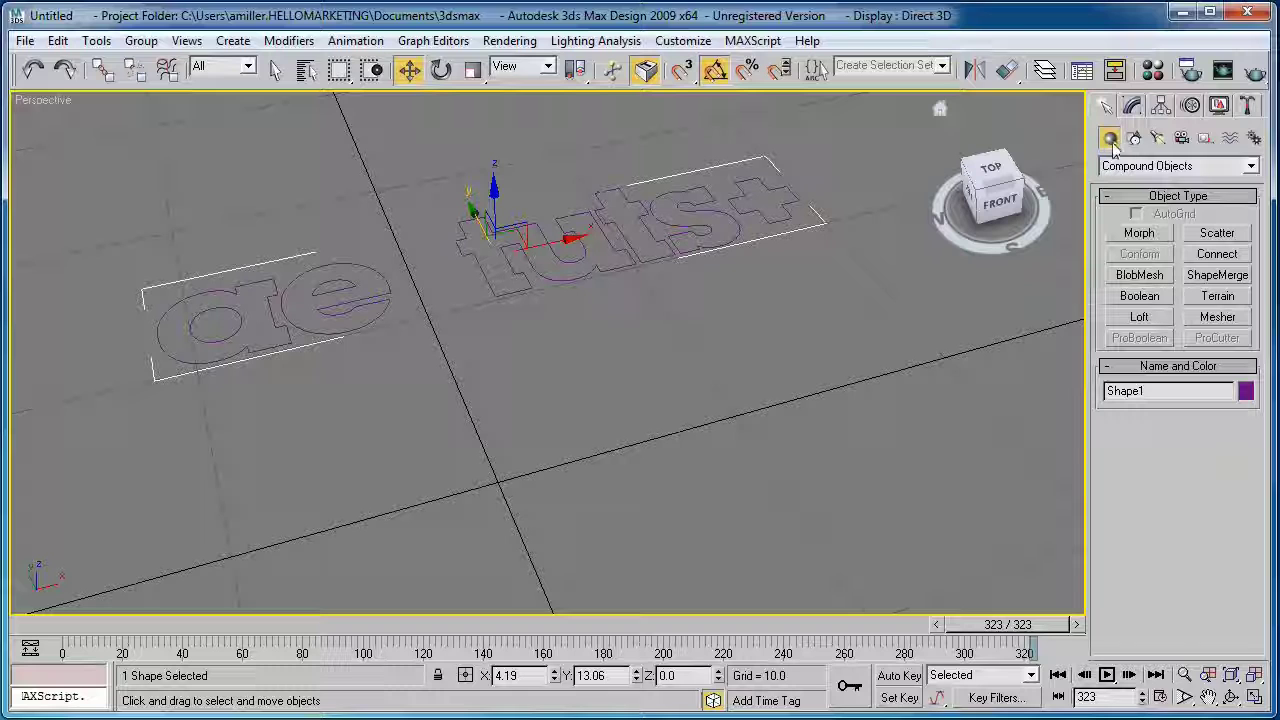
{"action": "left_click", "coordinate": [1134, 139]}
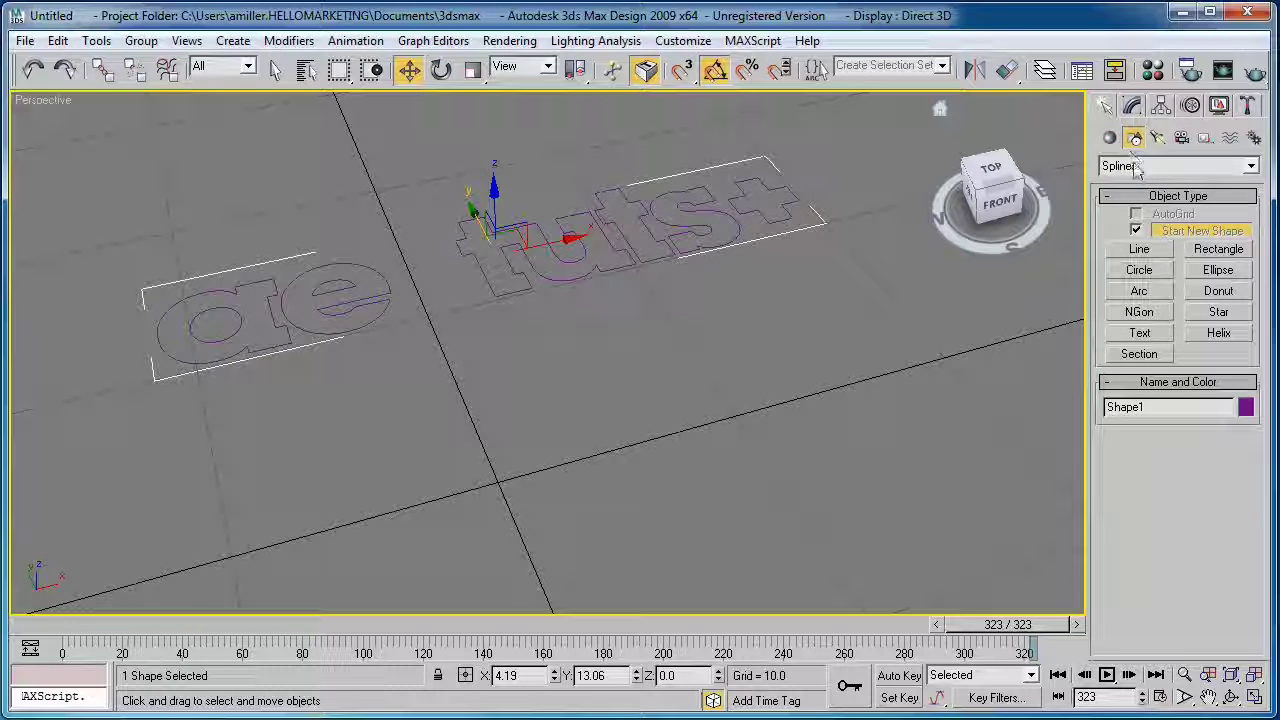
{"action": "left_click", "coordinate": [1142, 335]}
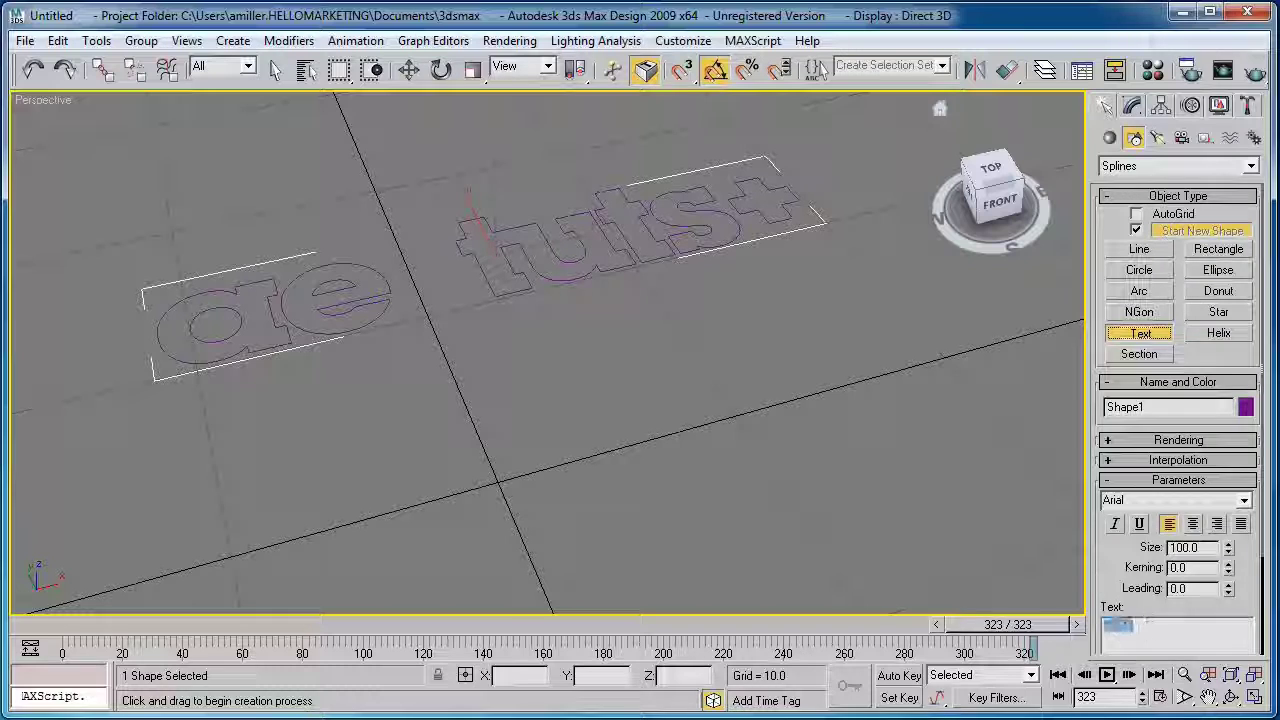
{"action": "type", "text": "ool"}
{"action": "left_click", "coordinate": [538, 438]}
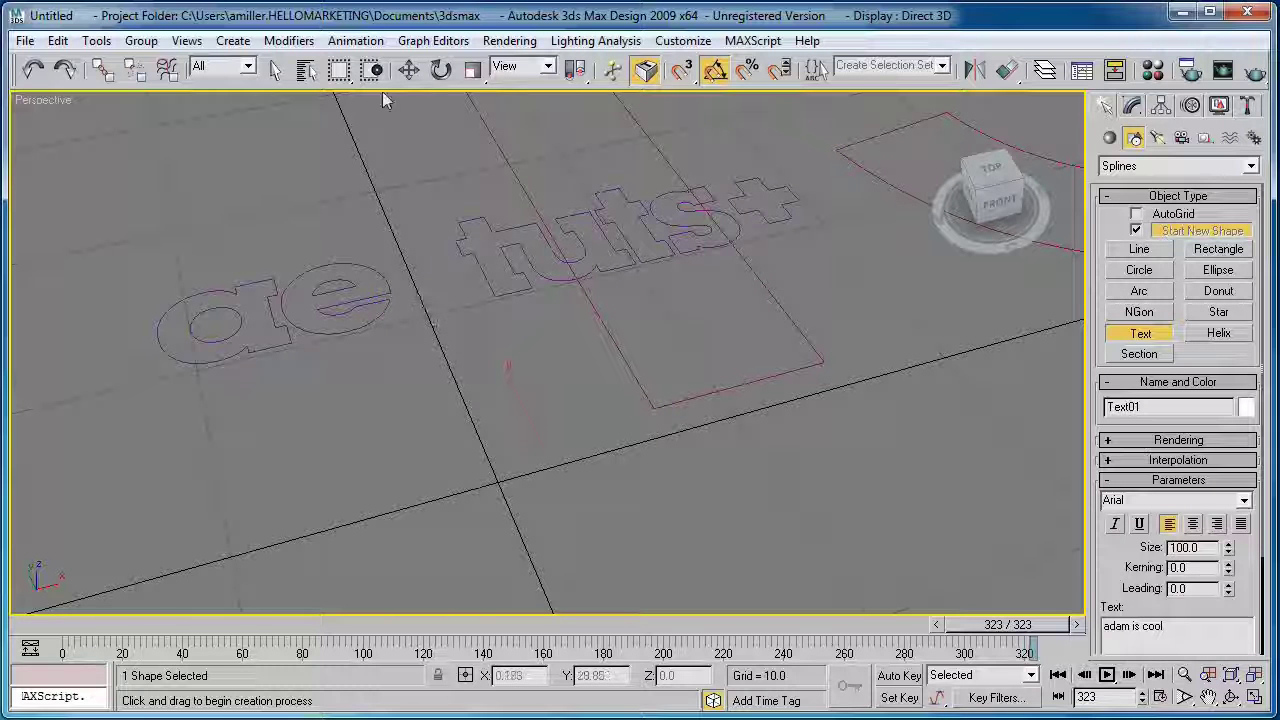
{"action": "left_click", "coordinate": [473, 68]}
{"action": "left_click_drag", "start_coordinate": [532, 444], "coordinate": [510, 518]}
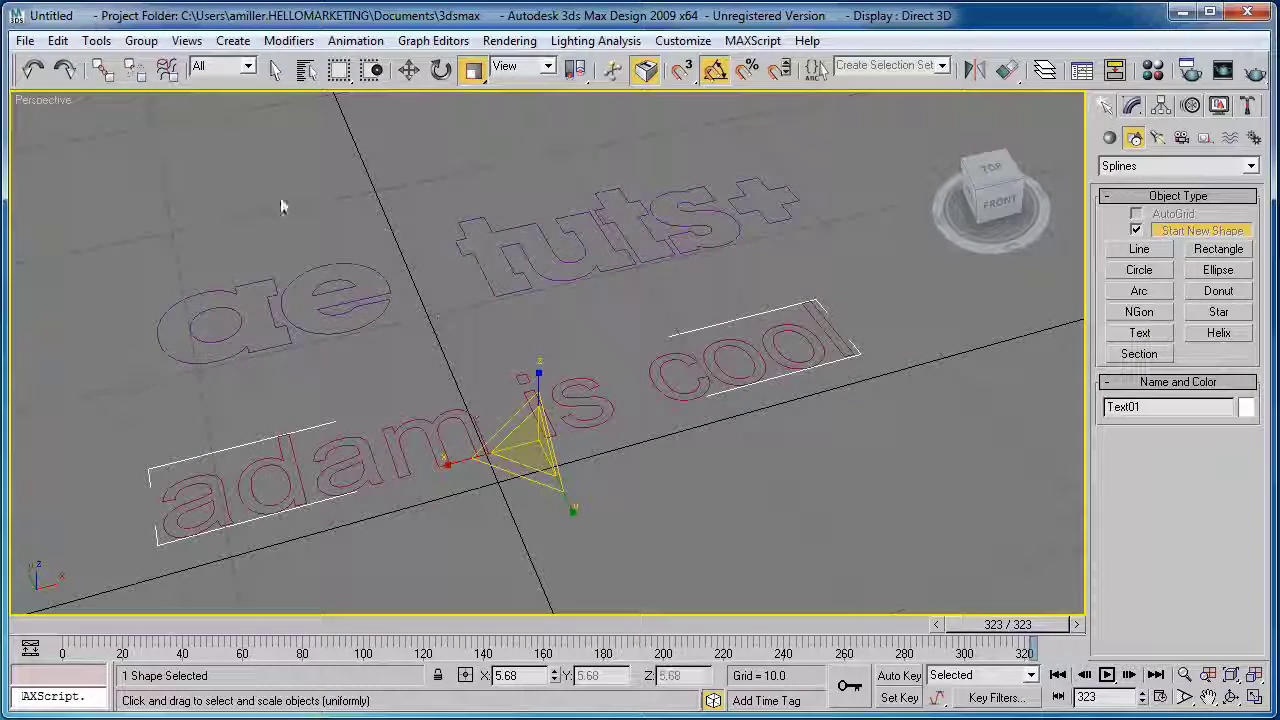
Move the sample text along the X axis to about 5, and delete it
{"action": "left_click", "coordinate": [409, 72]}
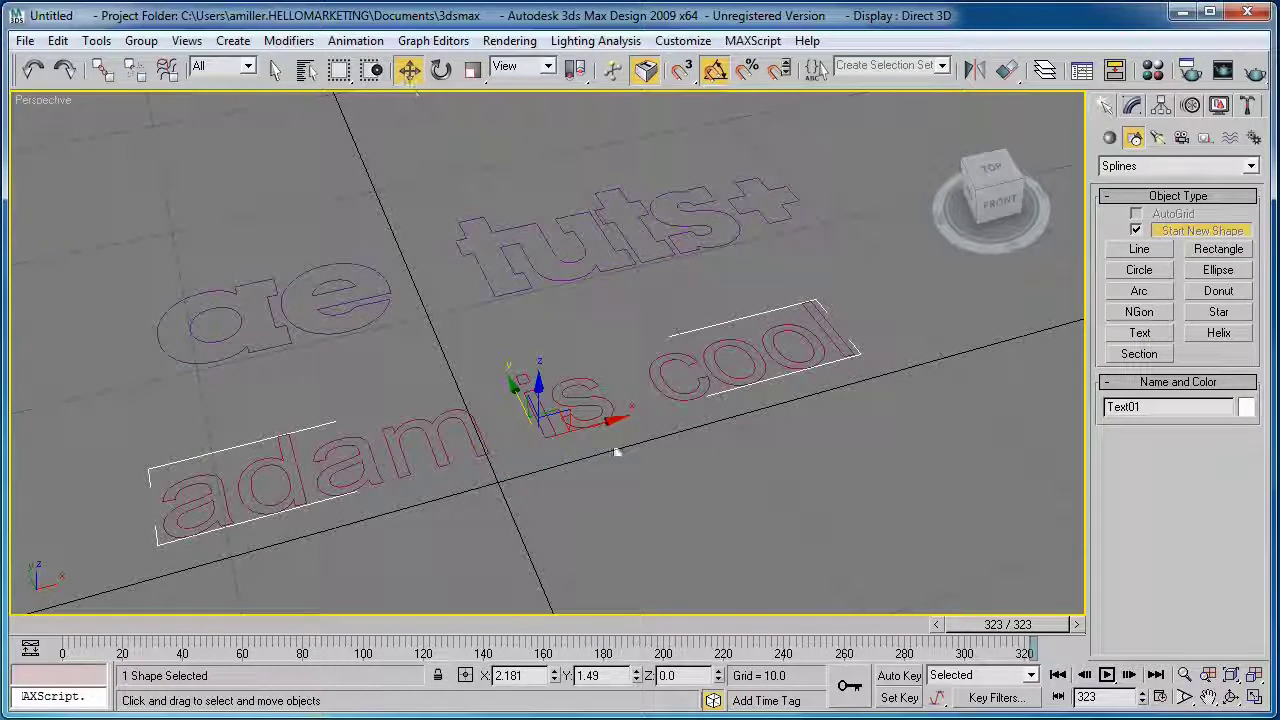
{"action": "left_click_drag", "start_coordinate": [604, 424], "coordinate": [660, 403]}
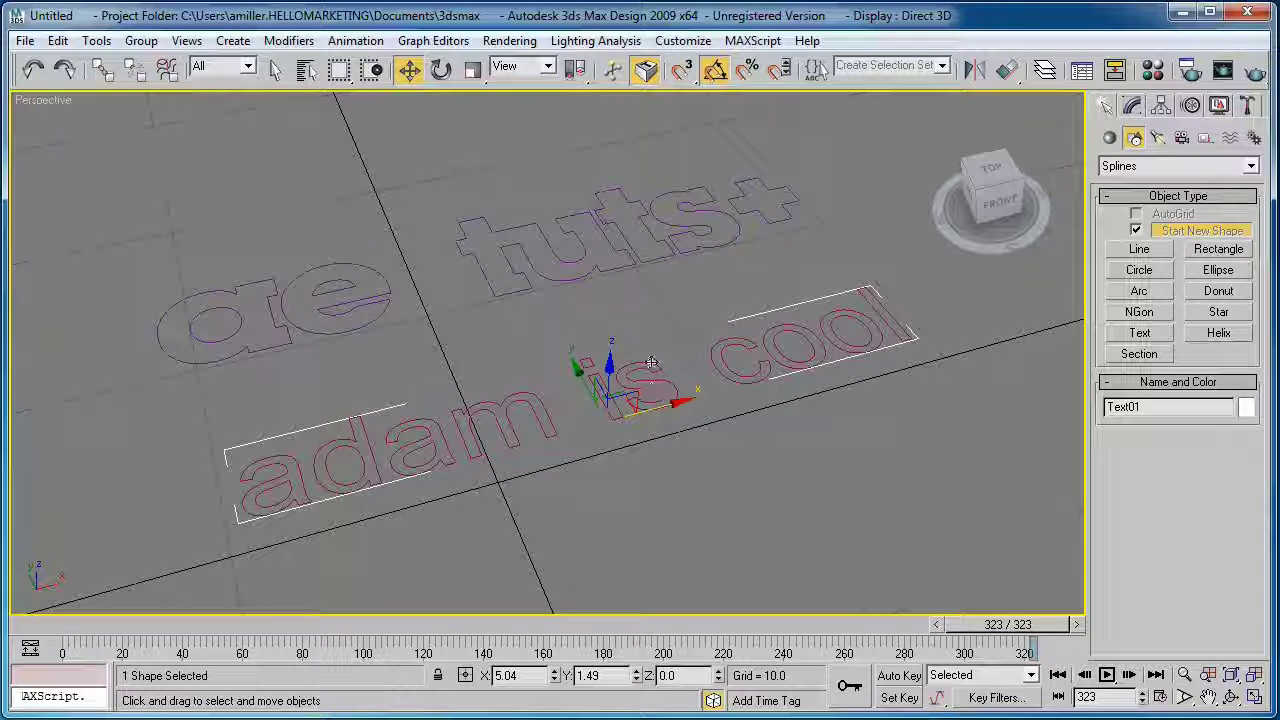
{"action": "key", "text": "Delete"}
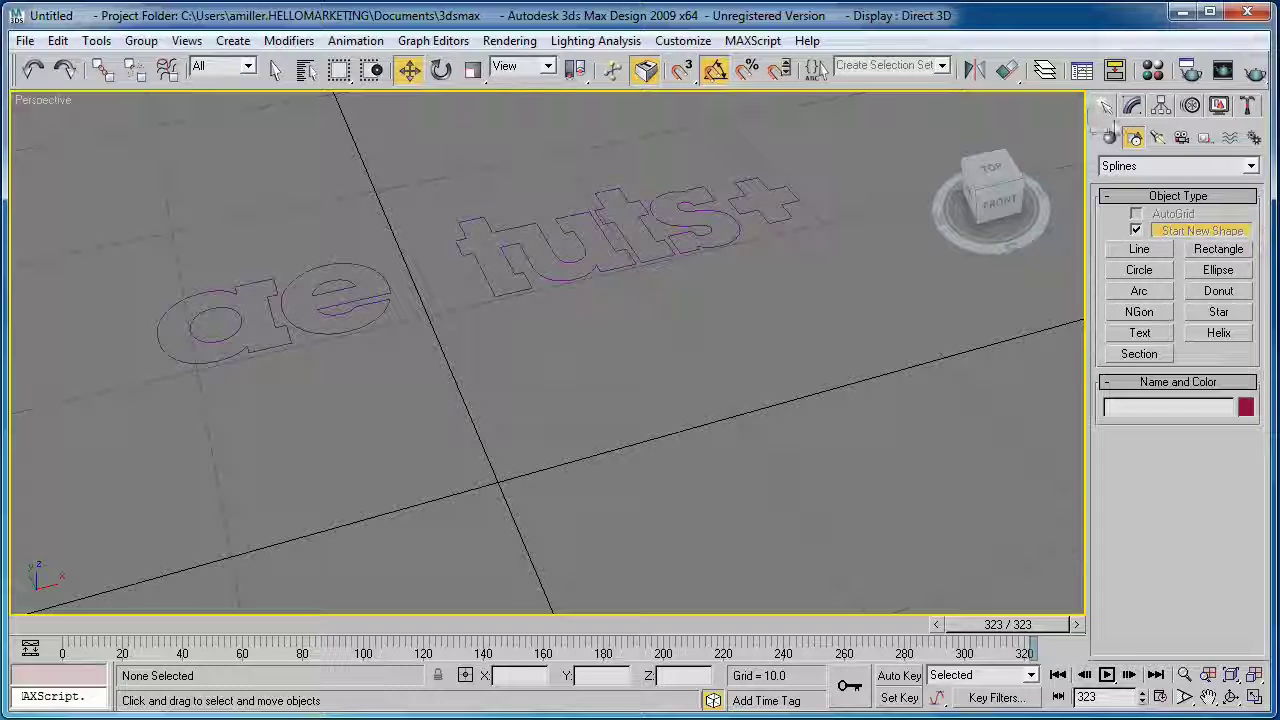
Select the logo shape and move it forward along the Y axis to about 5.4
{"action": "left_click", "coordinate": [1109, 138]}
{"action": "left_click", "coordinate": [547, 241]}
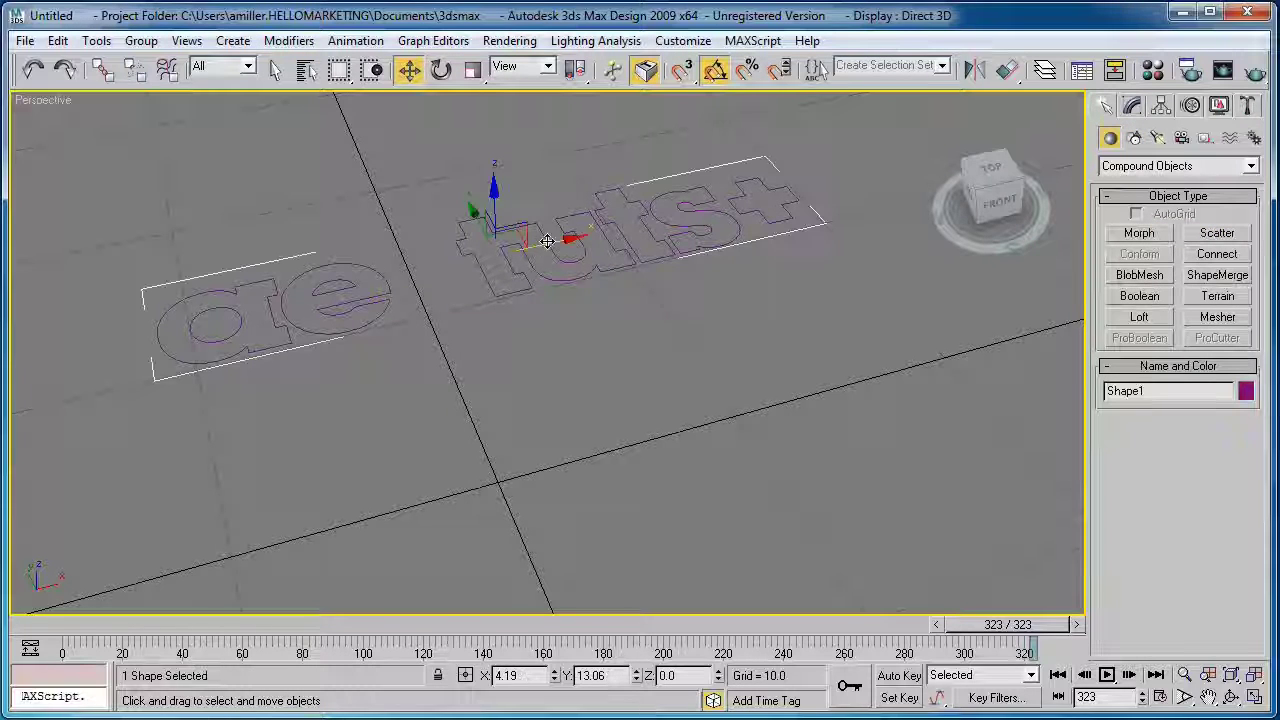
{"action": "left_click_drag", "start_coordinate": [480, 210], "coordinate": [540, 305]}
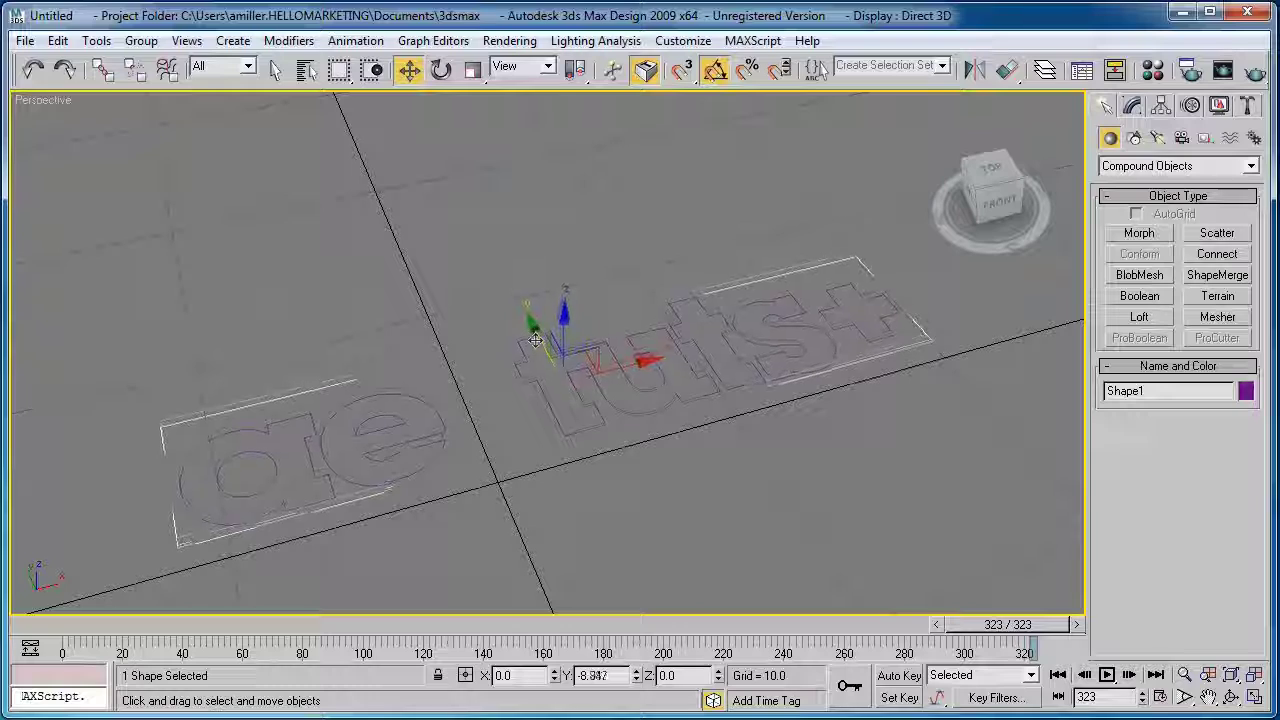
Apply an Extrude modifier to the logo shape
{"action": "left_click", "coordinate": [1134, 107]}
{"action": "left_click", "coordinate": [1180, 160]}
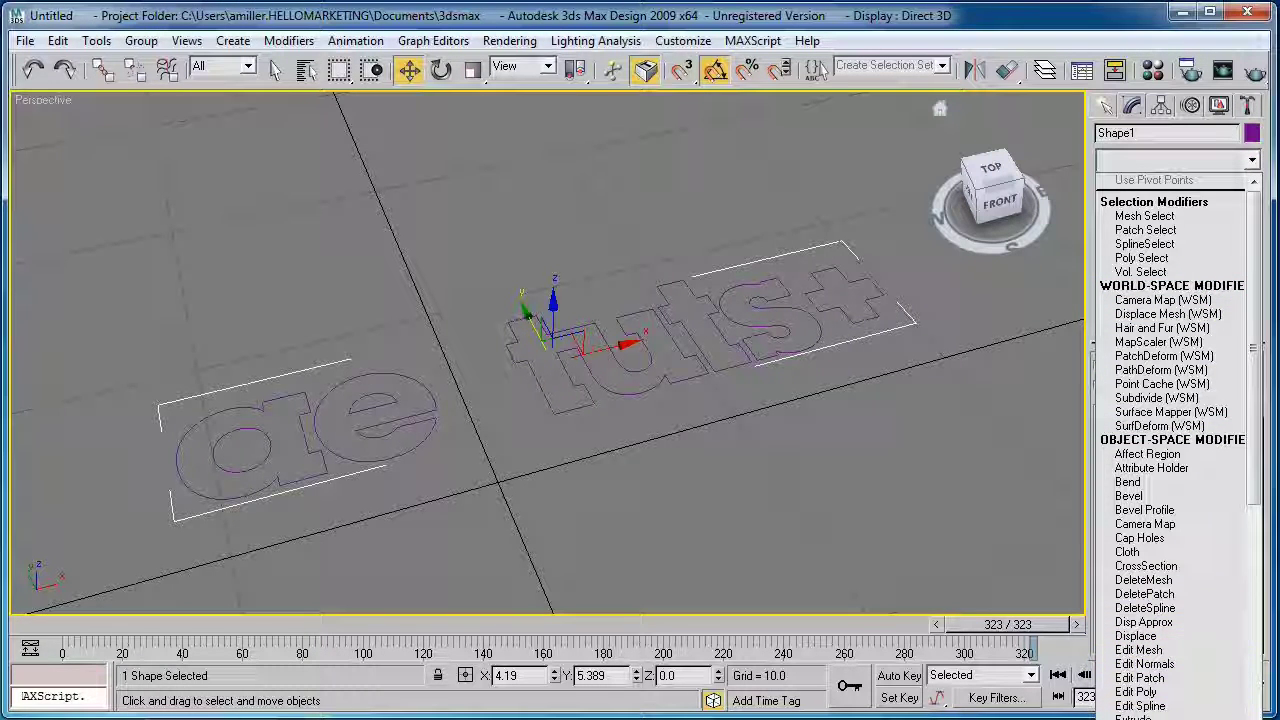
{"action": "left_click", "coordinate": [1134, 716]}
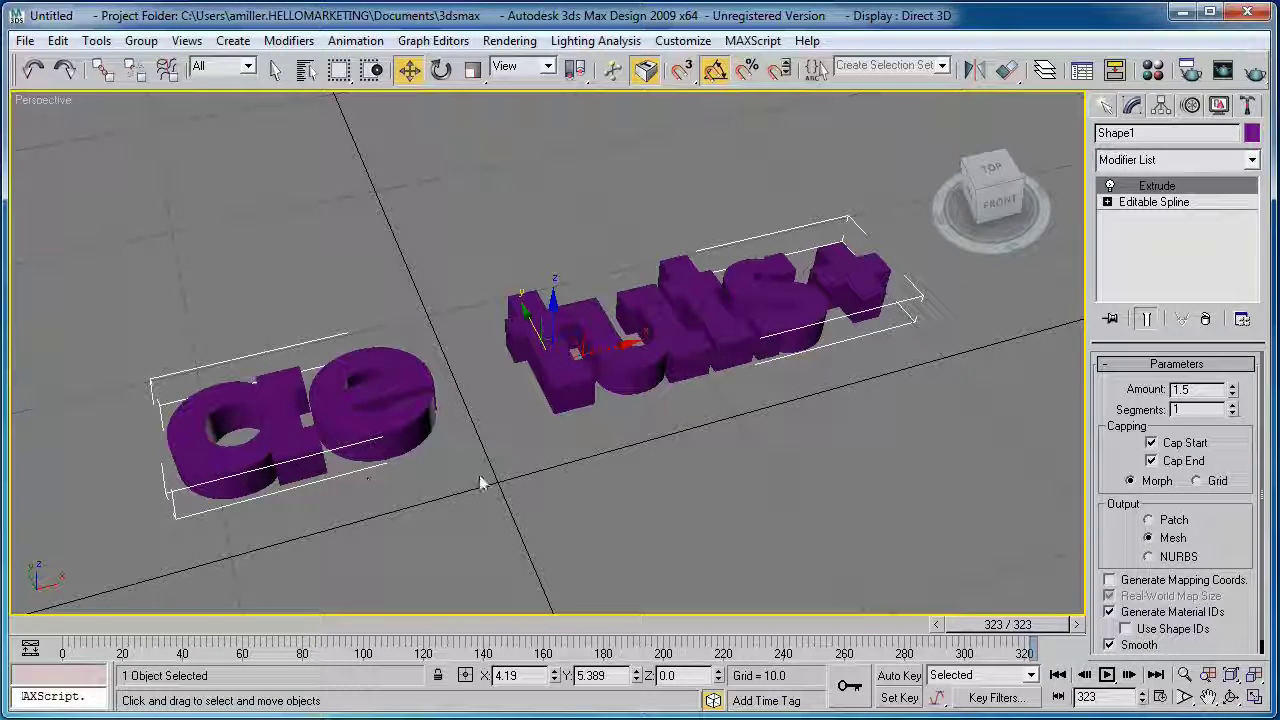
Rotate the extruded logo 90 degrees about the X axis with angle snap enabled, so that the letters stand upright
{"action": "middle_click_drag", "start_coordinate": [525, 451], "coordinate": [540, 284], "text": "alt"}
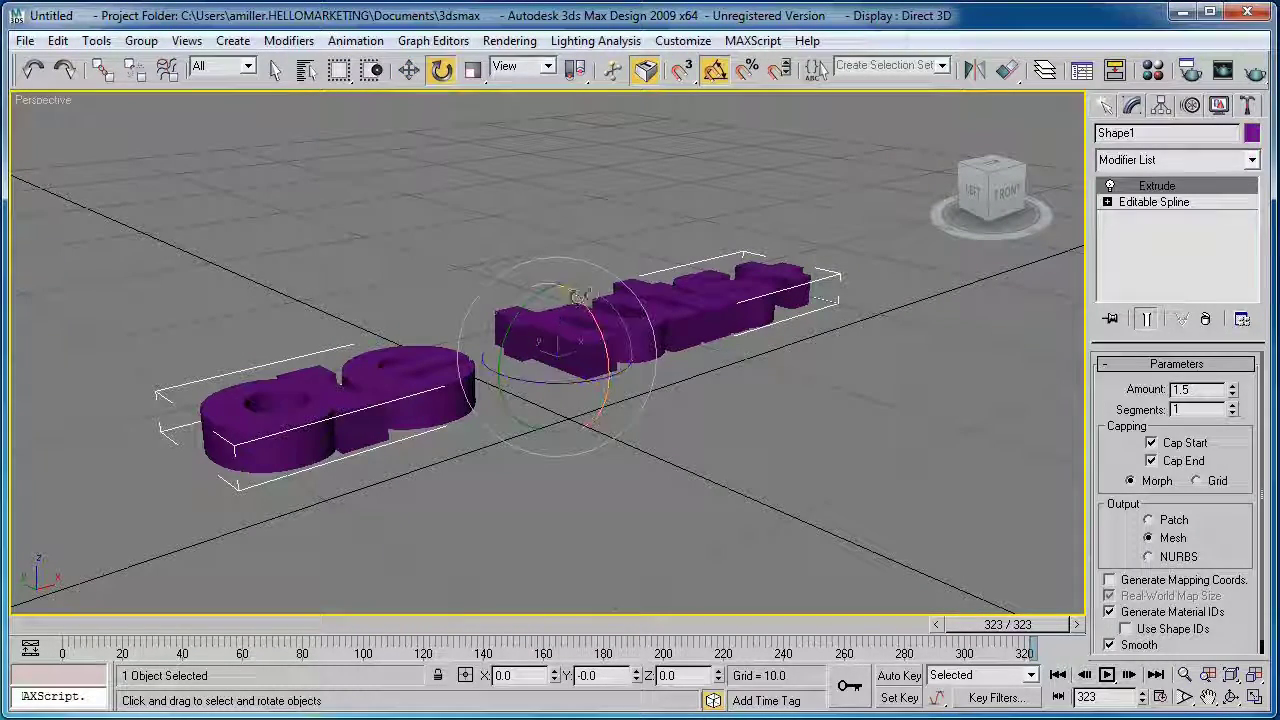
{"action": "left_click", "coordinate": [714, 70]}
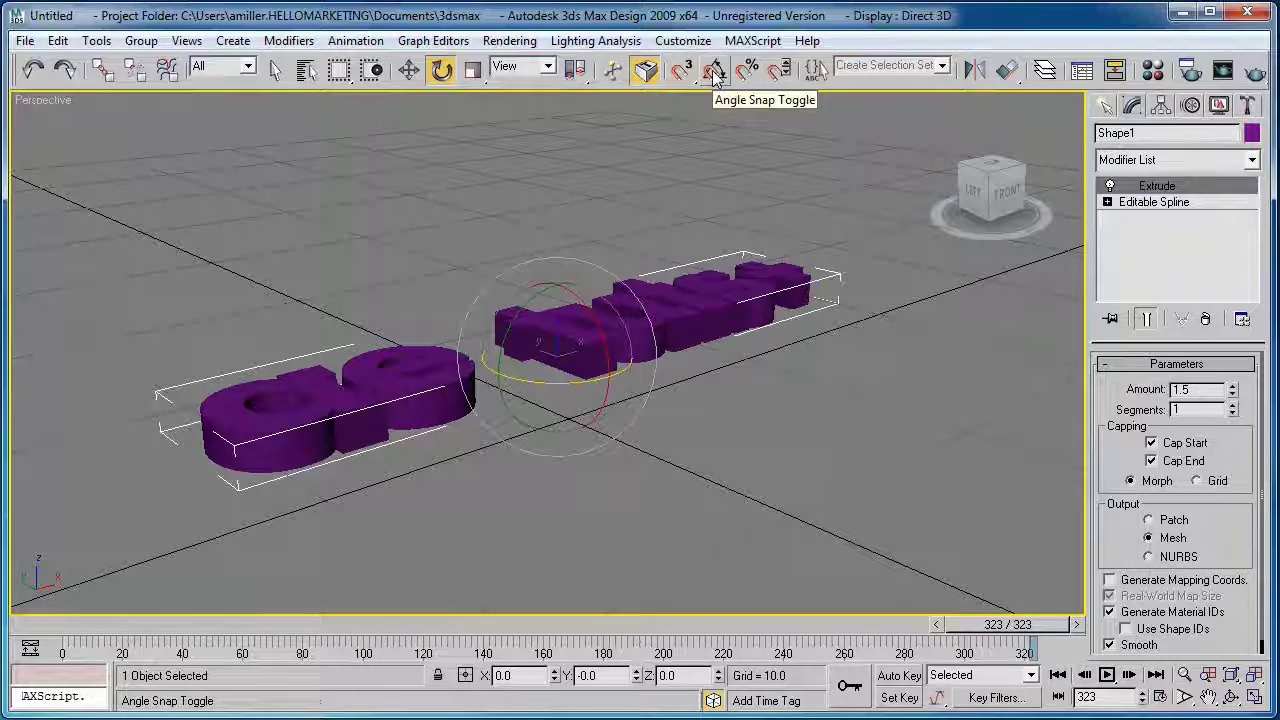
{"action": "left_click", "coordinate": [714, 72]}
{"action": "left_click_drag", "start_coordinate": [585, 304], "coordinate": [562, 446]}
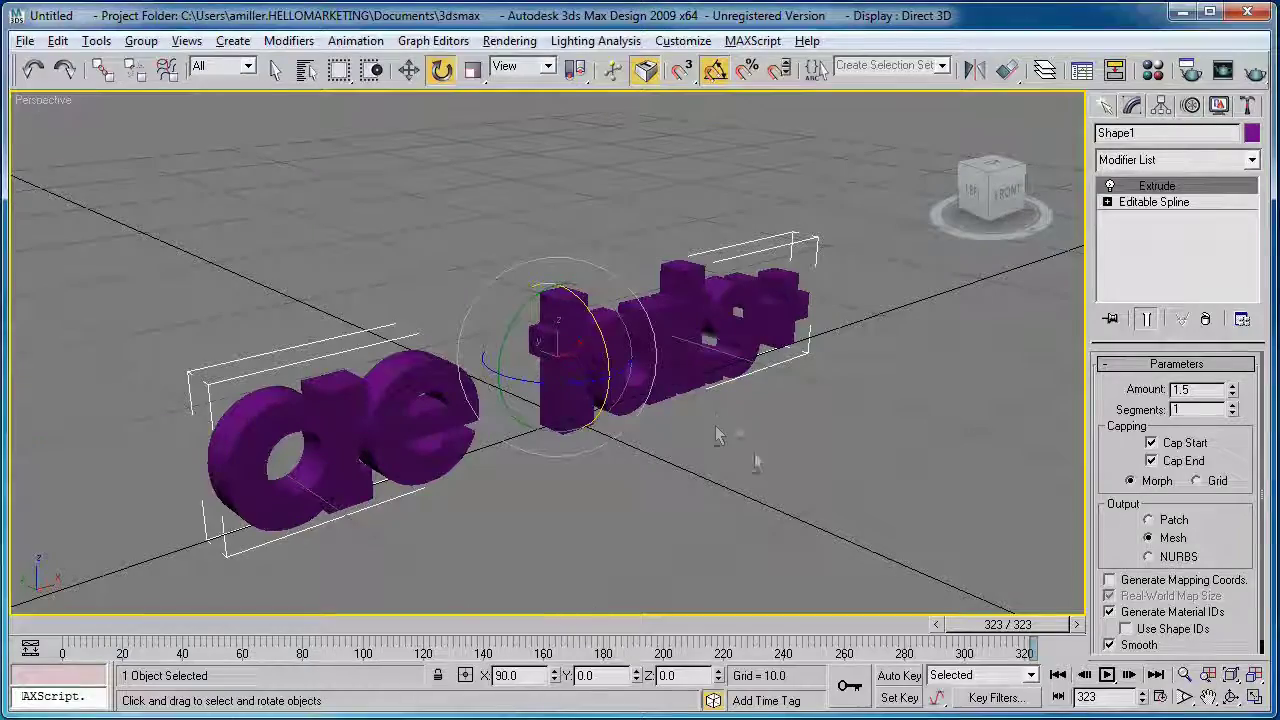
{"action": "middle_click_drag", "start_coordinate": [694, 416], "coordinate": [641, 455], "text": "alt"}
{"action": "middle_click_drag", "start_coordinate": [621, 400], "coordinate": [623, 414], "text": "alt"}
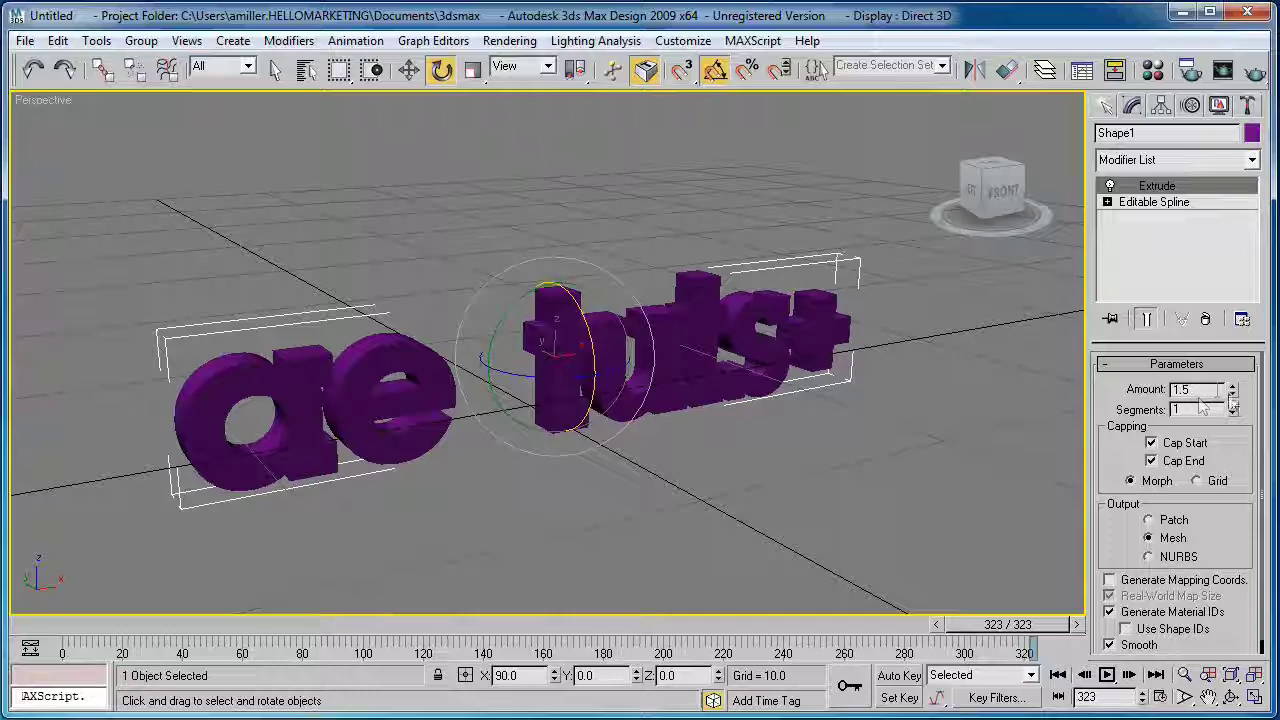
Set the letters' Extrude amount to 1.5 and move them along the X axis to about 6.7
{"action": "left_click_drag", "start_coordinate": [1232, 392], "coordinate": [1193, 399]}
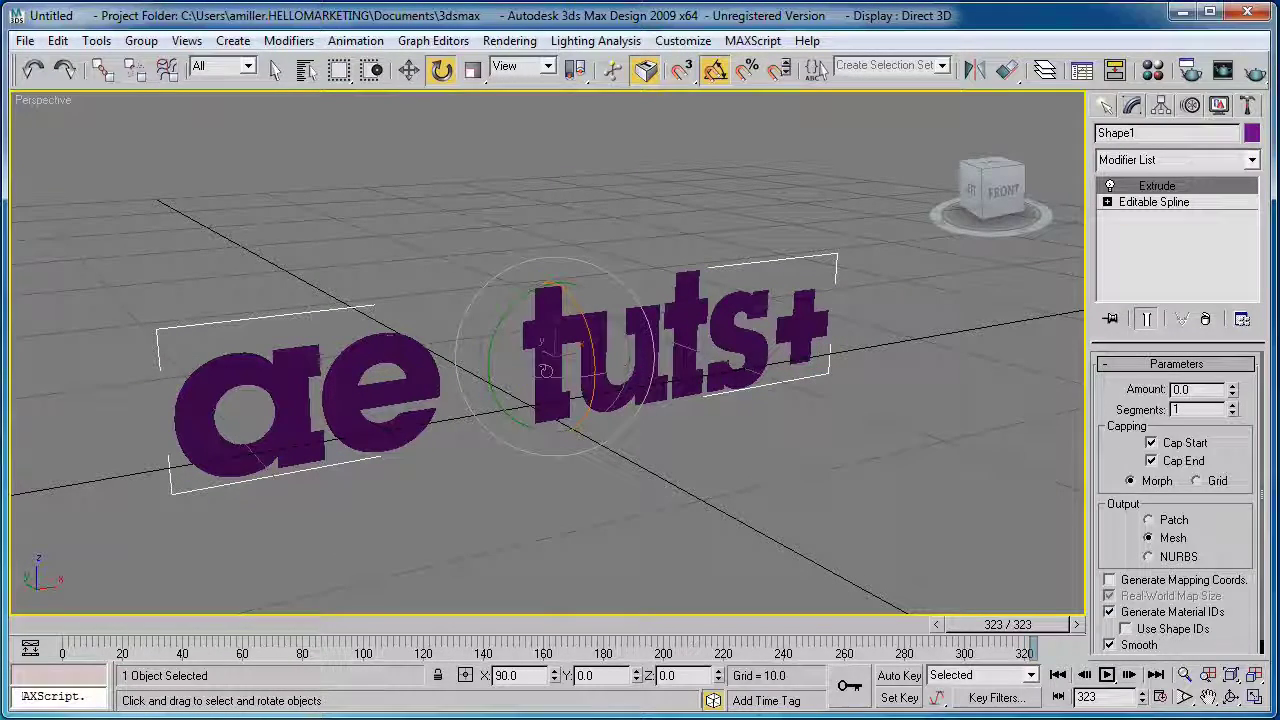
{"action": "mouse_move", "coordinate": [1236, 400]}
{"action": "left_mouse_down"}
{"action": "mouse_move", "coordinate": [1234, 370]}
{"action": "mouse_move", "coordinate": [1234, 400]}
{"action": "left_mouse_up"}
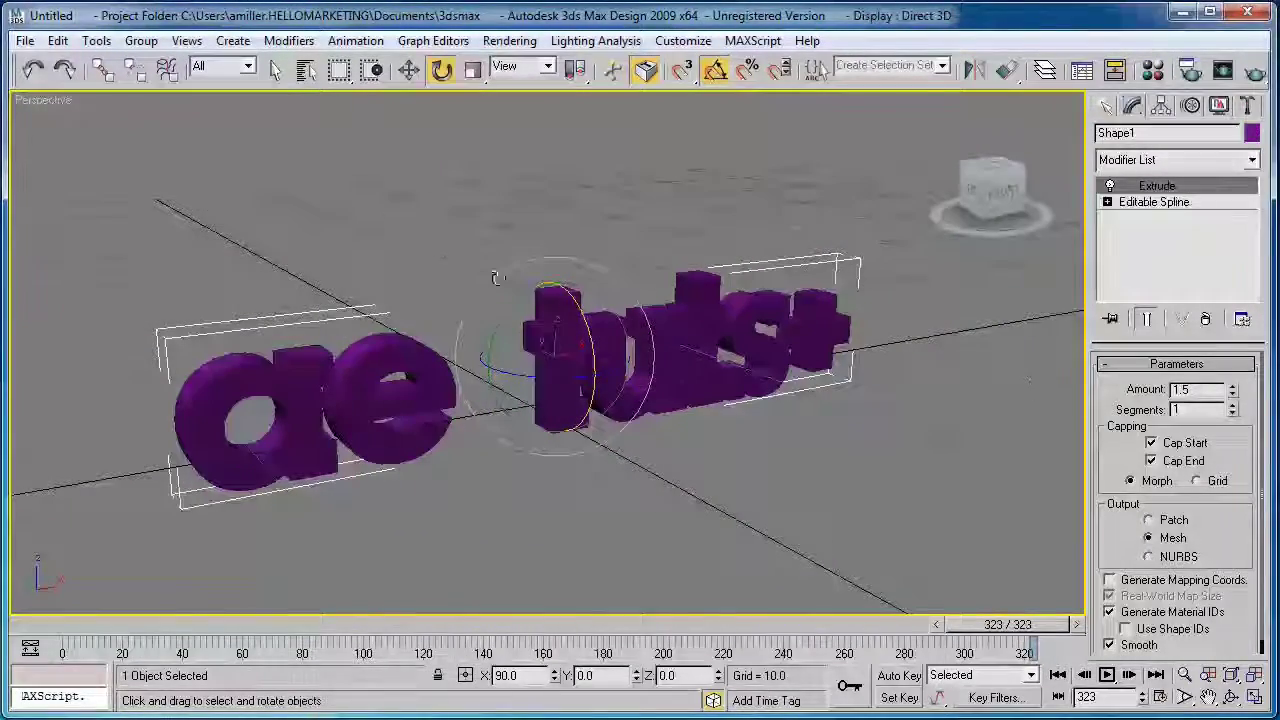
{"action": "left_click", "coordinate": [409, 69]}
{"action": "left_click_drag", "start_coordinate": [614, 350], "coordinate": [656, 348]}
{"action": "left_click", "coordinate": [568, 483]}
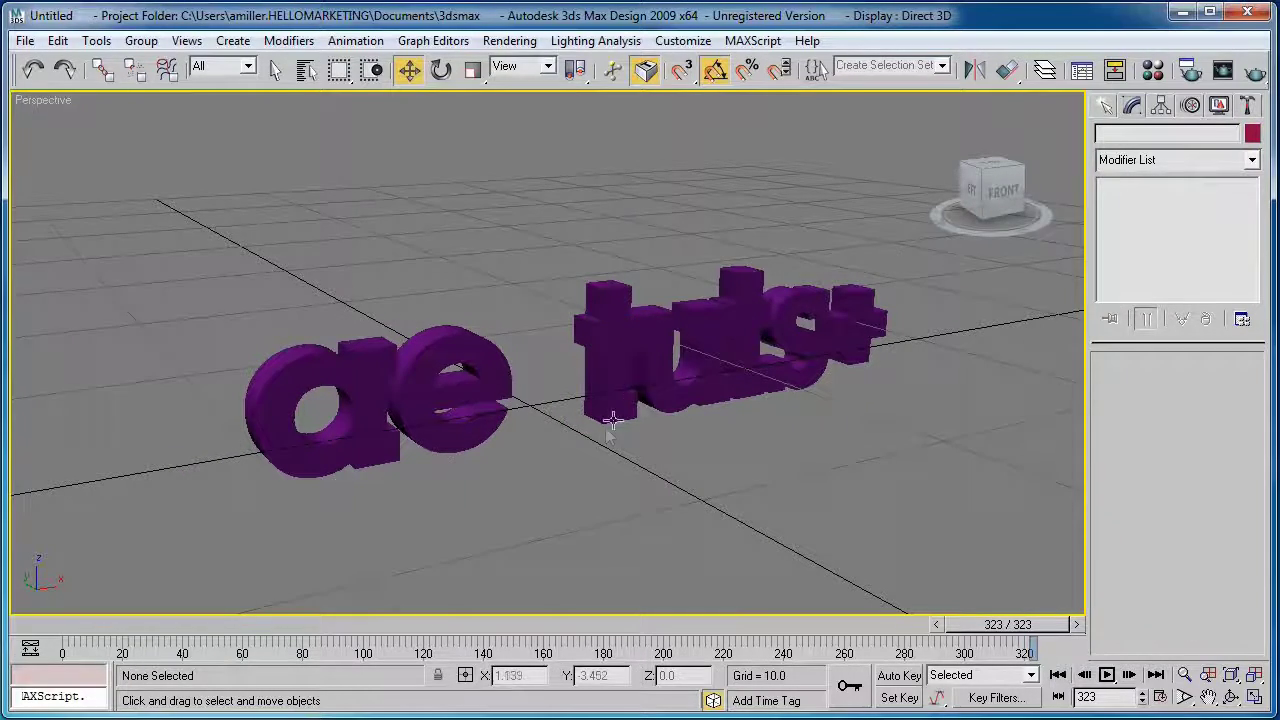
{"action": "middle_click_drag", "start_coordinate": [527, 454], "coordinate": [858, 380], "text": "alt"}
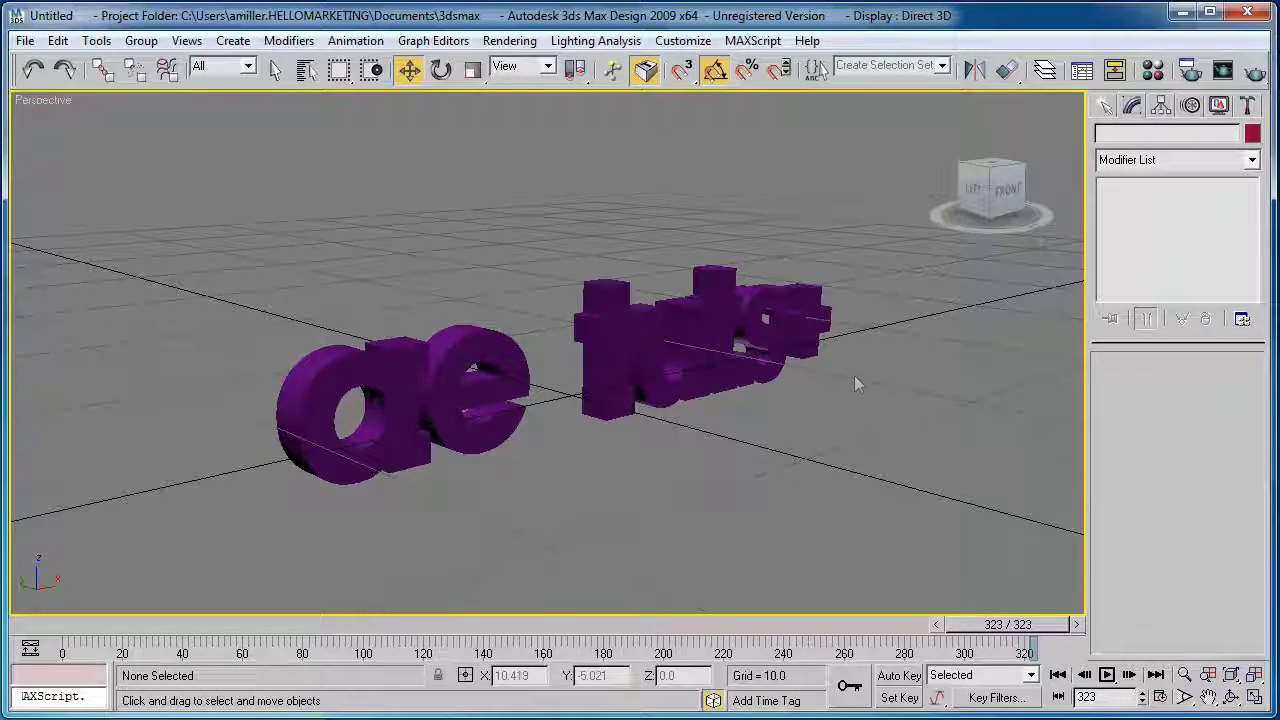
Switch to the file browser and open the Project File folder within Project Files and Project File Collected
{"action": "key", "text": "alt+Tab"}
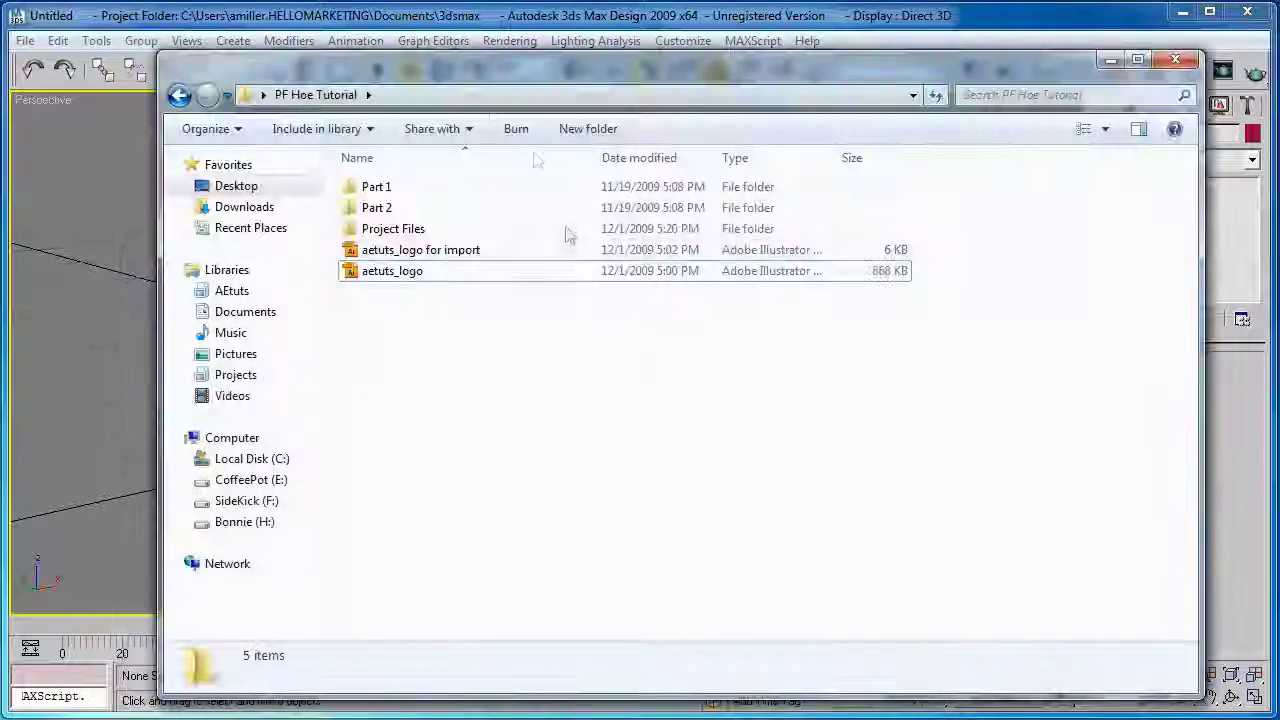
{"action": "double_click", "coordinate": [420, 240]}
{"action": "double_click", "coordinate": [432, 200]}
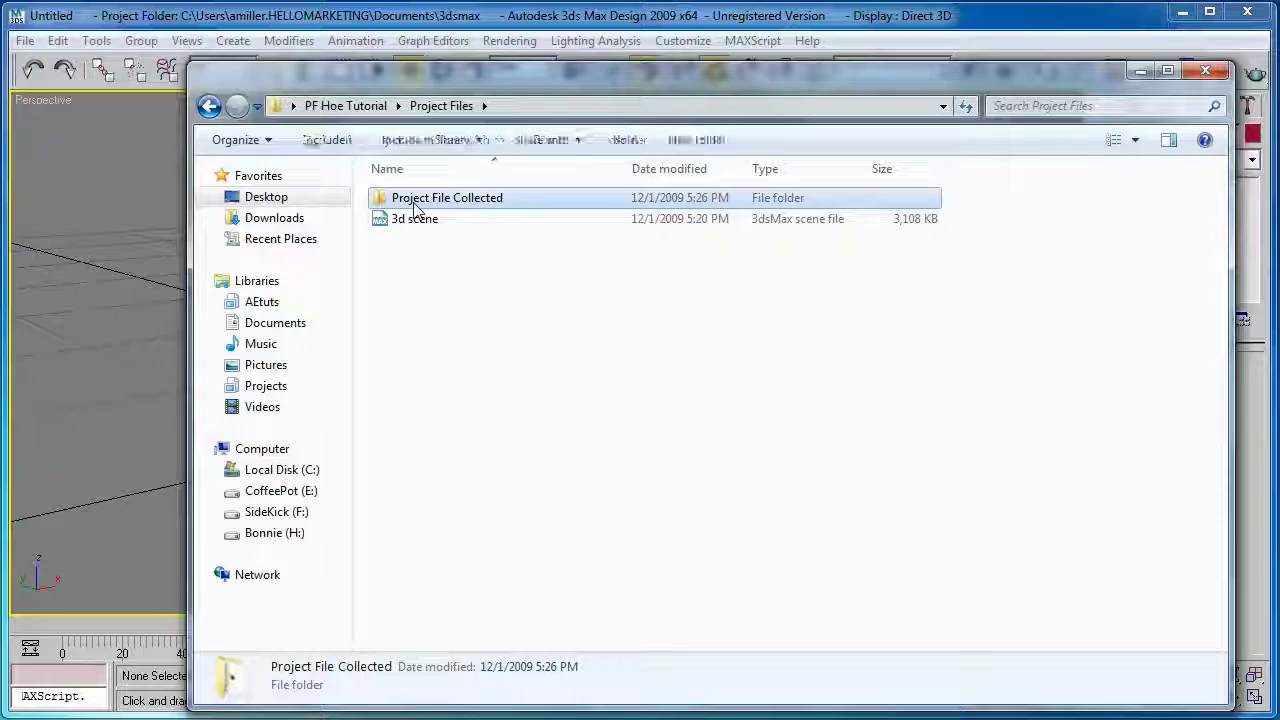
{"action": "double_click", "coordinate": [438, 198]}
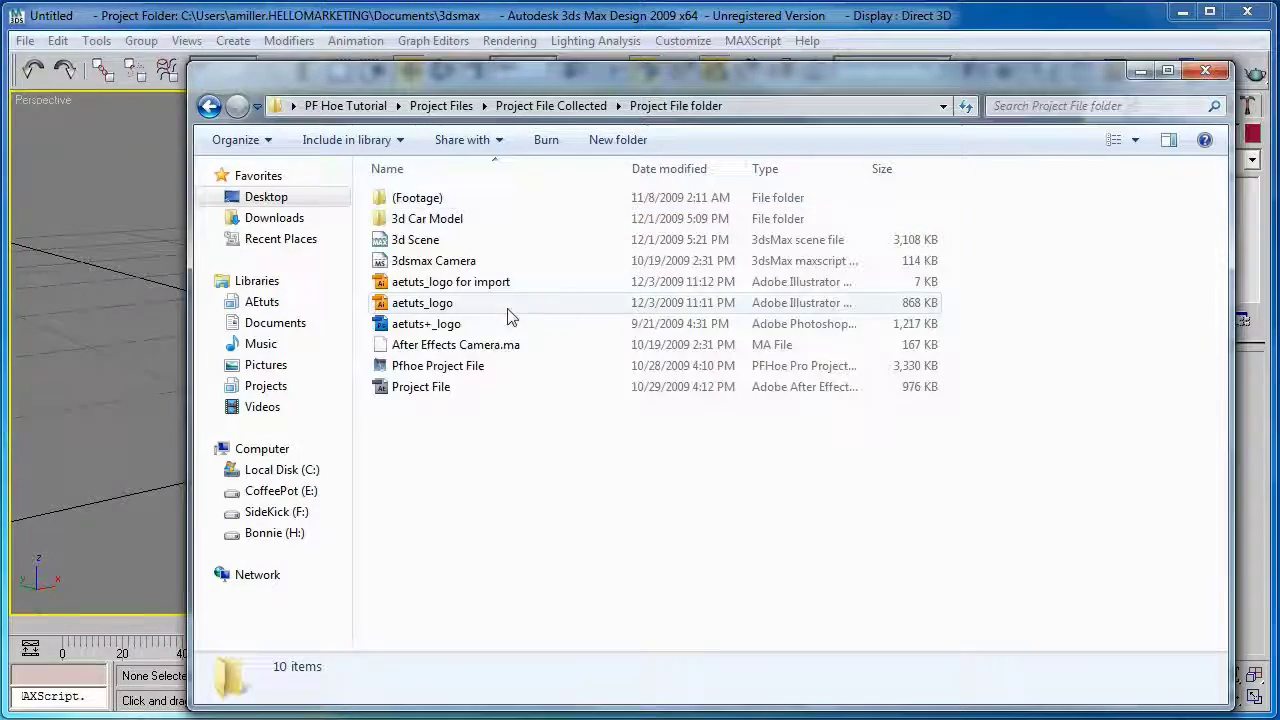
Load the 3dsmax Camera script from the project folder into the 3ds Max scene to import the tracked camera
{"action": "left_click_drag", "start_coordinate": [430, 80], "coordinate": [834, 70]}
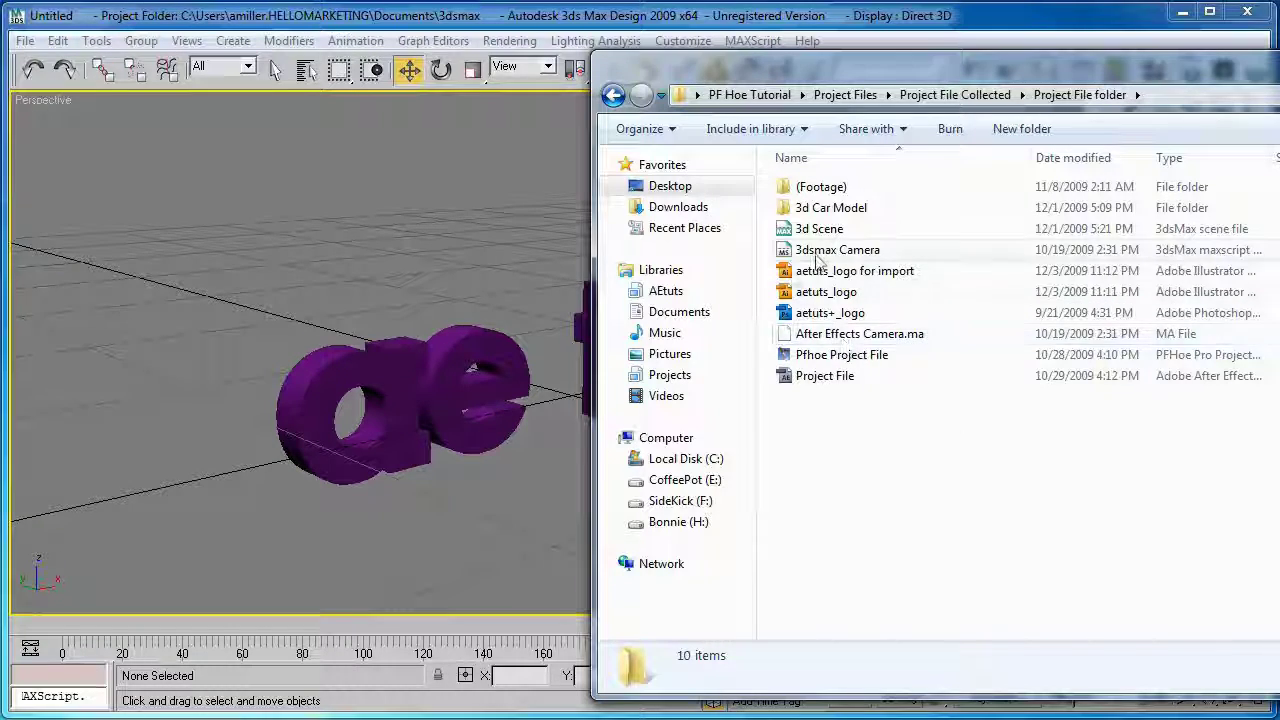
{"action": "left_click_drag", "start_coordinate": [836, 250], "coordinate": [398, 313]}
{"action": "left_click", "coordinate": [514, 17]}
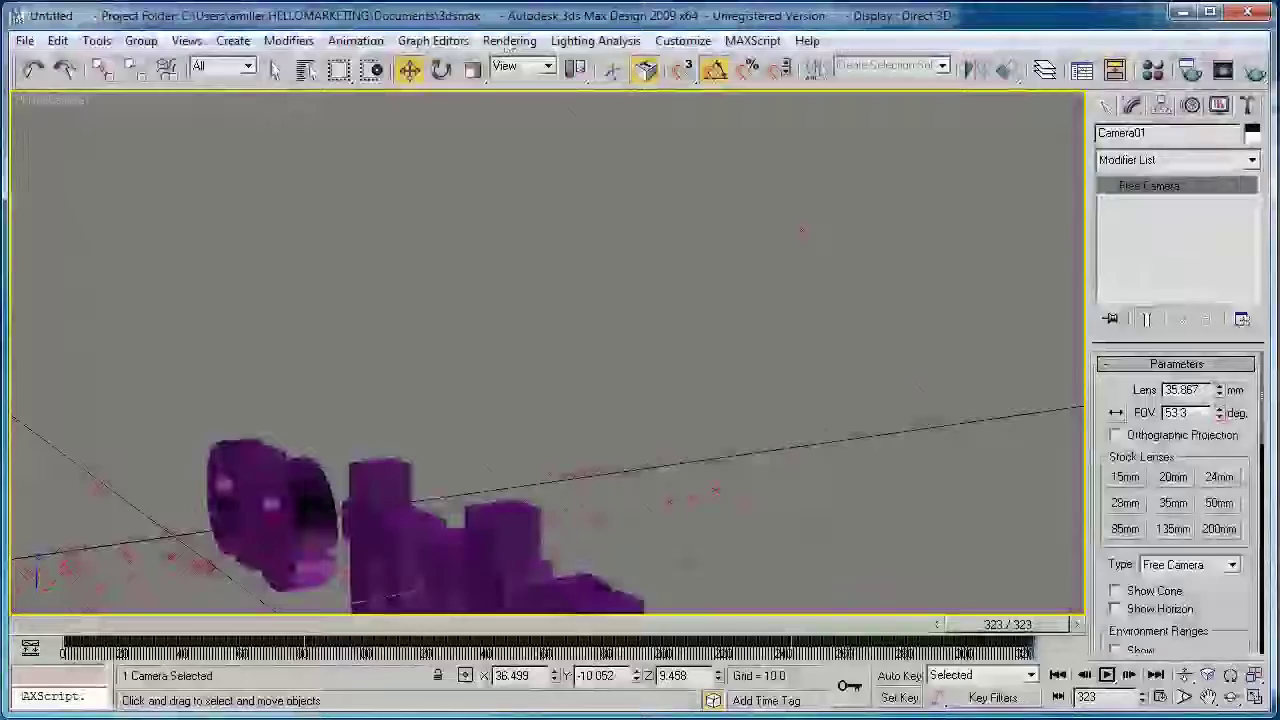
{"action": "left_click_drag", "start_coordinate": [997, 628], "coordinate": [1045, 638]}
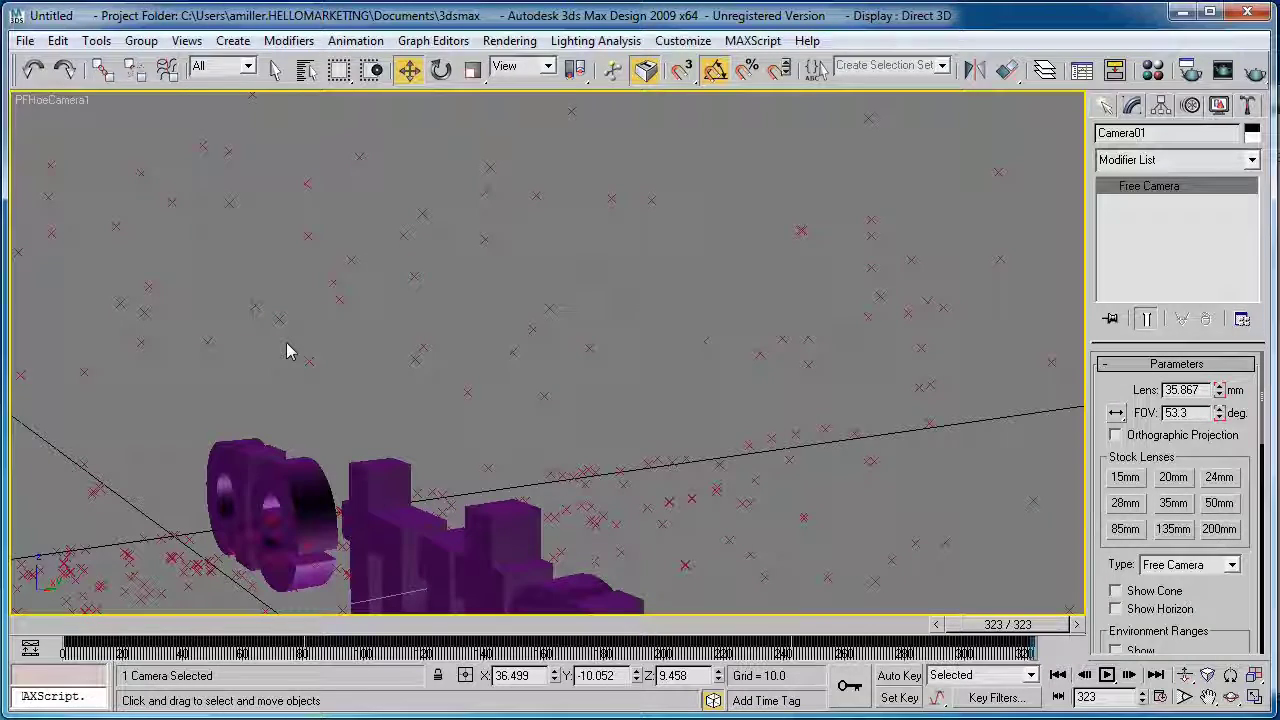
{"action": "left_click_drag", "start_coordinate": [1005, 620], "coordinate": [1098, 645]}
Start choosing a new background file for the PFHoeCamera1 viewport and browse to the PF Hoe Tutorial folder on the desktop
{"action": "left_click", "coordinate": [187, 41]}
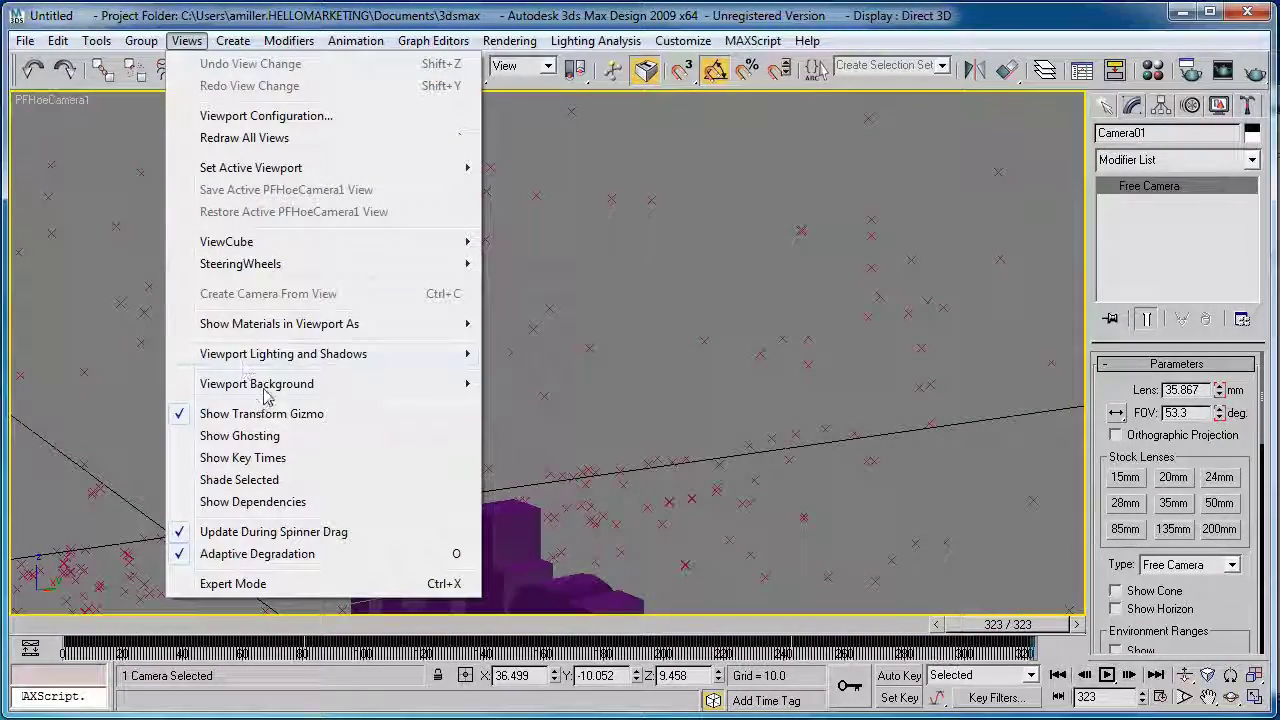
{"action": "mouse_move", "coordinate": [300, 385]}
{"action": "left_click", "coordinate": [572, 384]}
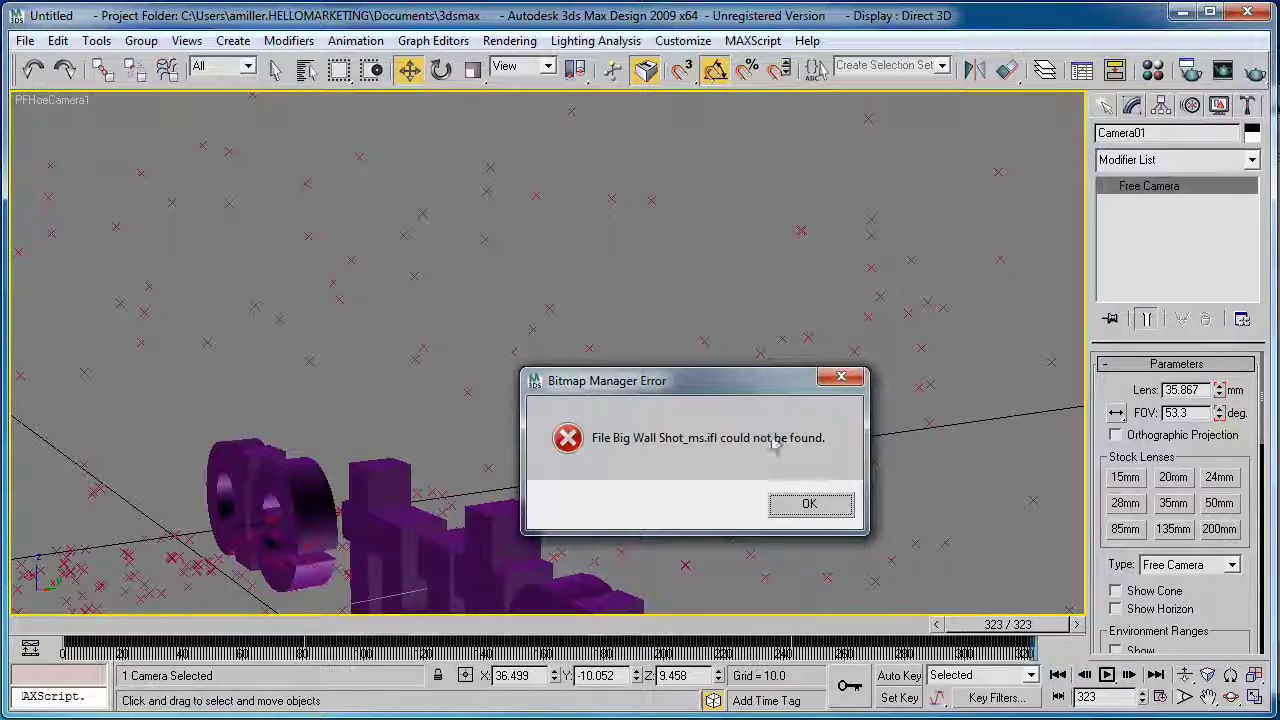
{"action": "left_click", "coordinate": [838, 502]}
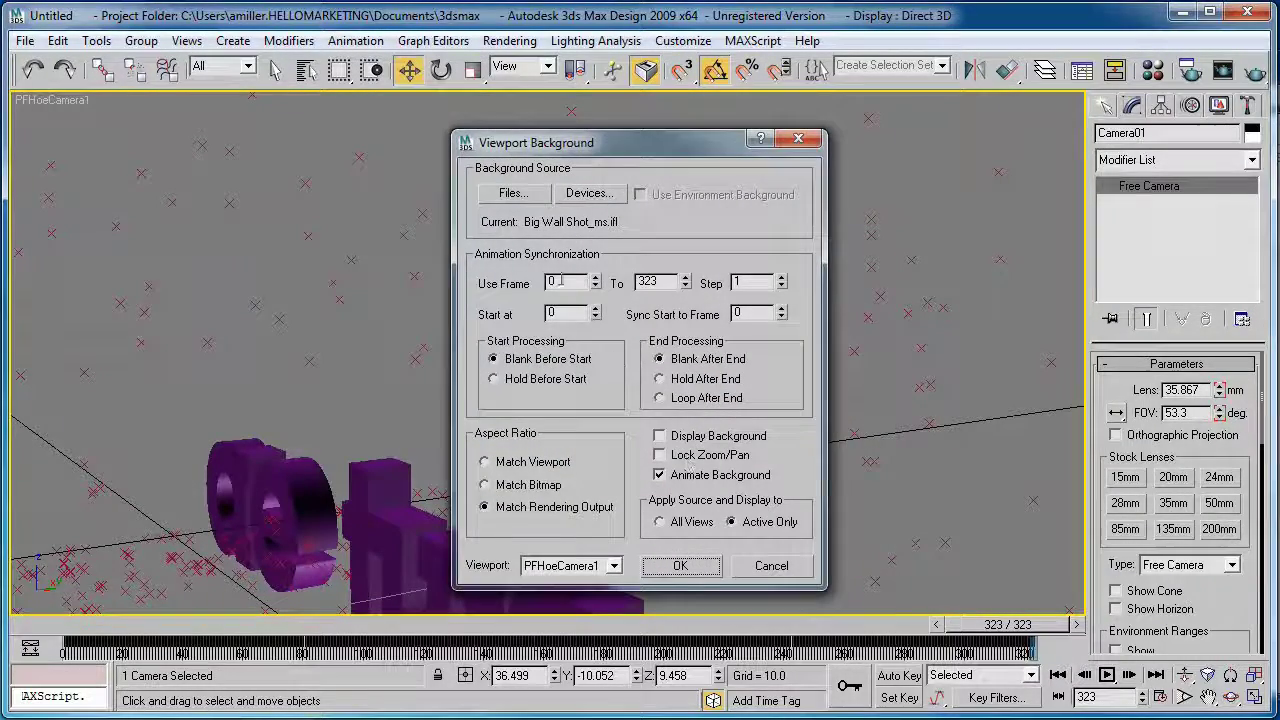
{"action": "left_click", "coordinate": [510, 194]}
{"action": "left_click", "coordinate": [741, 238]}
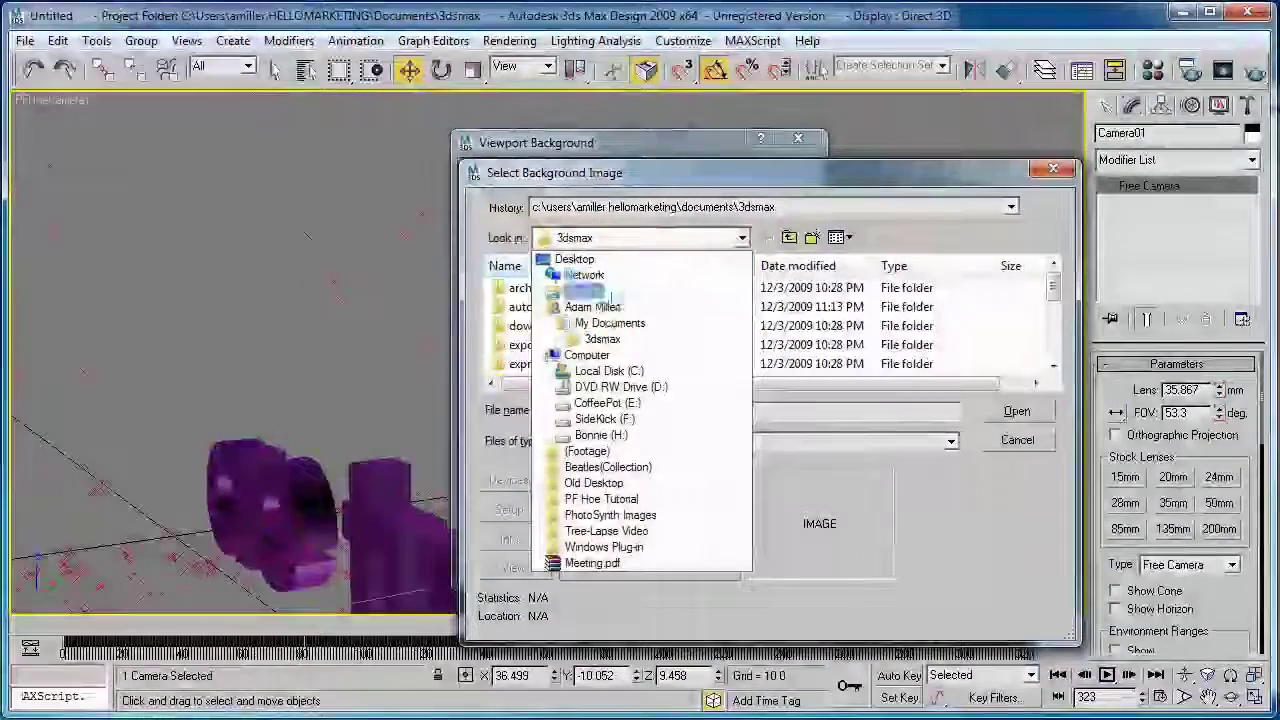
{"action": "left_click", "coordinate": [575, 259]}
{"action": "left_click", "coordinate": [1053, 383]}
{"action": "left_click", "coordinate": [1053, 383]}
{"action": "double_click", "coordinate": [822, 368]}
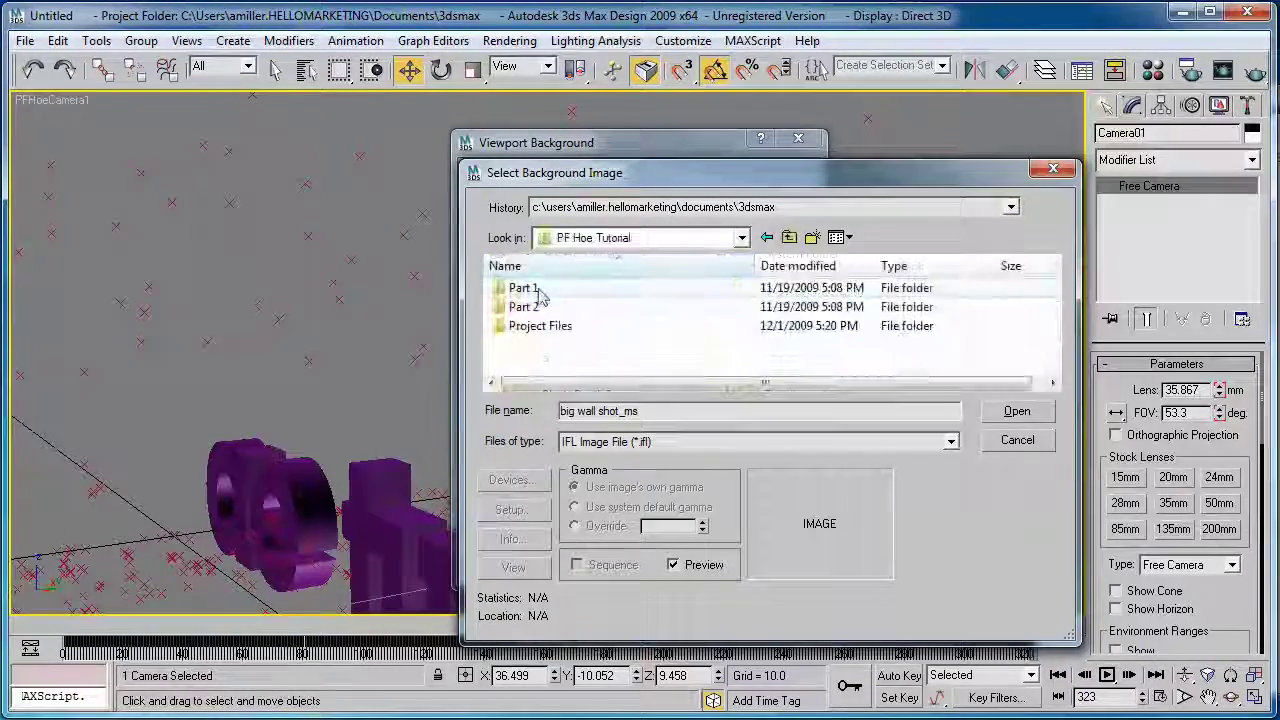
Choose image sequence.000 from the .thumbnails folder under Project Files and apply it as the camera viewport's background
{"action": "double_click", "coordinate": [520, 323]}
{"action": "double_click", "coordinate": [533, 292]}
{"action": "double_click", "coordinate": [533, 292]}
{"action": "double_click", "coordinate": [536, 290]}
{"action": "double_click", "coordinate": [540, 289]}
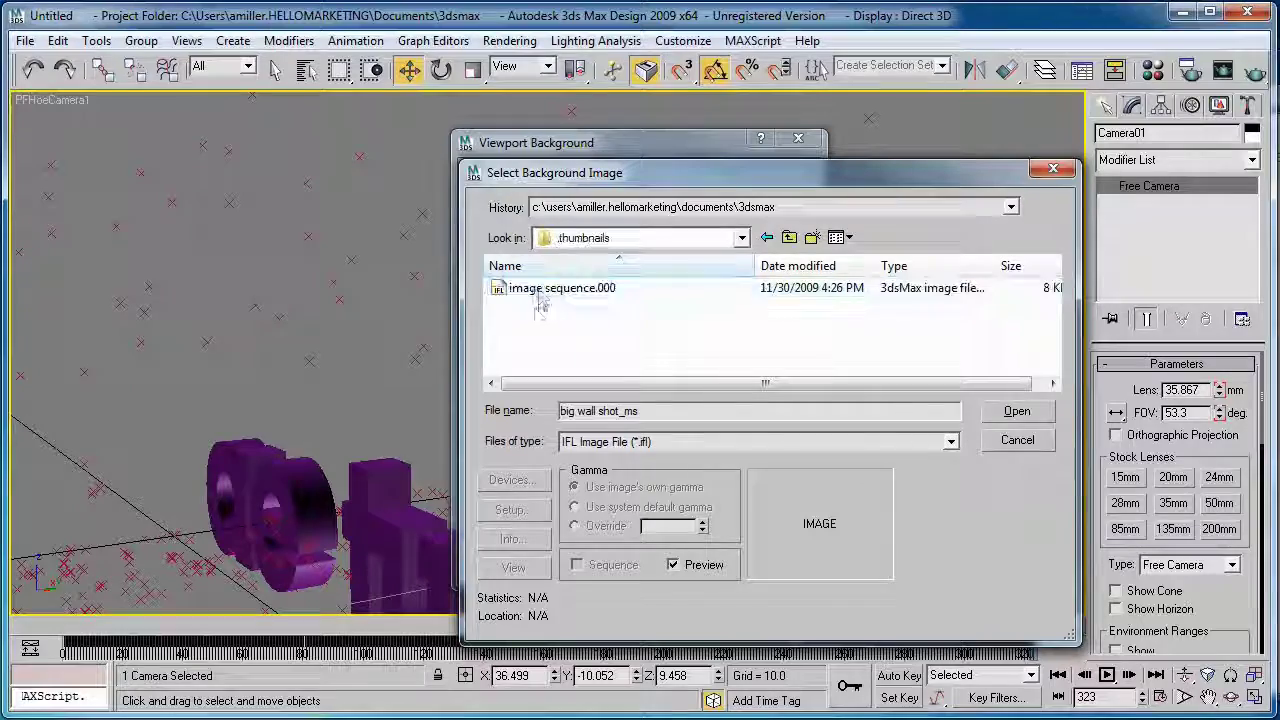
{"action": "left_click", "coordinate": [535, 288]}
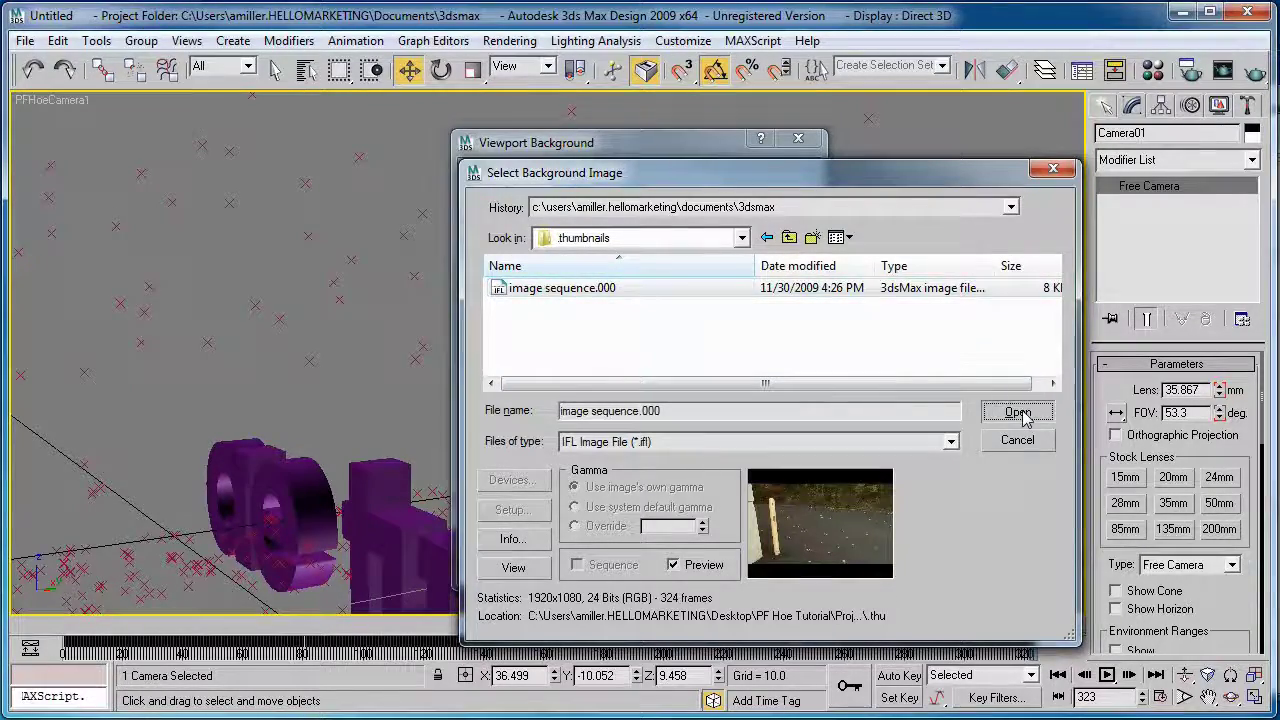
{"action": "left_click", "coordinate": [1017, 413]}
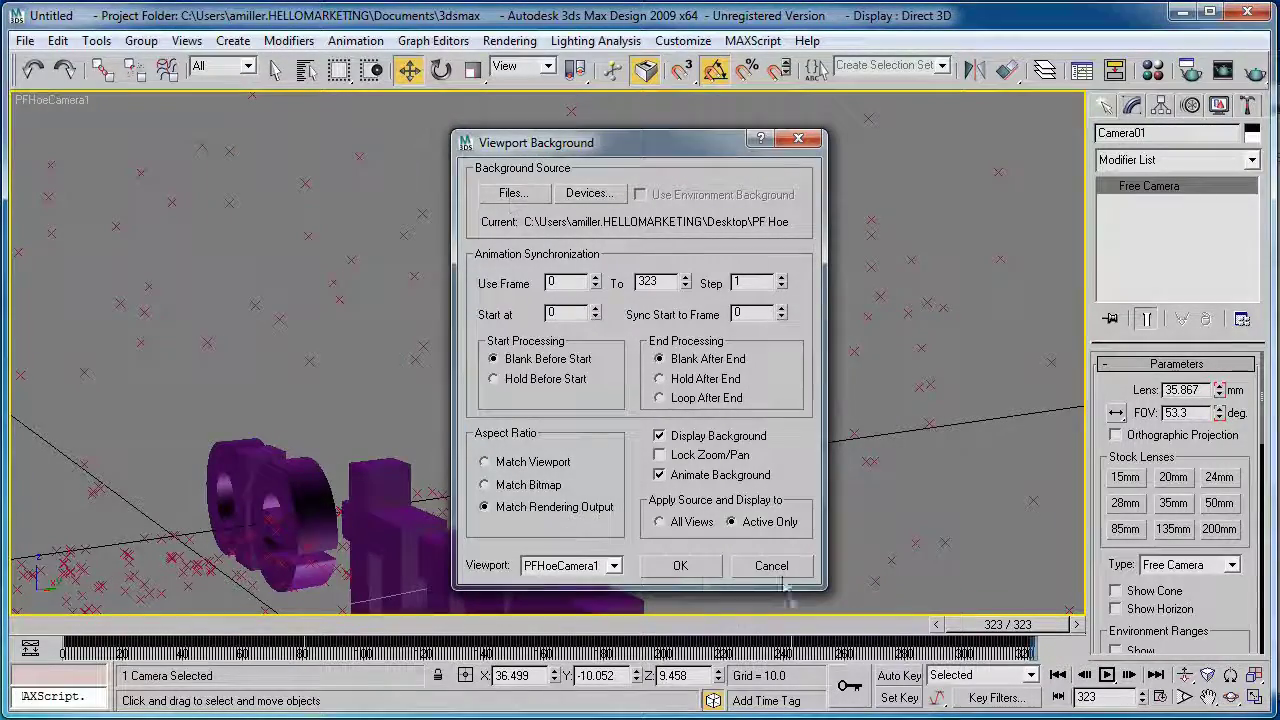
{"action": "left_click", "coordinate": [675, 566]}
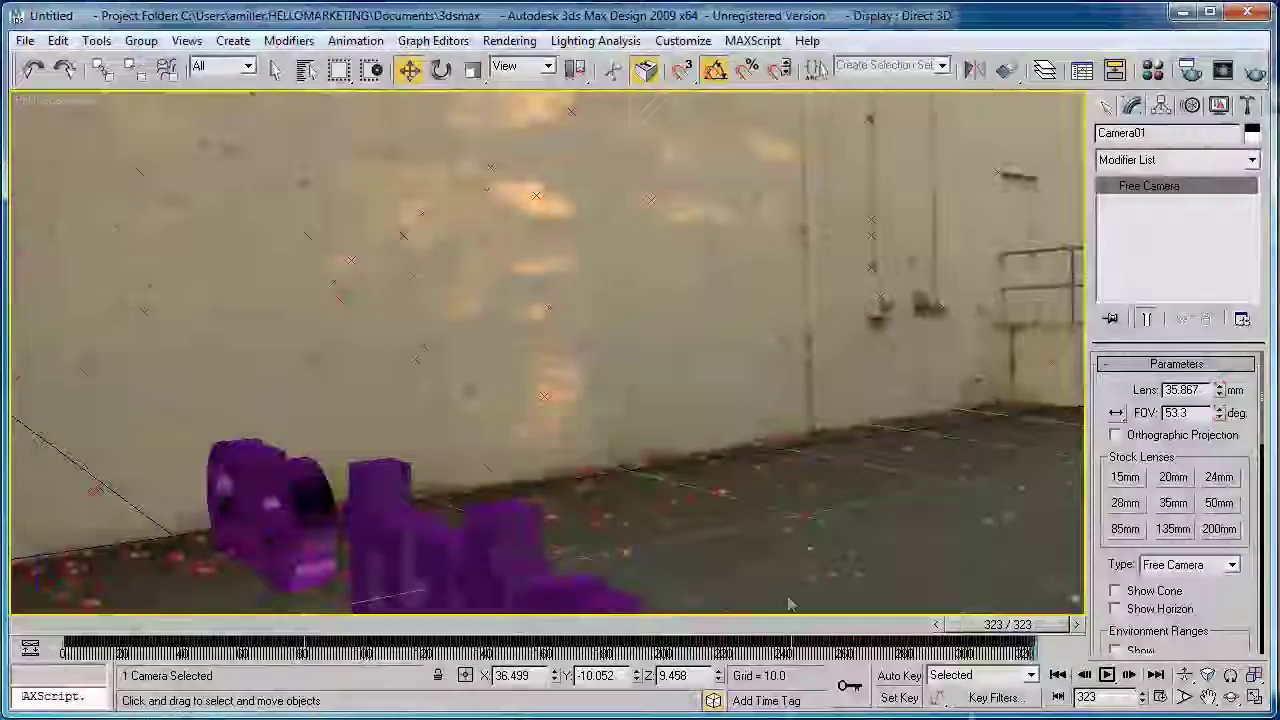
Select the extruded letters and rotate them 90 degrees about the Z axis so that they run parallel to the wall
{"action": "mouse_move", "coordinate": [1005, 628]}
{"action": "left_mouse_down"}
{"action": "mouse_move", "coordinate": [75, 628]}
{"action": "mouse_move", "coordinate": [1010, 628]}
{"action": "left_mouse_up"}
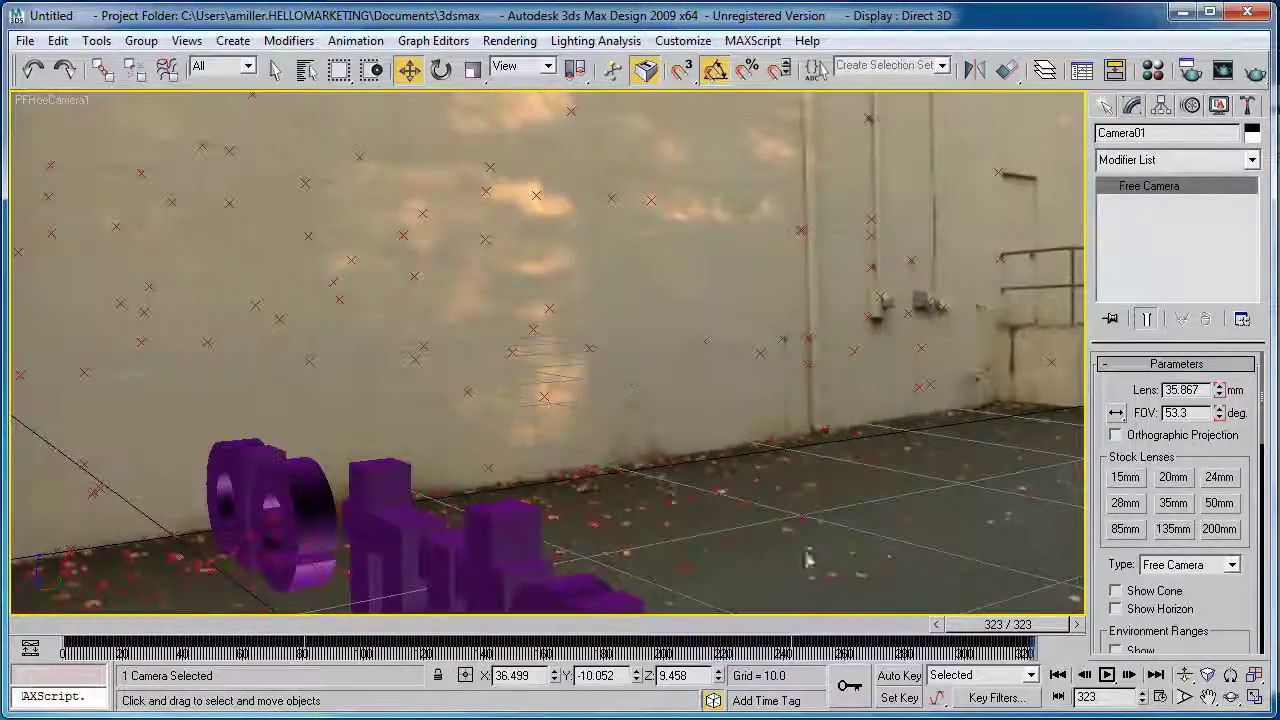
{"action": "left_click_drag", "start_coordinate": [1010, 628], "coordinate": [848, 632]}
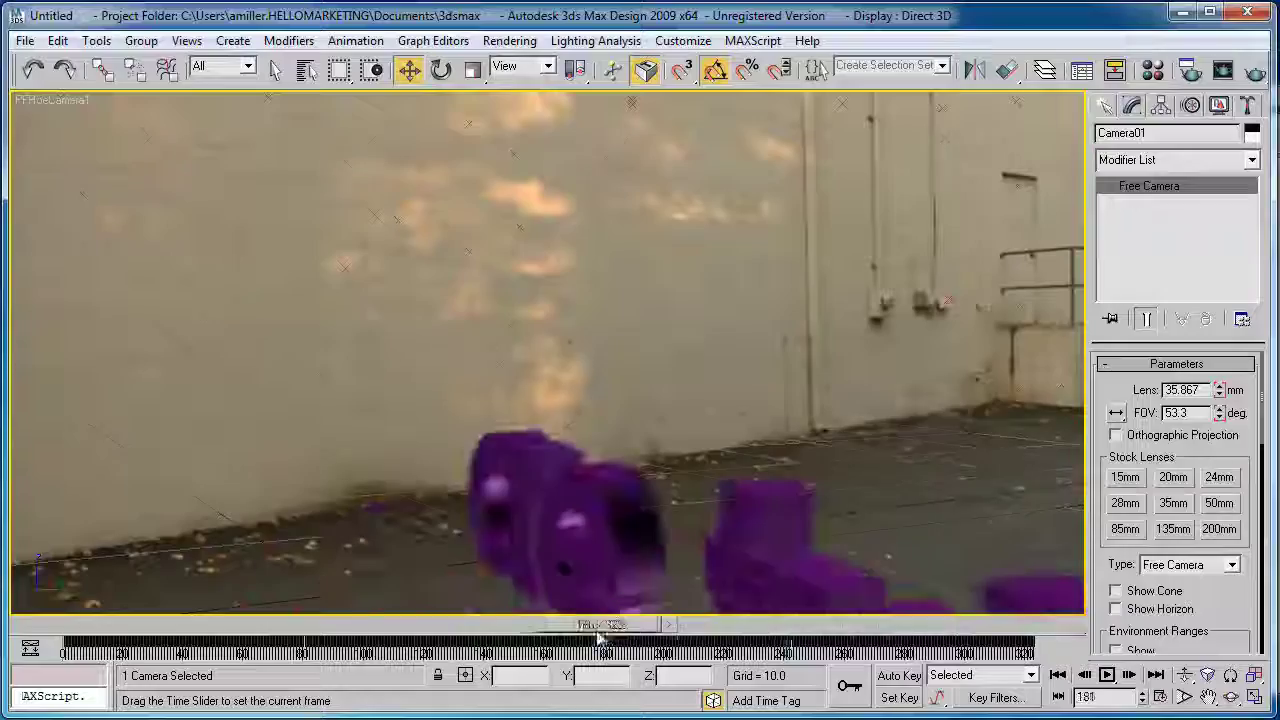
{"action": "left_click_drag", "start_coordinate": [600, 638], "coordinate": [968, 627]}
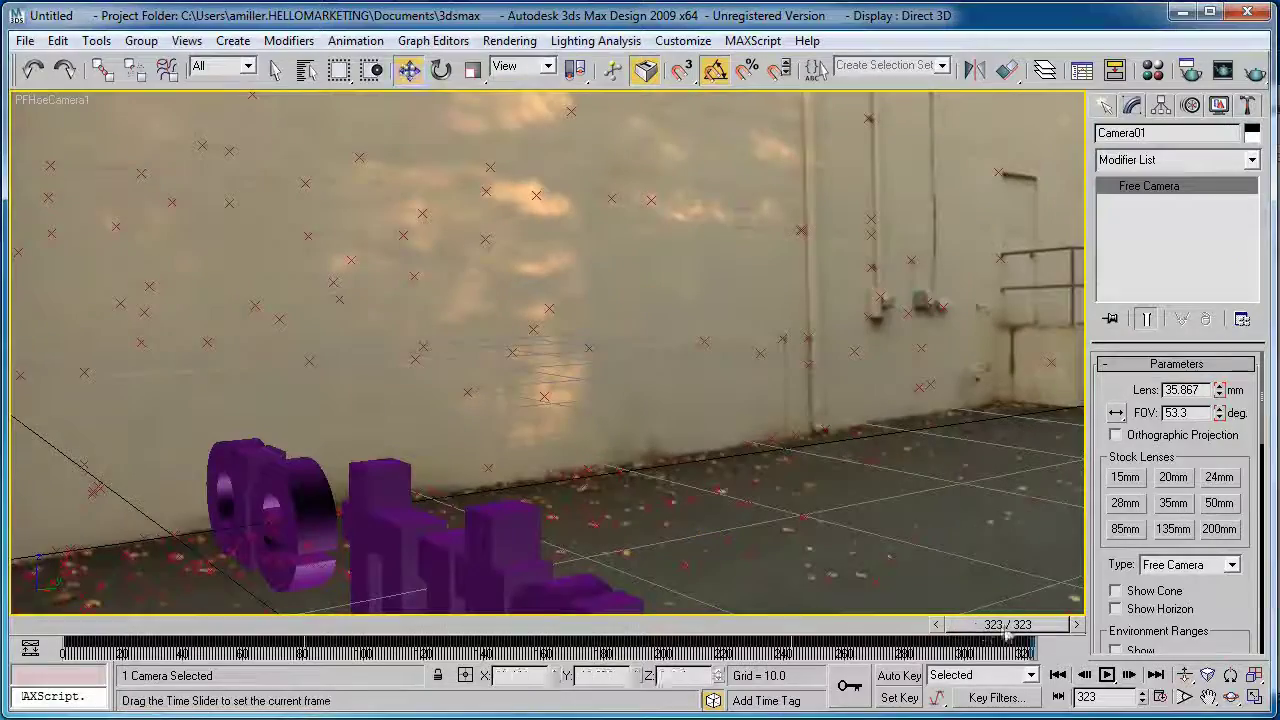
{"action": "left_click", "coordinate": [484, 530]}
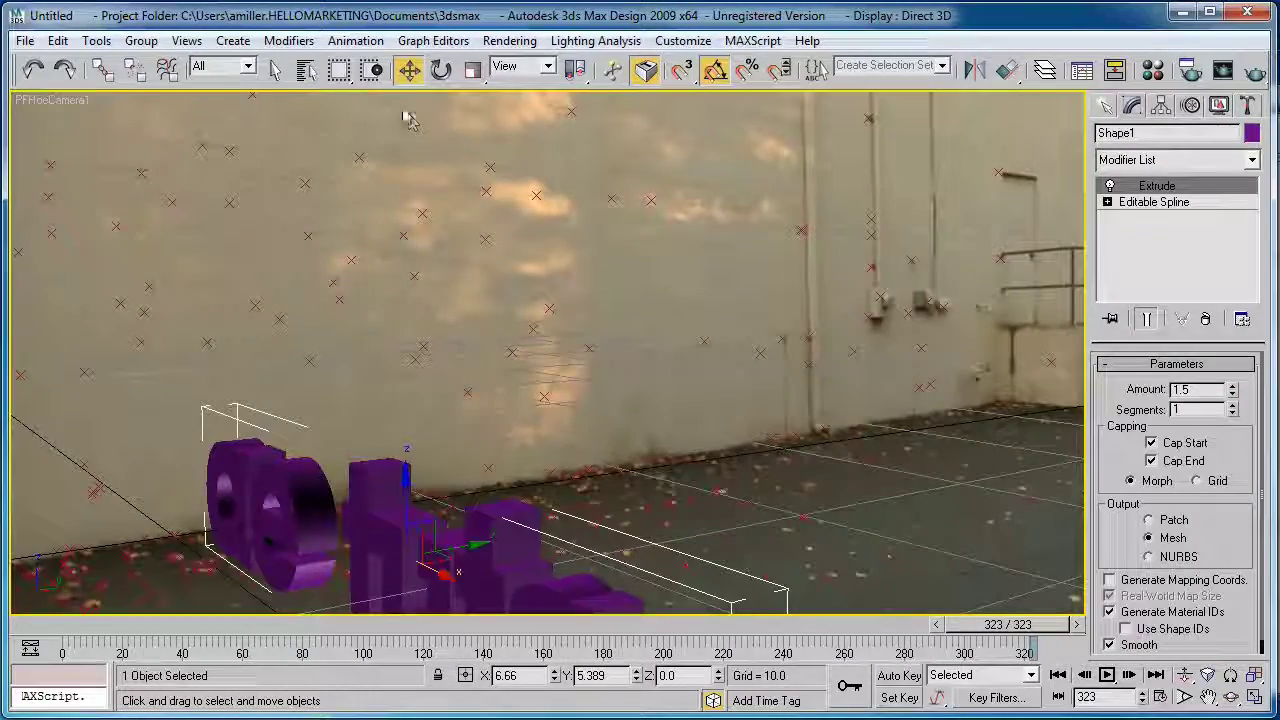
{"action": "left_click_drag", "start_coordinate": [390, 580], "coordinate": [477, 569]}
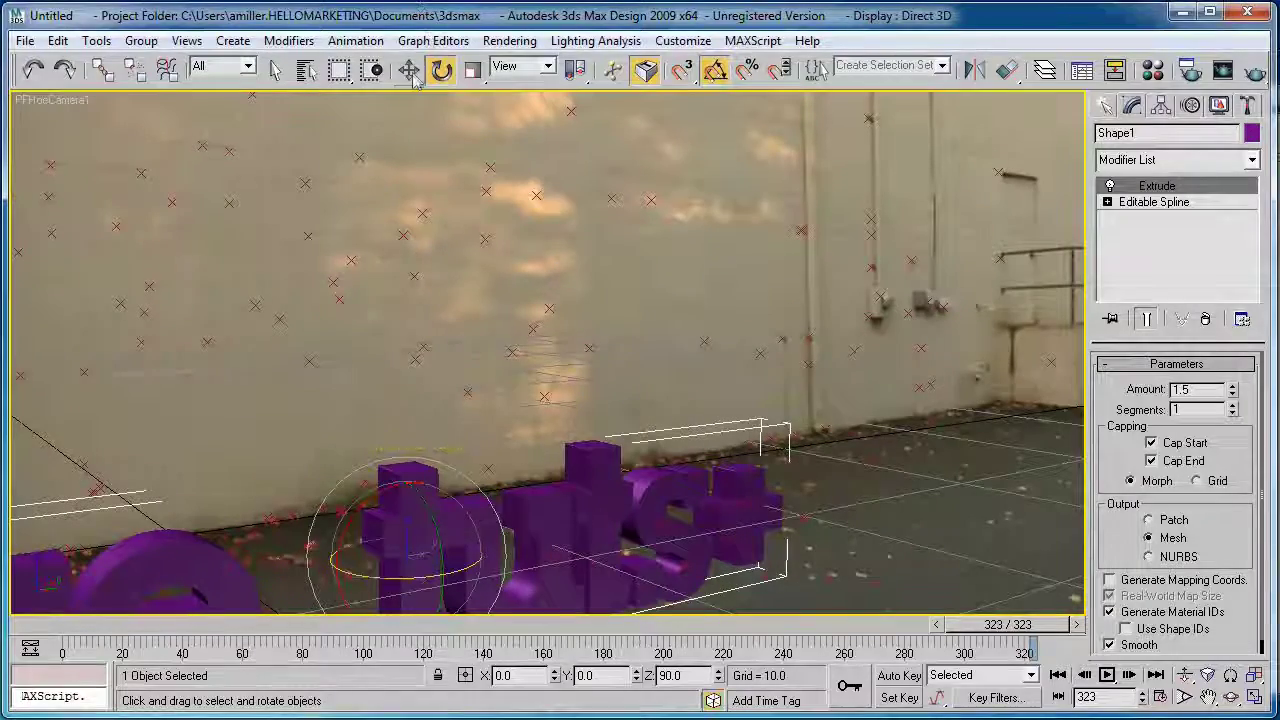
Move the letters up against the wall, to about X -4, Y 15.6 and Z 3.5
{"action": "left_click_drag", "start_coordinate": [368, 532], "coordinate": [293, 440]}
{"action": "left_click_drag", "start_coordinate": [306, 485], "coordinate": [305, 390]}
{"action": "left_click_drag", "start_coordinate": [435, 400], "coordinate": [533, 407]}
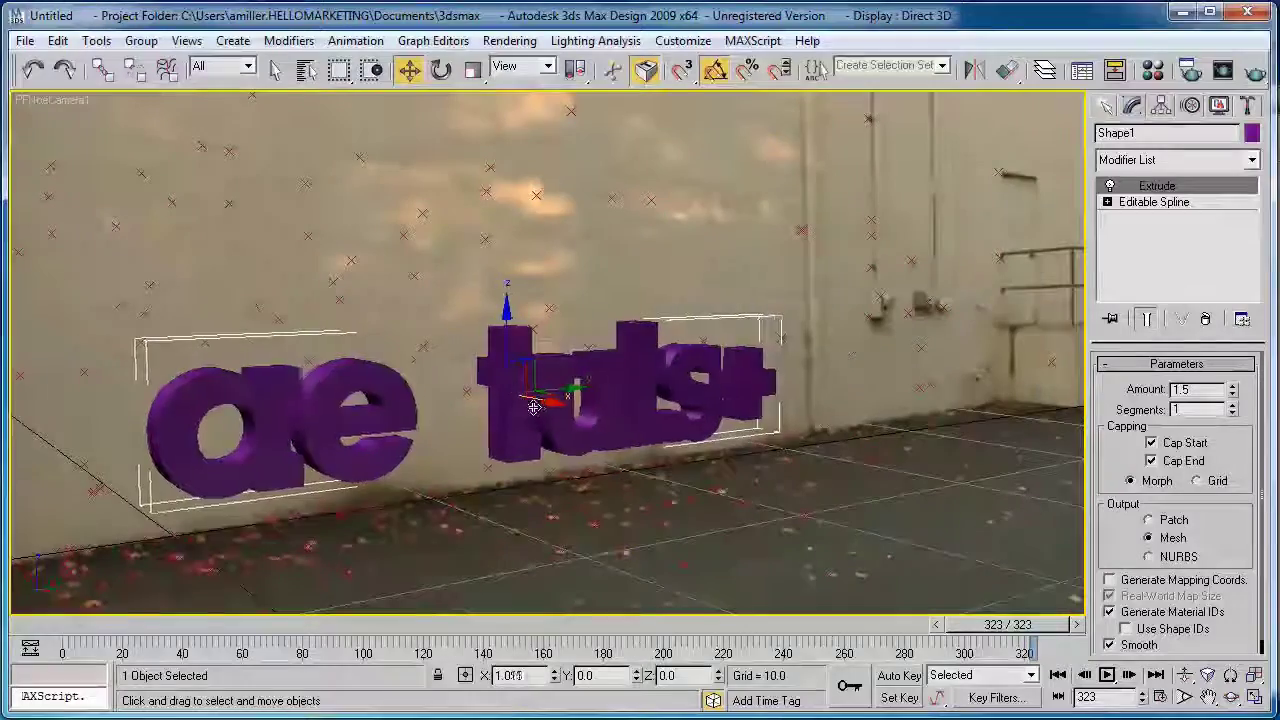
At frame 73, move the letters along the X axis to about 0.1, lower them toward the ground and deselect them
{"action": "left_click_drag", "start_coordinate": [1004, 627], "coordinate": [338, 627]}
{"action": "key", "text": "w"}
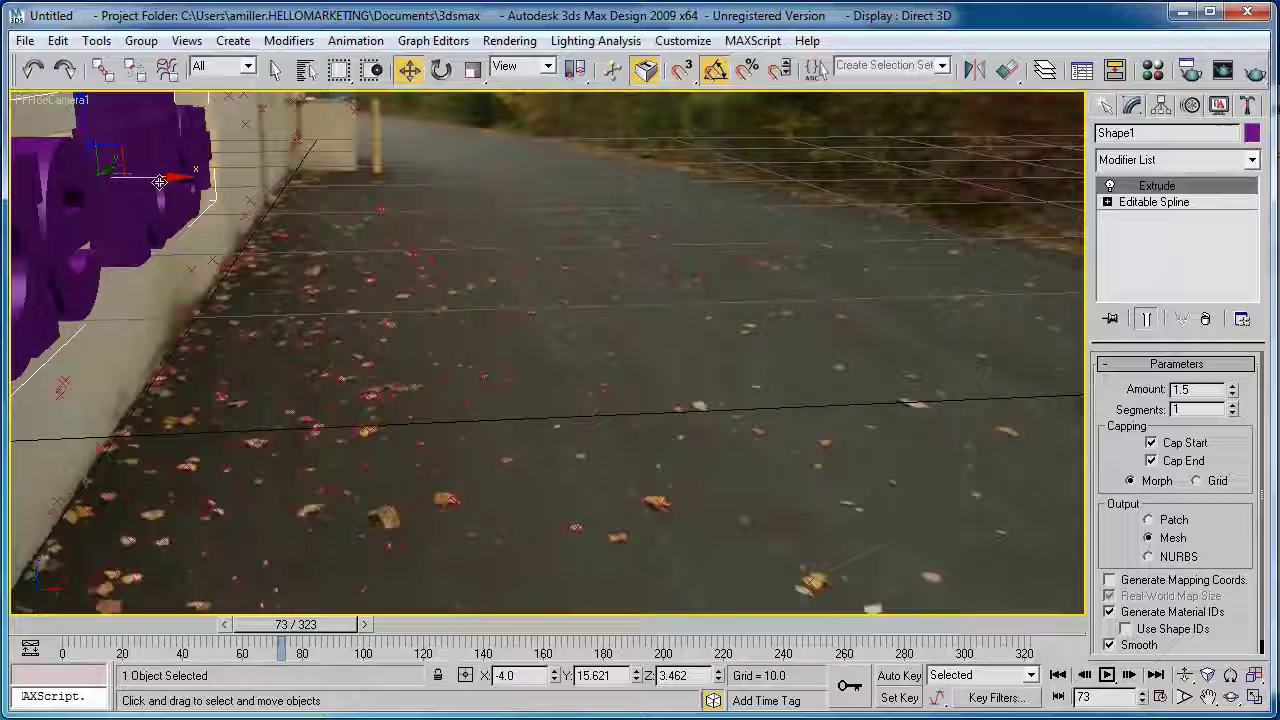
{"action": "left_click_drag", "start_coordinate": [155, 178], "coordinate": [272, 176]}
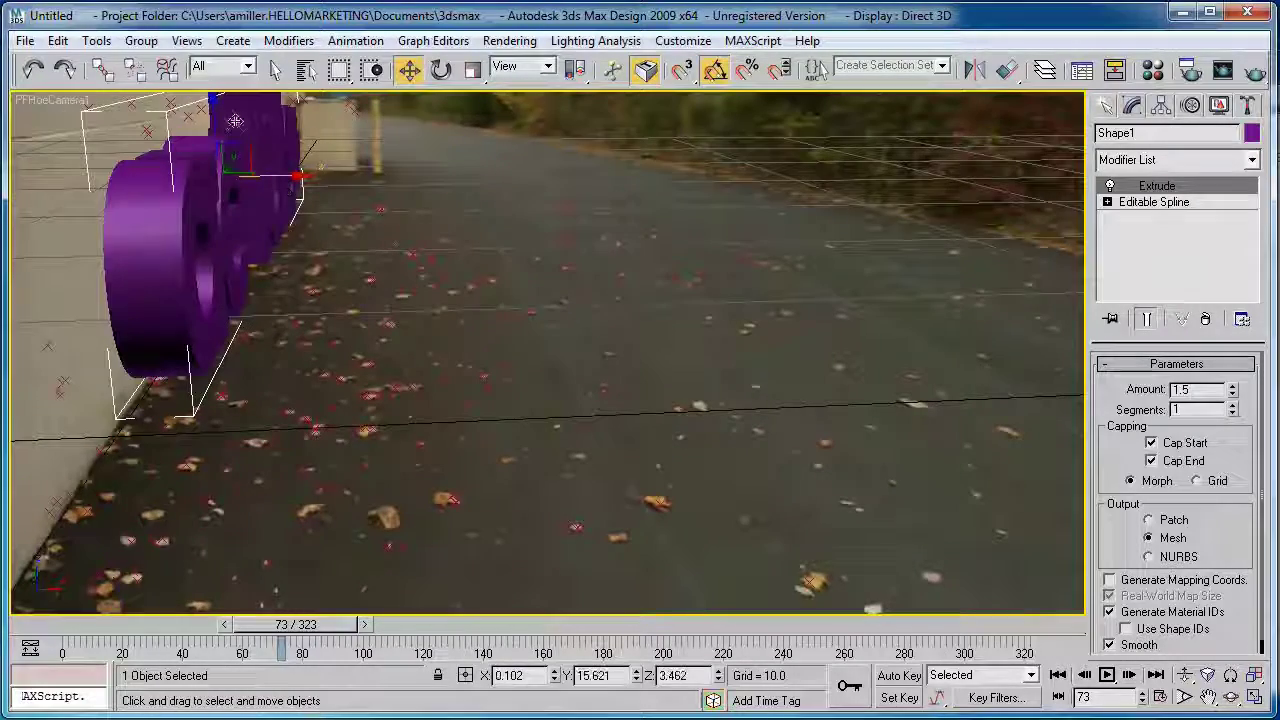
{"action": "left_click_drag", "start_coordinate": [216, 118], "coordinate": [213, 172]}
{"action": "key", "text": "ctrl+d"}
At frame 323, select the letters and raise them along the Z axis to about 2.8
{"action": "left_click_drag", "start_coordinate": [365, 640], "coordinate": [1103, 643]}
{"action": "key", "text": "w"}
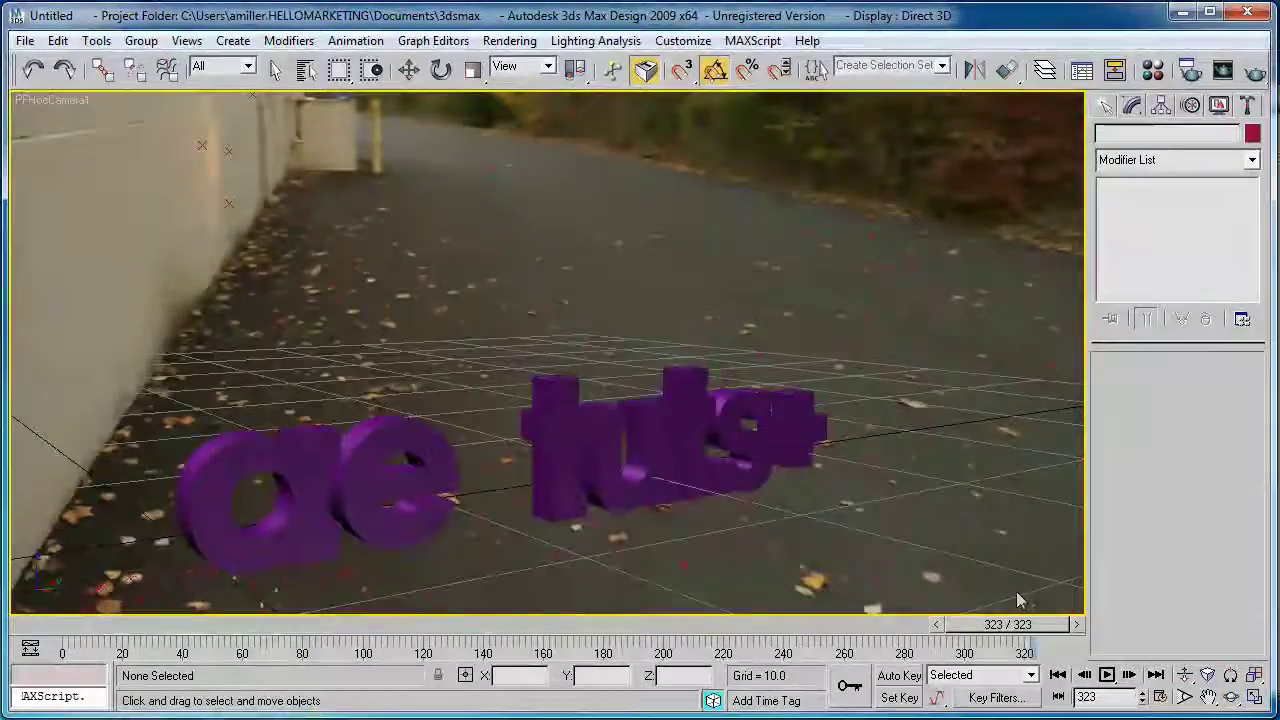
{"action": "left_click", "coordinate": [538, 421]}
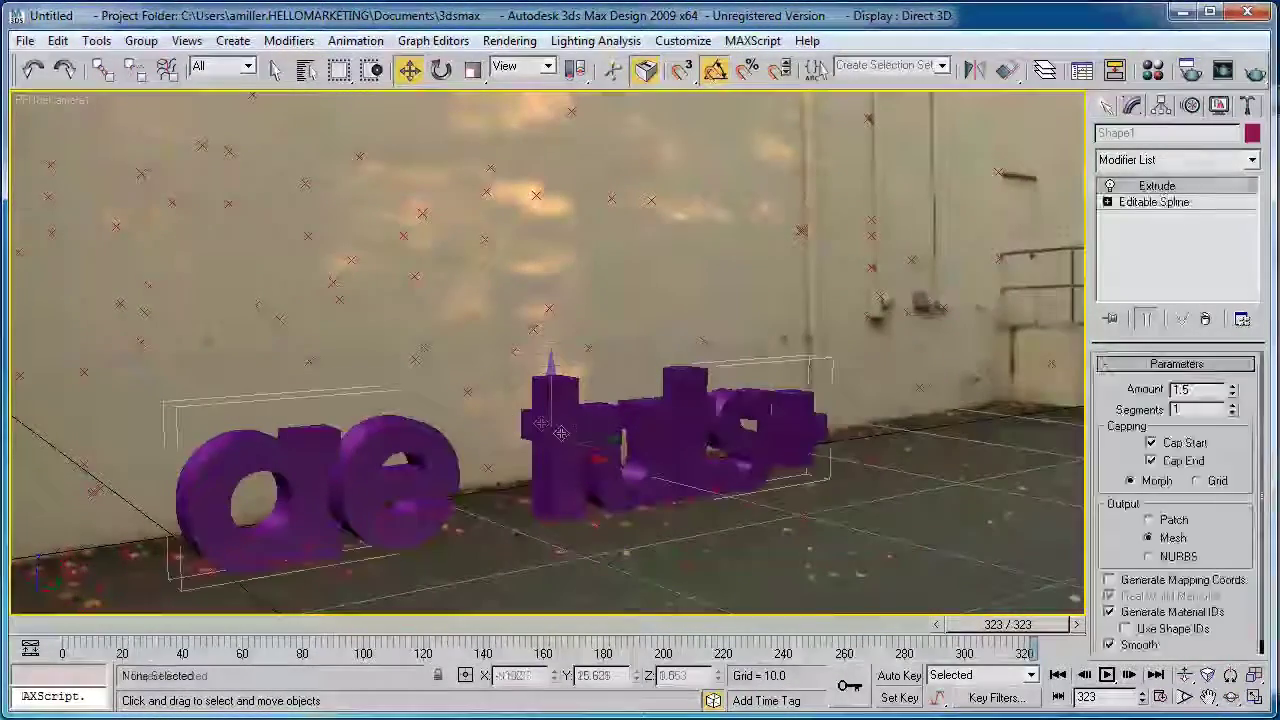
{"action": "left_click_drag", "start_coordinate": [551, 375], "coordinate": [552, 352]}
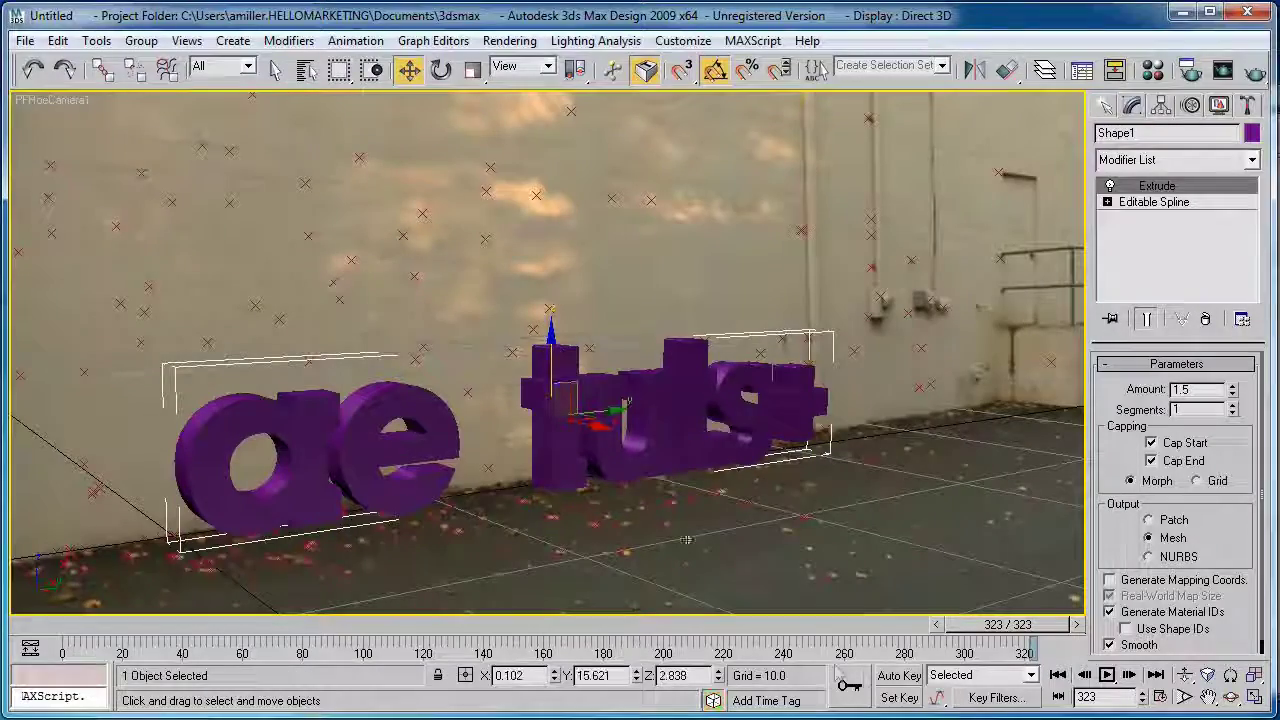
At frame 69, move the letters away from the wall along the X axis to about 1.4
{"action": "left_click_drag", "start_coordinate": [958, 625], "coordinate": [278, 632]}
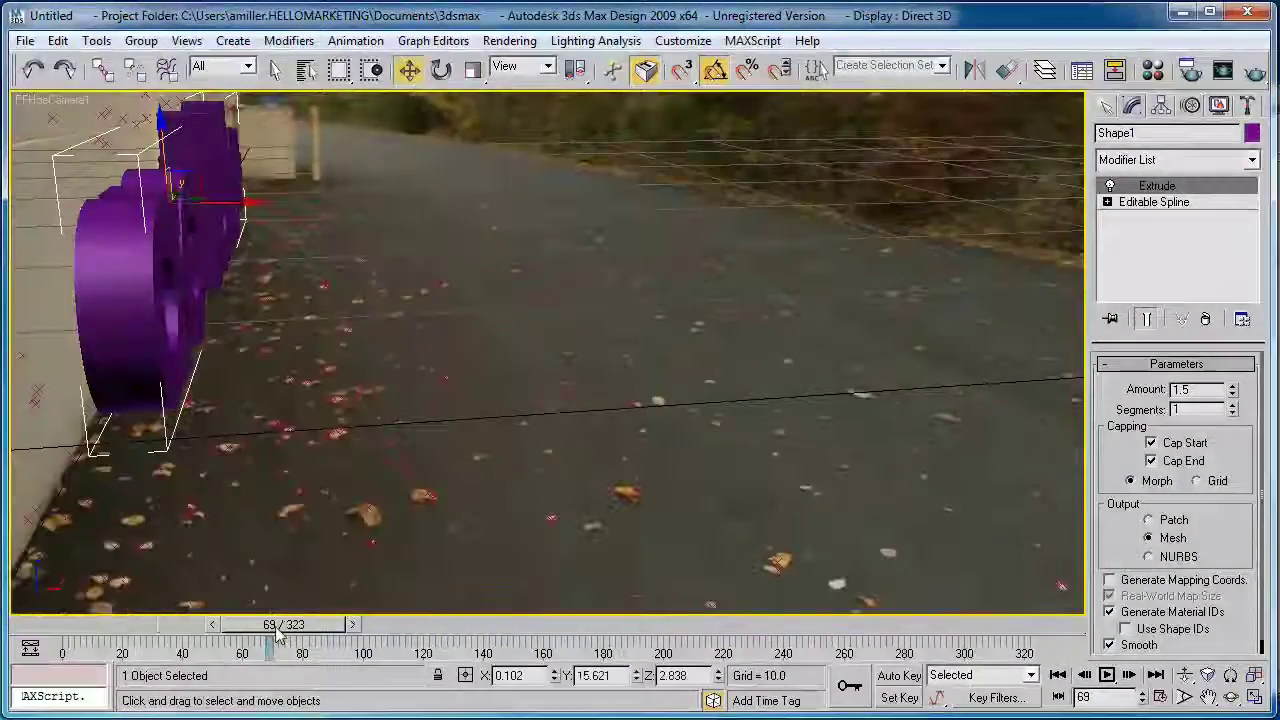
{"action": "left_click_drag", "start_coordinate": [244, 203], "coordinate": [290, 204]}
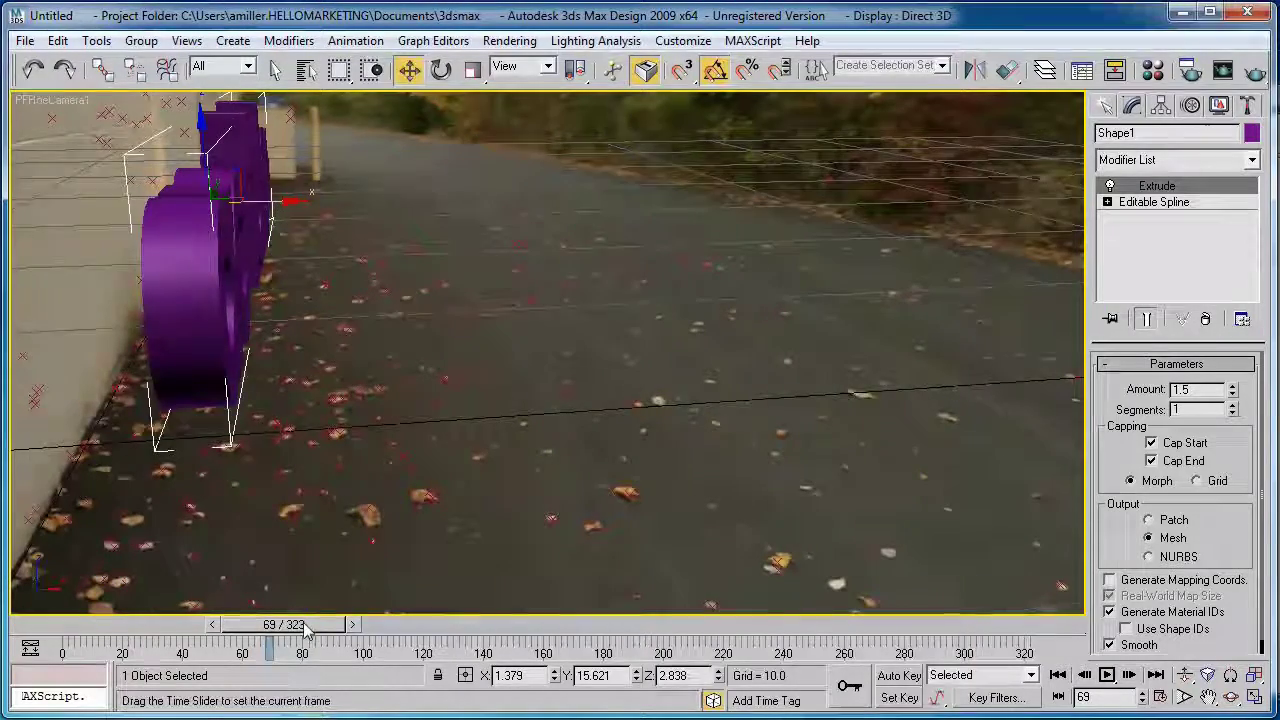
{"action": "left_click_drag", "start_coordinate": [305, 628], "coordinate": [325, 628]}
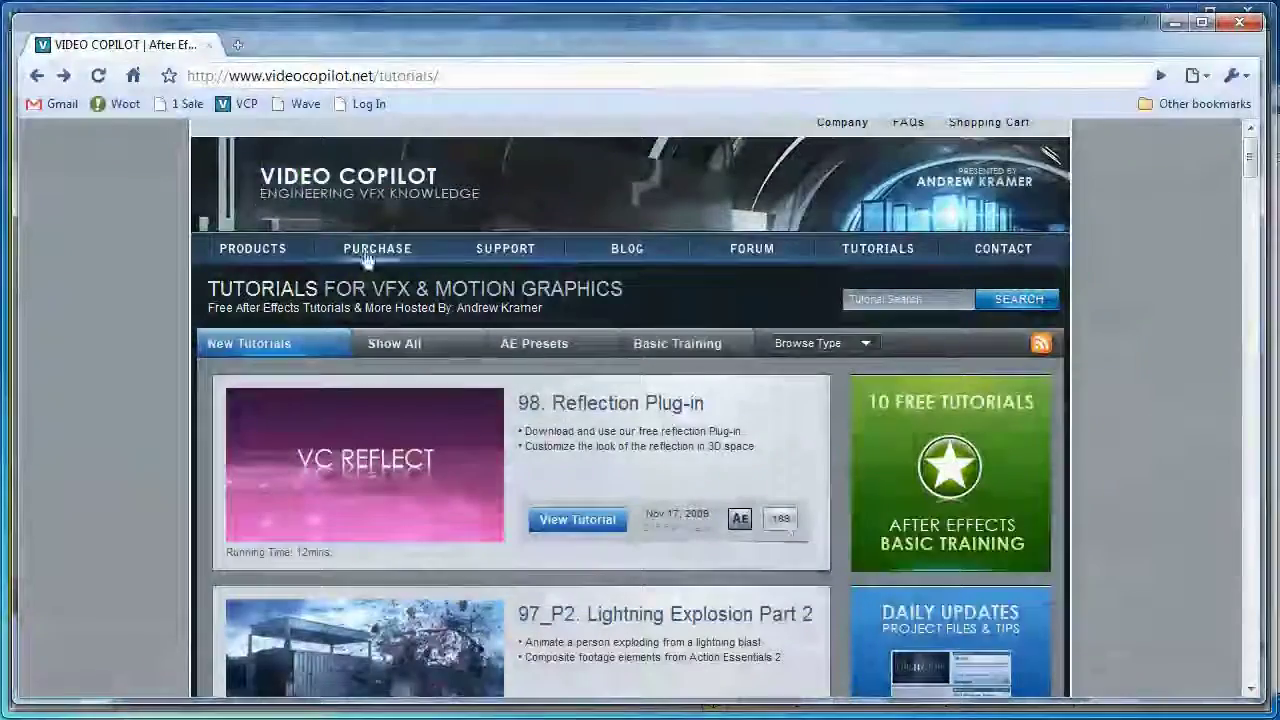
Switch to the browser and examine the "47.5. 3D Text in 3DS Max" entry in the Video Copilot tutorial list
{"action": "left_click_drag", "start_coordinate": [1250, 158], "coordinate": [1266, 482]}
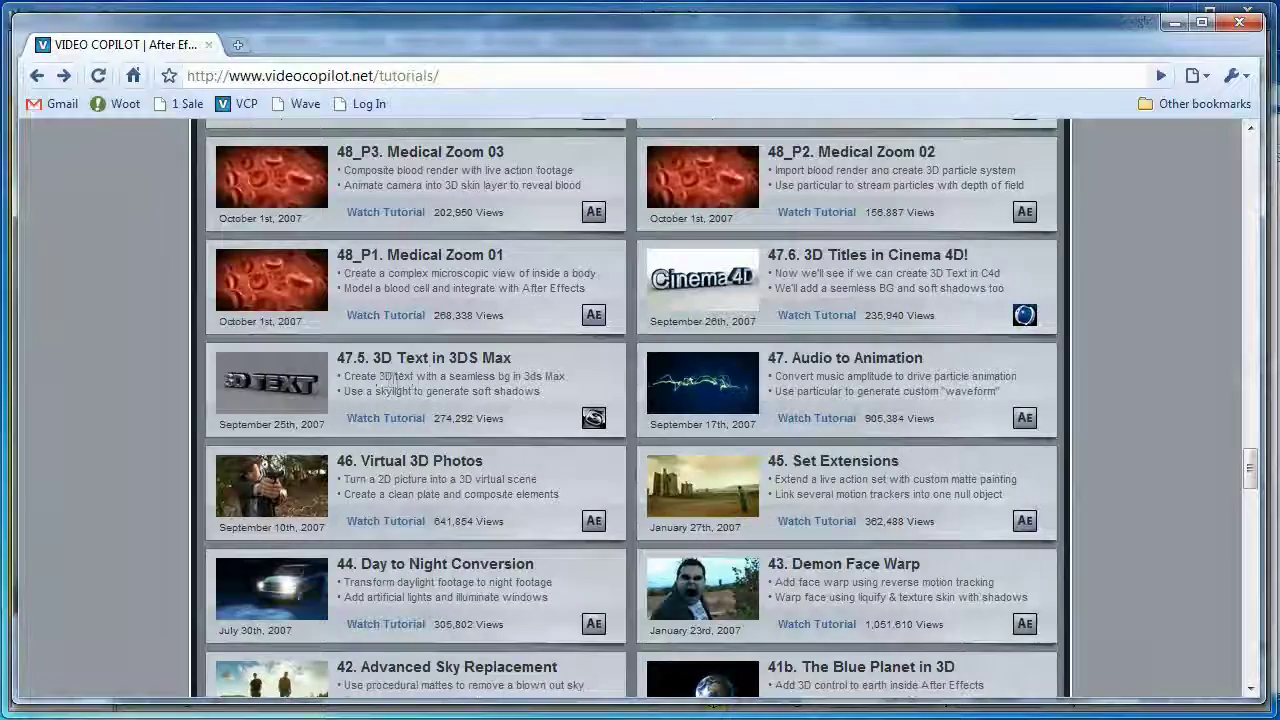
{"action": "left_click_drag", "start_coordinate": [379, 377], "coordinate": [478, 377]}
{"action": "left_click", "coordinate": [477, 378]}
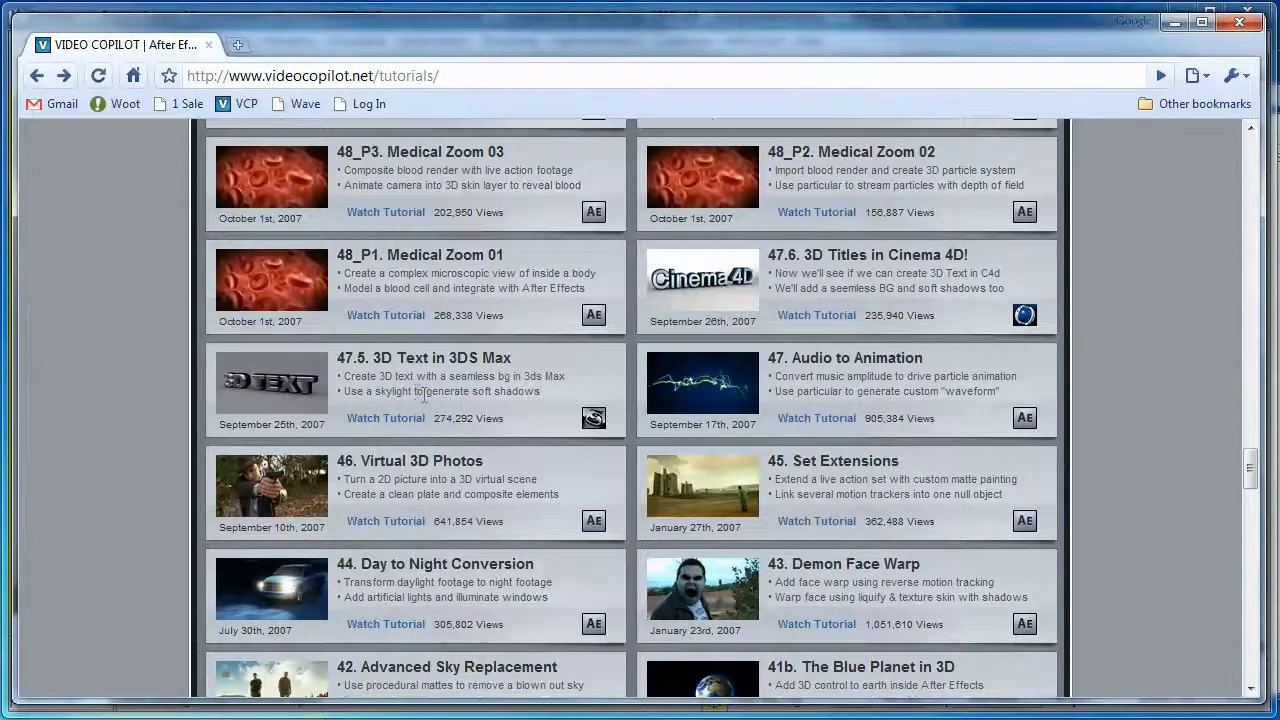
Read the seamless background and skylight notes of the 3D Text in 3DS Max tutorial and return to 3ds Max
{"action": "mouse_move", "coordinate": [263, 387]}
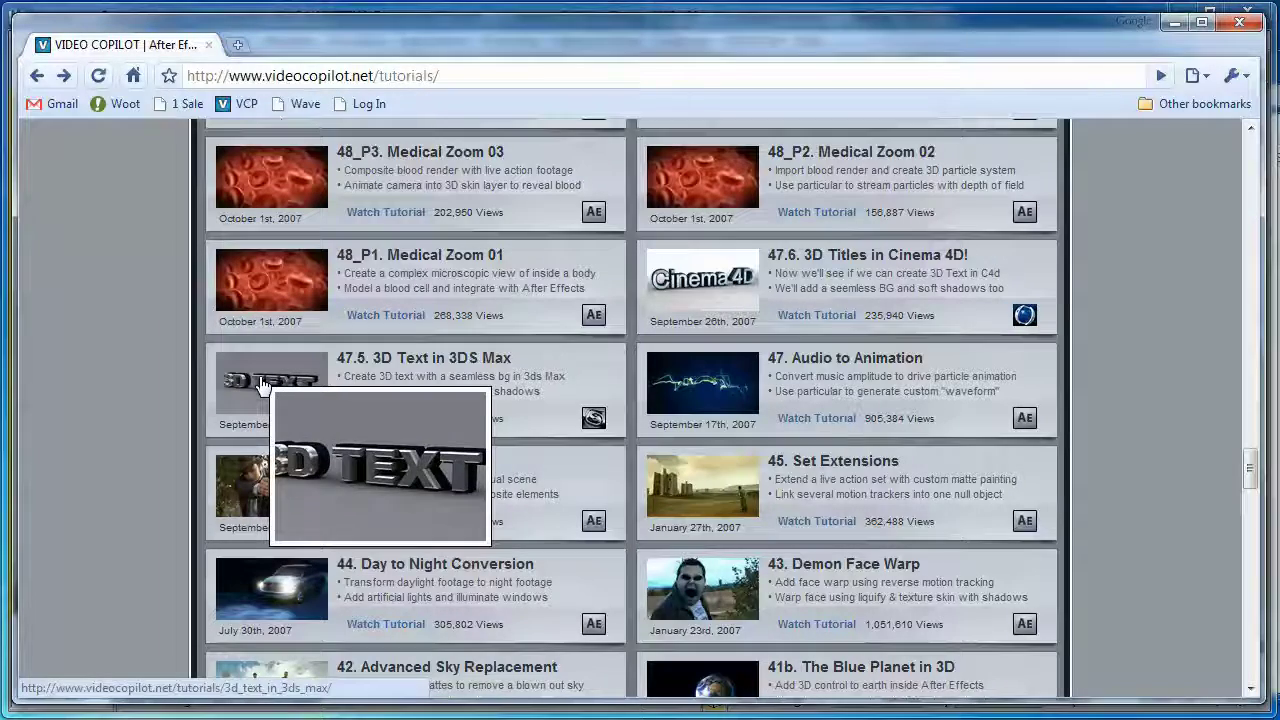
{"action": "left_click_drag", "start_coordinate": [346, 390], "coordinate": [541, 392]}
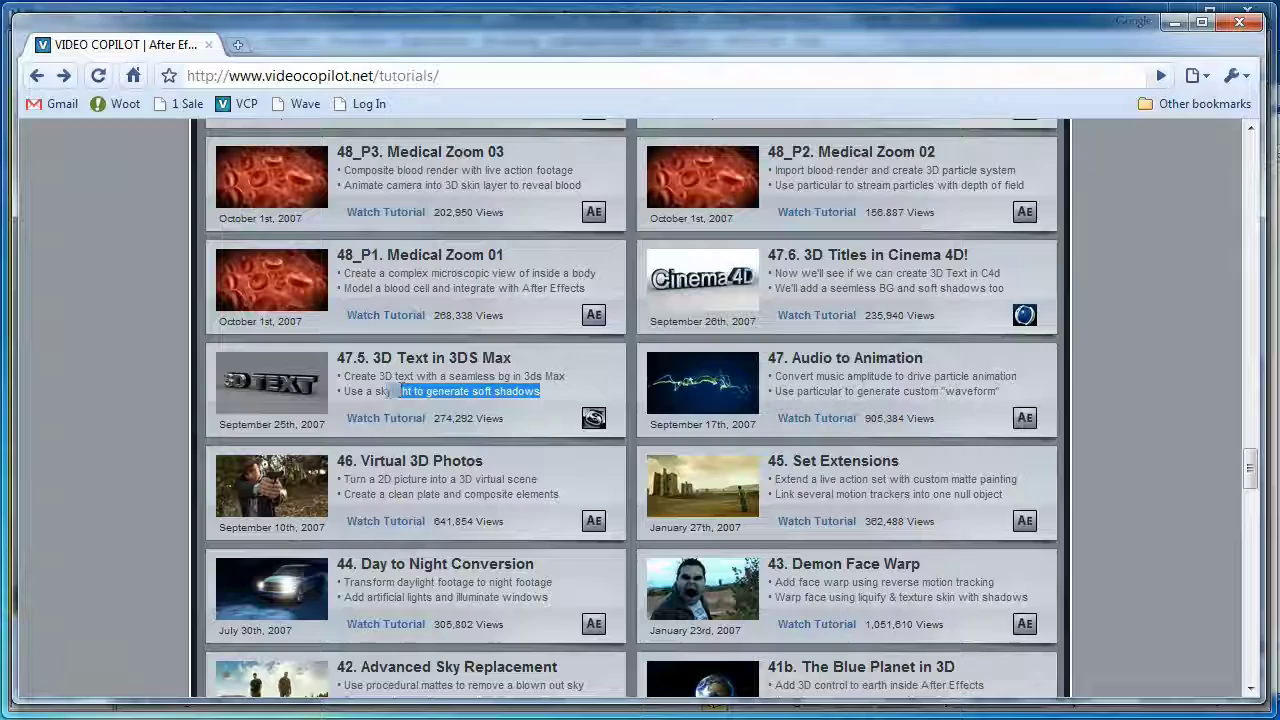
{"action": "left_click", "coordinate": [479, 376]}
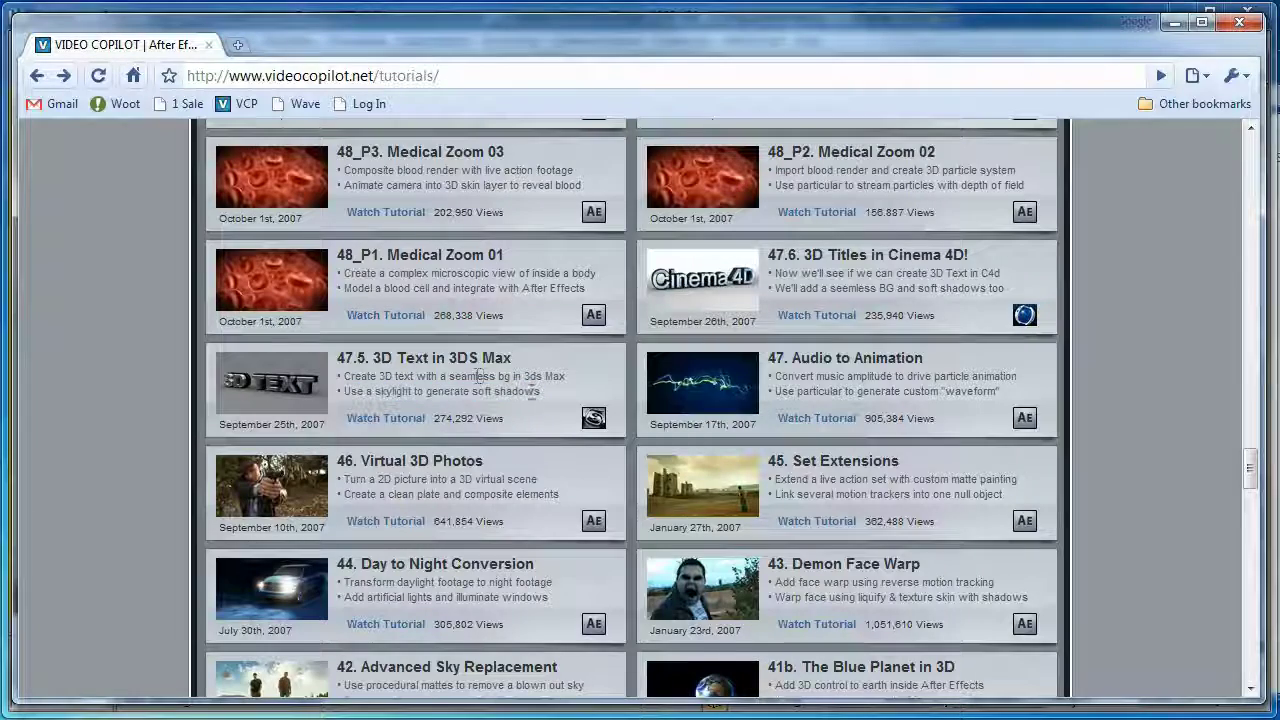
{"action": "left_click", "coordinate": [1173, 24]}
Go to frame 323, activate the Move tool and show all four viewports
{"action": "left_click_drag", "start_coordinate": [291, 637], "coordinate": [1050, 625]}
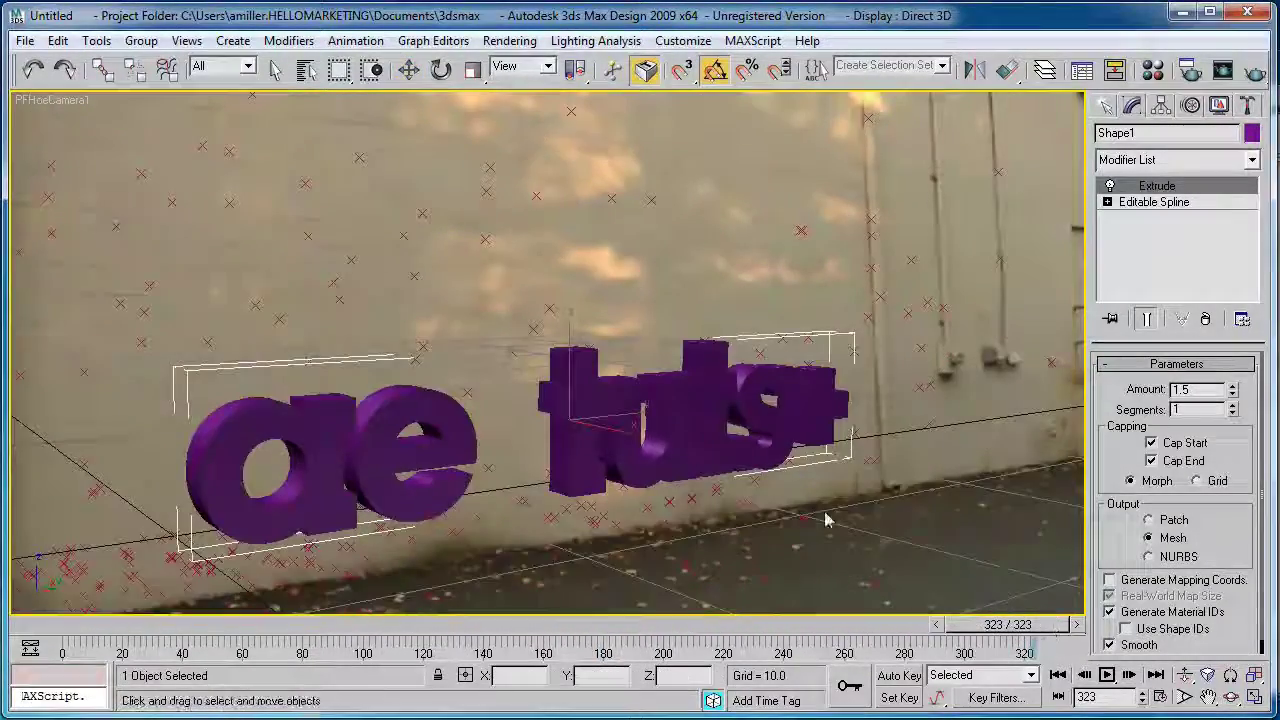
{"action": "key", "text": "w"}
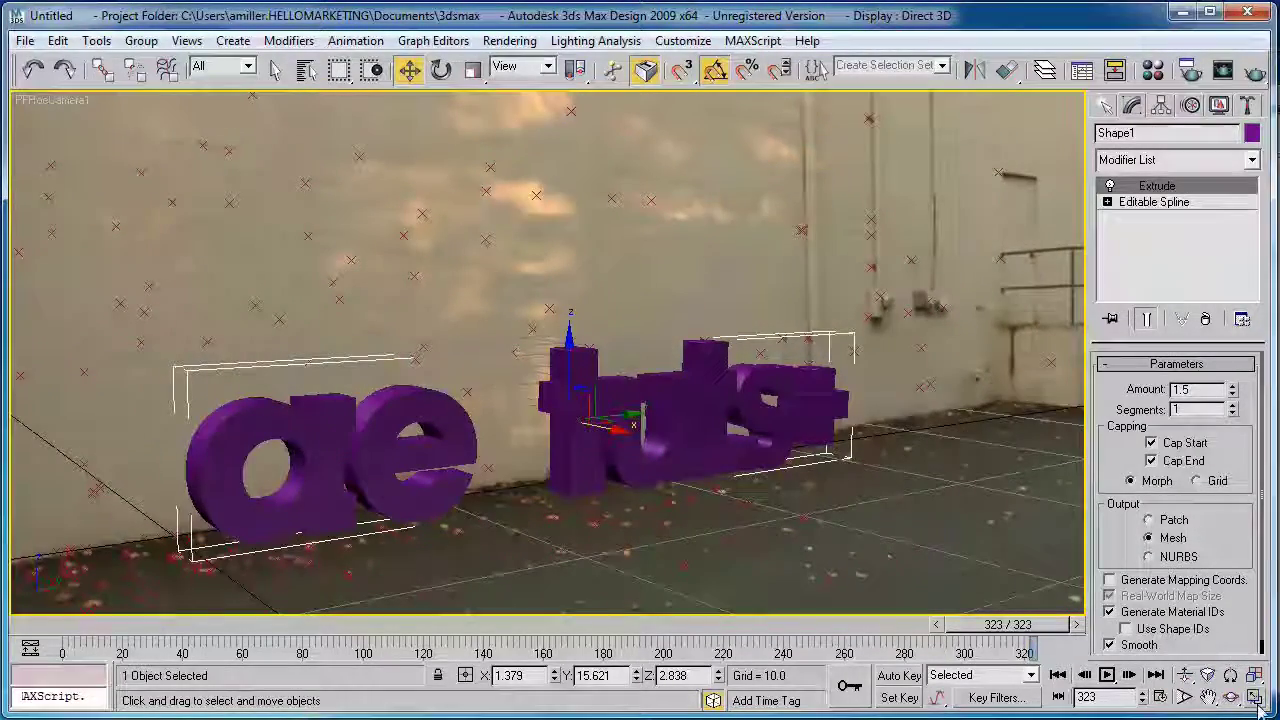
{"action": "key", "text": "alt+w"}
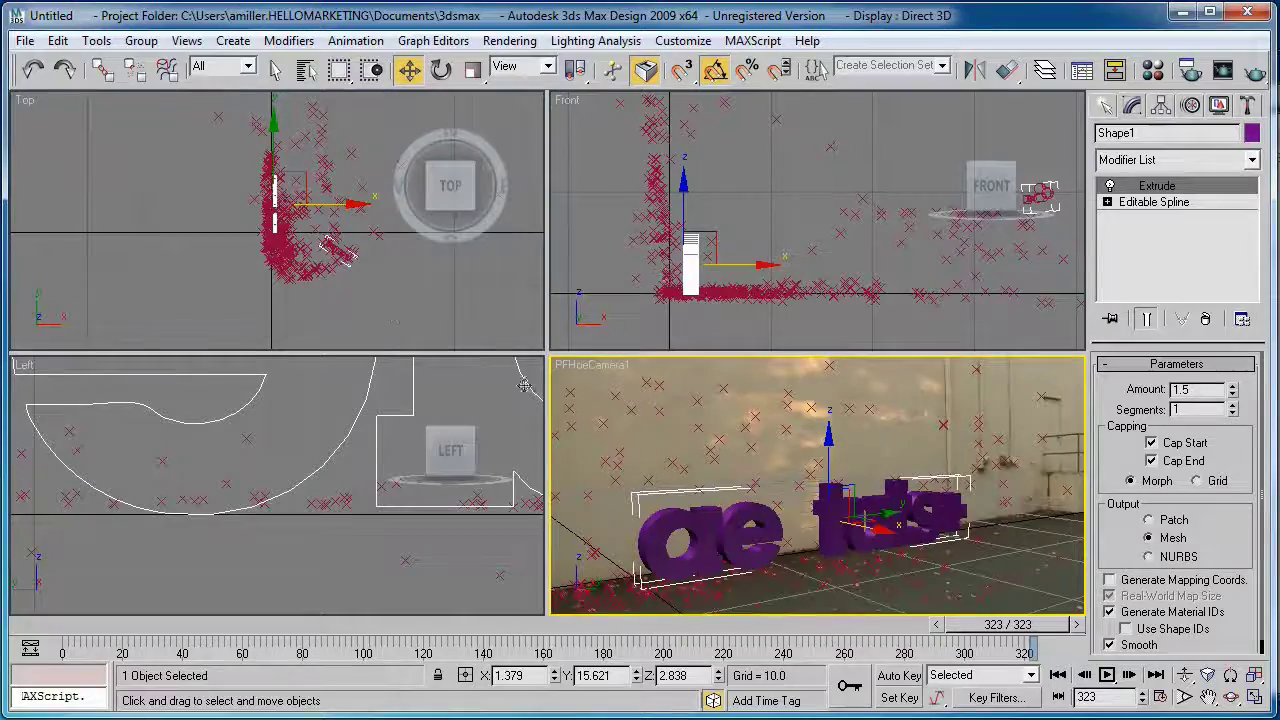
{"action": "left_click", "coordinate": [1254, 697]}
{"action": "left_click", "coordinate": [1254, 697]}
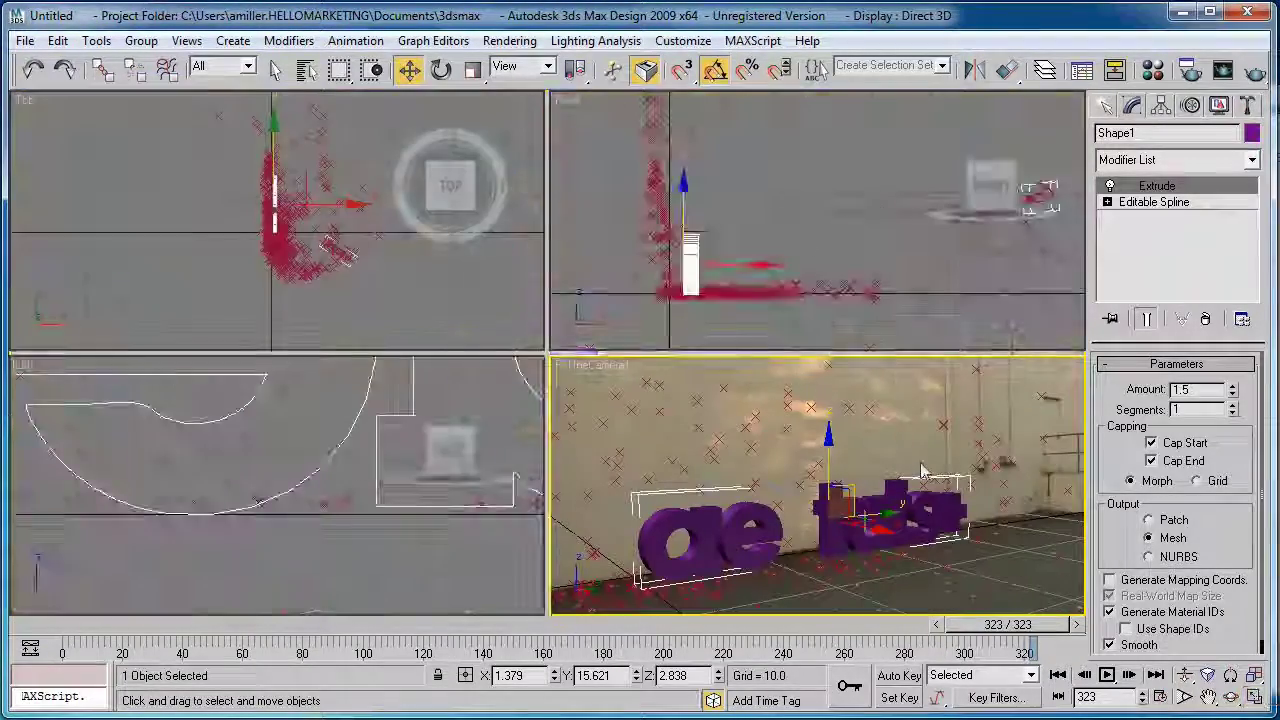
{"action": "key", "text": "alt+w"}
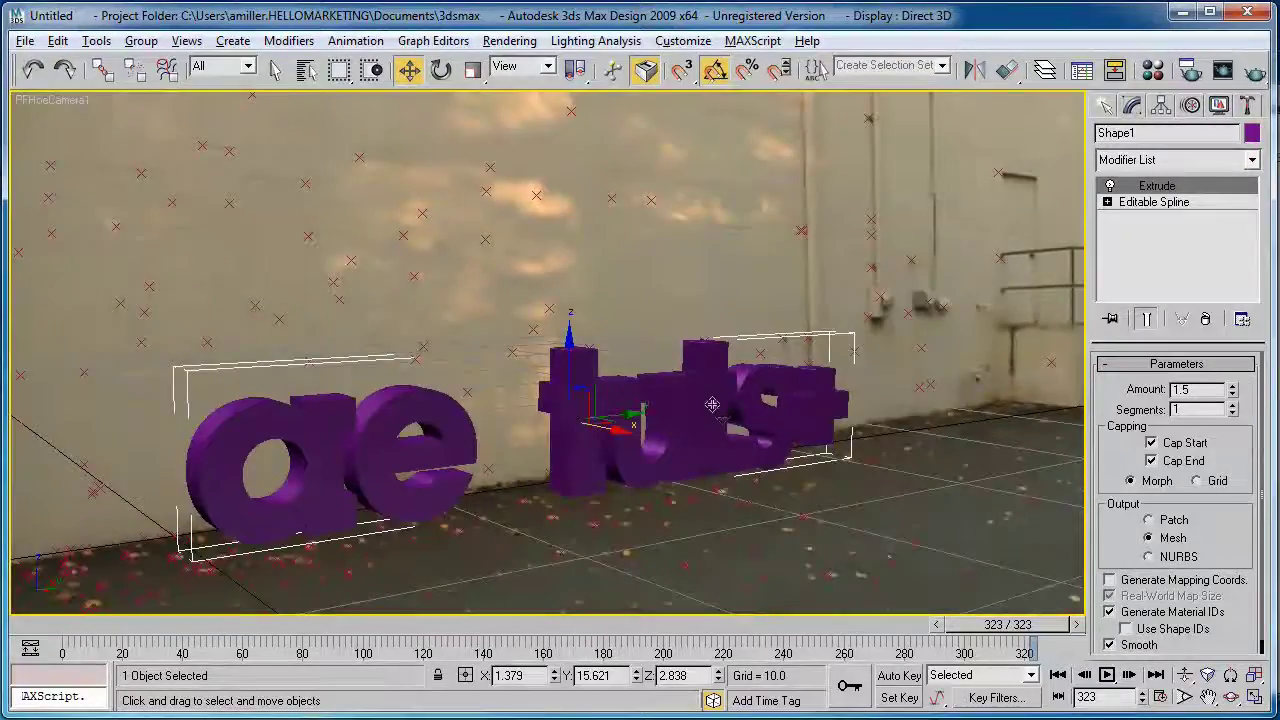
{"action": "key", "text": "alt+w"}
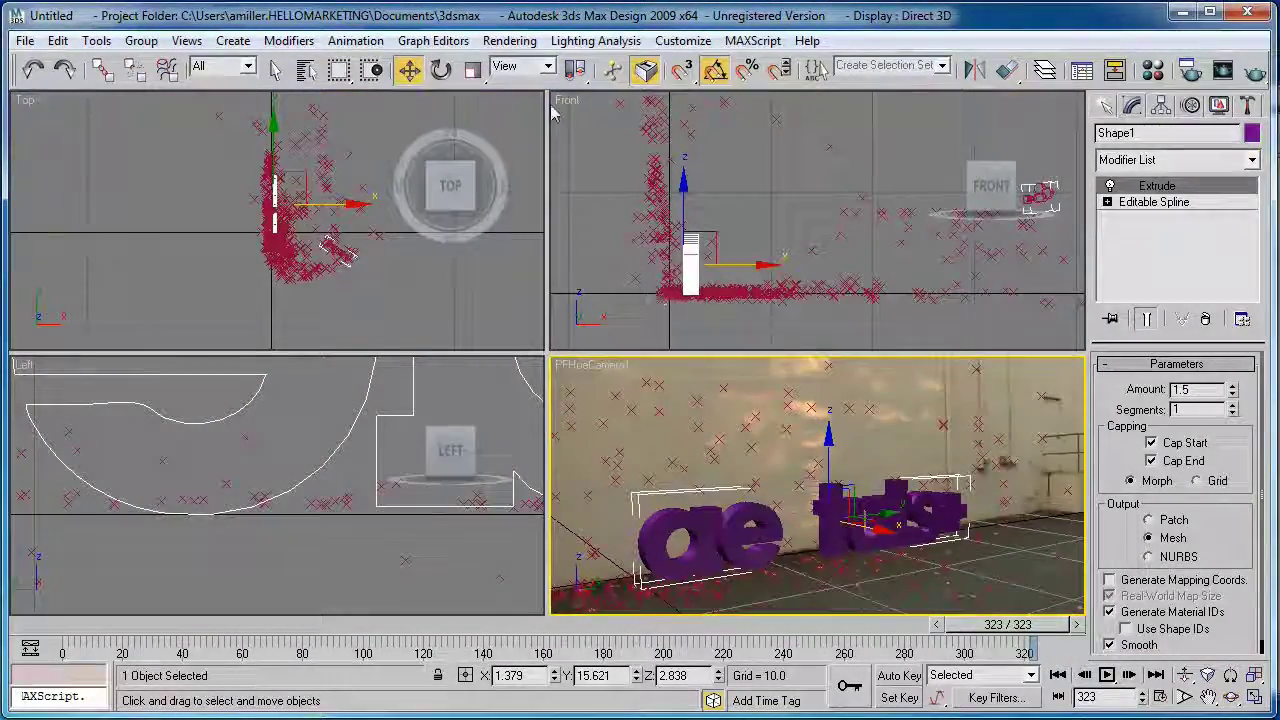
In the enlarged Front view, raise the letters along Z to about 4.8 and shift them along X to about 2.2
{"action": "left_click", "coordinate": [631, 312]}
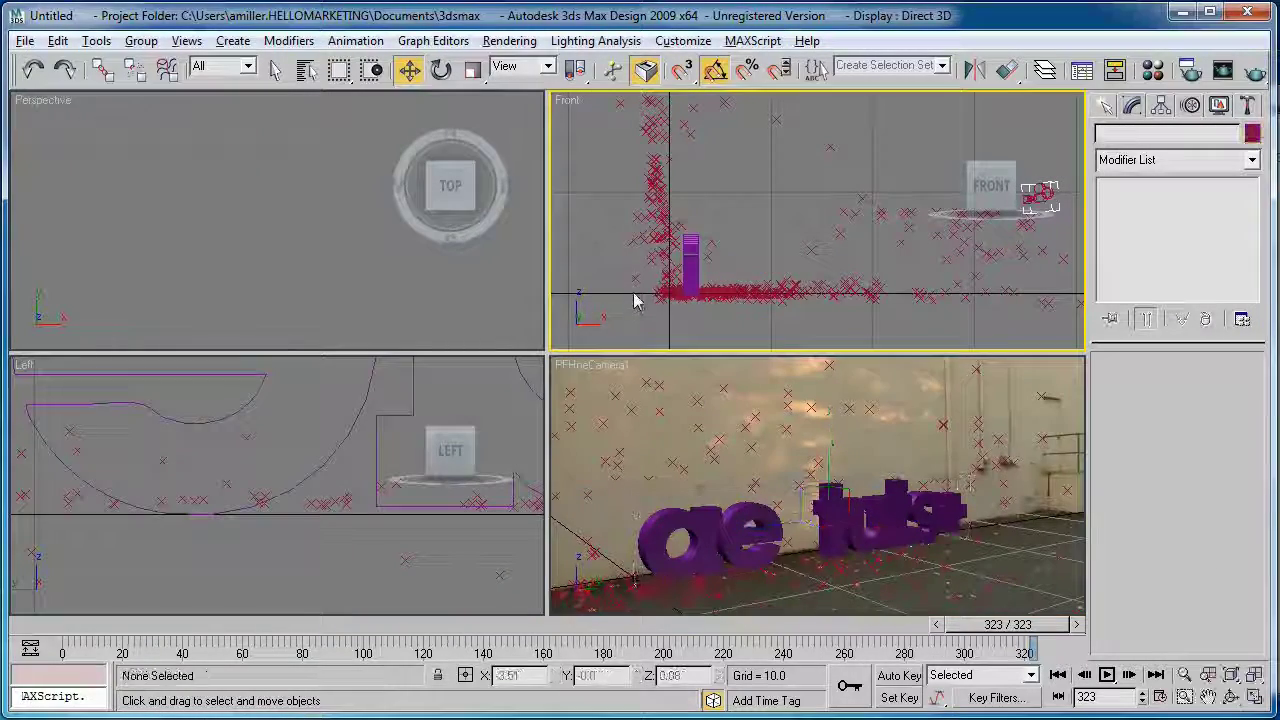
{"action": "key", "text": "alt+w"}
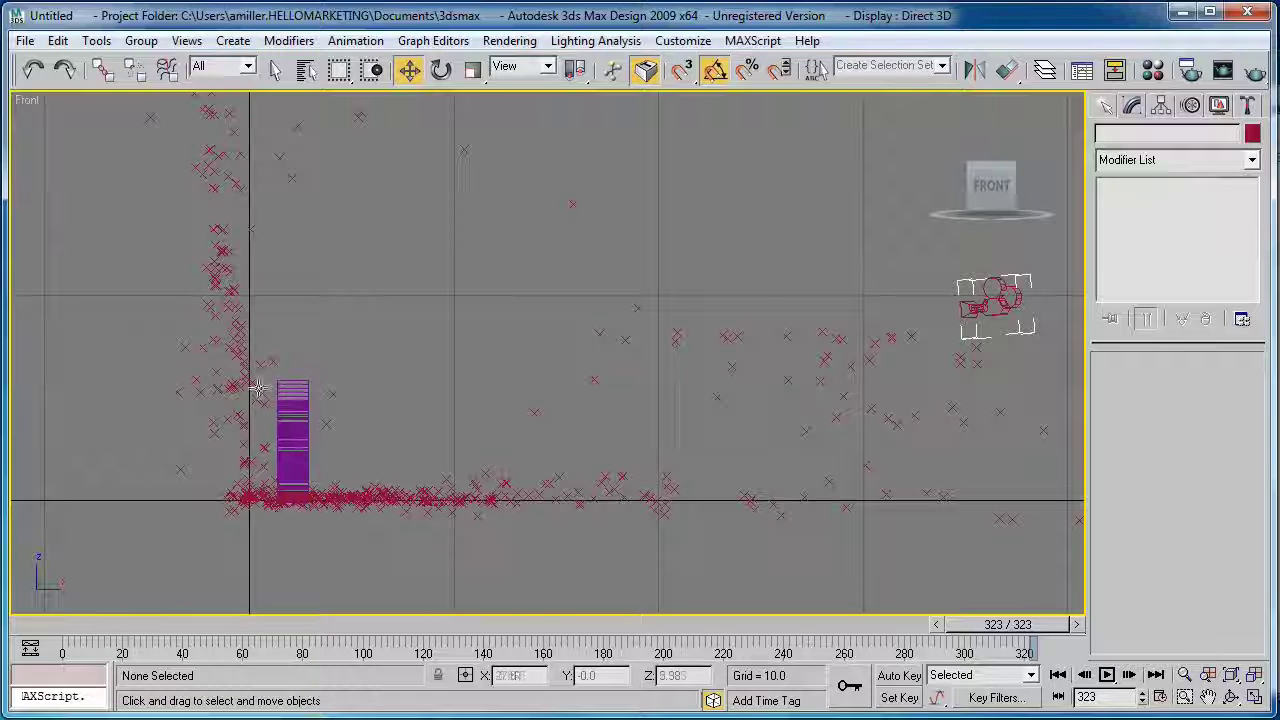
{"action": "left_click", "coordinate": [284, 445]}
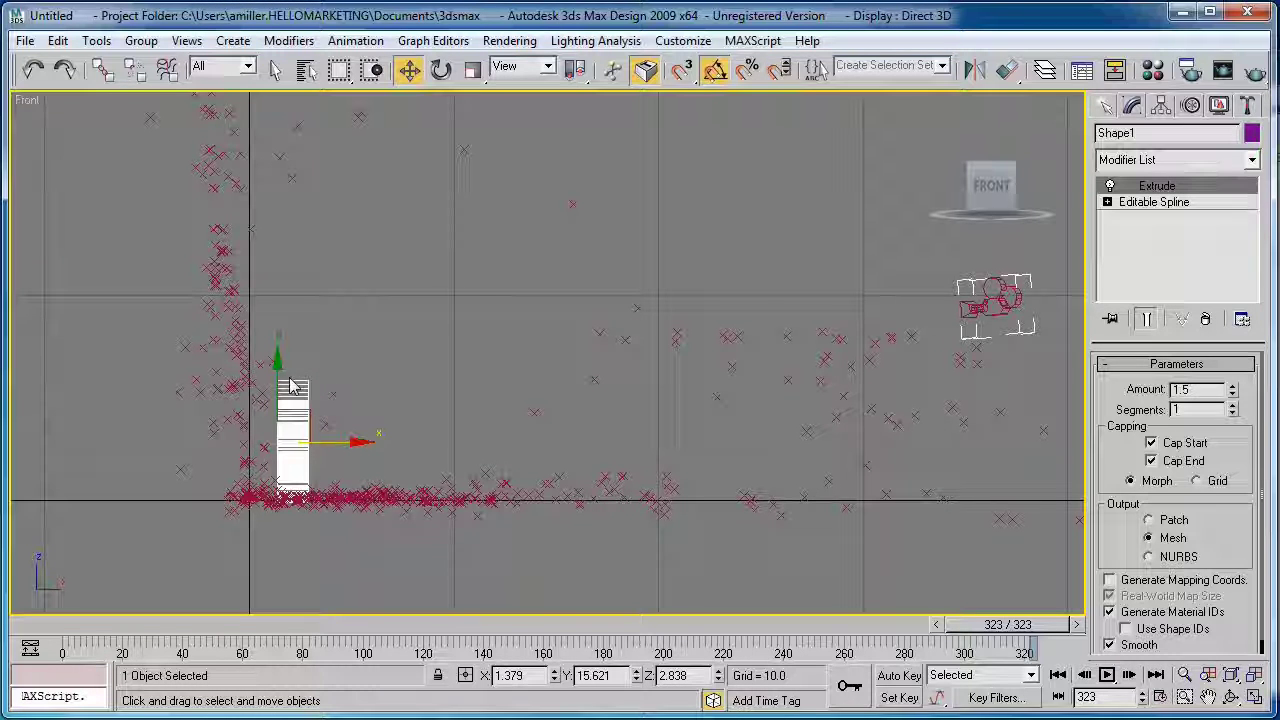
{"action": "left_click_drag", "start_coordinate": [279, 362], "coordinate": [280, 324]}
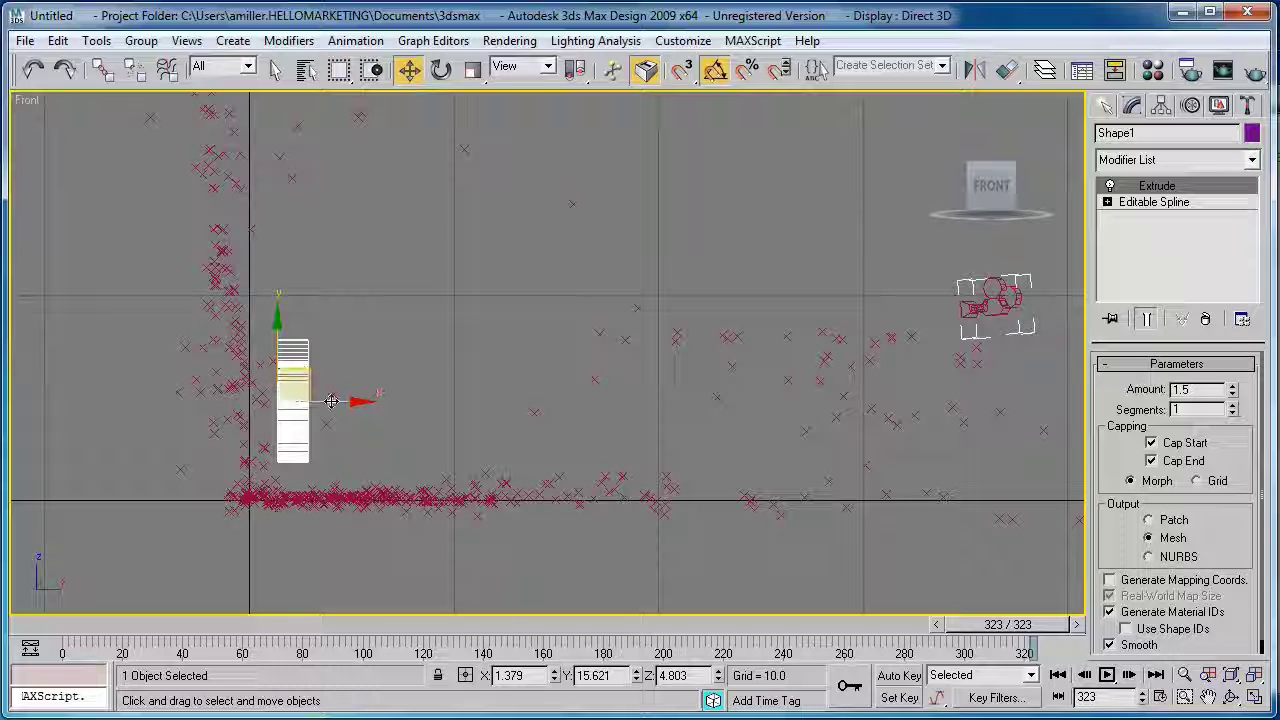
{"action": "left_click_drag", "start_coordinate": [331, 401], "coordinate": [340, 401]}
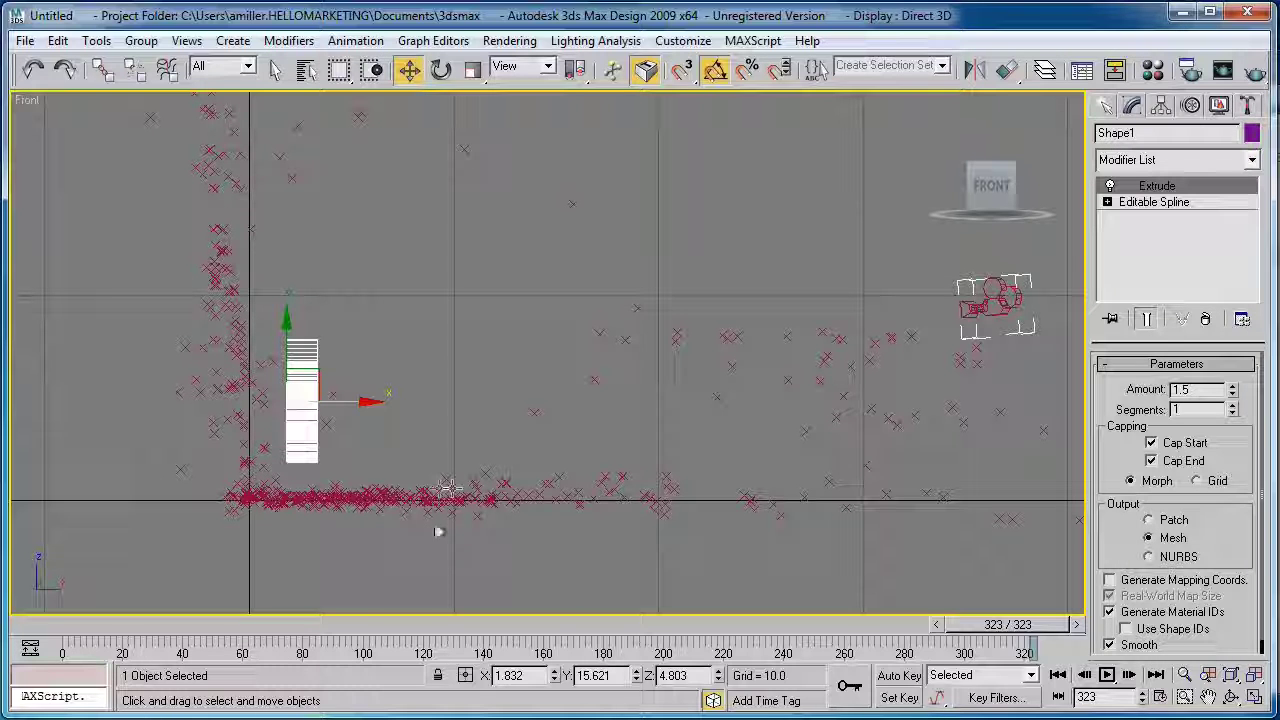
{"action": "left_click_drag", "start_coordinate": [351, 403], "coordinate": [359, 402]}
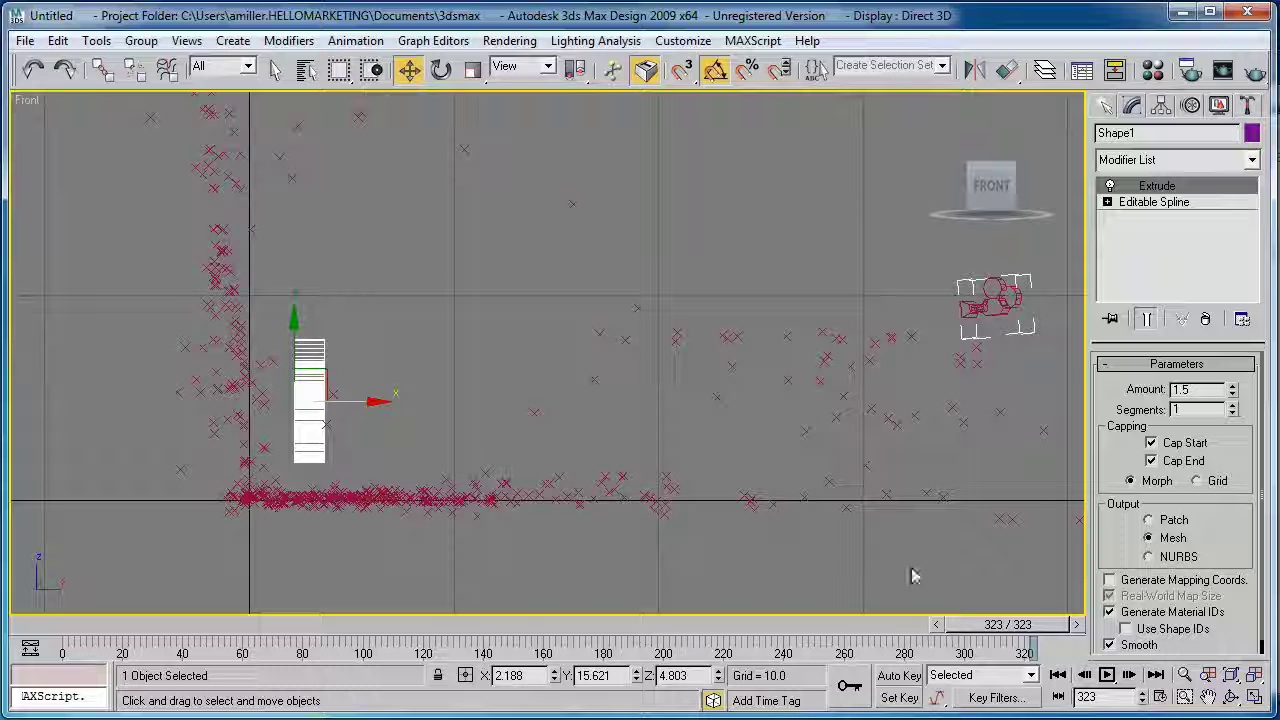
Return to the enlarged camera view, test-render frame 323 and close the rendered image
{"action": "left_click", "coordinate": [1254, 697]}
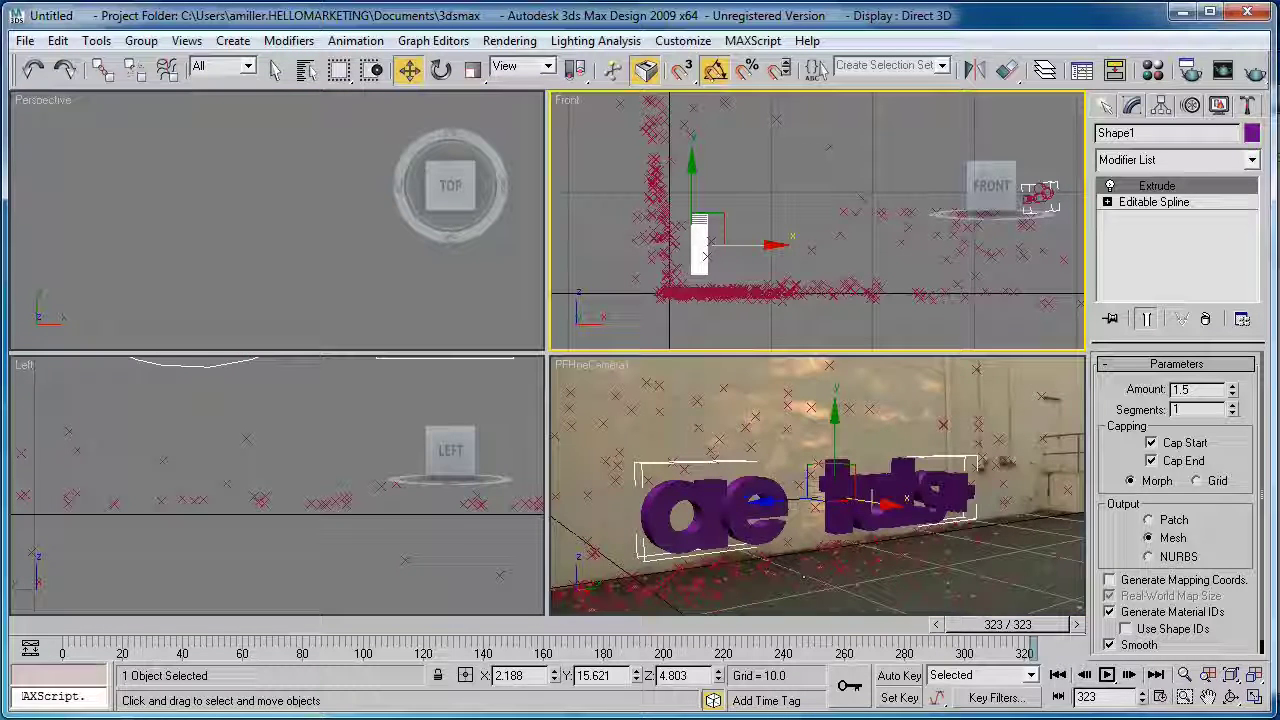
{"action": "left_click", "coordinate": [1030, 558]}
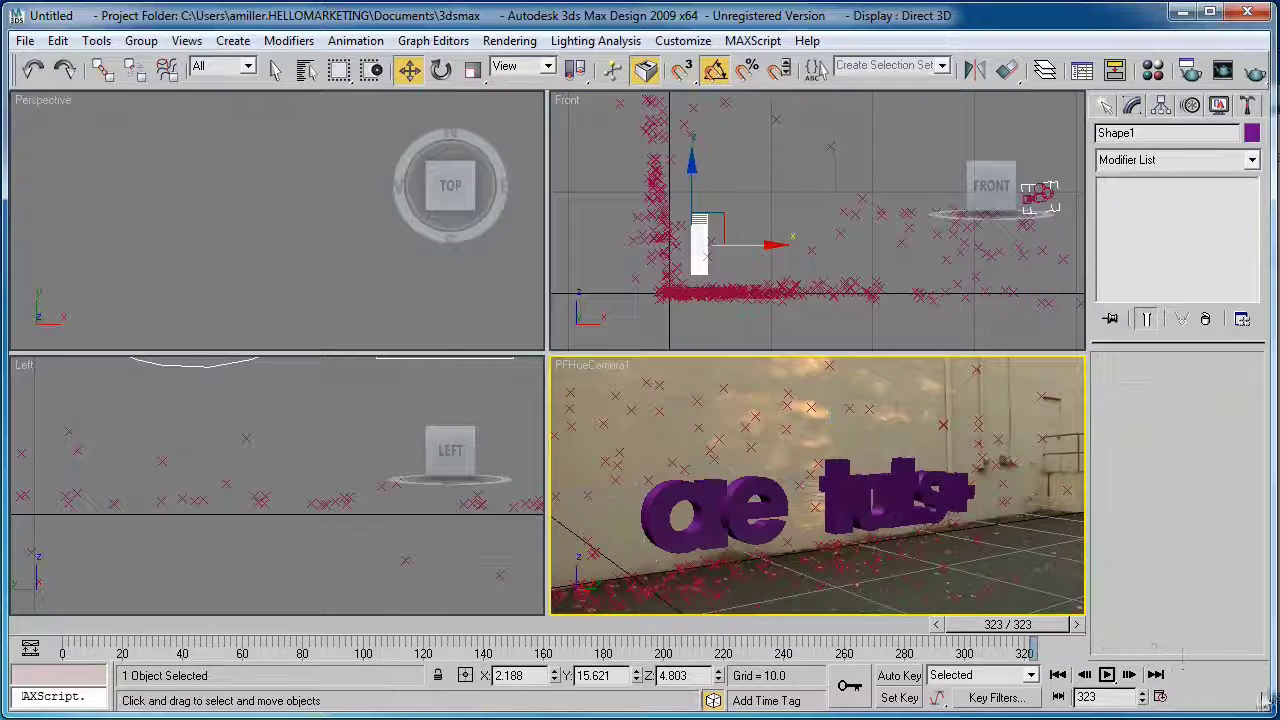
{"action": "left_click", "coordinate": [1254, 697]}
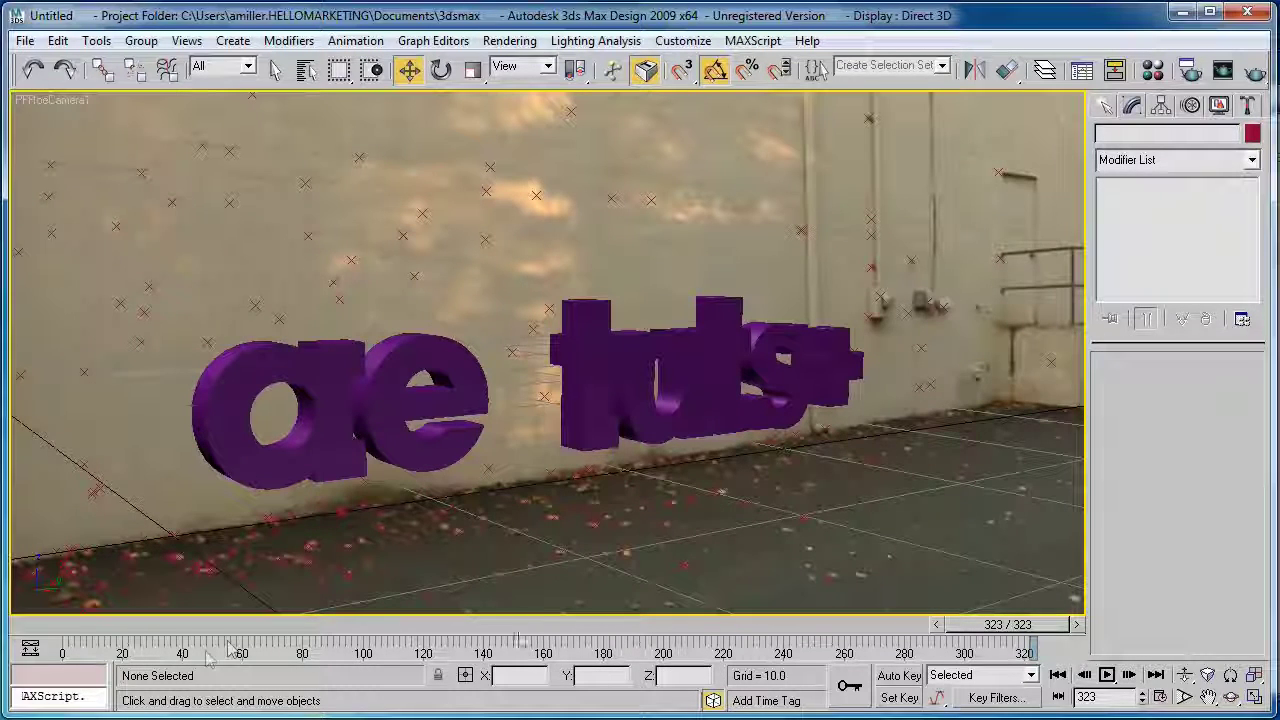
{"action": "left_click_drag", "start_coordinate": [982, 626], "coordinate": [1022, 622]}
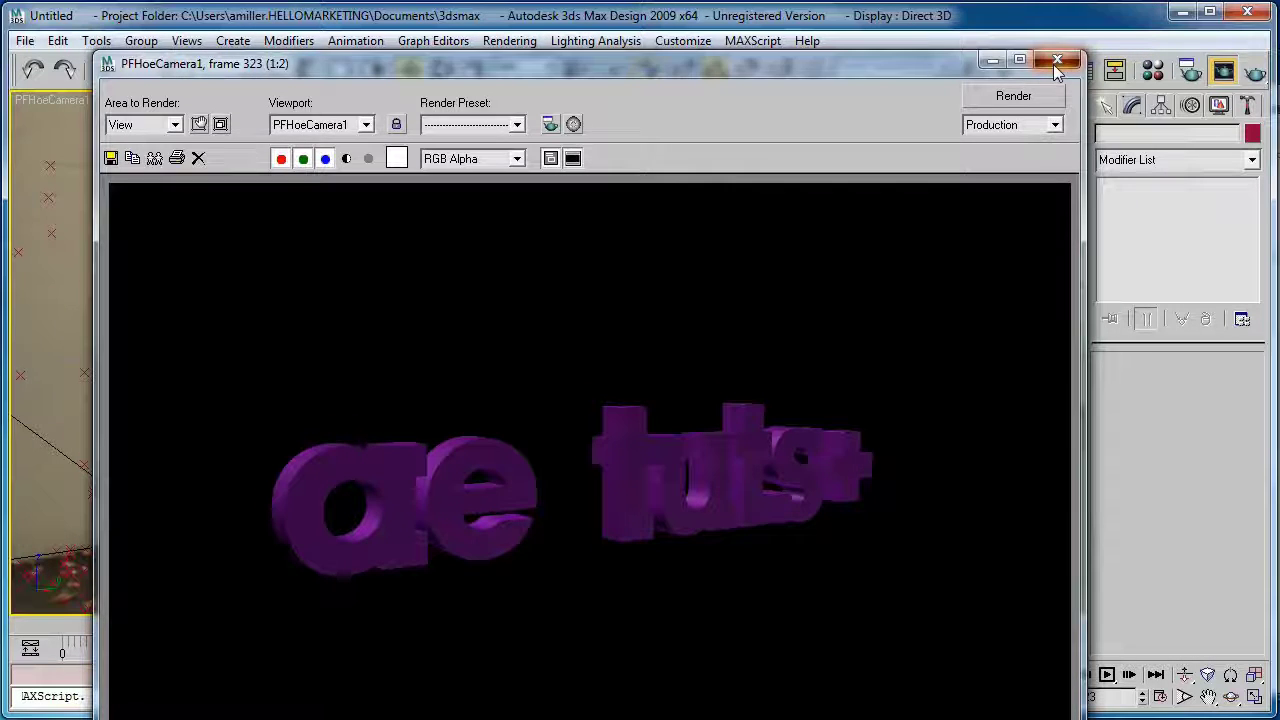
{"action": "left_click", "coordinate": [1056, 63]}
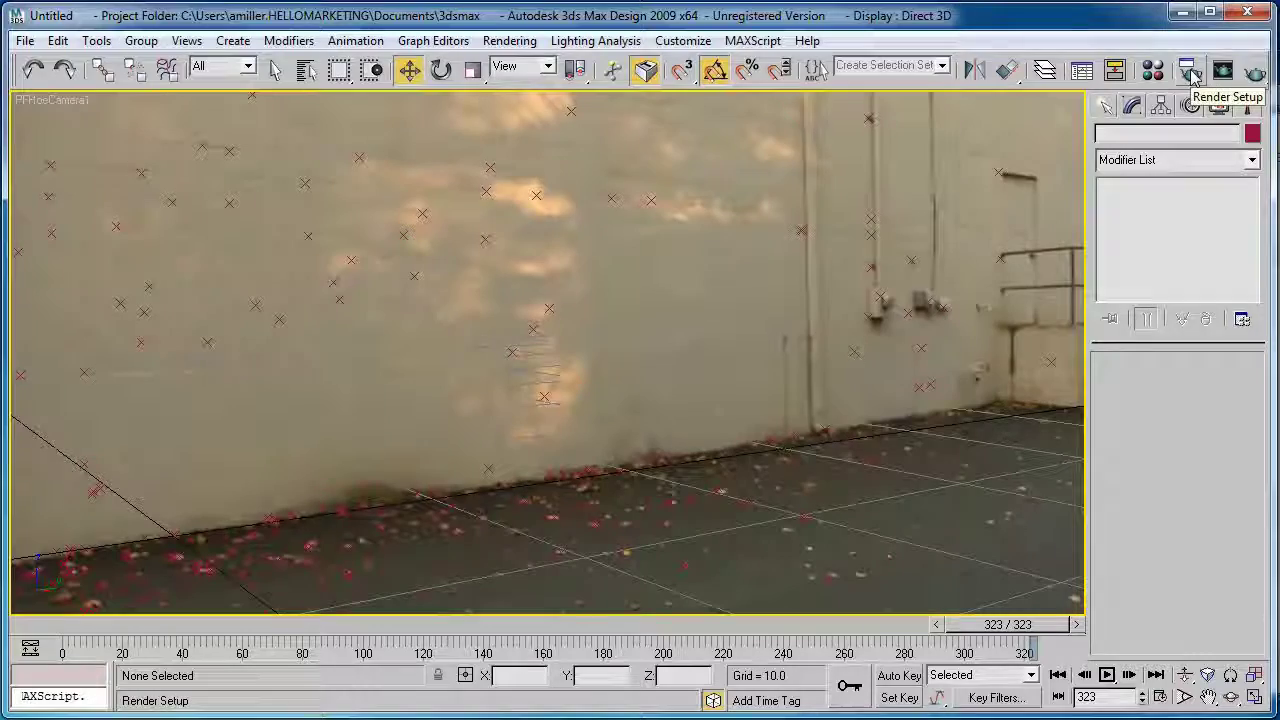
In Render Setup, set the time output to the active time segment and the output size preset to HDTV (video)
{"action": "left_click", "coordinate": [1190, 72]}
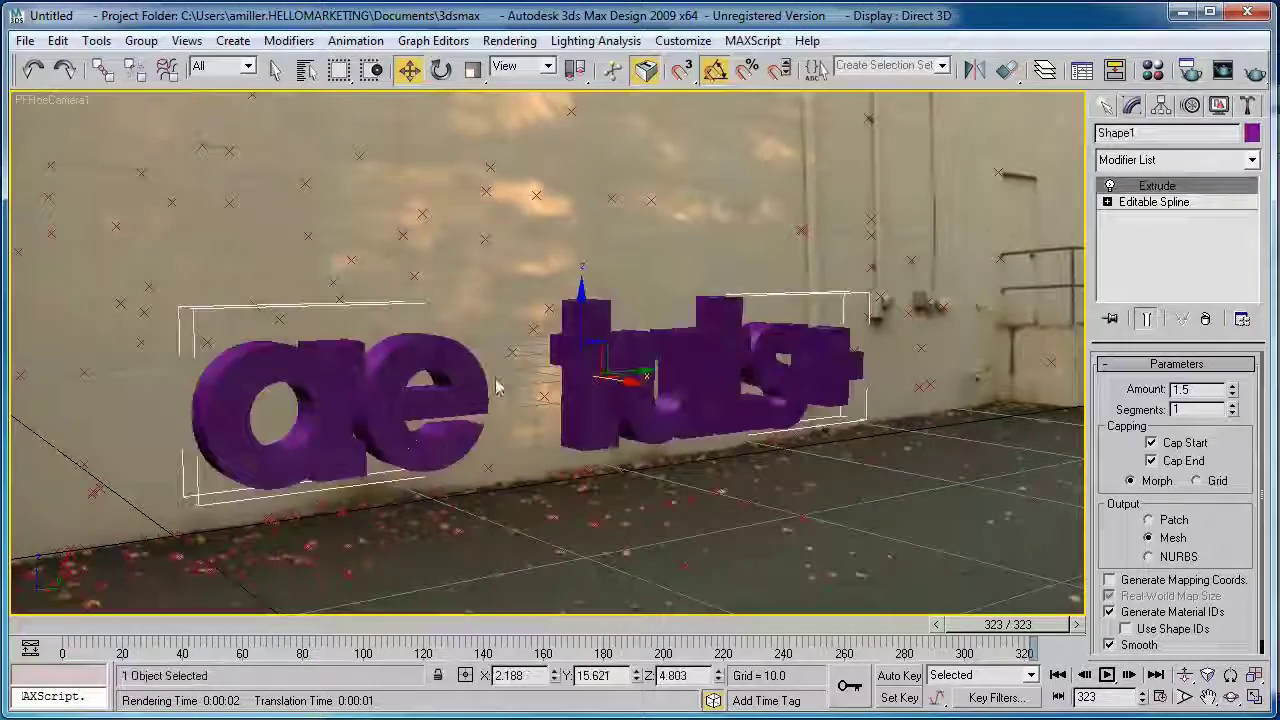
{"action": "left_click", "coordinate": [1188, 72]}
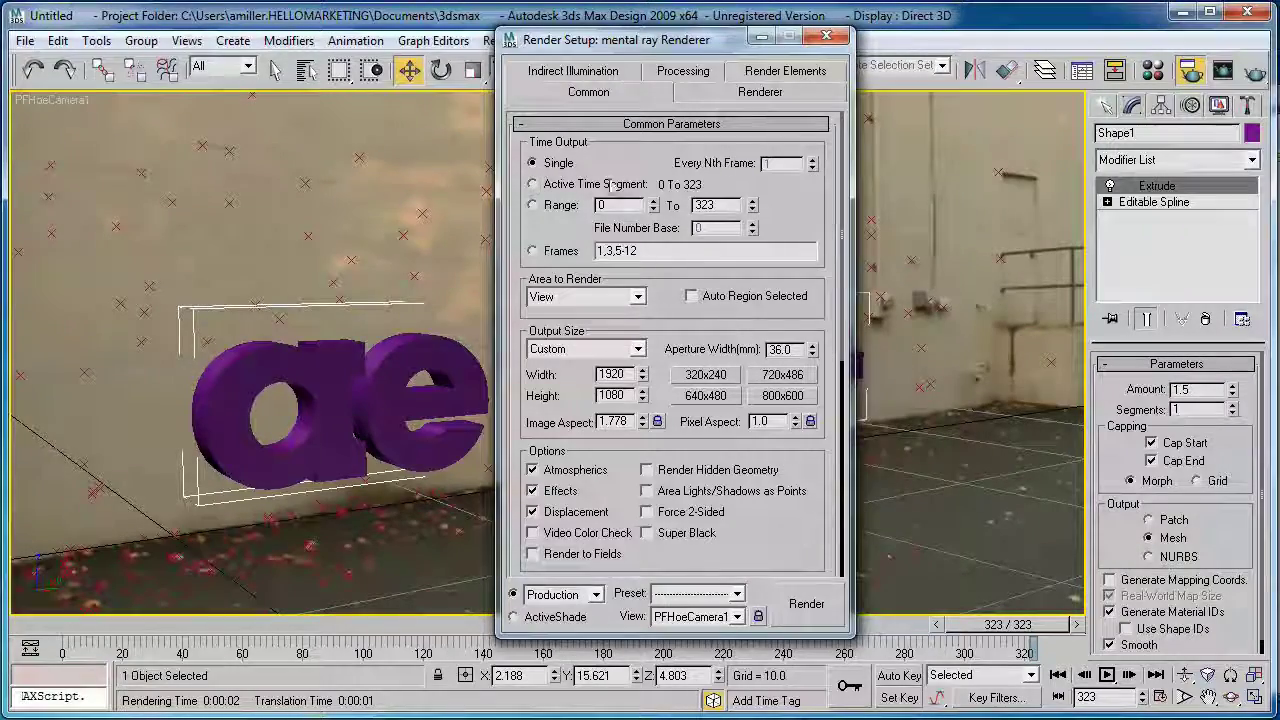
{"action": "left_click", "coordinate": [535, 186]}
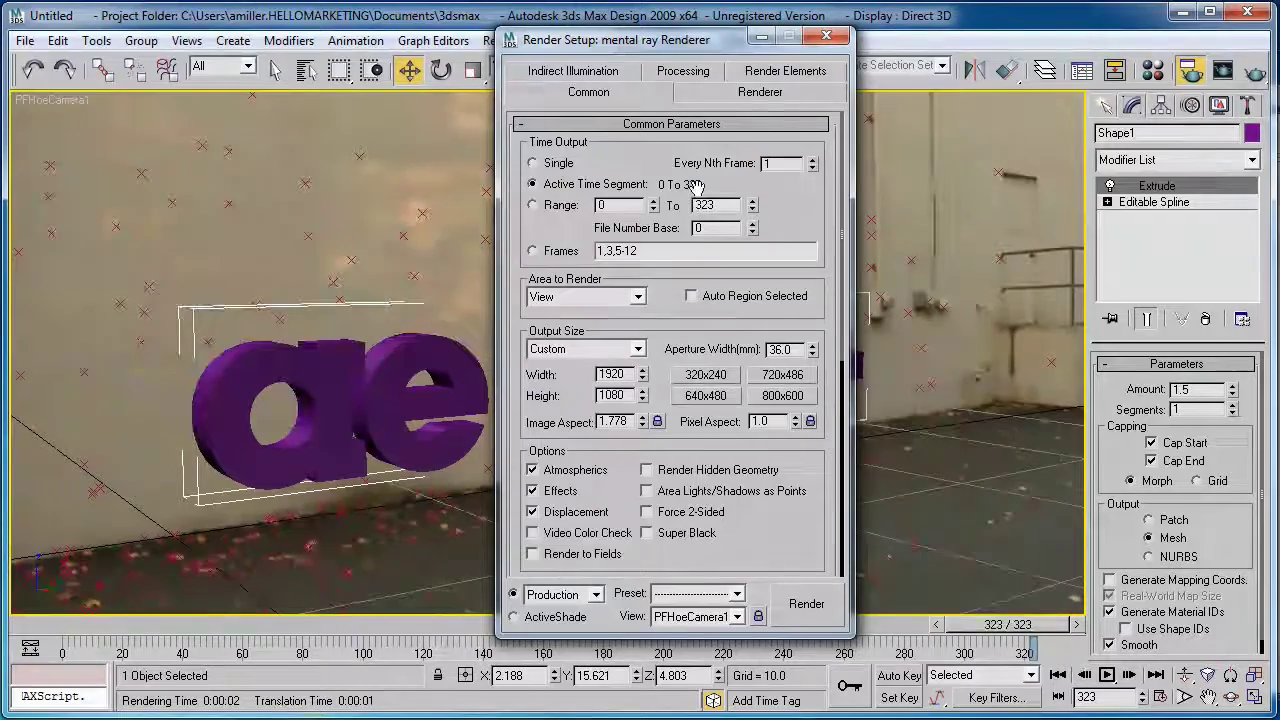
{"action": "left_click_drag", "start_coordinate": [798, 548], "coordinate": [780, 508]}
{"action": "left_click", "coordinate": [637, 310]}
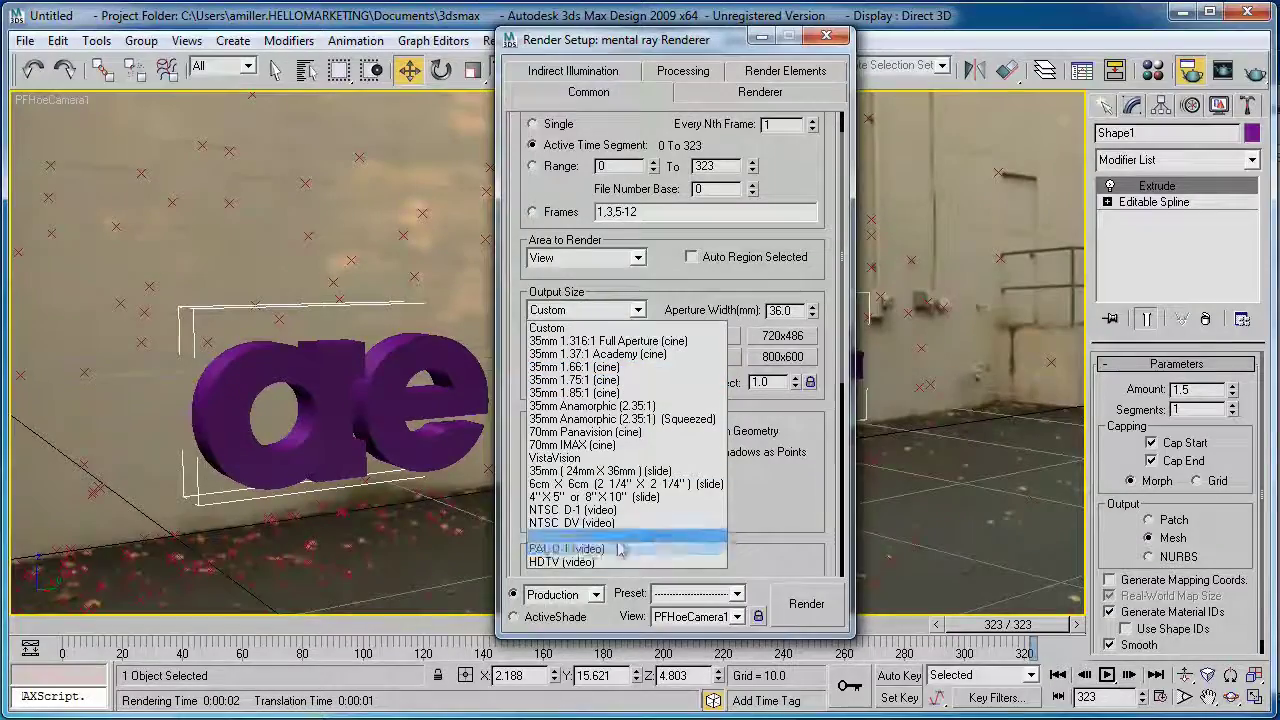
{"action": "left_click", "coordinate": [597, 566]}
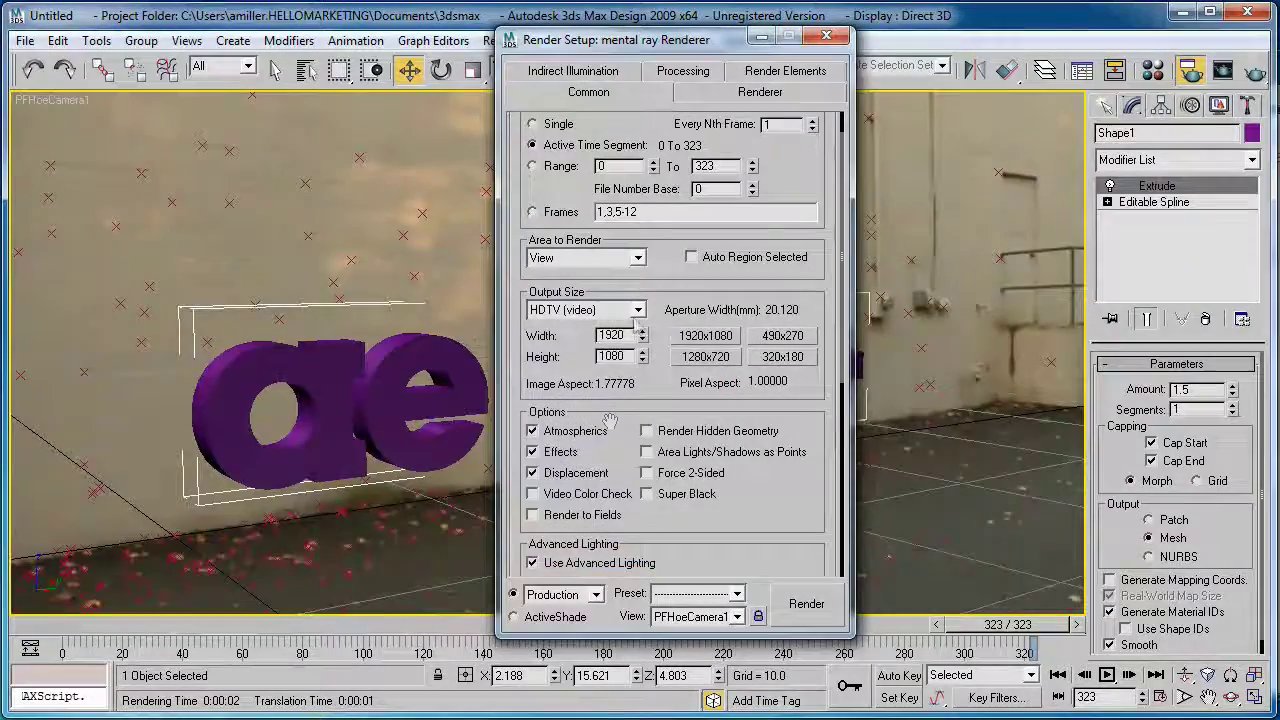
Check the properties of image sequence.001 in the footage's .thumbnails folder and set the render output size to 1920x1080
{"action": "left_click", "coordinate": [716, 362]}
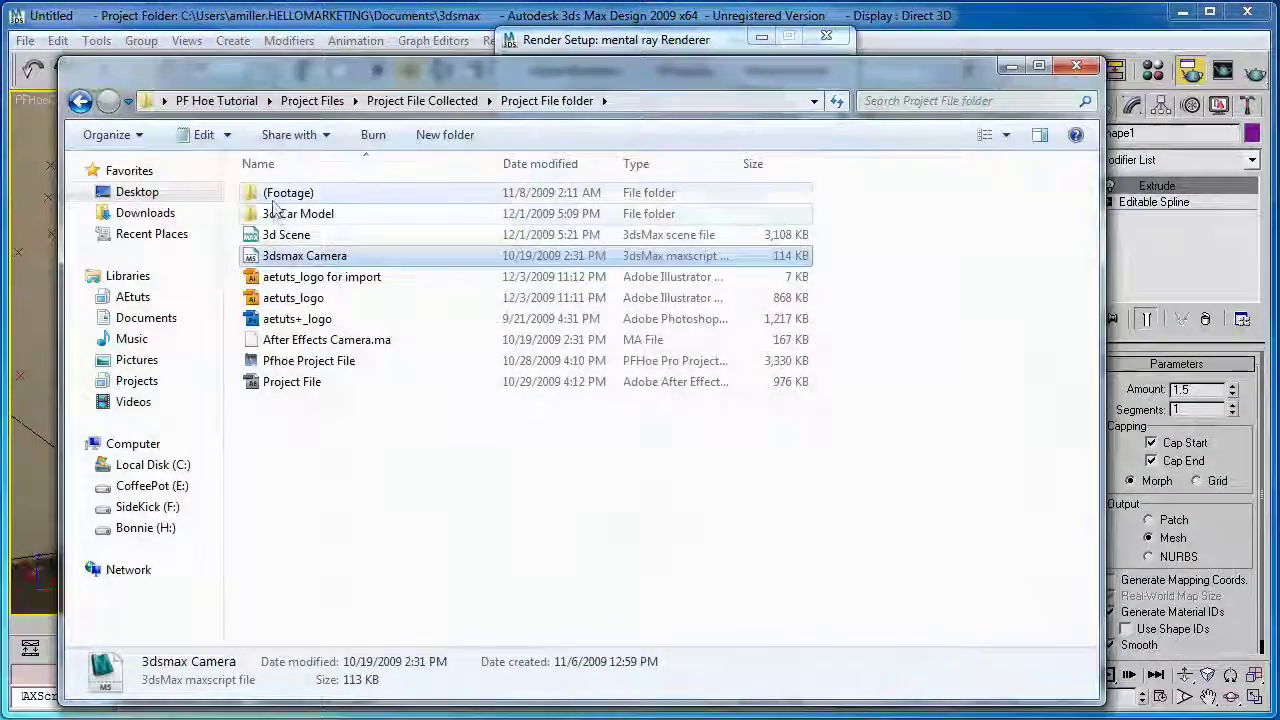
{"action": "double_click", "coordinate": [280, 195]}
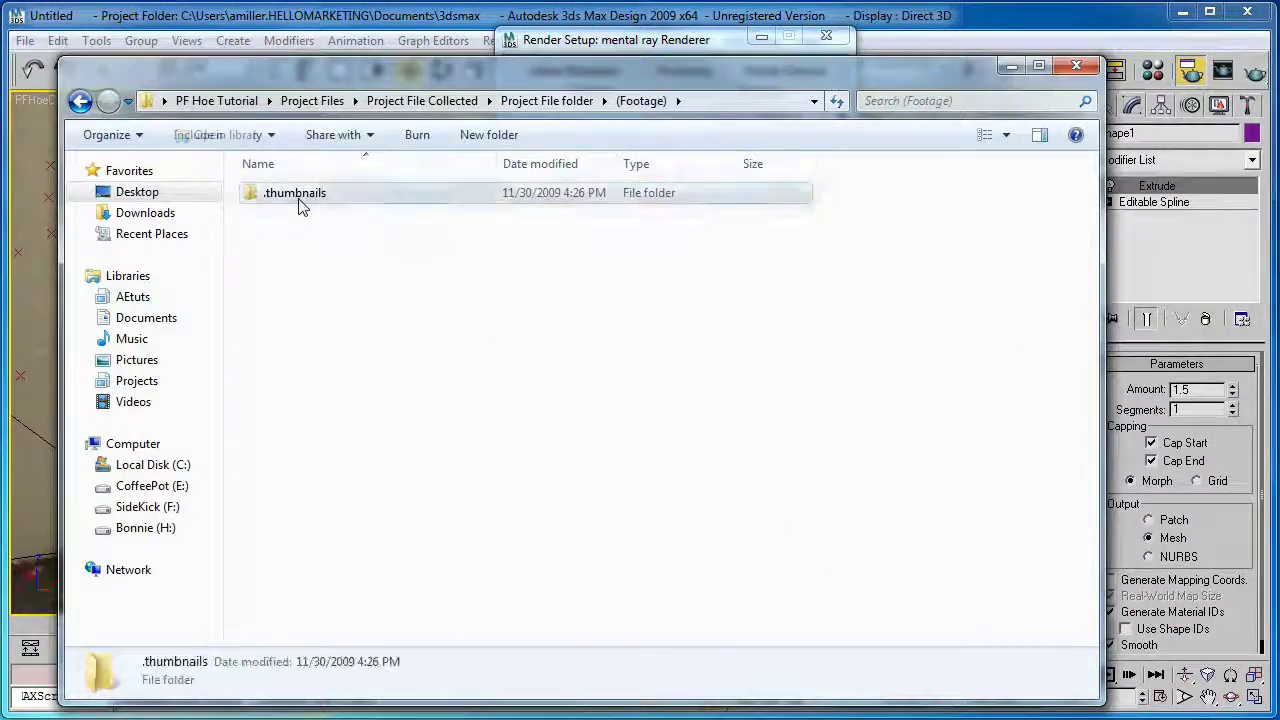
{"action": "double_click", "coordinate": [300, 200]}
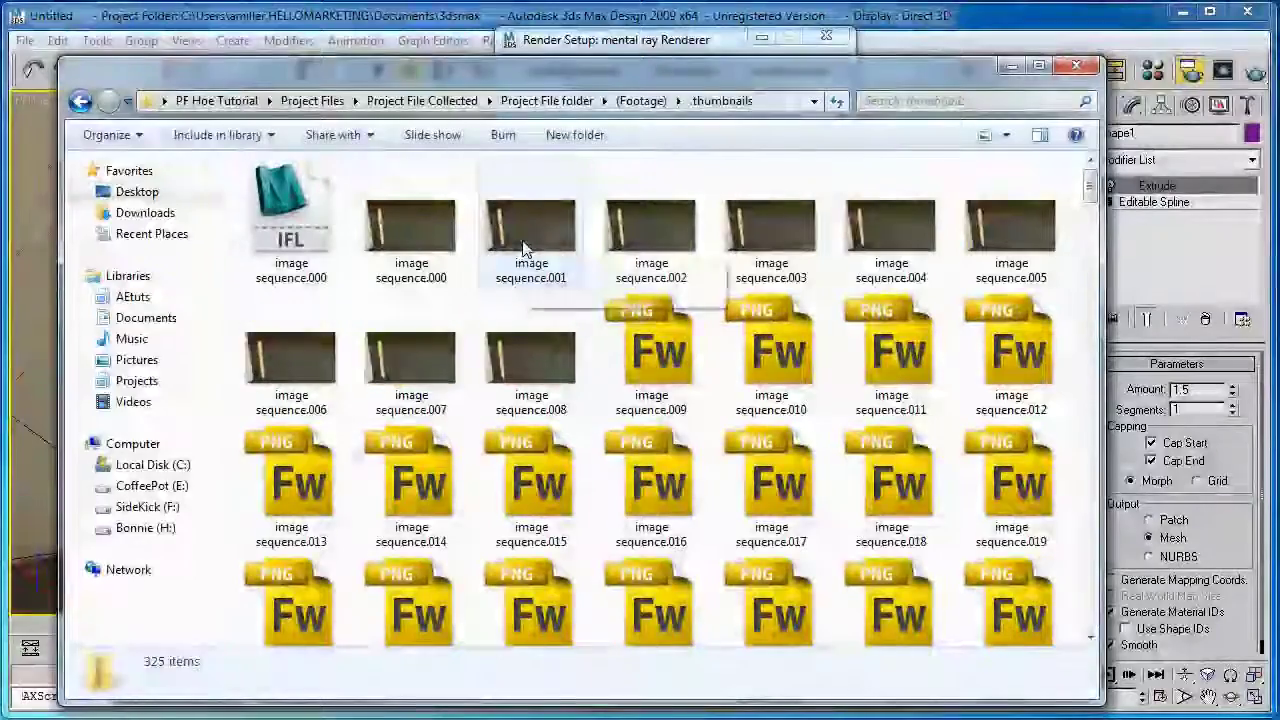
{"action": "right_click", "coordinate": [523, 248]}
{"action": "key", "text": "r"}
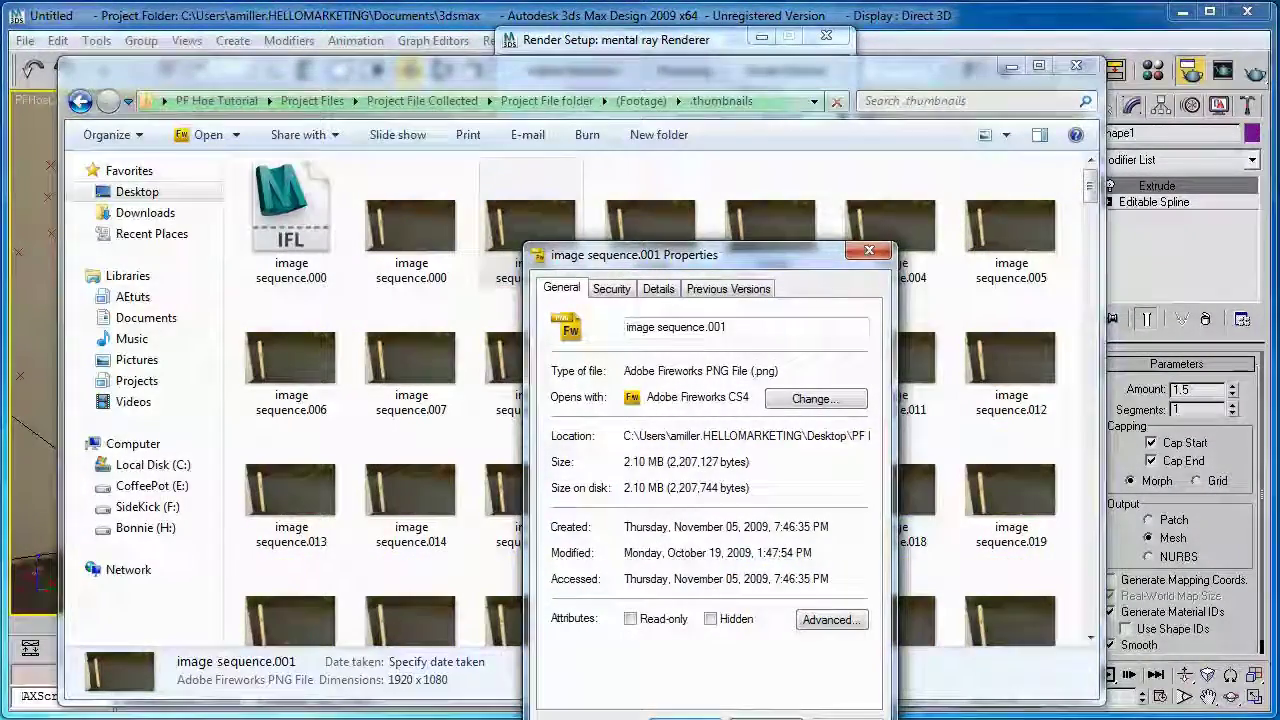
{"action": "left_click", "coordinate": [766, 719]}
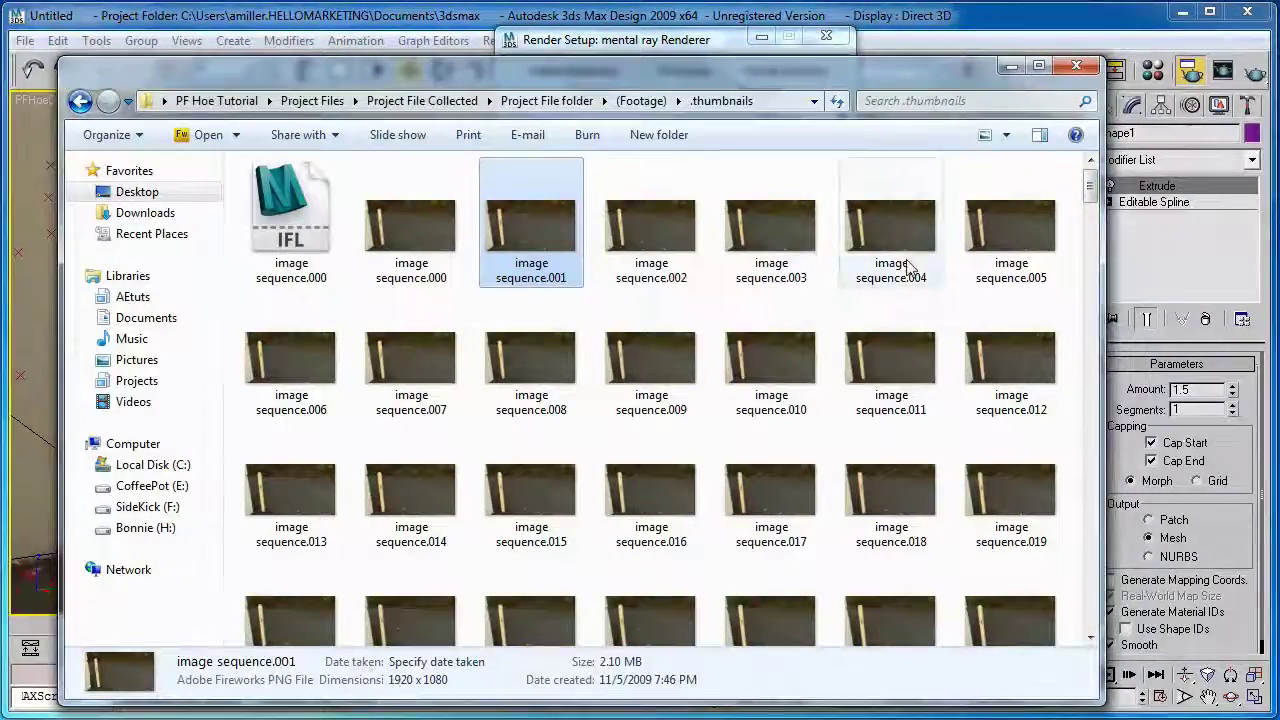
{"action": "left_click", "coordinate": [1012, 66]}
{"action": "left_click", "coordinate": [706, 335]}
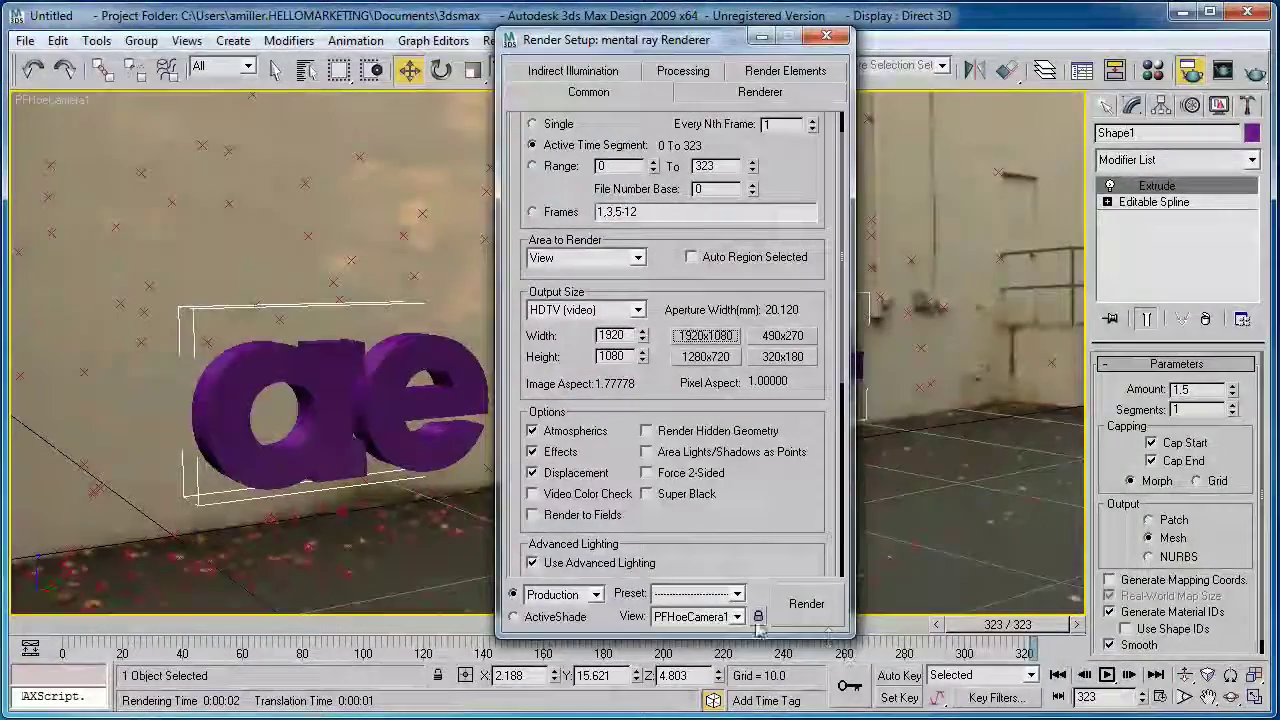
Open the render output file settings and enter "rendered logo" as the file name in the renderoutput folder
{"action": "scroll", "coordinate": [665, 279], "scroll_direction": "down", "scroll_amount": 10}
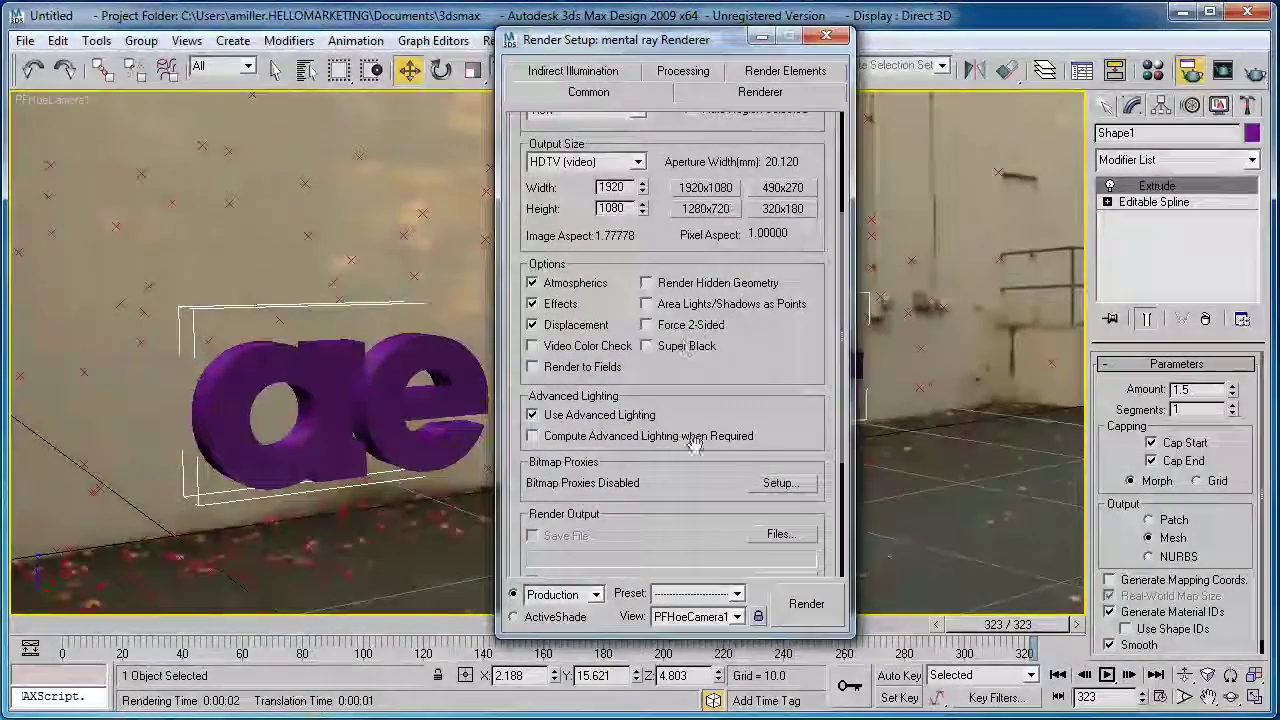
{"action": "left_click", "coordinate": [780, 350]}
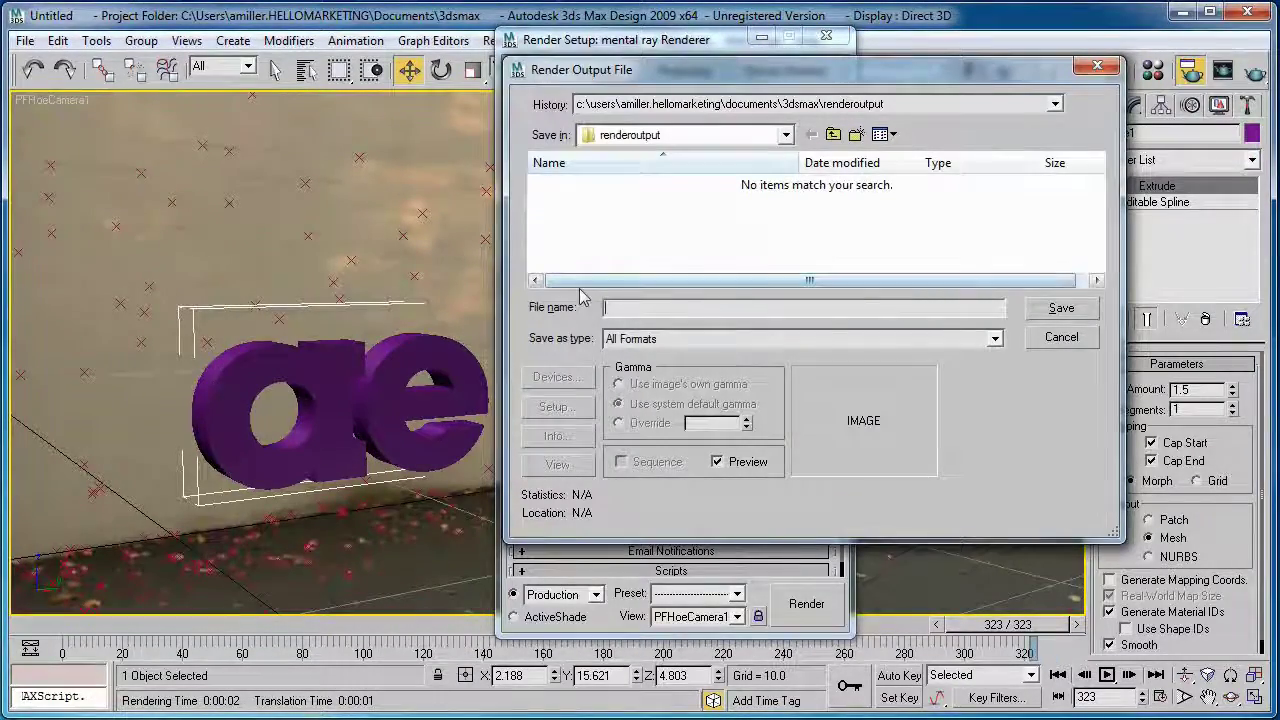
{"action": "left_click", "coordinate": [757, 140]}
{"action": "left_click", "coordinate": [720, 163]}
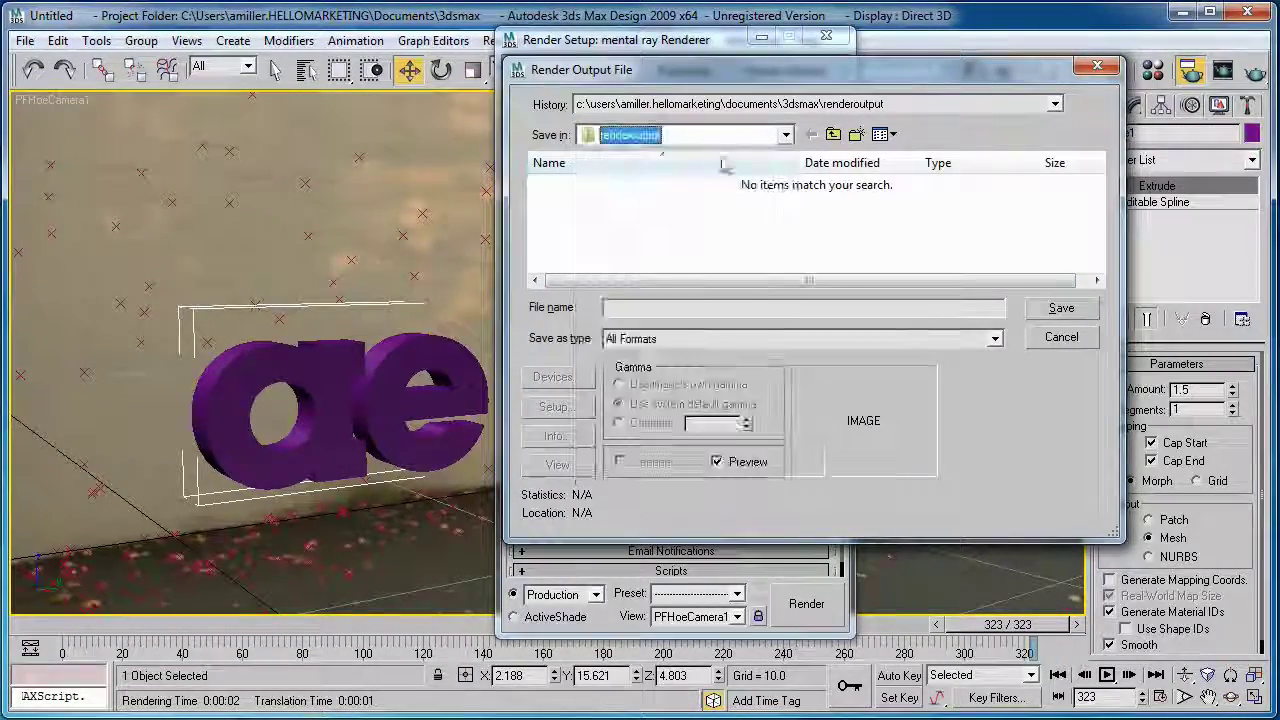
{"action": "left_click", "coordinate": [653, 304]}
{"action": "type", "text": "rendered logo"}
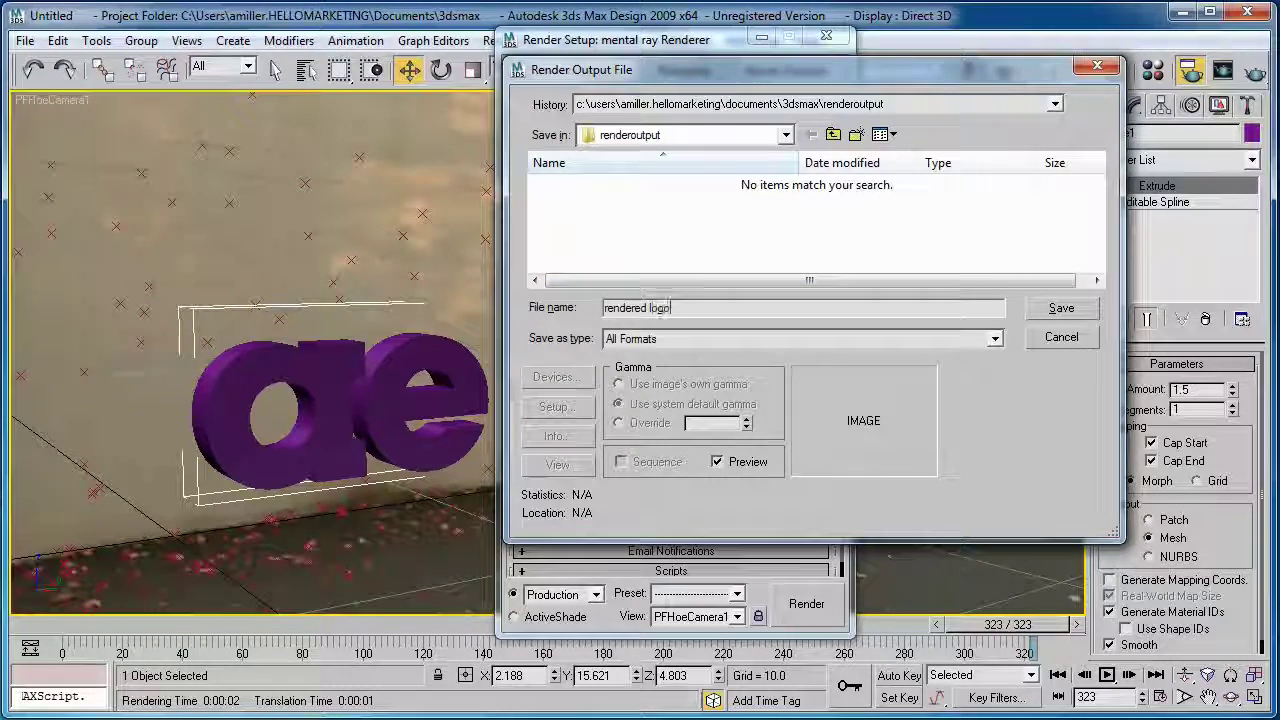
Save the render output as a PNG Image File with RGB 48 bit colors and the alpha channel enabled
{"action": "left_click", "coordinate": [708, 340]}
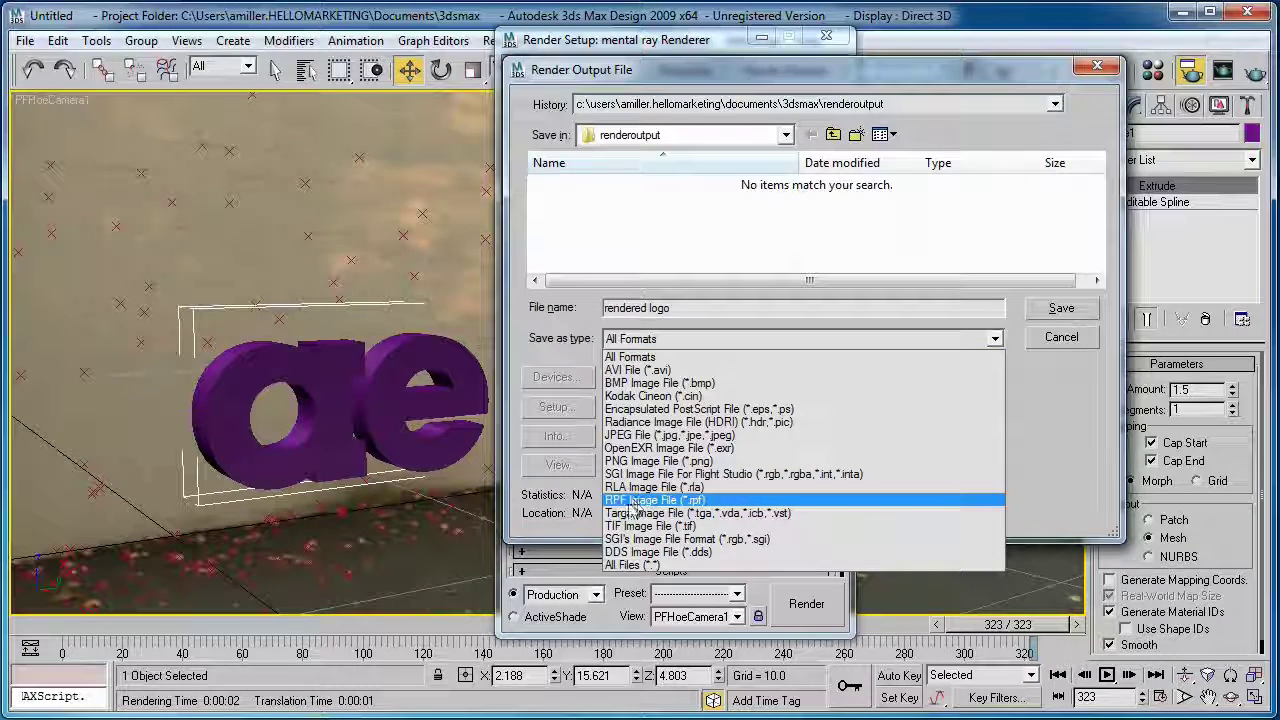
{"action": "left_click", "coordinate": [648, 463]}
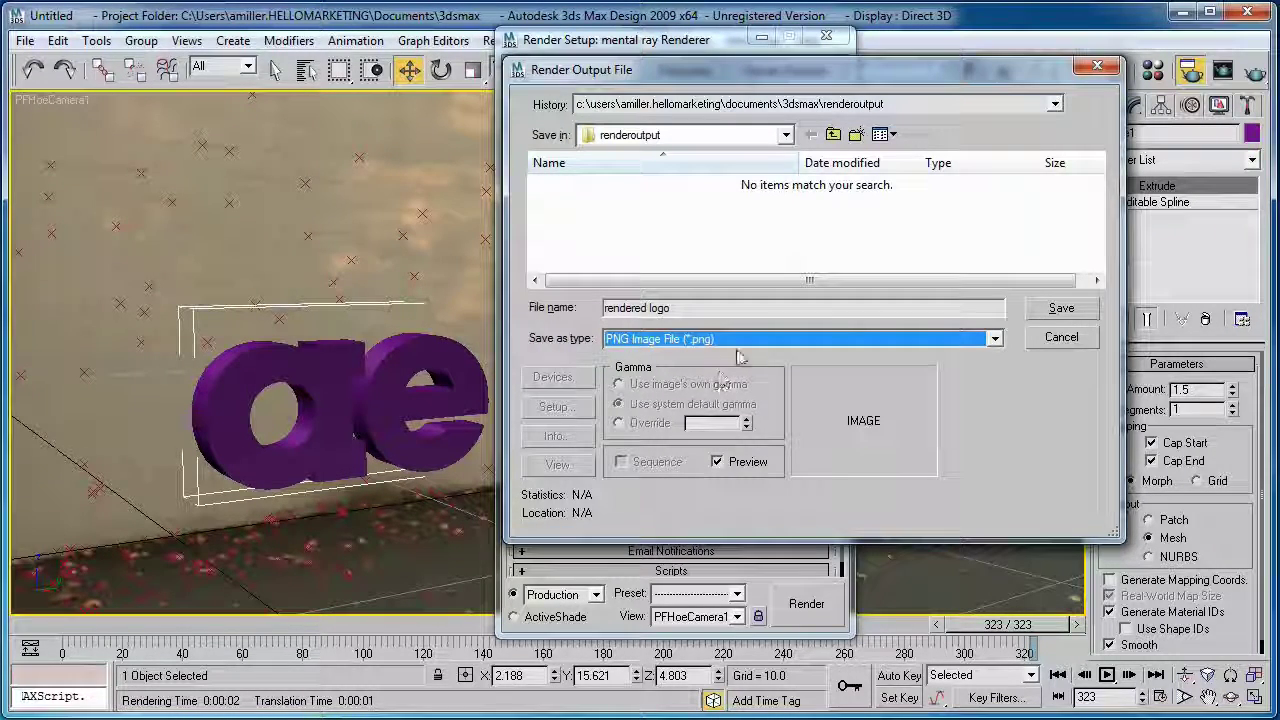
{"action": "left_click", "coordinate": [1061, 308]}
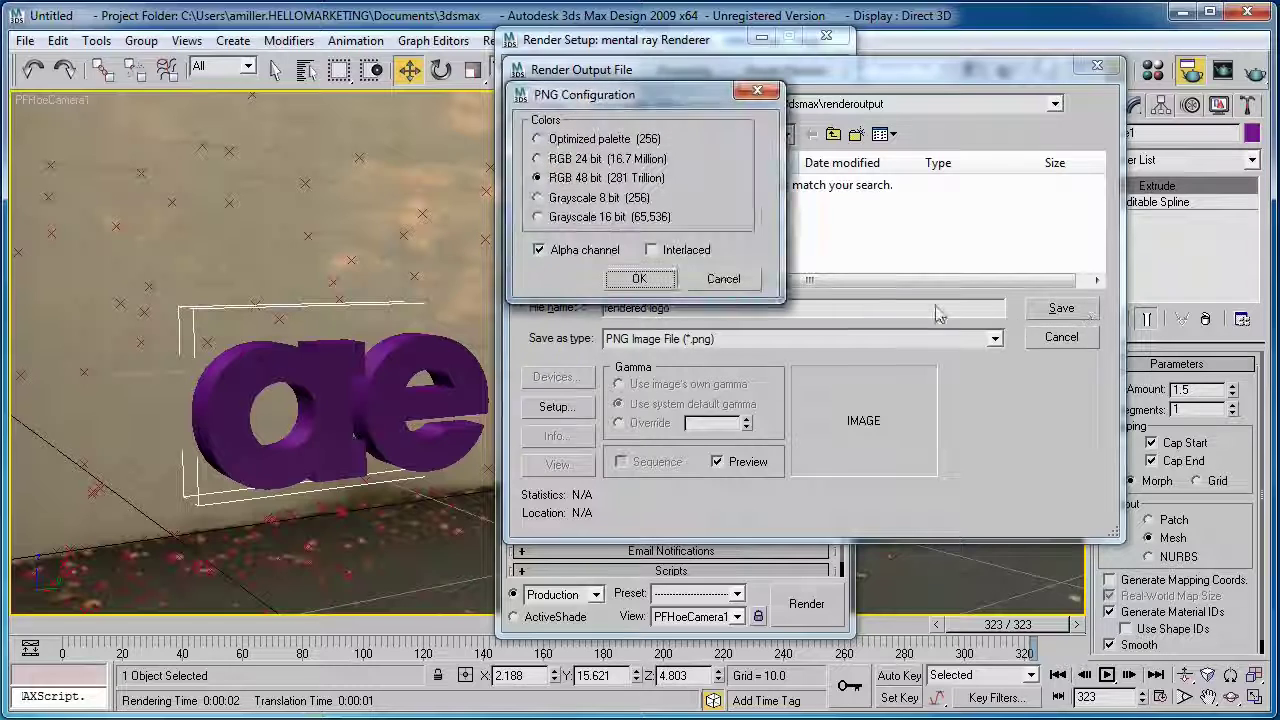
{"action": "left_click", "coordinate": [540, 252]}
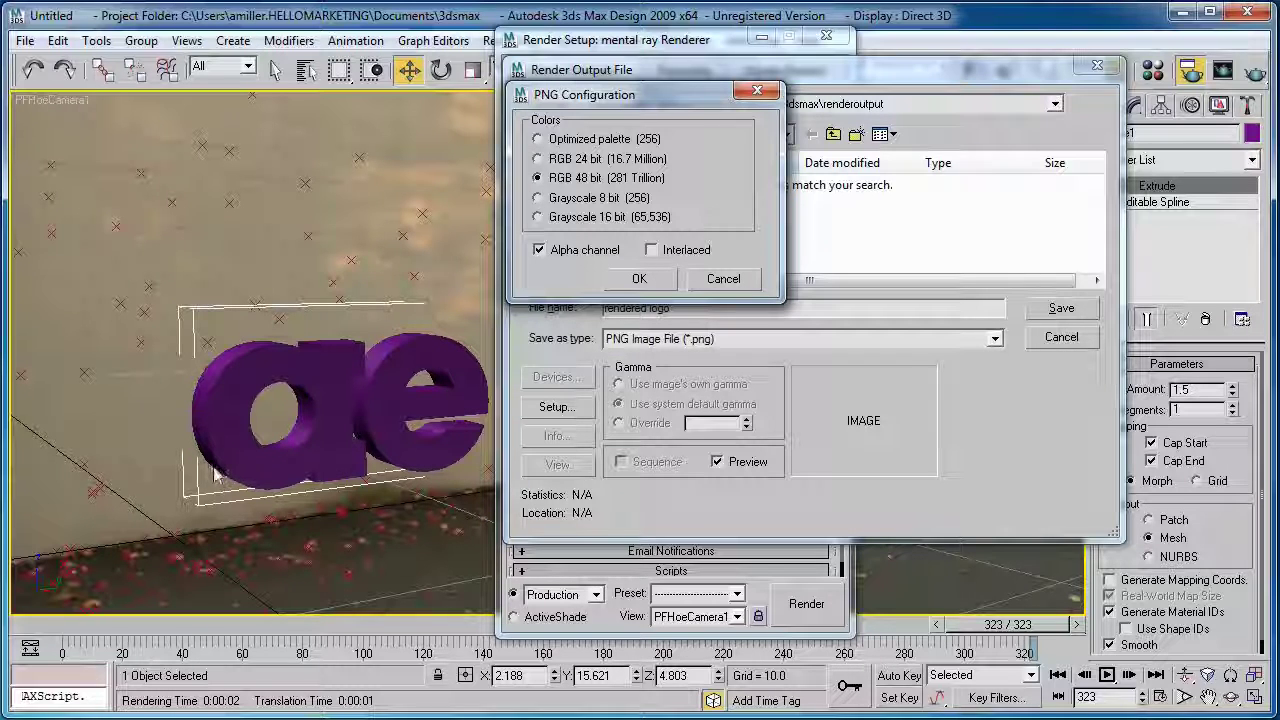
{"action": "left_click", "coordinate": [633, 283]}
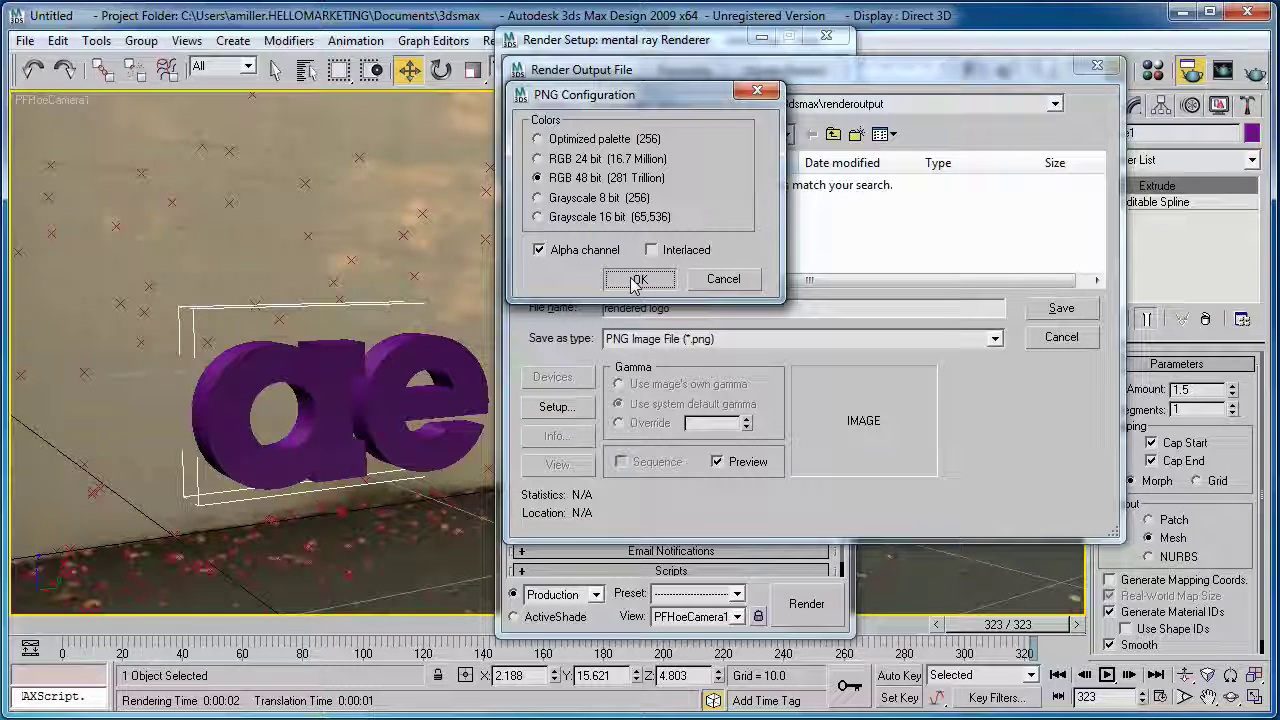
Start the camera sequence render and stop it, then set the time output to Single in Render Setup
{"action": "left_click", "coordinate": [806, 605]}
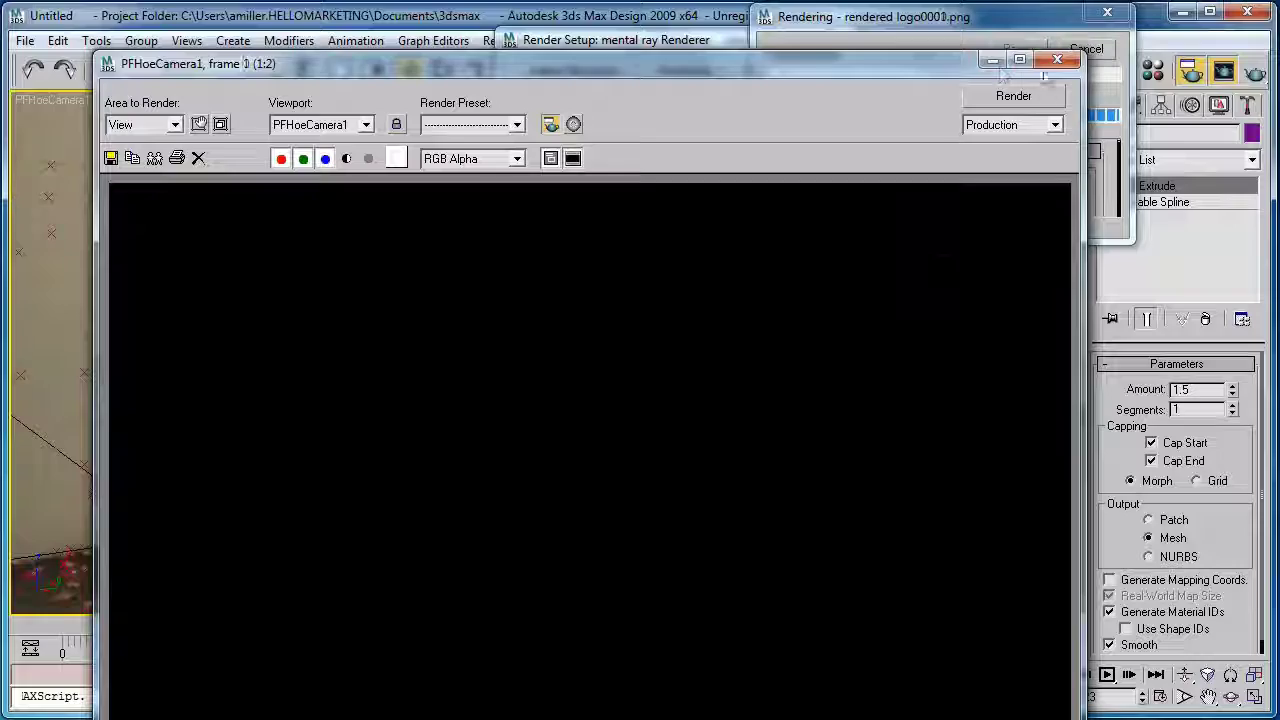
{"action": "left_click", "coordinate": [1057, 59]}
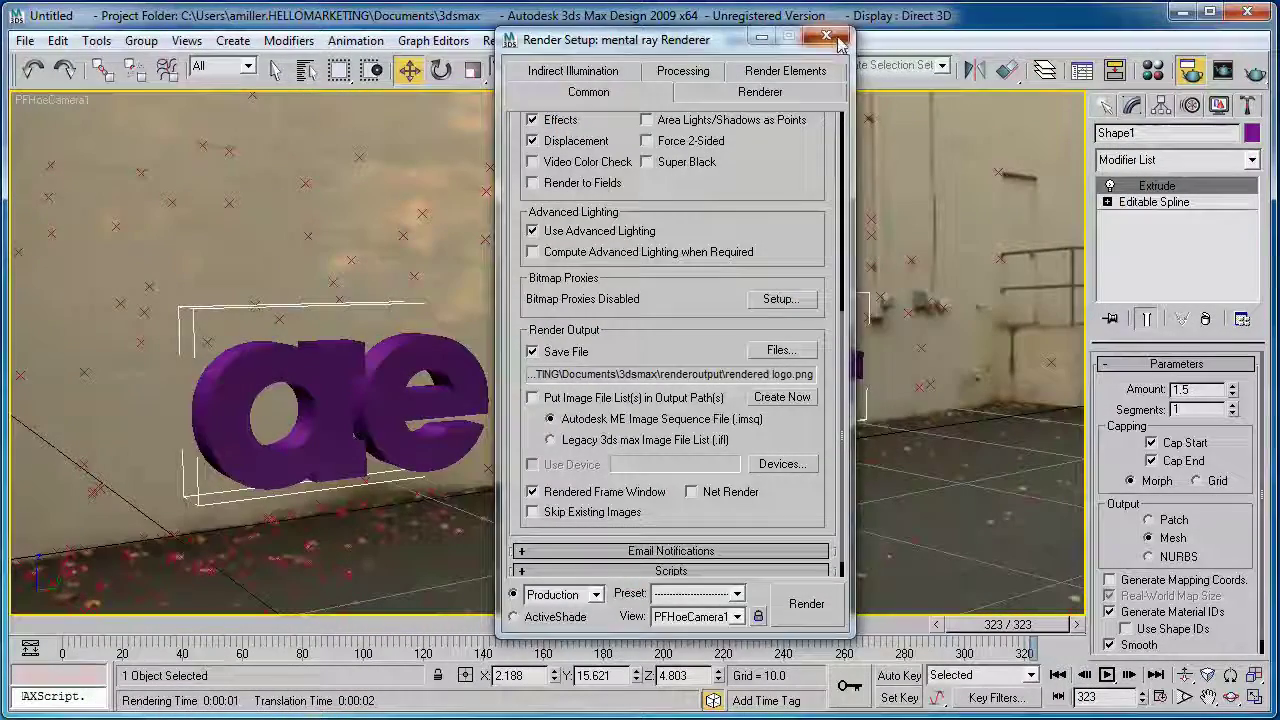
{"action": "scroll", "coordinate": [743, 551], "scroll_direction": "up", "scroll_amount": 5}
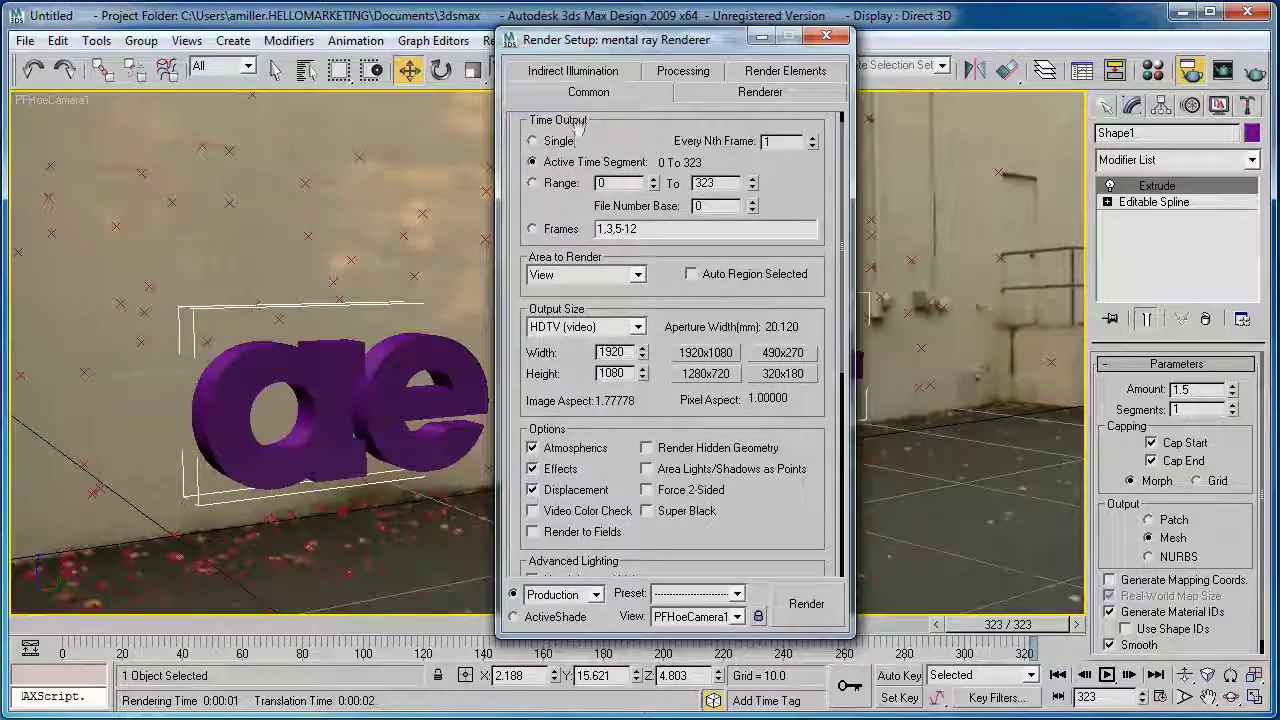
{"action": "scroll", "coordinate": [743, 551], "scroll_direction": "up", "scroll_amount": 2}
{"action": "left_click", "coordinate": [532, 162]}
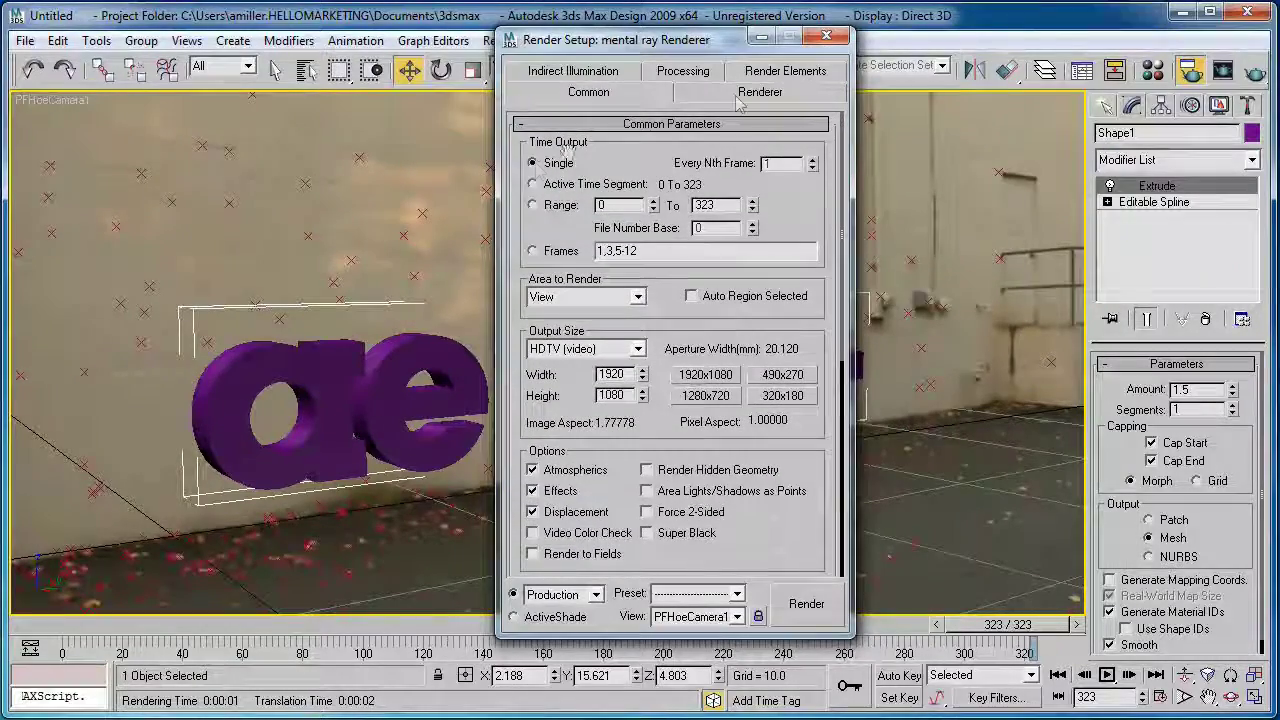
{"action": "left_click", "coordinate": [826, 37]}
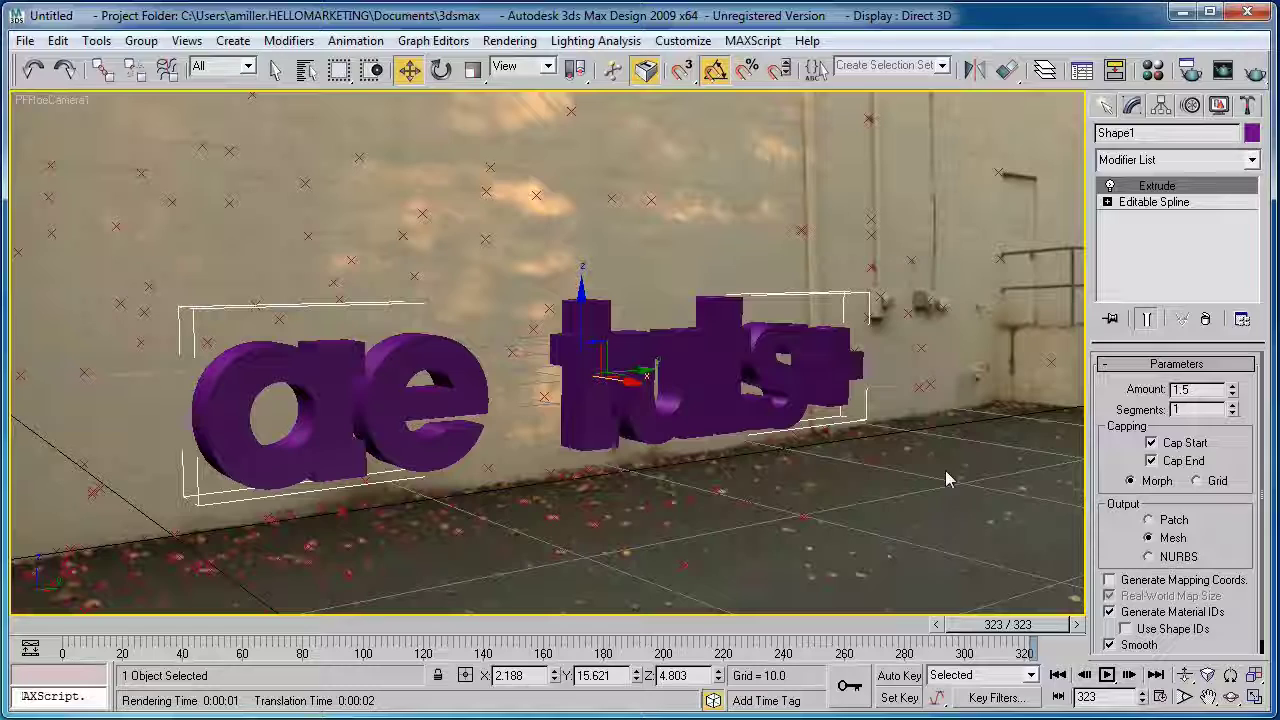
Hide the selected extruded logo letters in the camera view
{"action": "right_click", "coordinate": [722, 358]}
{"action": "right_click", "coordinate": [720, 358]}
{"action": "right_click", "coordinate": [720, 358]}
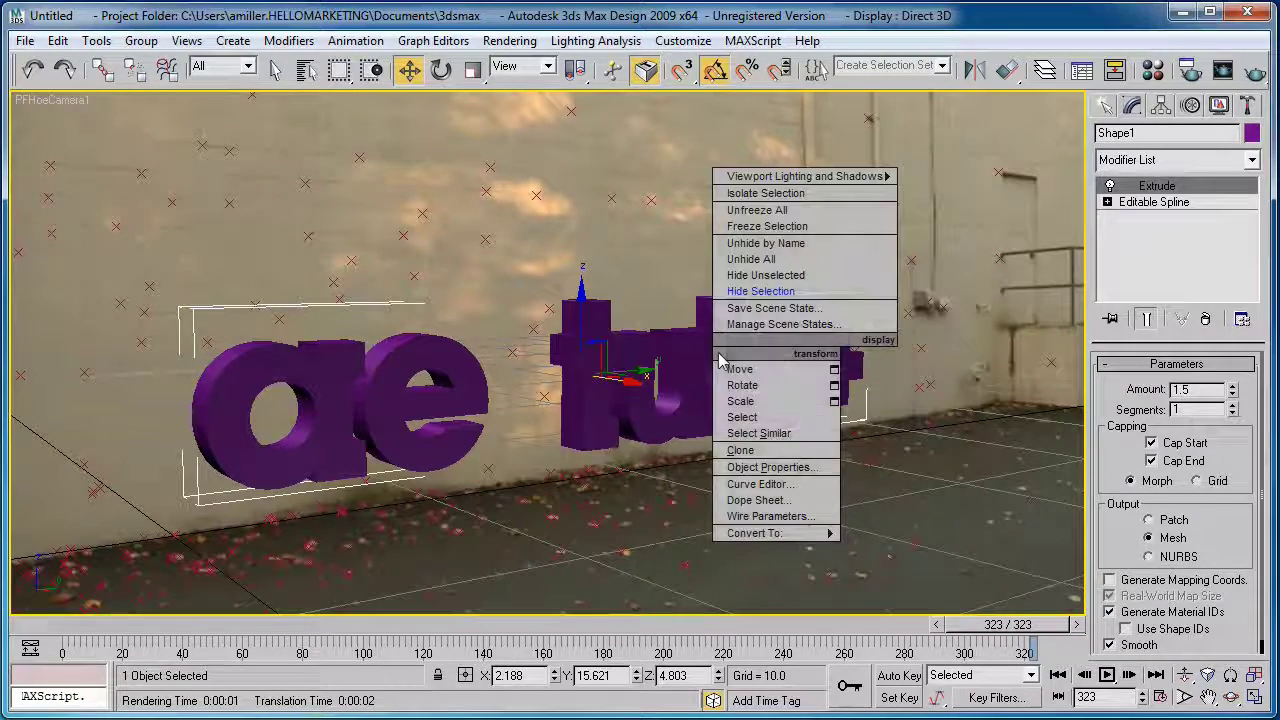
{"action": "left_click", "coordinate": [762, 292]}
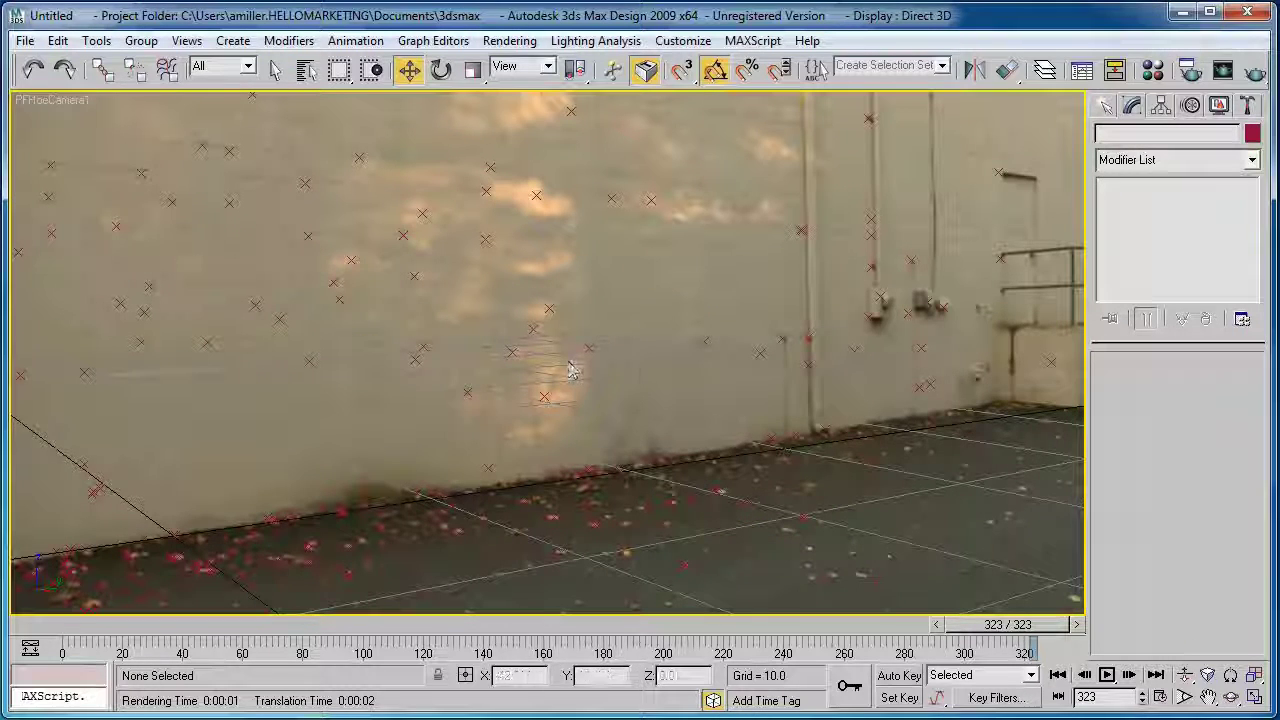
In Windows Explorer, browse from PF Hoe Tutorial through Project Files to the Project File folder and examine the contents of 3d Car Model
{"action": "key", "text": "super+e"}
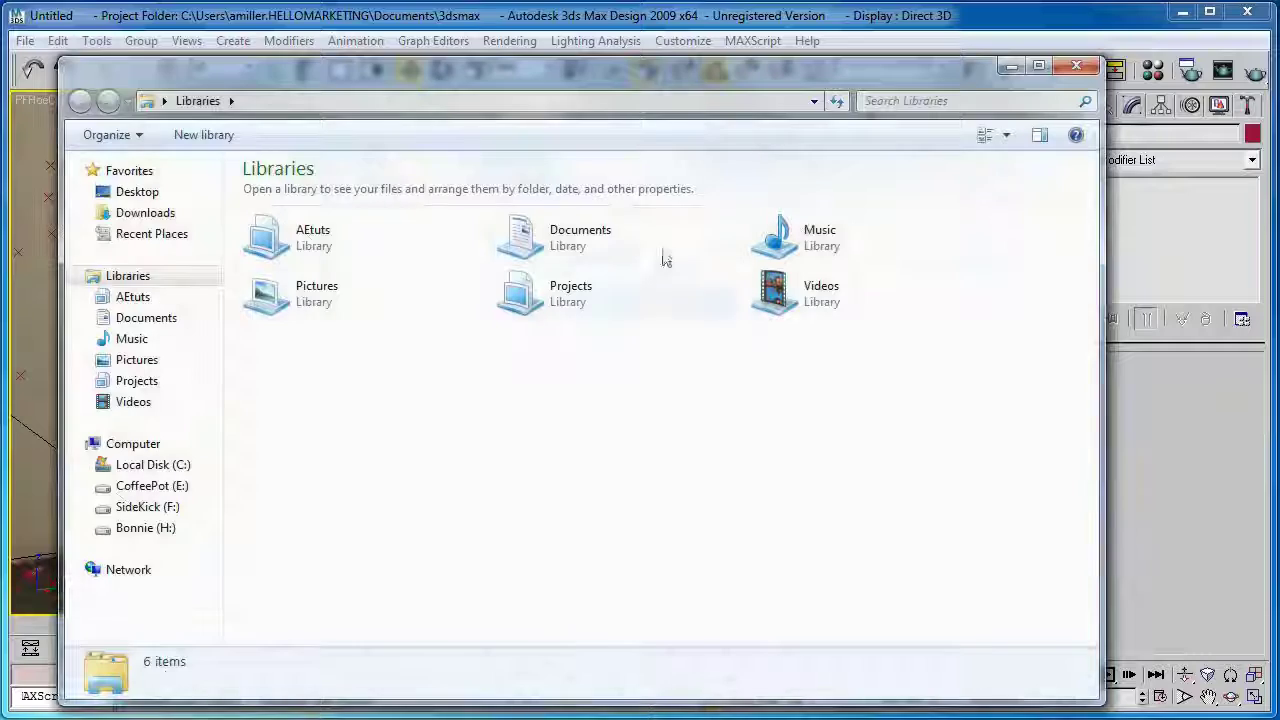
{"action": "left_click", "coordinate": [1080, 67]}
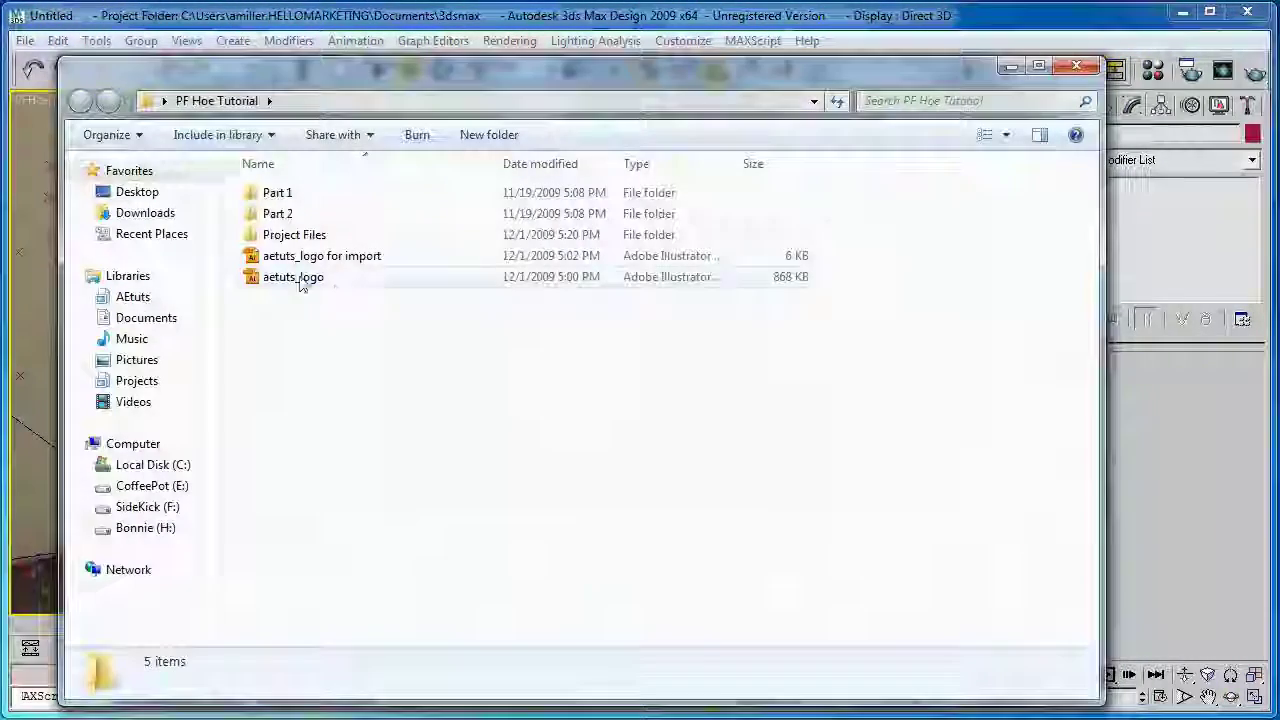
{"action": "double_click", "coordinate": [292, 235]}
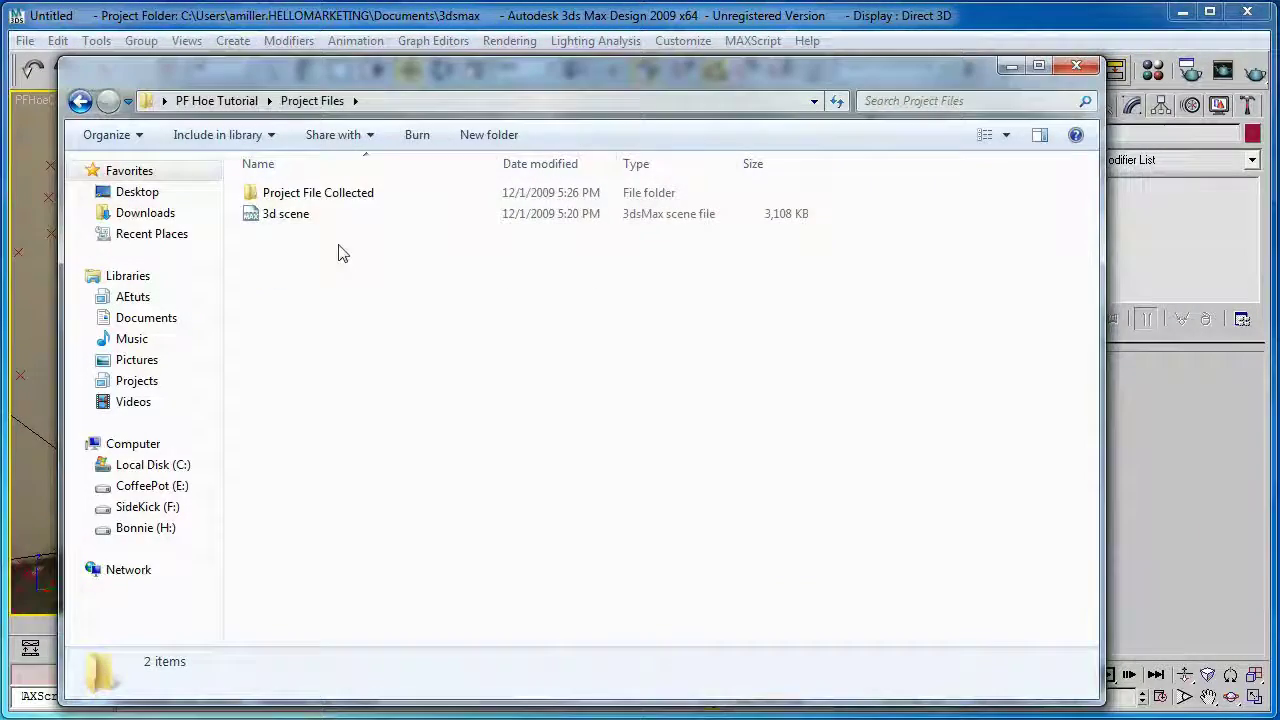
{"action": "double_click", "coordinate": [300, 196]}
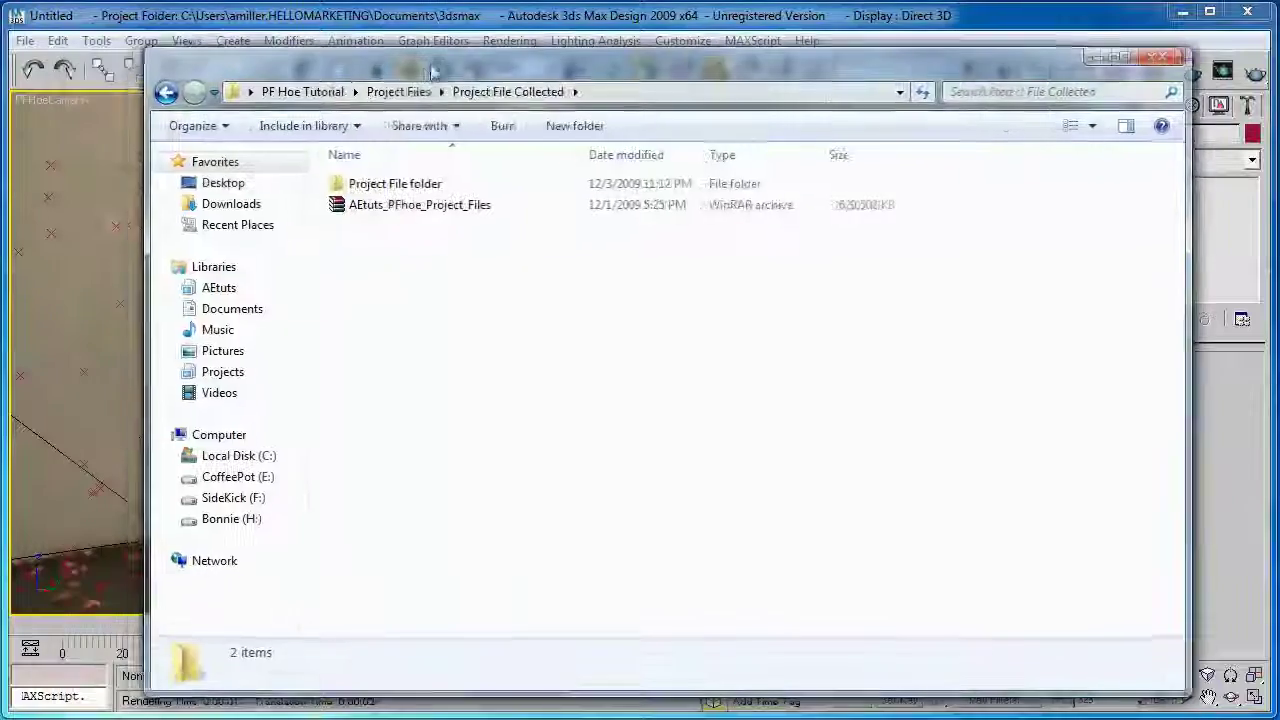
{"action": "mouse_move", "coordinate": [423, 190]}
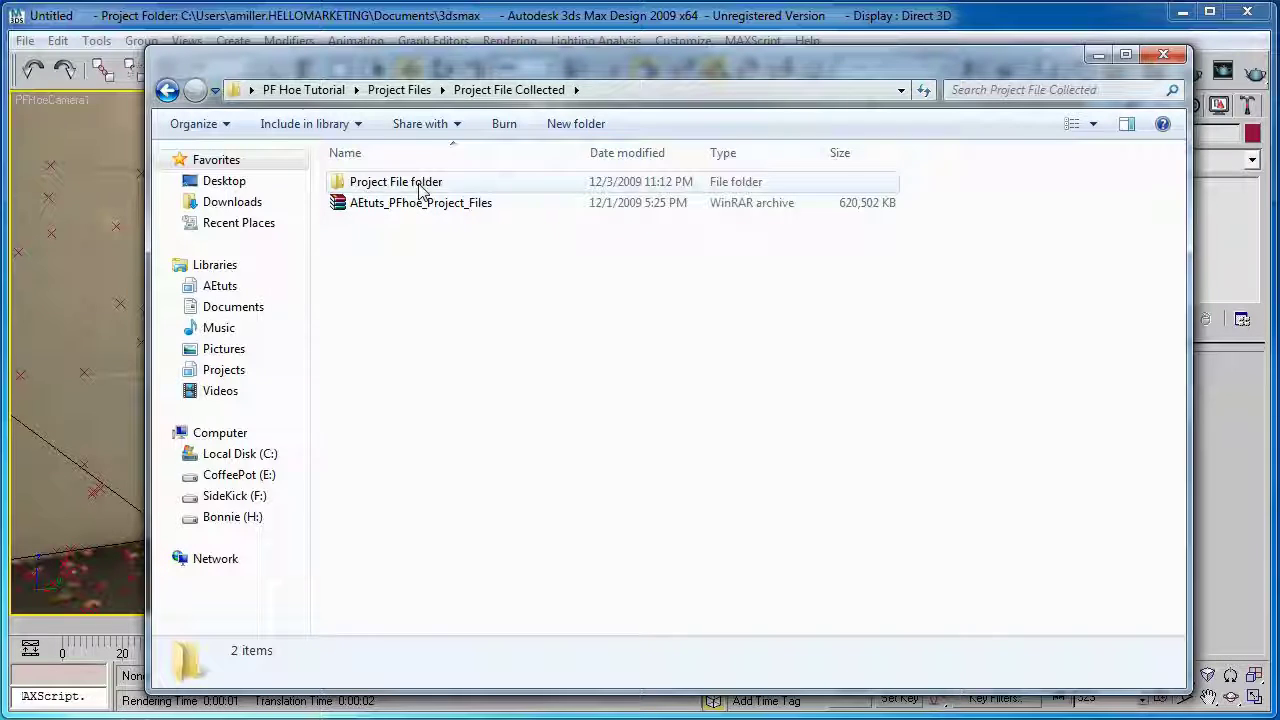
{"action": "double_click", "coordinate": [421, 190]}
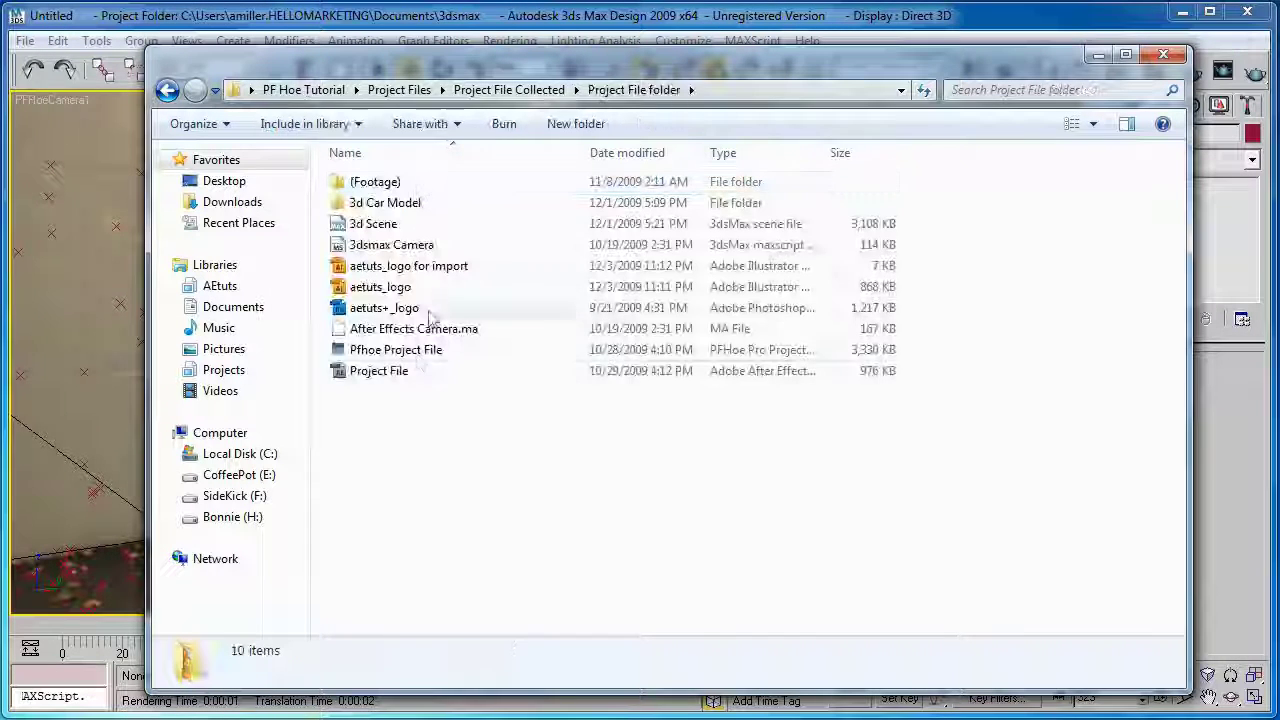
{"action": "double_click", "coordinate": [386, 205]}
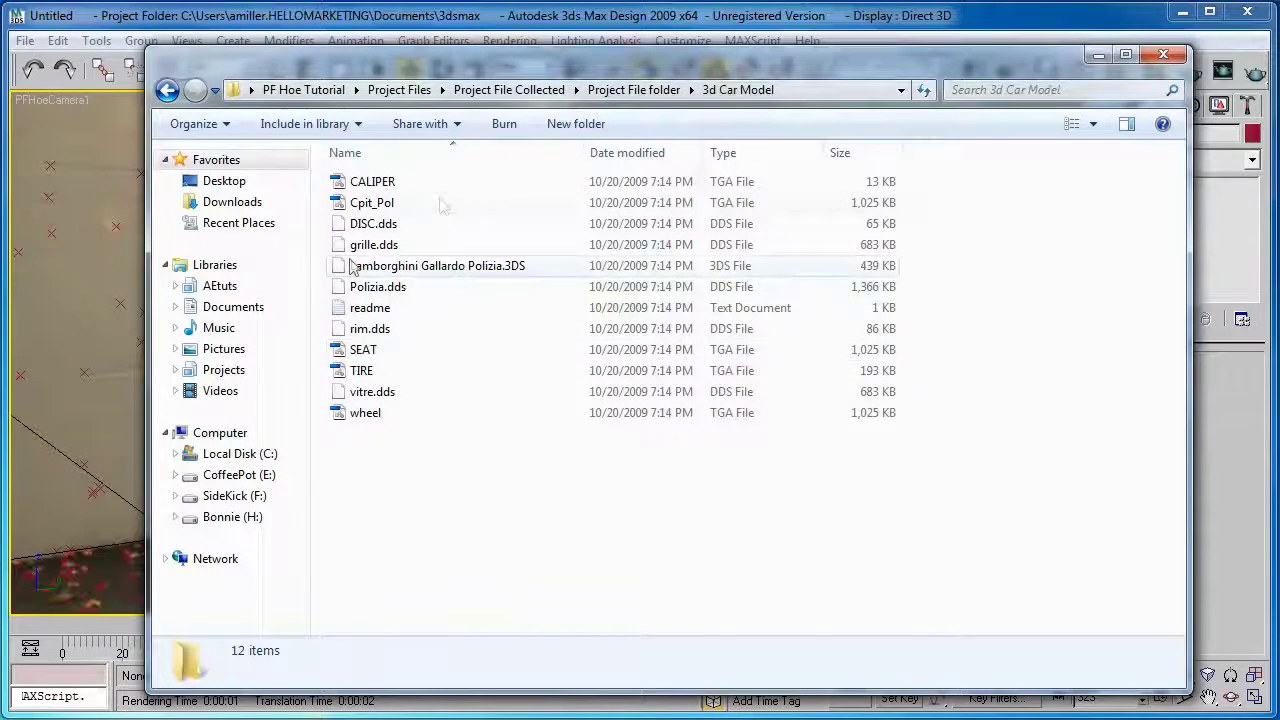
{"action": "left_click", "coordinate": [632, 90]}
{"action": "left_click", "coordinate": [1098, 54]}
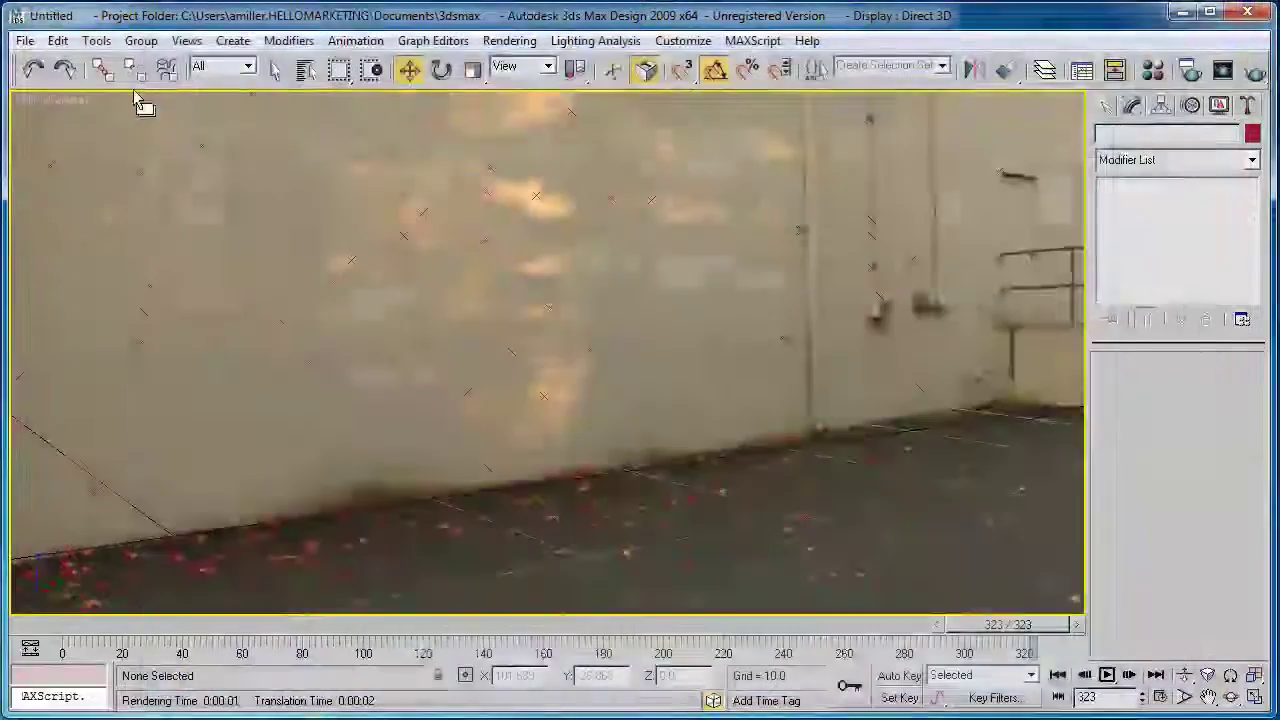
In 3ds Max, choose Lamborghini Gallardo Polizia.3DS from the 3d Car Model folder as the file to import
{"action": "left_click", "coordinate": [40, 42]}
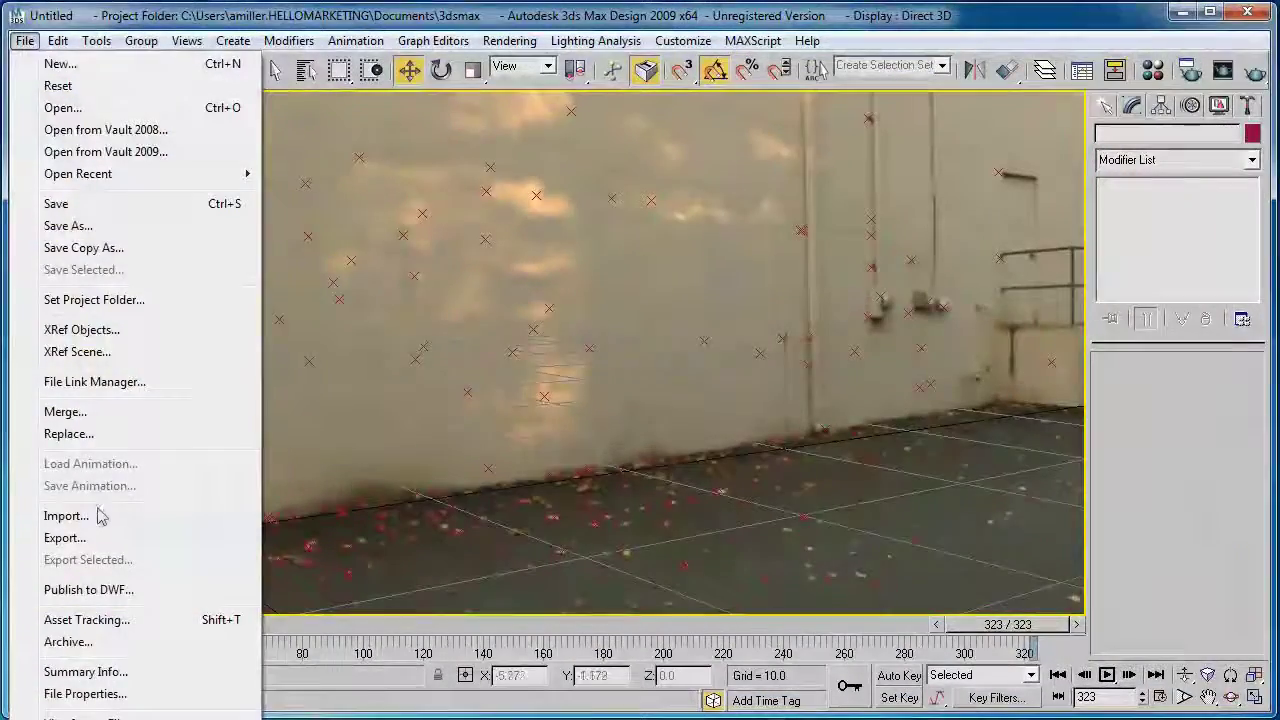
{"action": "left_click", "coordinate": [105, 512]}
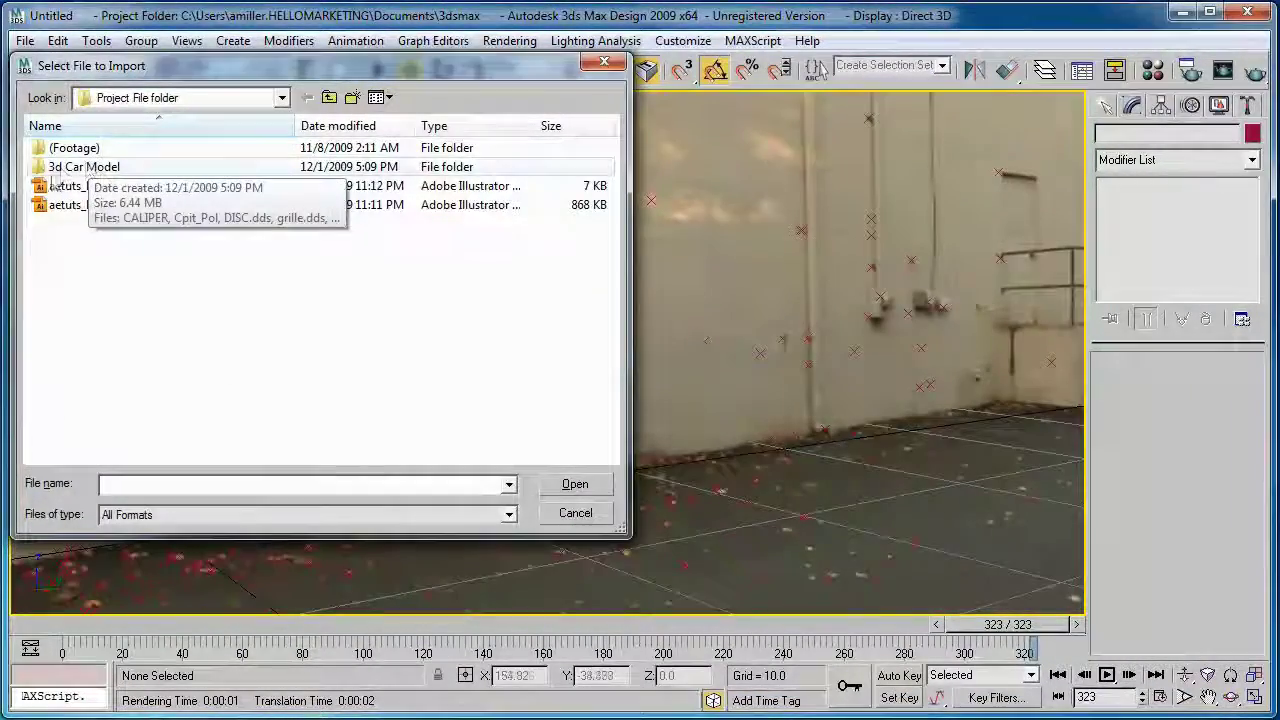
{"action": "double_click", "coordinate": [101, 168]}
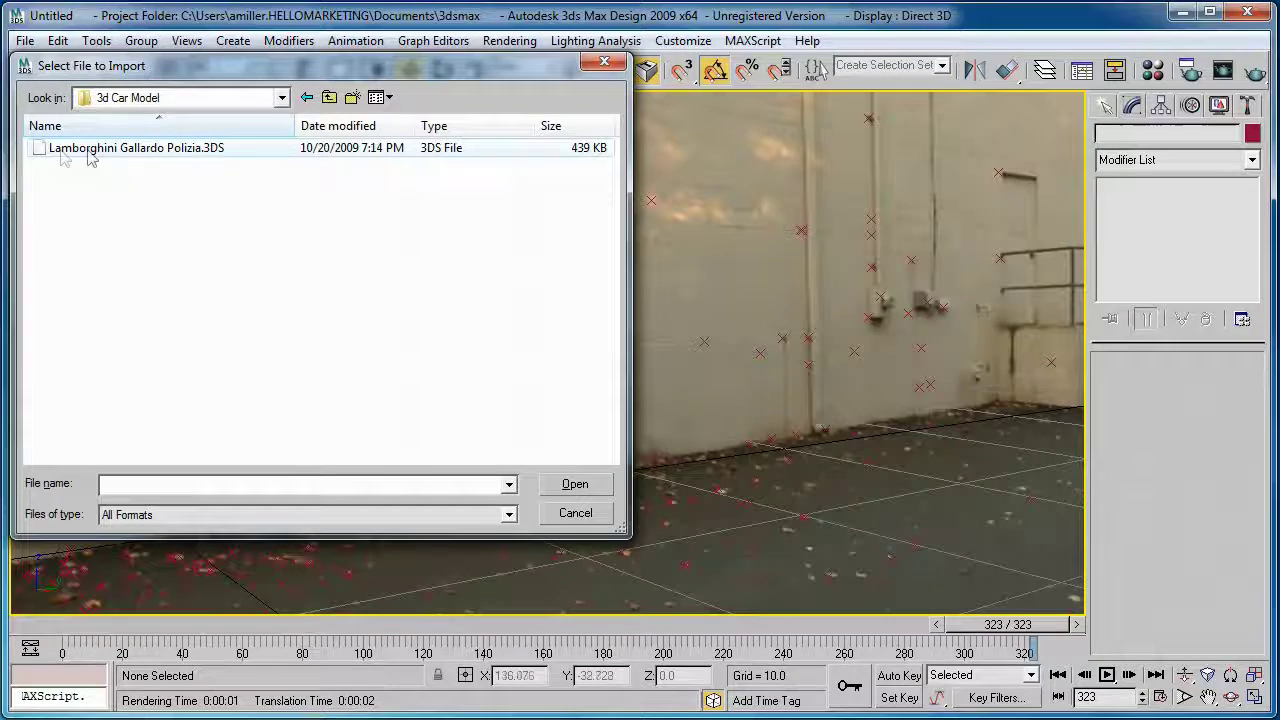
{"action": "left_click", "coordinate": [64, 150]}
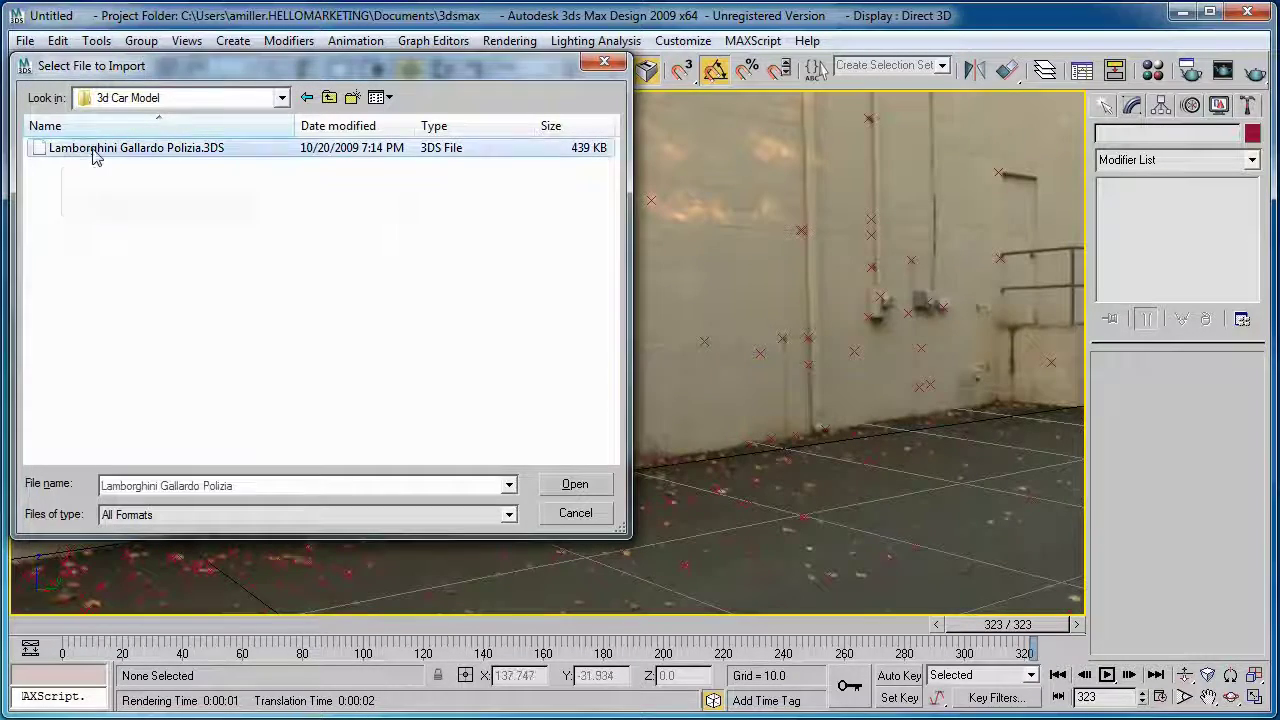
{"action": "left_click", "coordinate": [575, 488]}
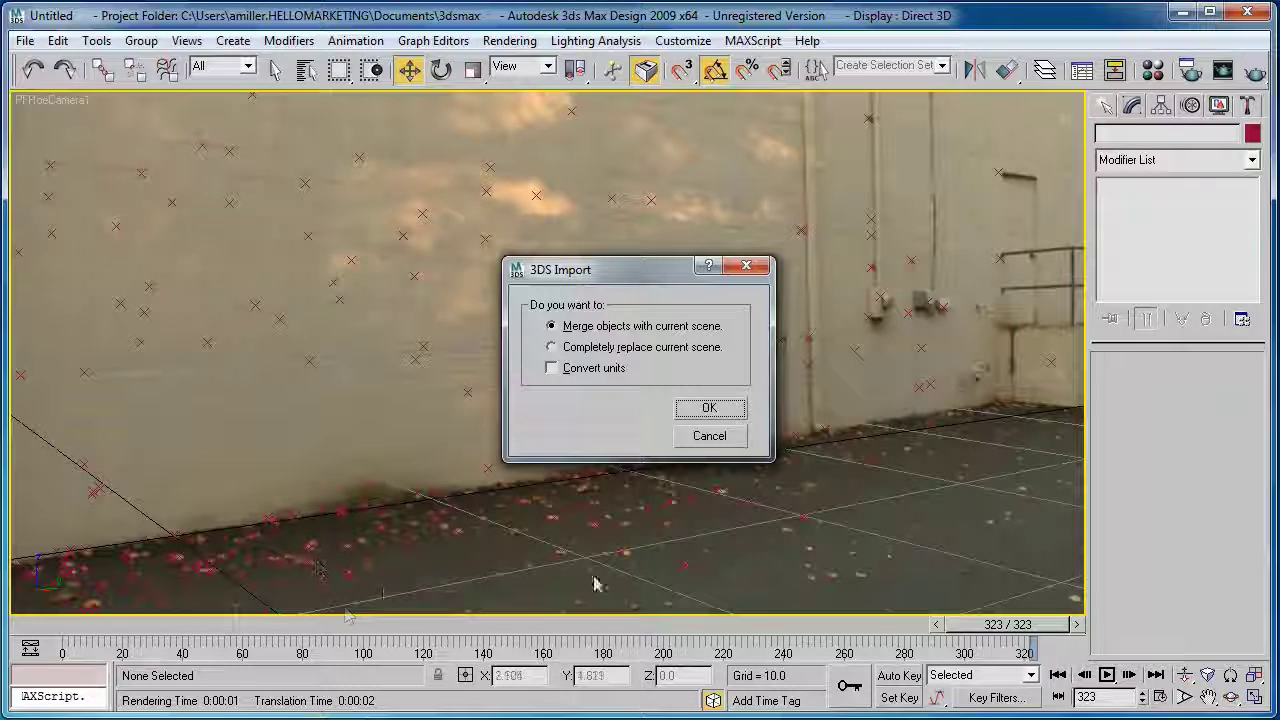
Merge the car objects with the current scene without converting units, keeping the scene's current animation length
{"action": "left_click", "coordinate": [559, 374]}
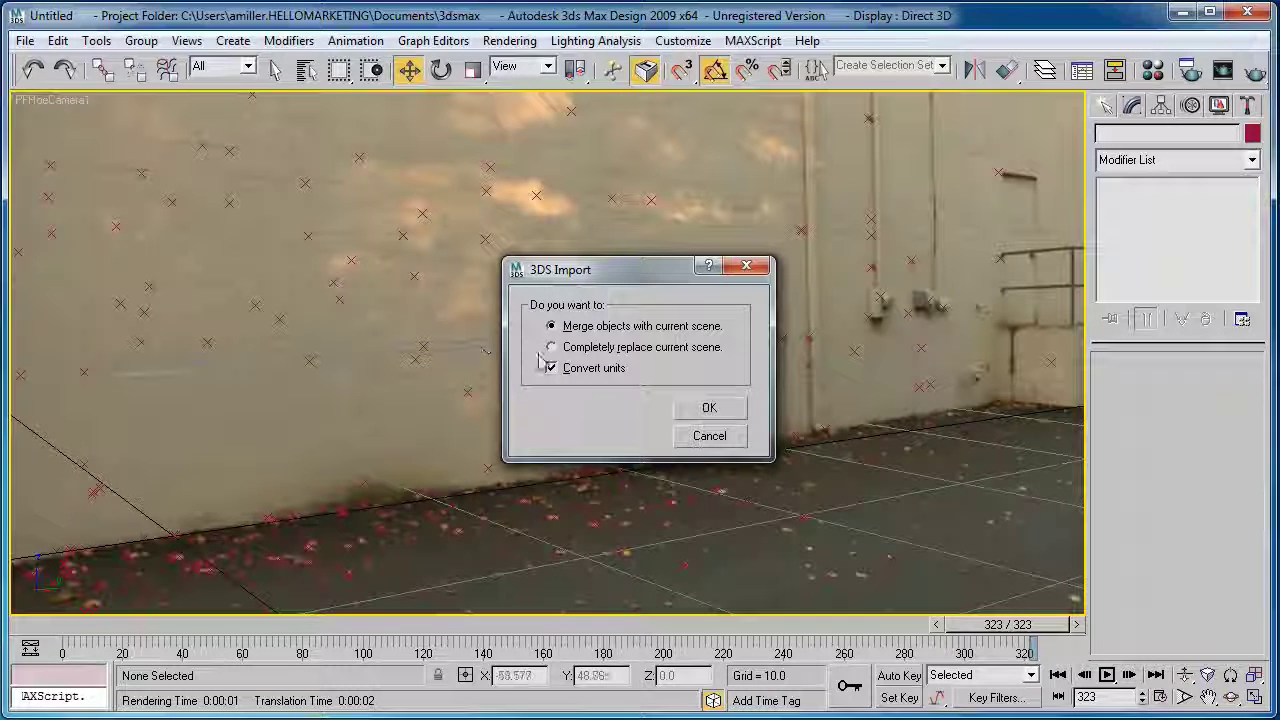
{"action": "left_click", "coordinate": [593, 372]}
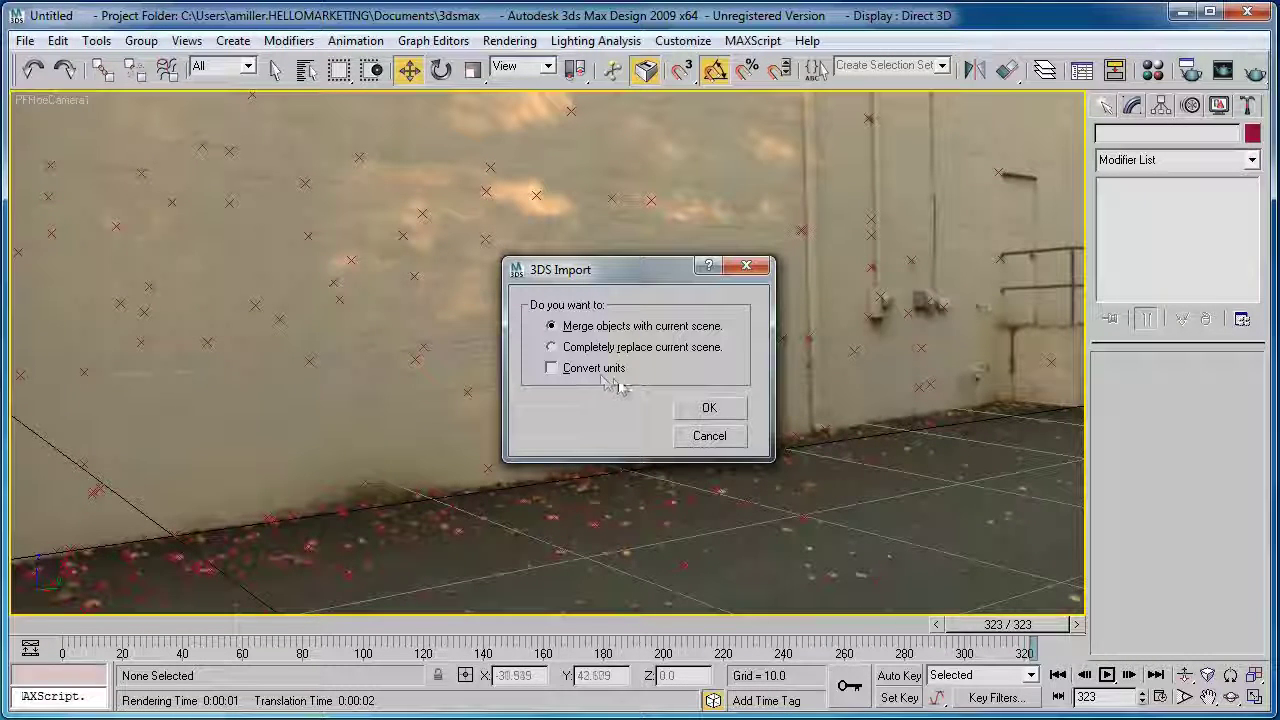
{"action": "left_click", "coordinate": [709, 408]}
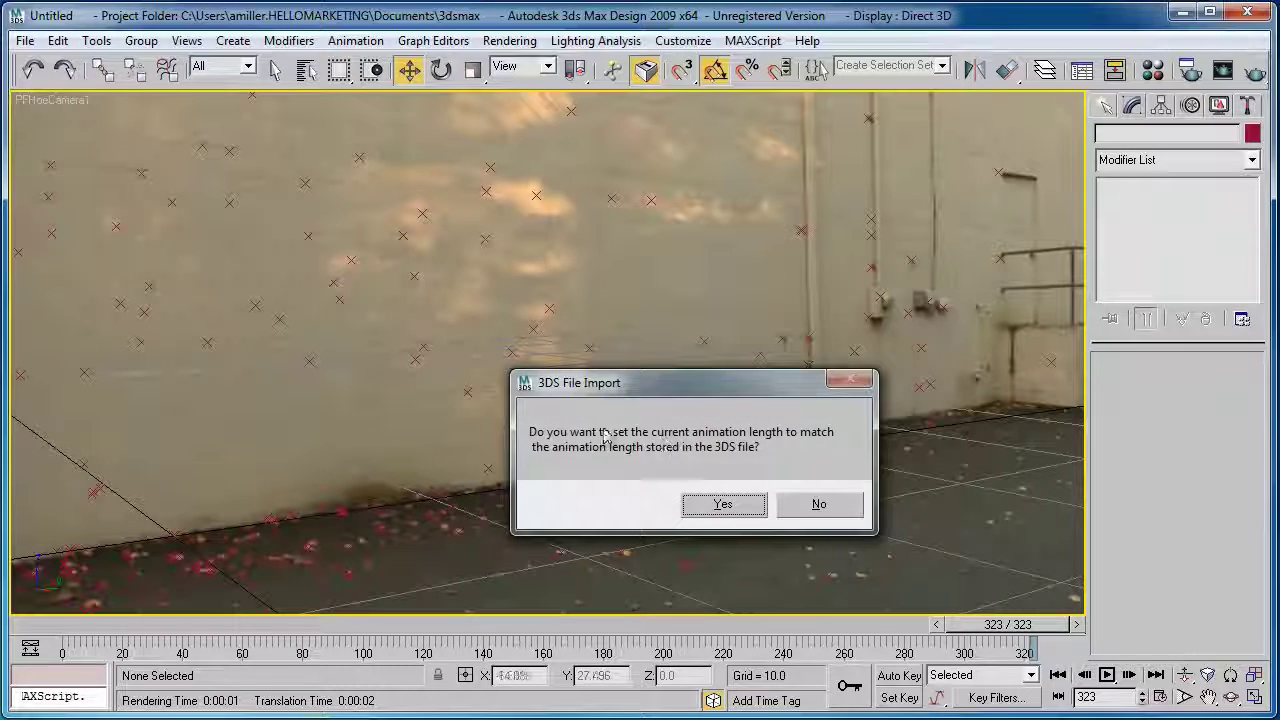
{"action": "left_click", "coordinate": [827, 515]}
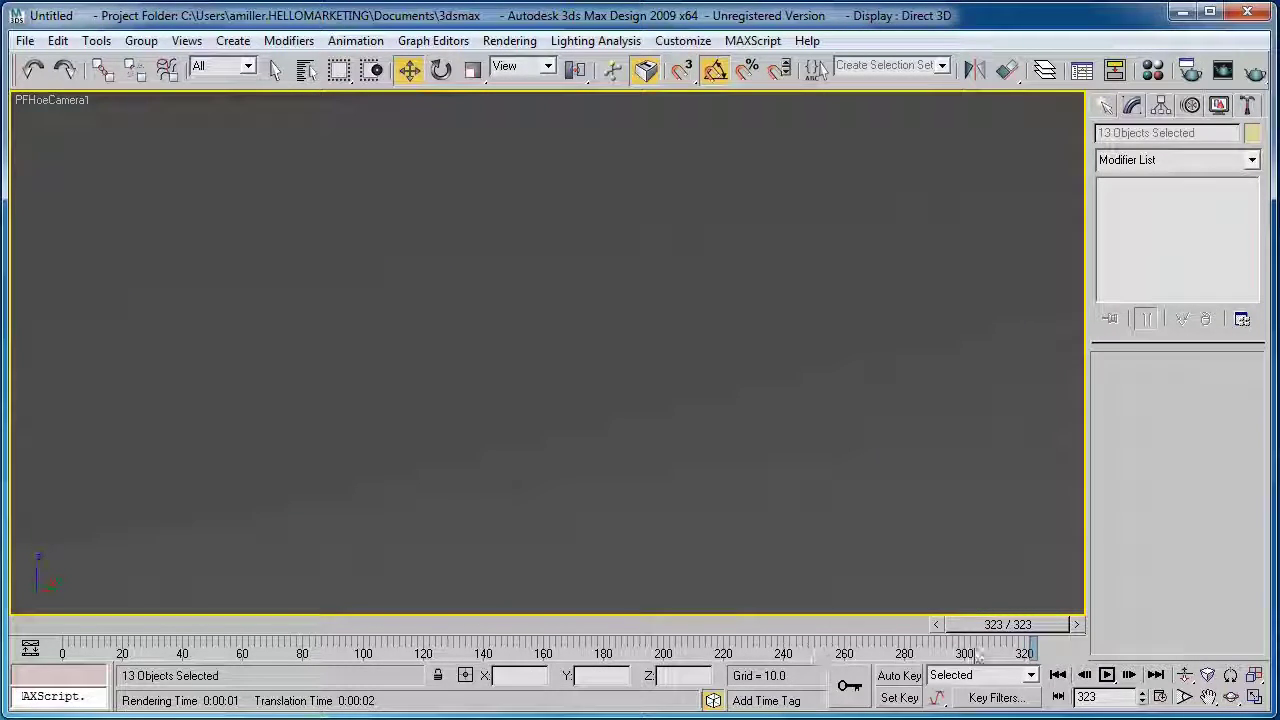
Group the 13 selected car objects under the name Awesome Car
{"action": "left_click_drag", "start_coordinate": [1010, 635], "coordinate": [525, 630]}
{"action": "key", "text": "w"}
{"action": "key", "text": "alt+w"}
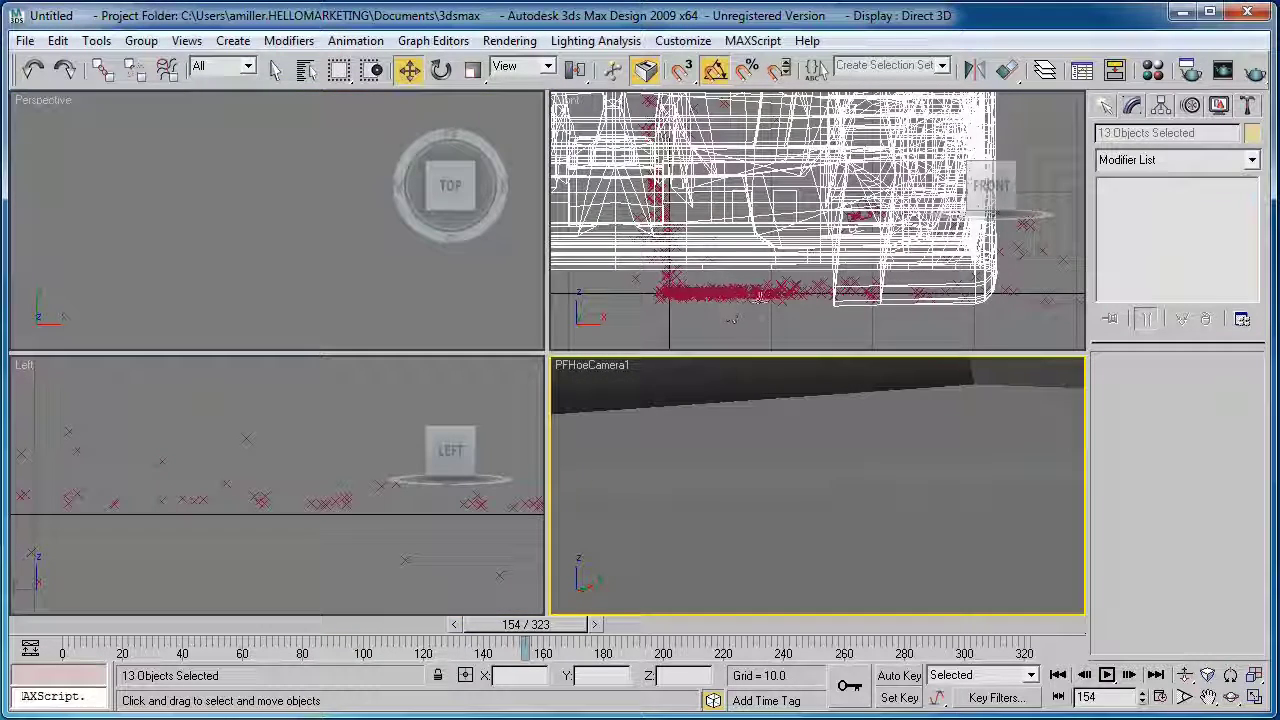
{"action": "right_click", "coordinate": [758, 317]}
{"action": "left_click", "coordinate": [764, 296]}
{"action": "scroll", "coordinate": [760, 285], "scroll_direction": "down", "scroll_amount": 4}
{"action": "scroll", "coordinate": [760, 280], "scroll_direction": "down", "scroll_amount": 3}
{"action": "left_click", "coordinate": [756, 155]}
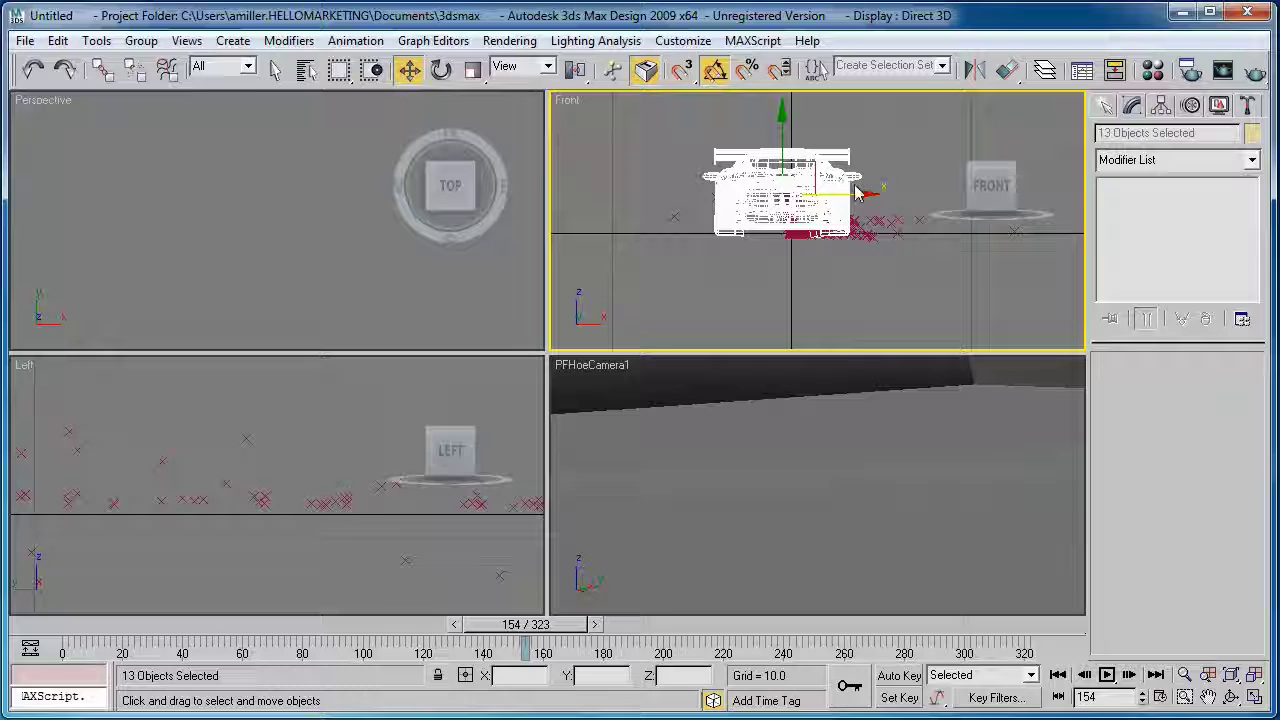
{"action": "left_click", "coordinate": [142, 42]}
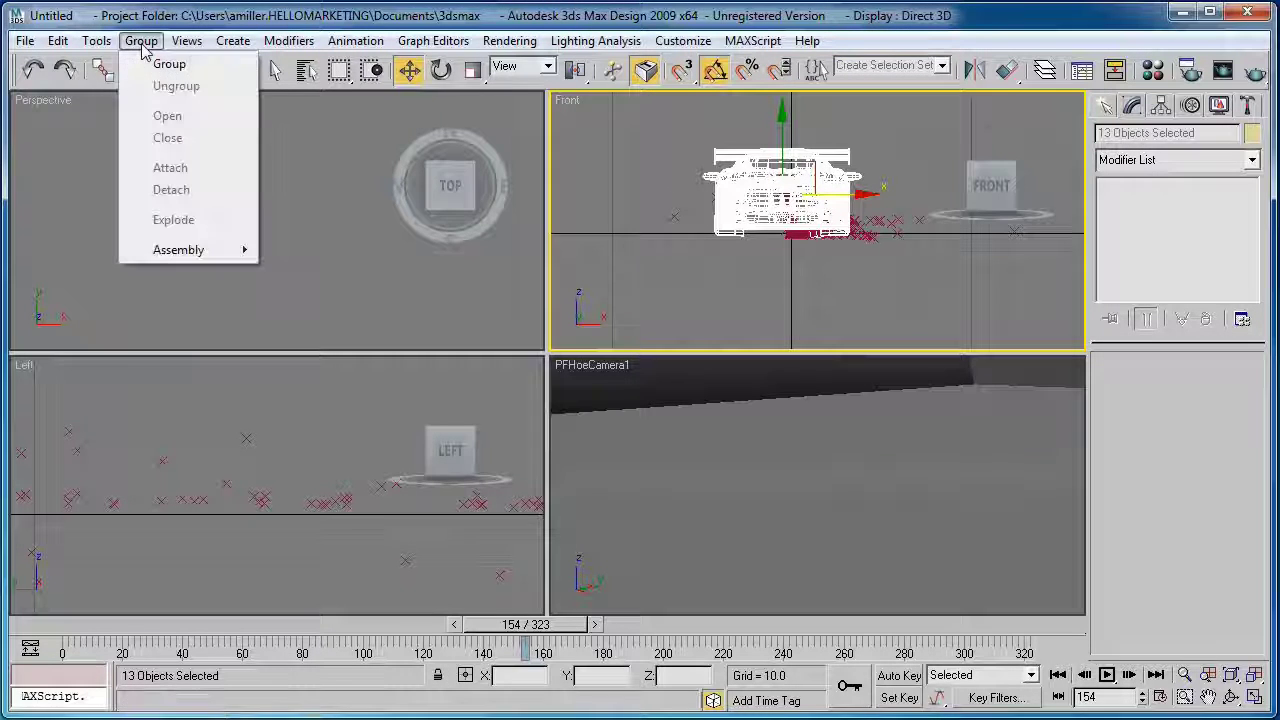
{"action": "left_click", "coordinate": [165, 63]}
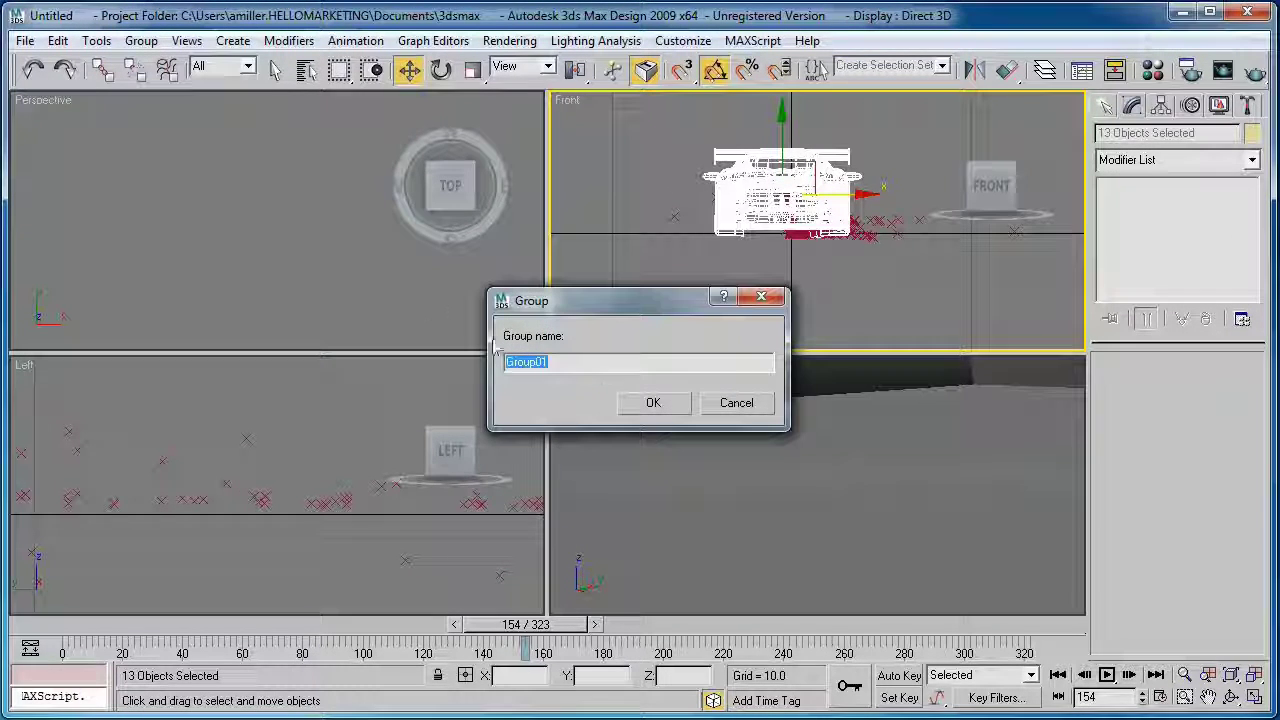
{"action": "type", "text": "C"}
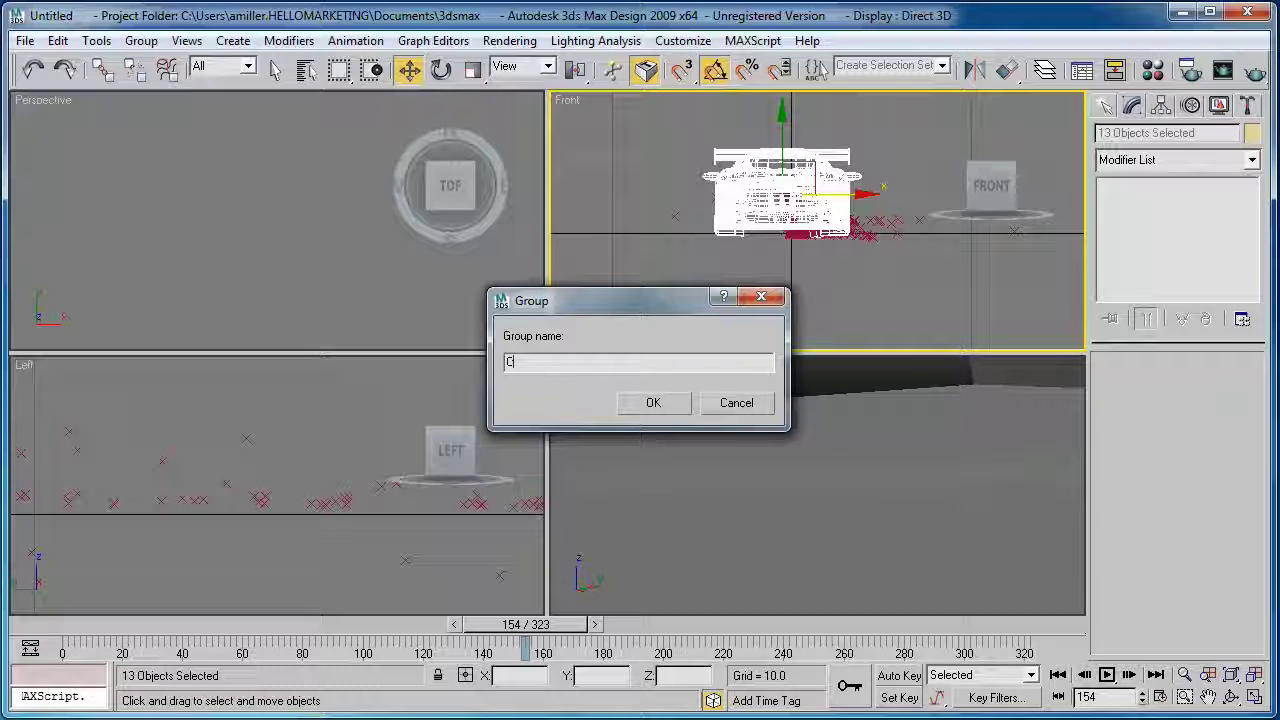
{"action": "type", "text": "arar"}
{"action": "left_click", "coordinate": [659, 410]}
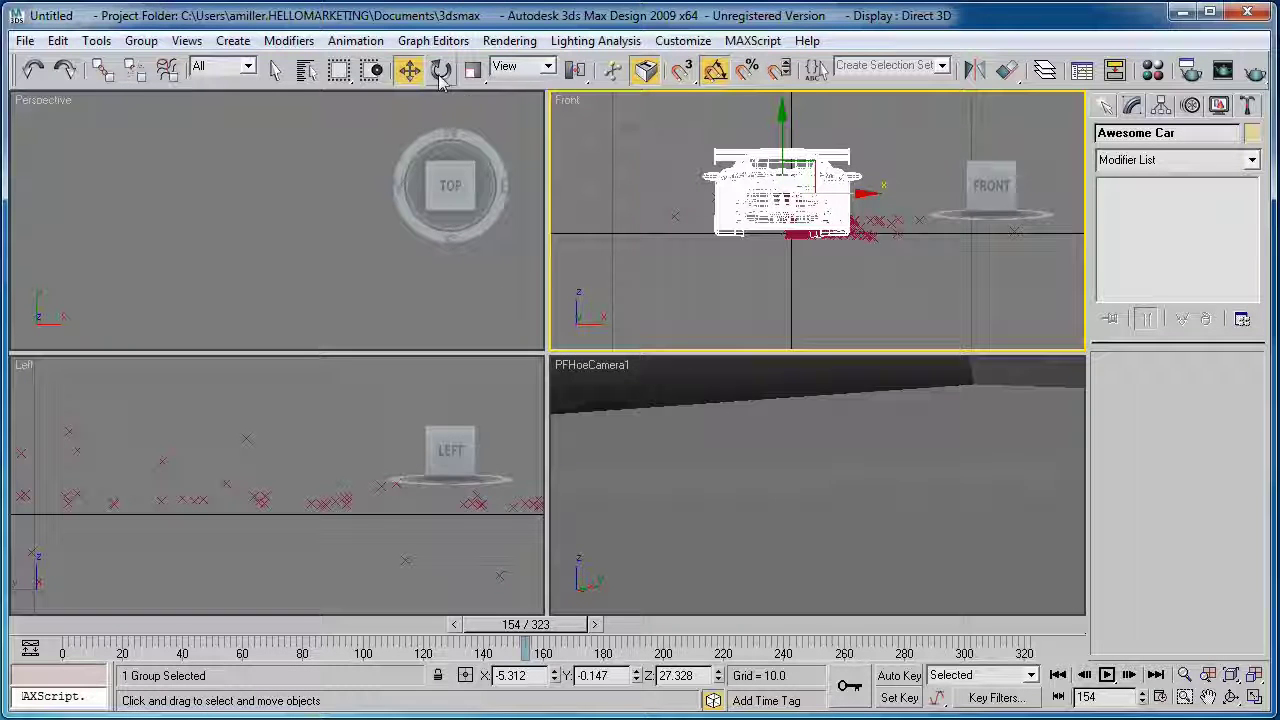
Uniformly scale the Awesome Car group down to about 21 percent in the front view
{"action": "left_click", "coordinate": [473, 69]}
{"action": "left_click_drag", "start_coordinate": [800, 175], "coordinate": [504, 336]}
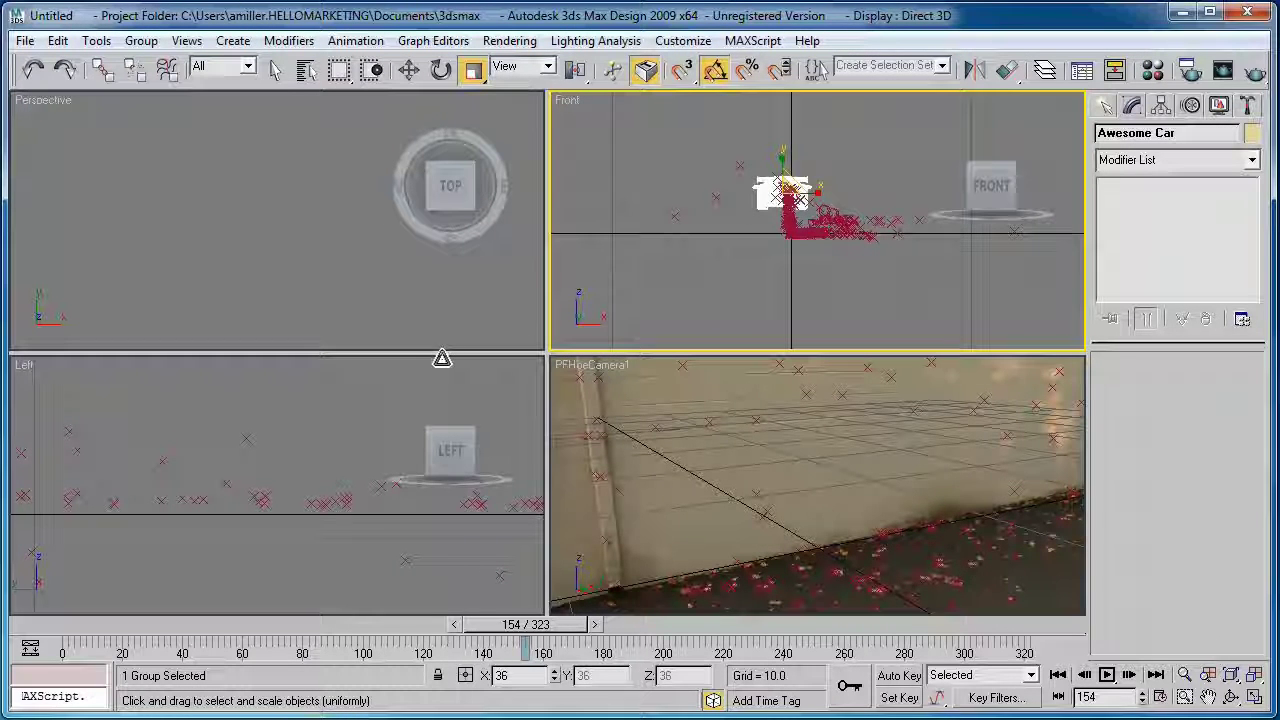
{"action": "scroll", "coordinate": [768, 255], "scroll_direction": "up", "scroll_amount": 2}
{"action": "left_click", "coordinate": [1254, 697]}
{"action": "left_click_drag", "start_coordinate": [445, 265], "coordinate": [346, 317]}
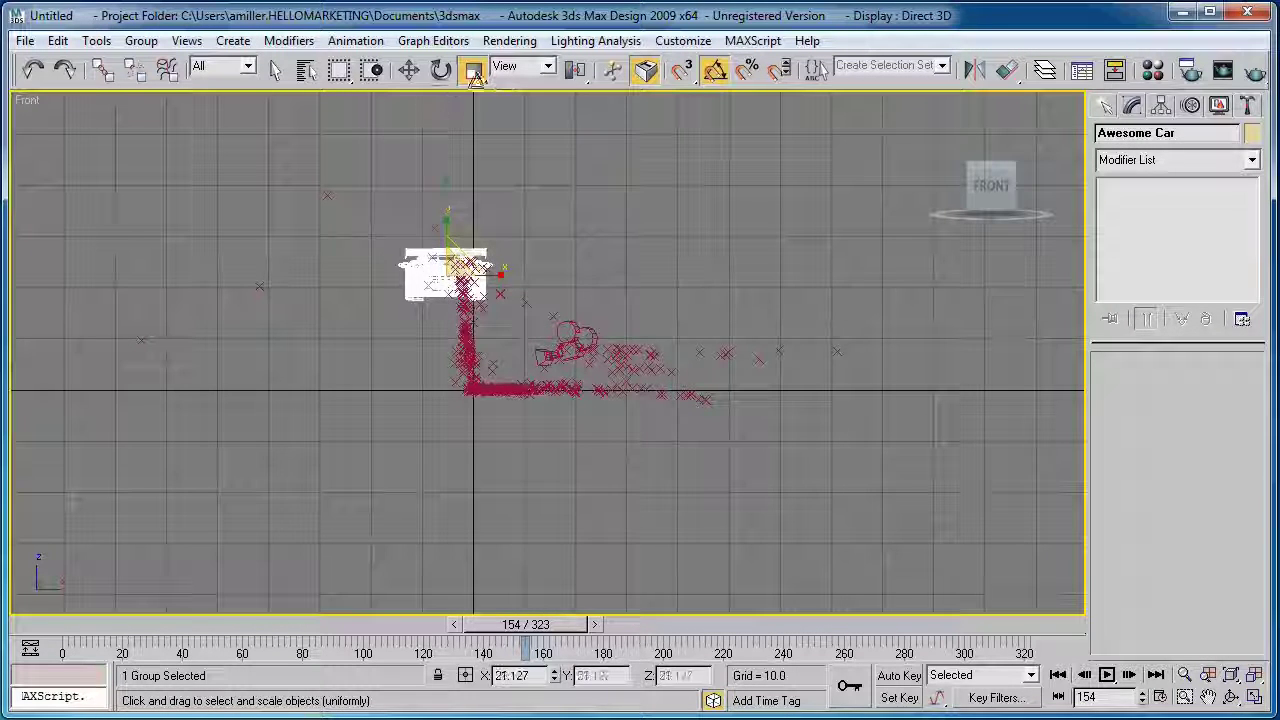
Move the car off the wall and down to the ground points, to X about 11.3 and Z about 6.1
{"action": "left_click", "coordinate": [409, 69]}
{"action": "left_click_drag", "start_coordinate": [508, 292], "coordinate": [596, 281]}
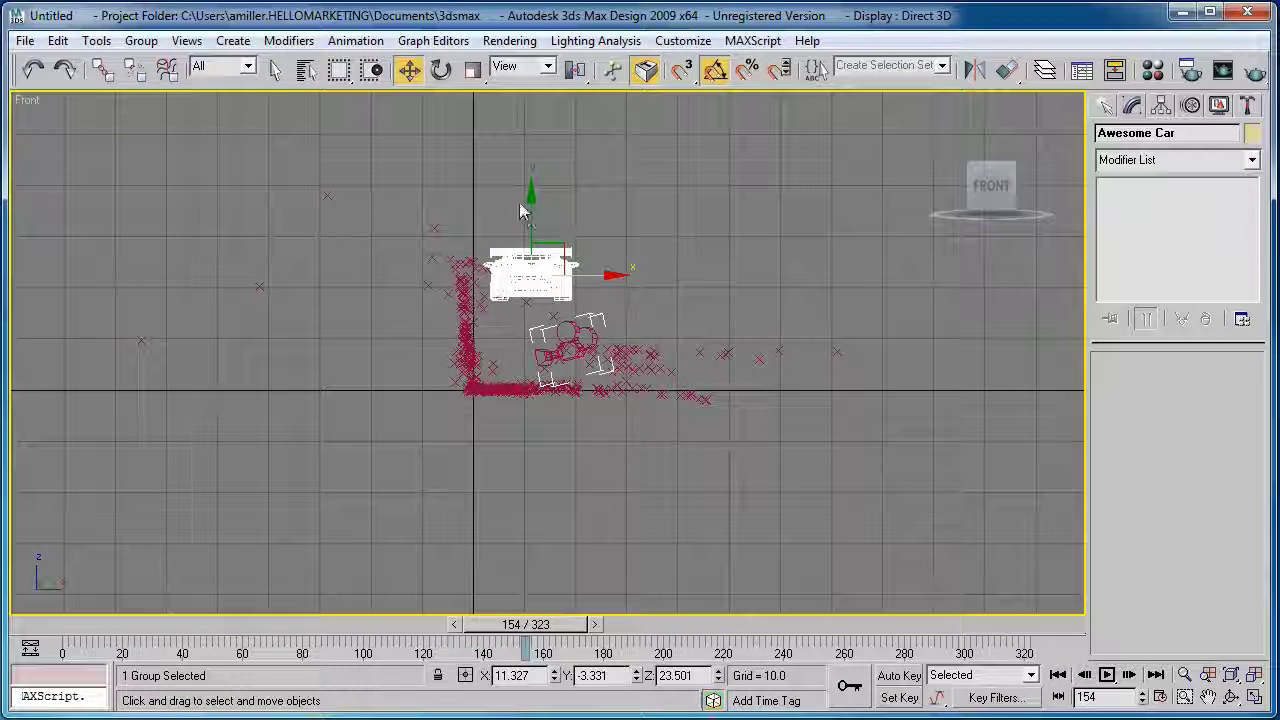
{"action": "left_click_drag", "start_coordinate": [528, 195], "coordinate": [524, 286]}
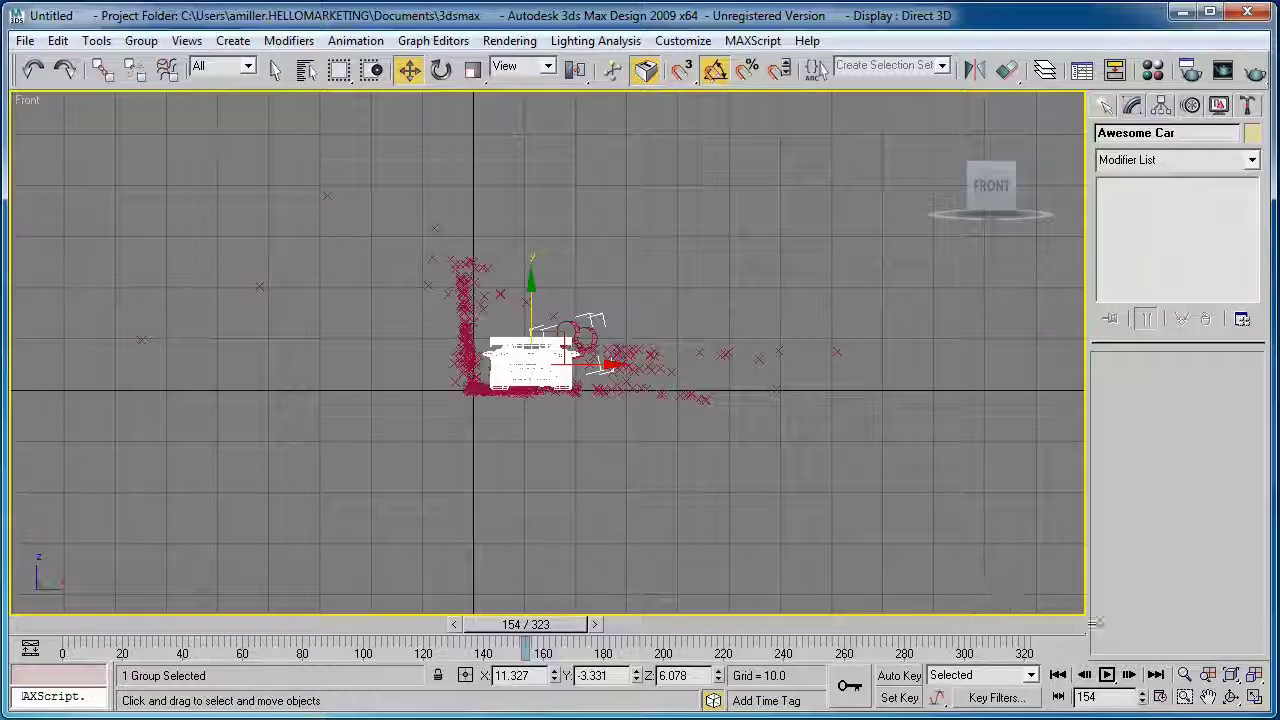
Uniformly scale the car down to about 5 percent in the PFHoeCamera1 view
{"action": "left_click", "coordinate": [1254, 697]}
{"action": "right_click", "coordinate": [700, 443]}
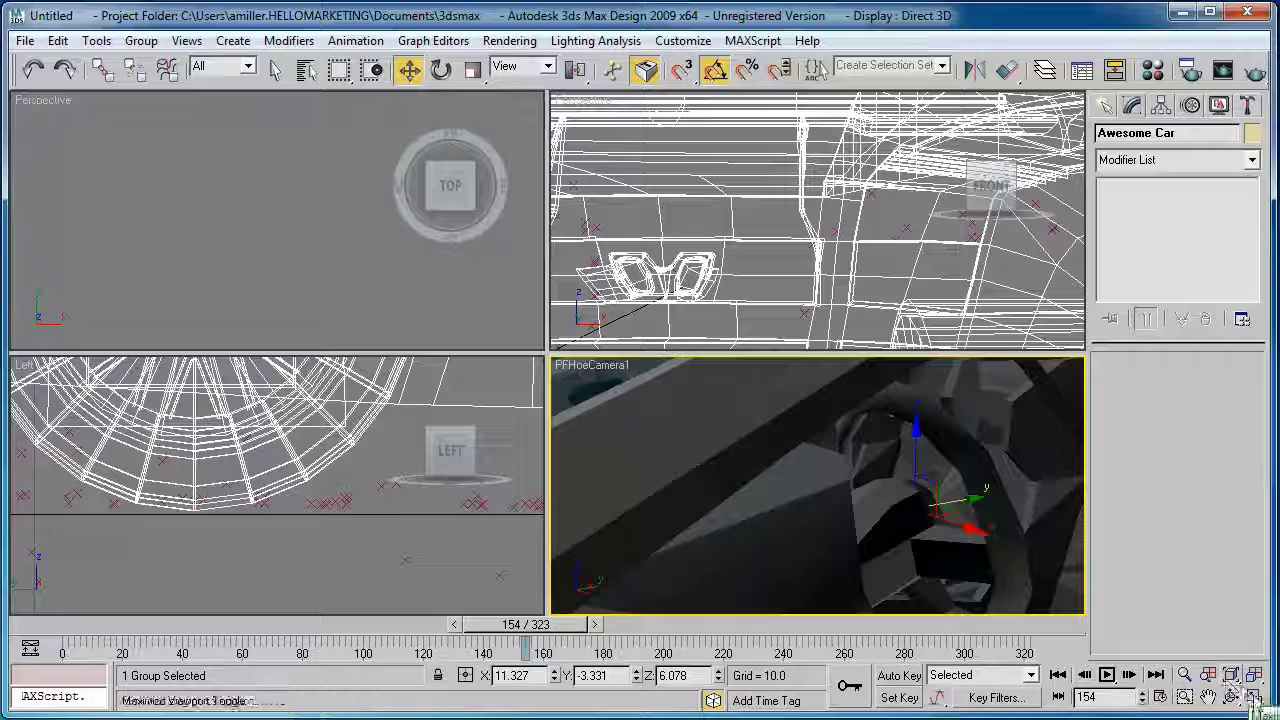
{"action": "left_click", "coordinate": [1254, 697]}
{"action": "left_click", "coordinate": [473, 69]}
{"action": "left_click_drag", "start_coordinate": [738, 385], "coordinate": [777, 532]}
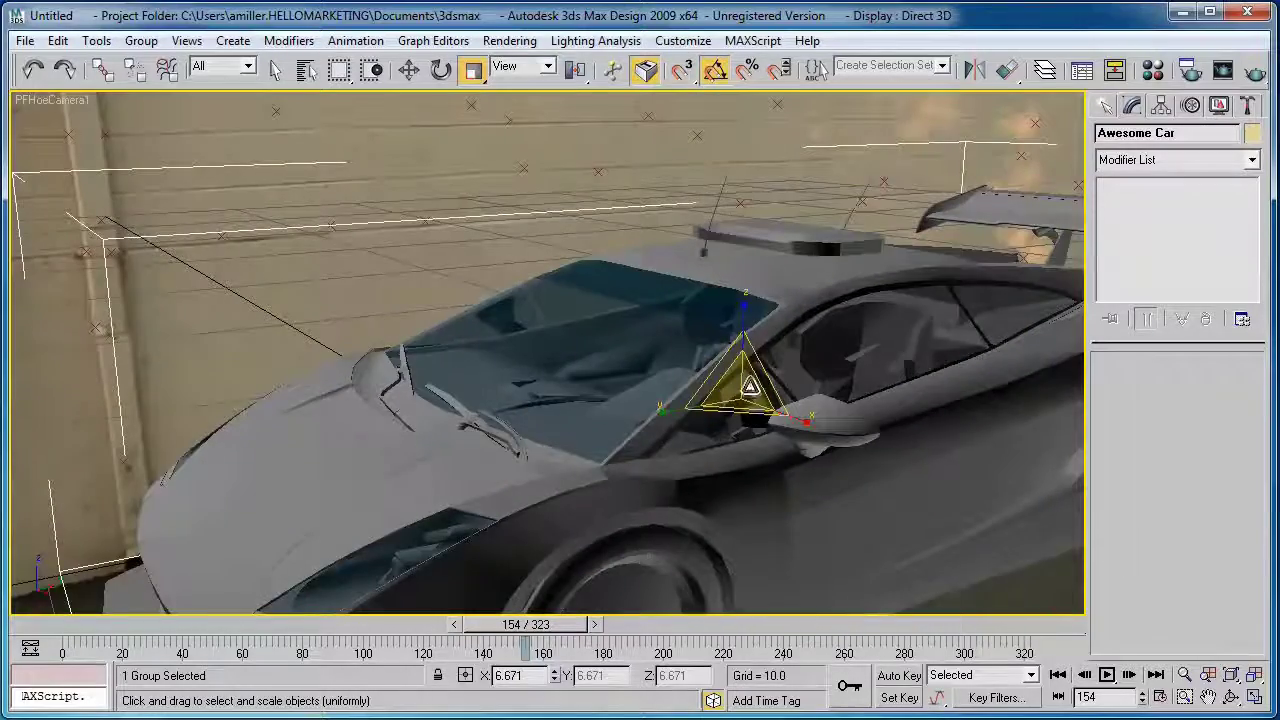
{"action": "left_click_drag", "start_coordinate": [750, 385], "coordinate": [649, 417]}
At frame 323, move the car about 14.5 units along the wall in Y
{"action": "left_click_drag", "start_coordinate": [526, 624], "coordinate": [1020, 627]}
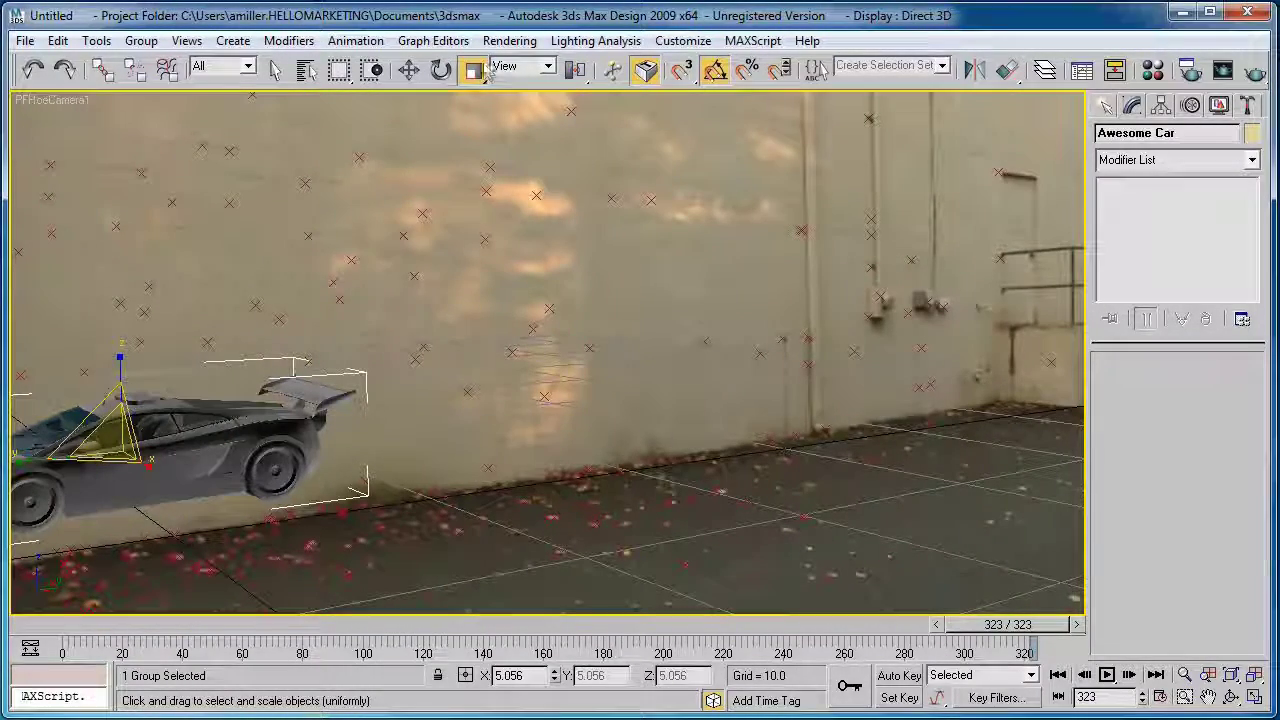
{"action": "left_click", "coordinate": [409, 68]}
{"action": "left_click_drag", "start_coordinate": [190, 446], "coordinate": [688, 417]}
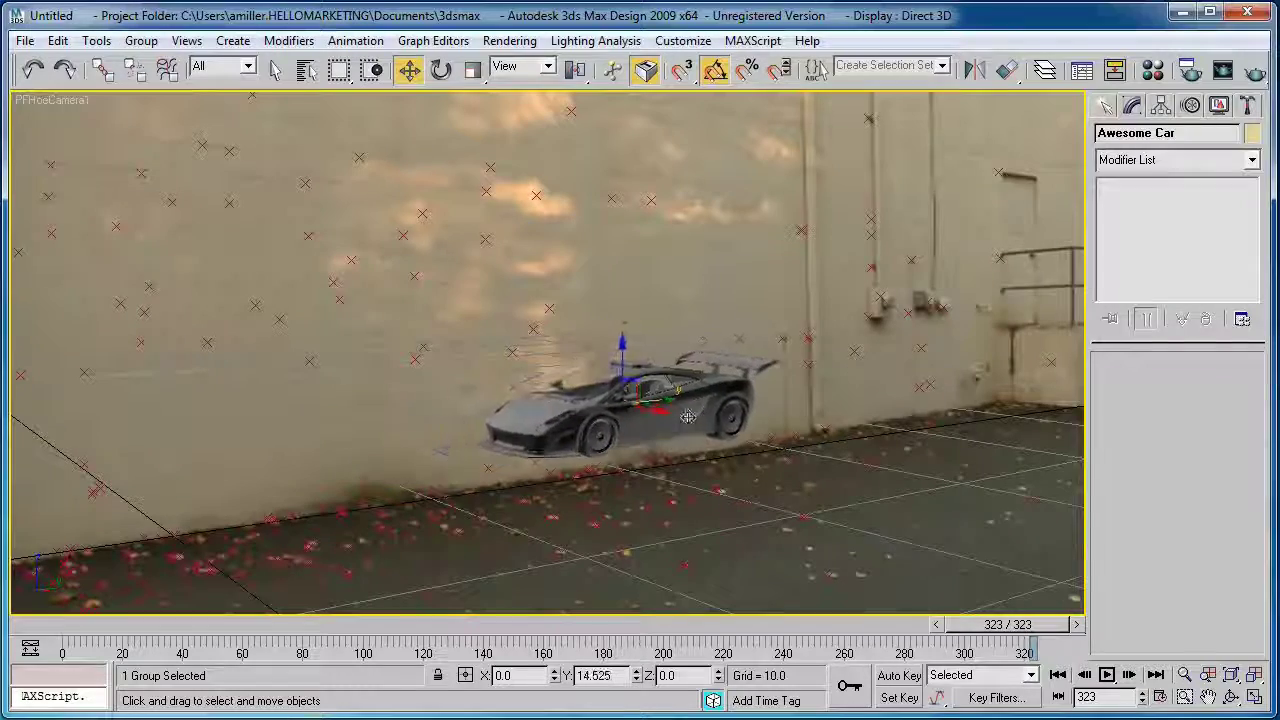
Enlarge the car uniformly to about 11.5 percent and shift it along the wall to Y about 8.95
{"action": "left_click", "coordinate": [473, 68]}
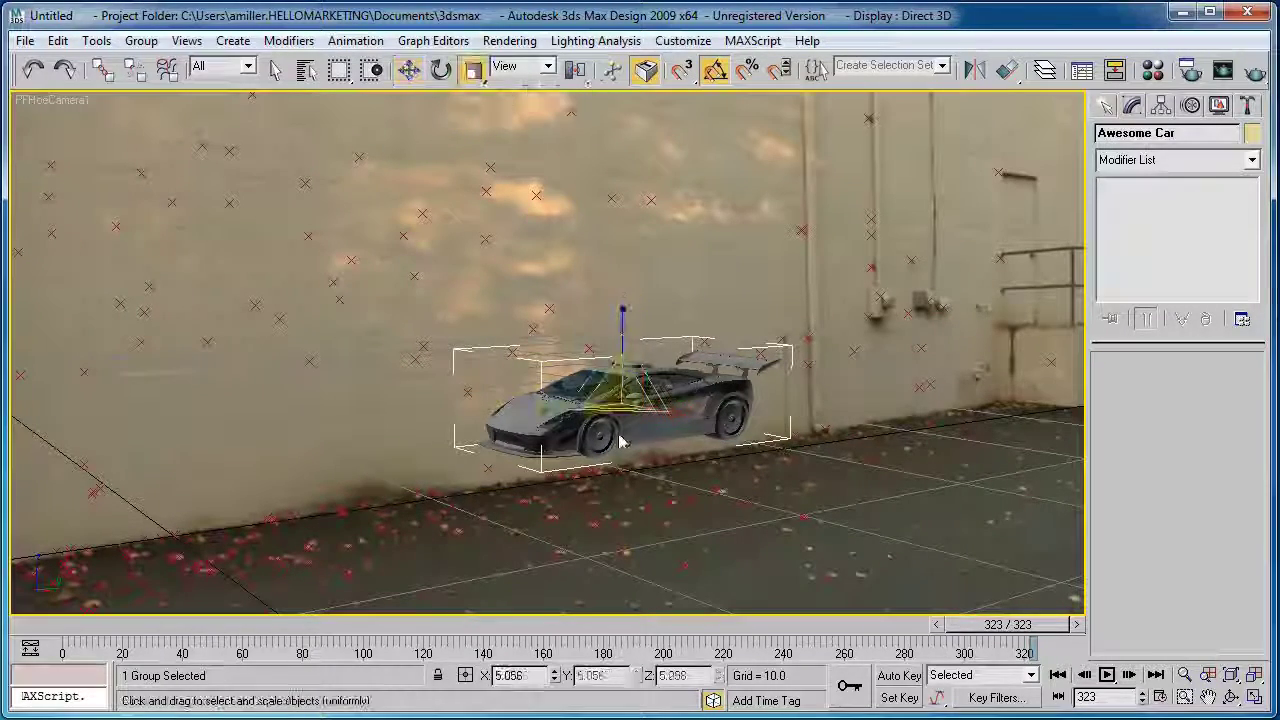
{"action": "left_click_drag", "start_coordinate": [632, 411], "coordinate": [962, 263]}
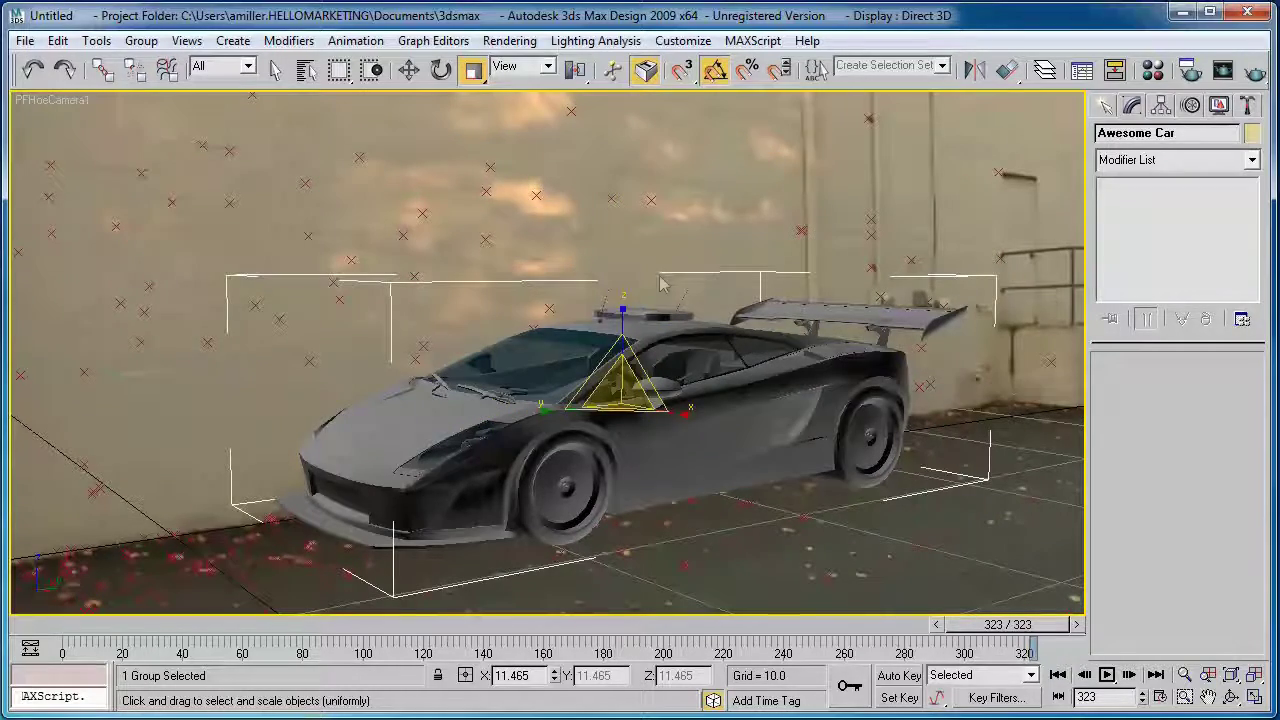
{"action": "left_click", "coordinate": [409, 68]}
{"action": "left_click_drag", "start_coordinate": [675, 398], "coordinate": [625, 402]}
At frame 74, move the car closer to the wall and lower, to X about 4.8 and Z about 1.3
{"action": "left_click_drag", "start_coordinate": [965, 628], "coordinate": [226, 588]}
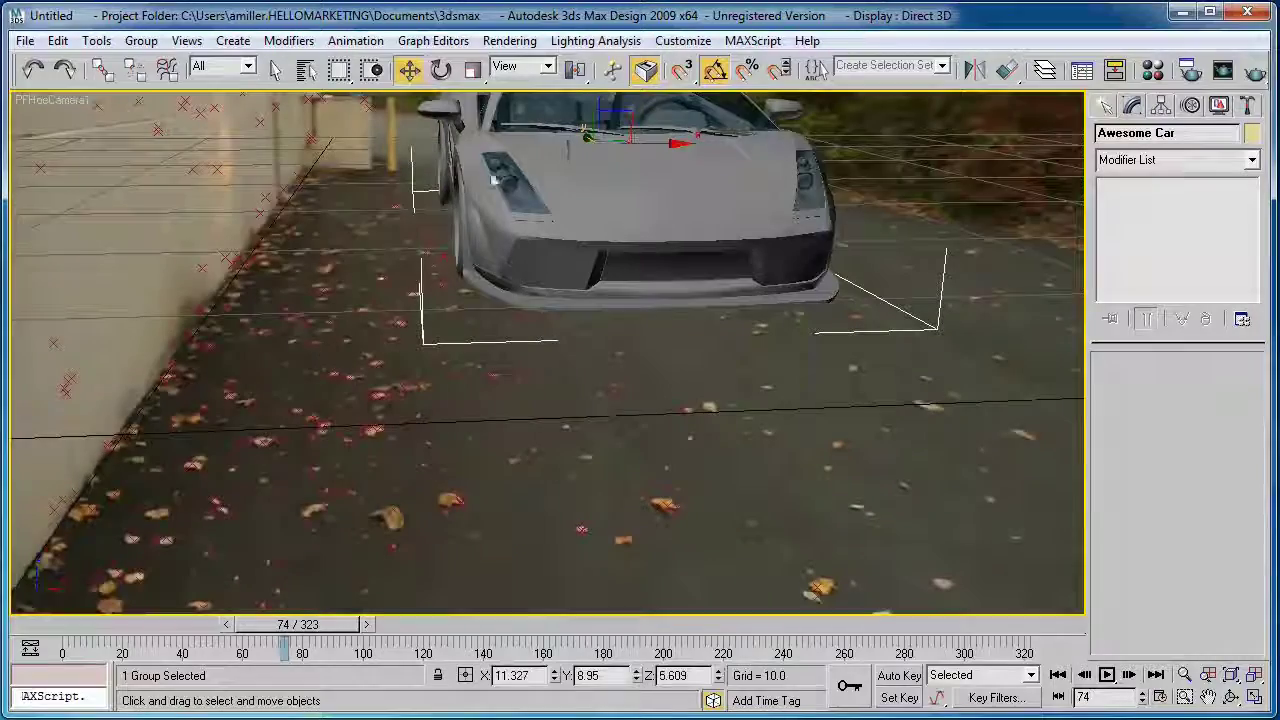
{"action": "left_click_drag", "start_coordinate": [592, 135], "coordinate": [466, 286]}
{"action": "right_click", "coordinate": [600, 285]}
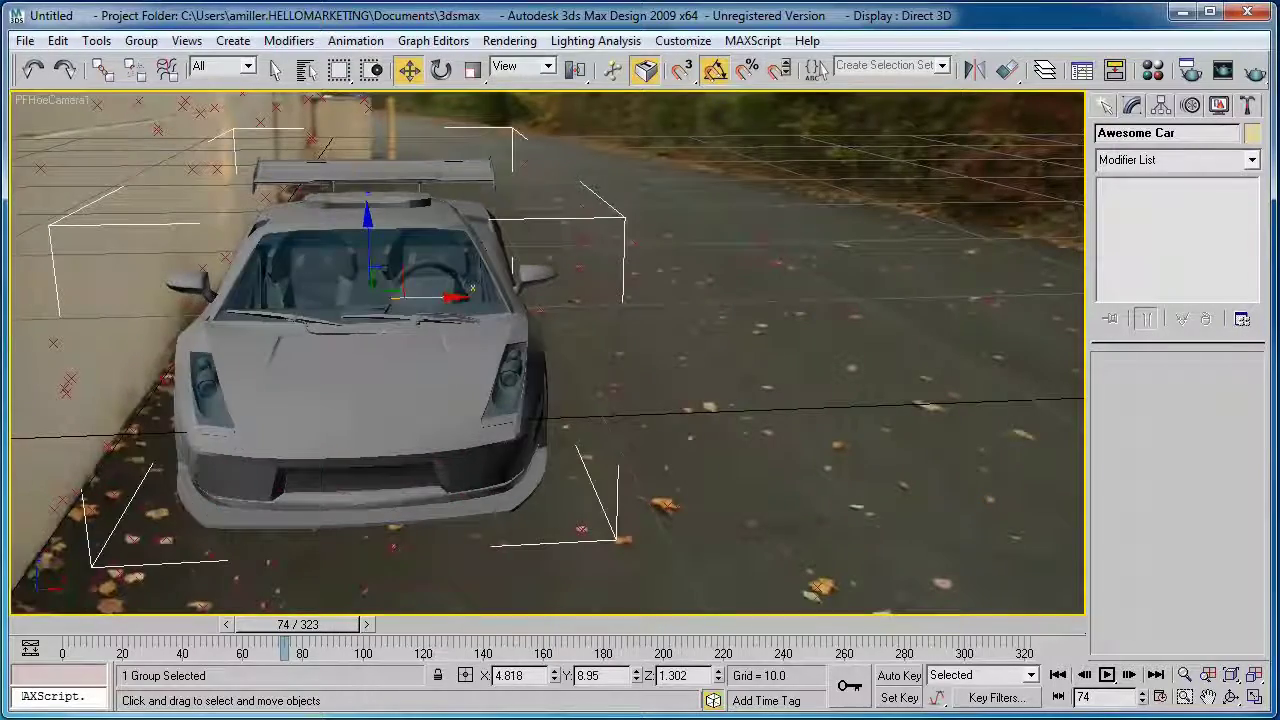
{"action": "left_click", "coordinate": [1254, 697]}
{"action": "left_click", "coordinate": [736, 202]}
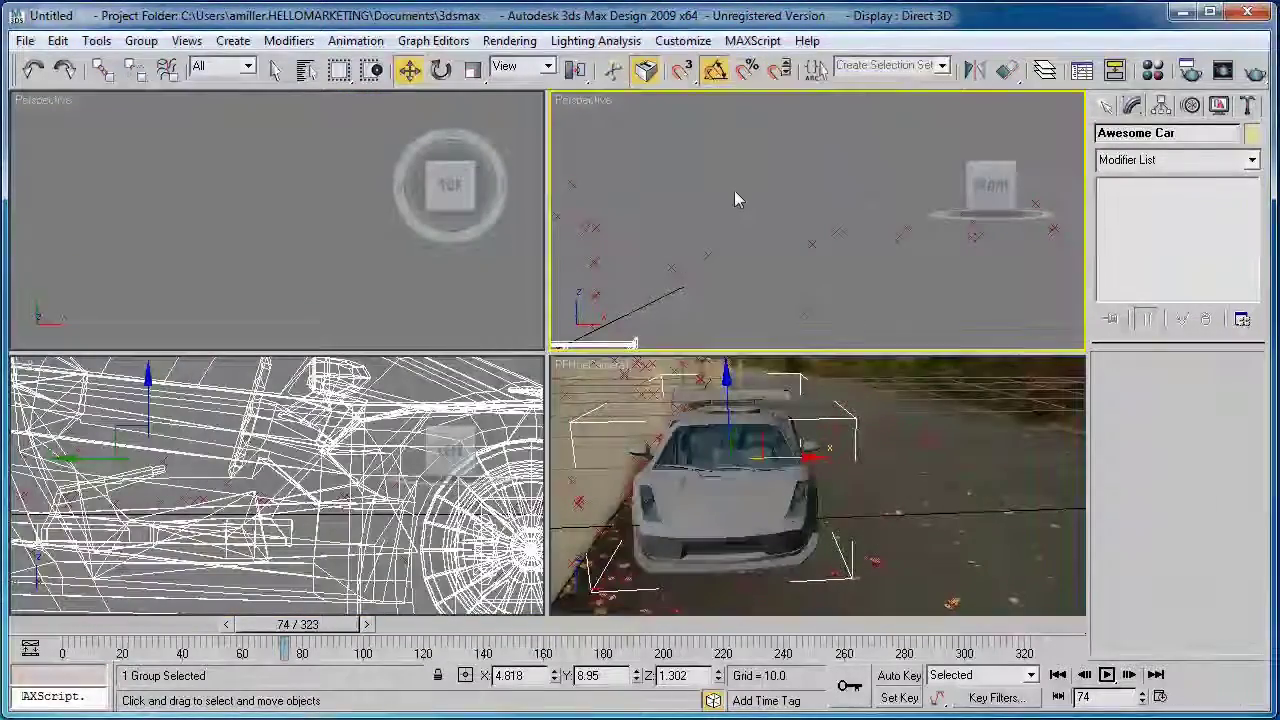
{"action": "scroll", "coordinate": [753, 253], "scroll_direction": "up", "scroll_amount": 3}
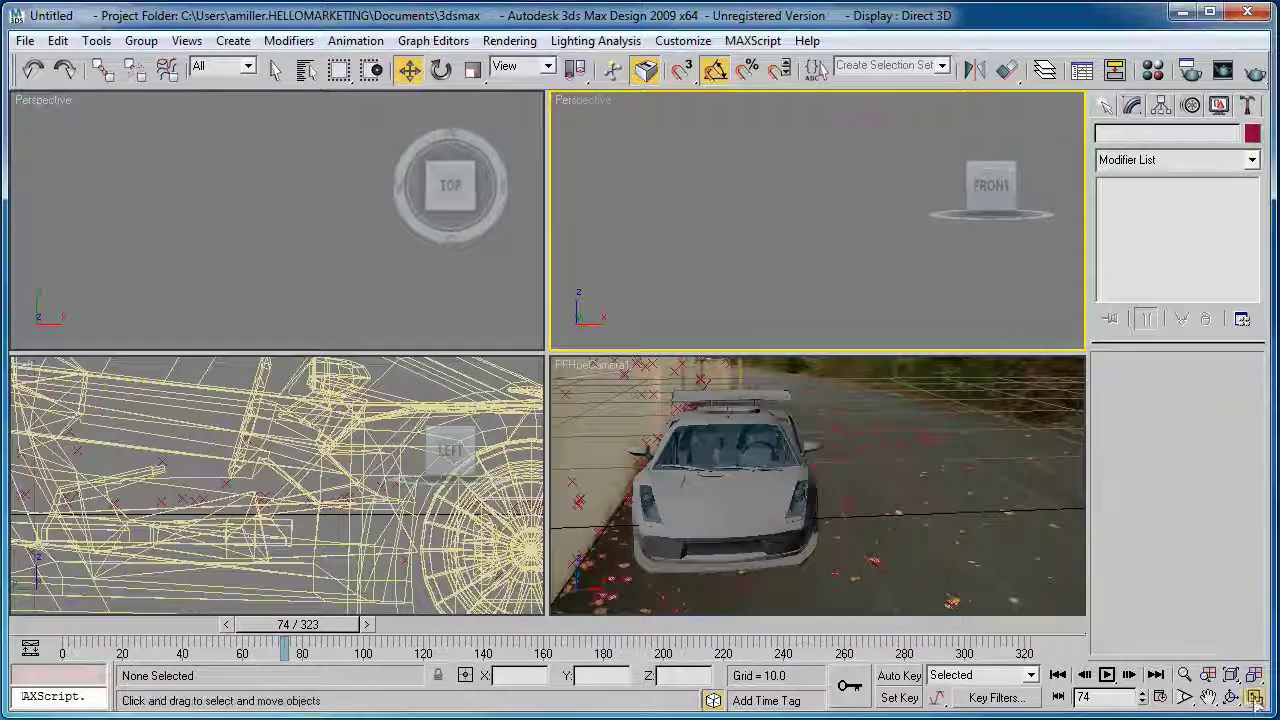
{"action": "key", "text": "alt+w"}
{"action": "scroll", "coordinate": [567, 368], "scroll_direction": "down", "scroll_amount": 3}
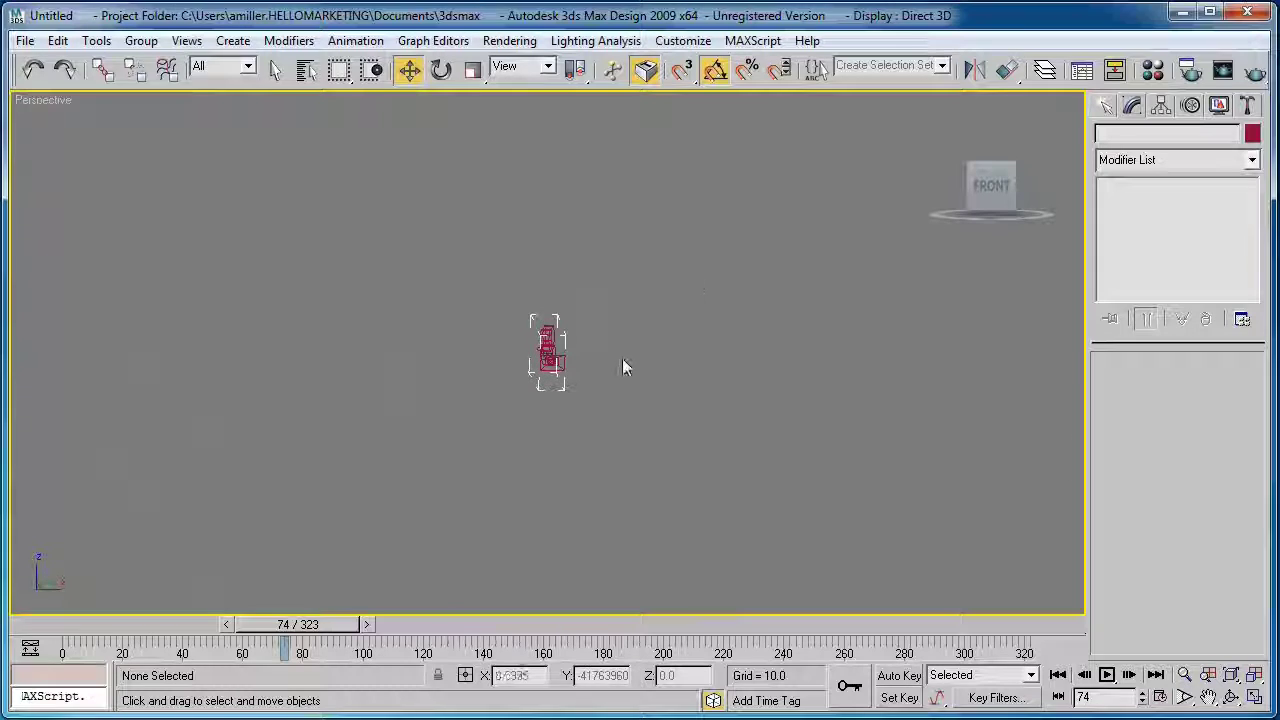
{"action": "left_click_drag", "start_coordinate": [330, 624], "coordinate": [489, 624]}
{"action": "key", "text": "w"}
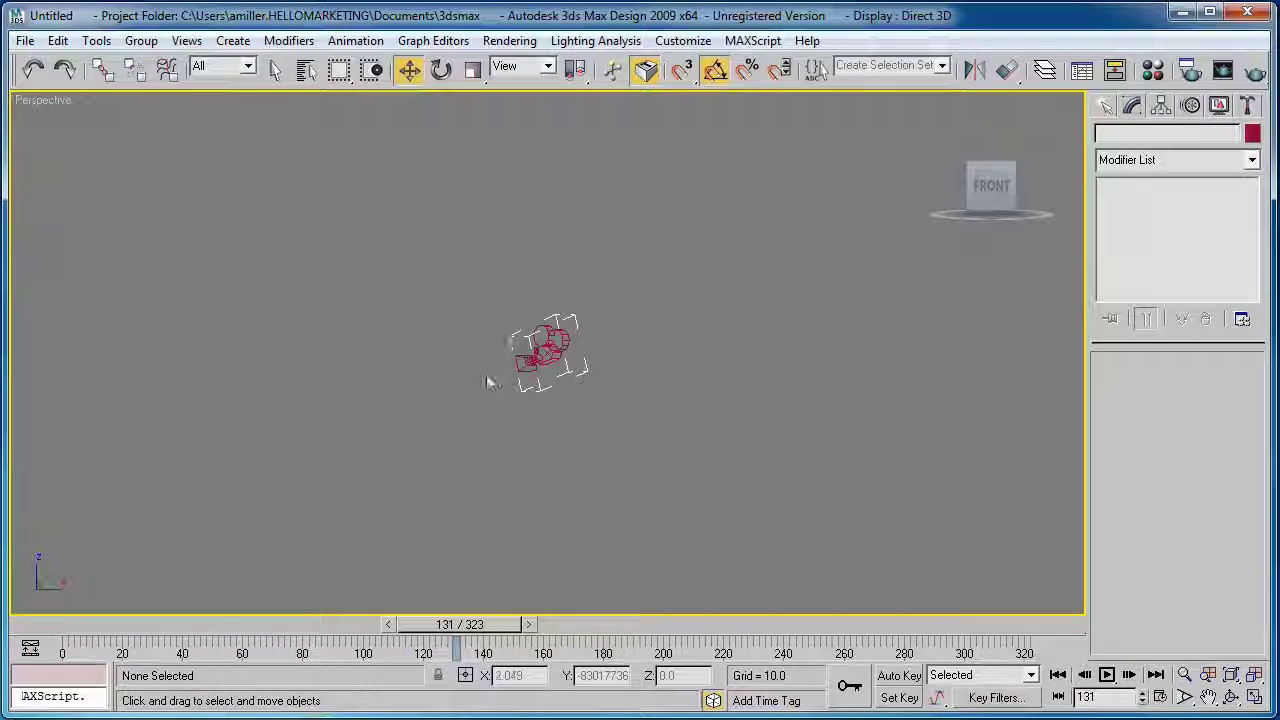
{"action": "middle_click_drag", "start_coordinate": [412, 424], "coordinate": [600, 400]}
{"action": "middle_click_drag", "start_coordinate": [440, 408], "coordinate": [606, 402]}
{"action": "key", "text": "alt+w"}
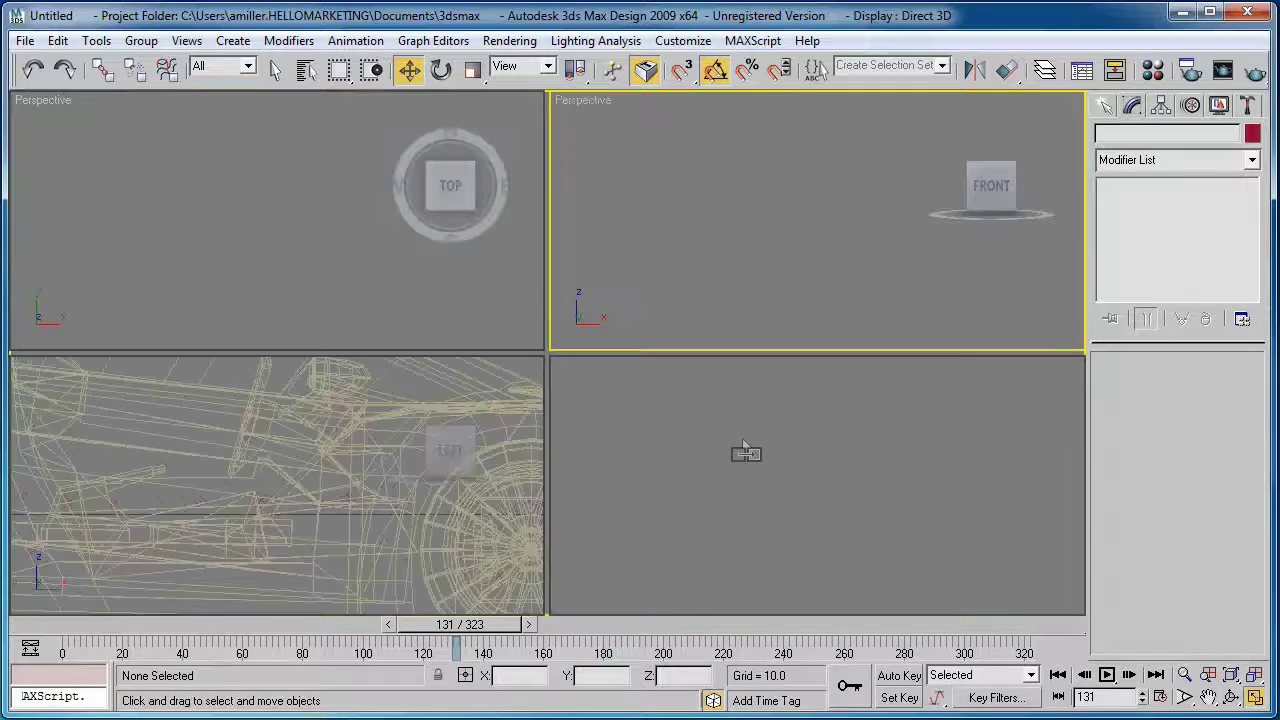
In the left view, raise the car to Z about 3.5 so its wheels rest on the ground tracking points
{"action": "left_click", "coordinate": [272, 466]}
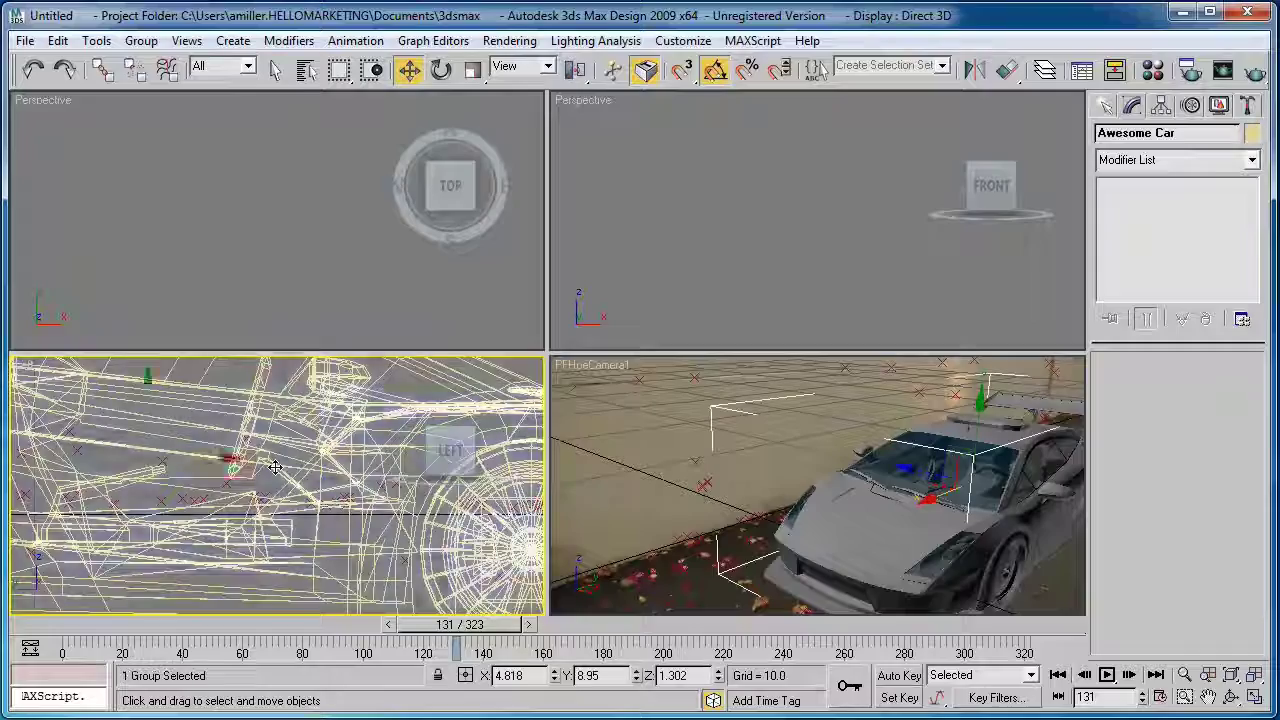
{"action": "scroll", "coordinate": [272, 470], "scroll_direction": "down", "scroll_amount": 10}
{"action": "scroll", "coordinate": [266, 530], "scroll_direction": "down", "scroll_amount": 3}
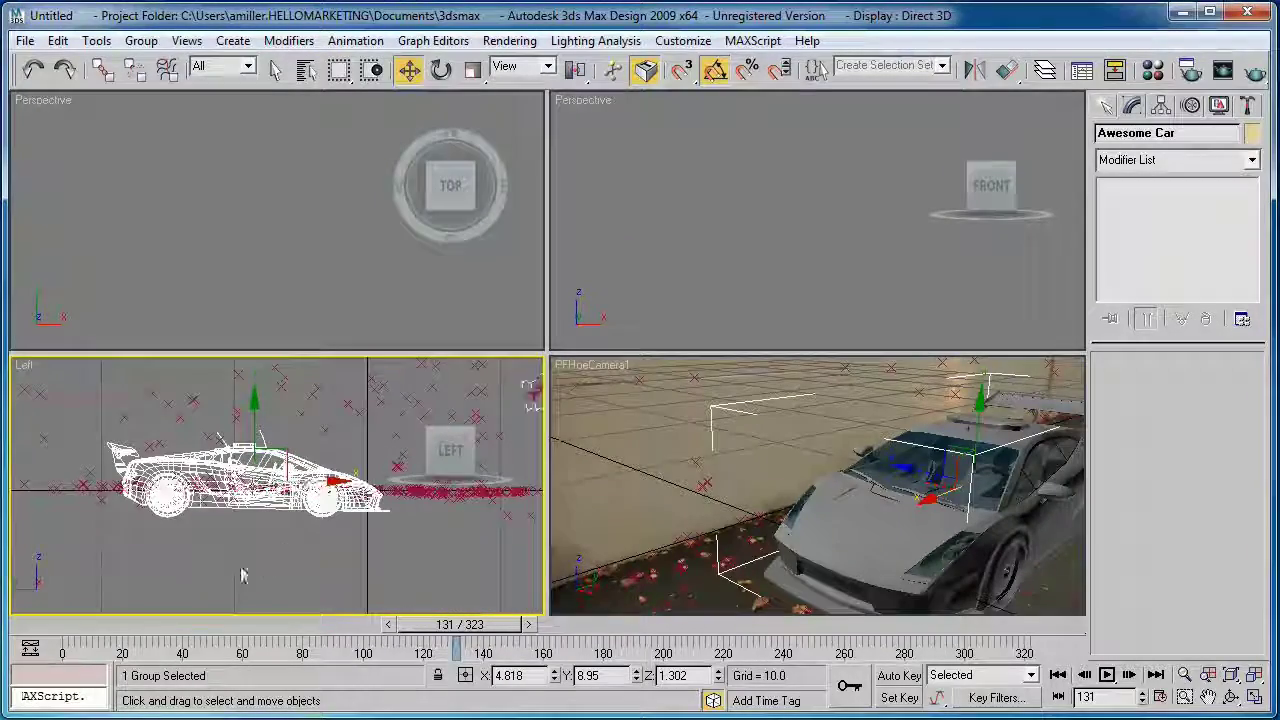
{"action": "left_click_drag", "start_coordinate": [254, 411], "coordinate": [255, 391]}
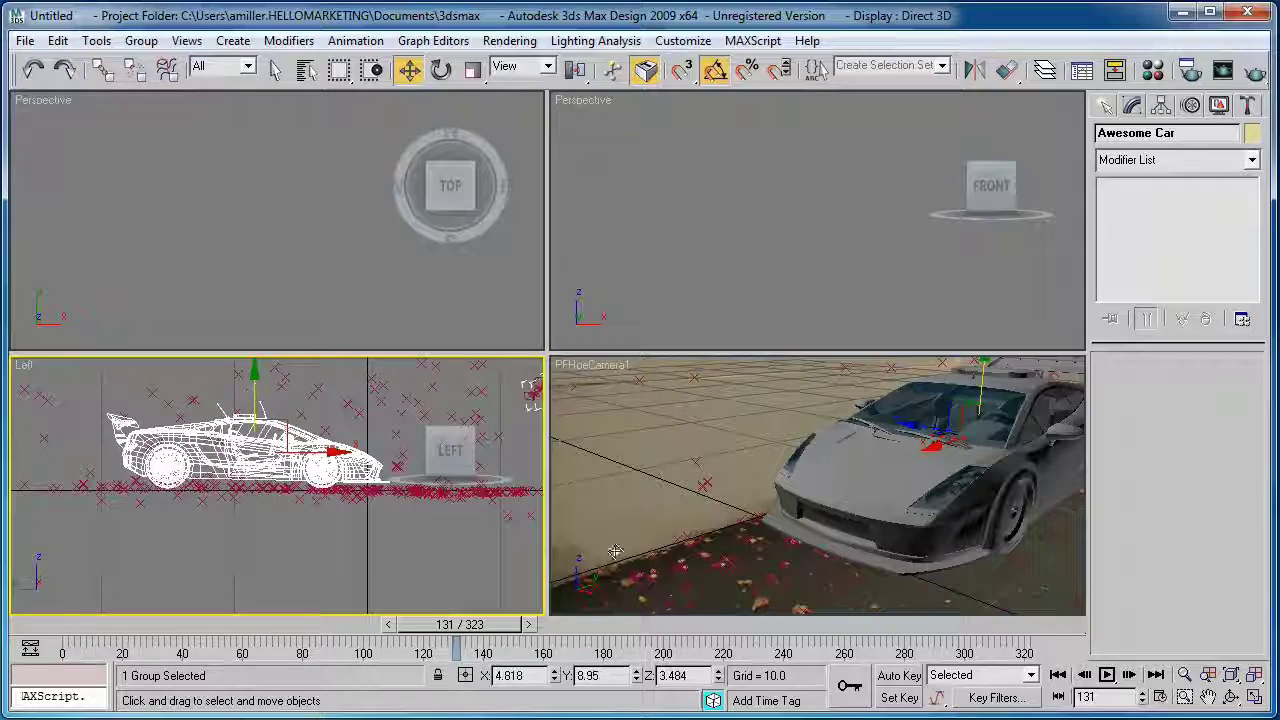
{"action": "middle_click_drag", "start_coordinate": [336, 472], "coordinate": [305, 547]}
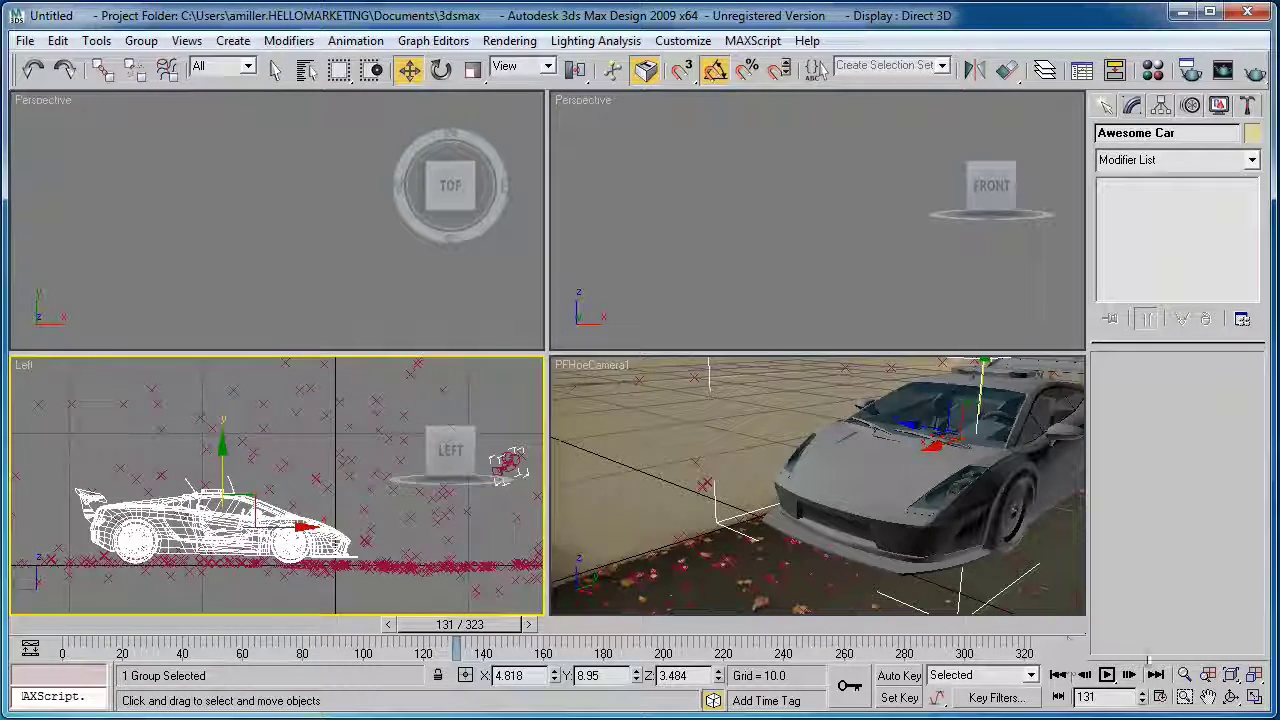
At frame 73 in the camera view, adjust the car's position to X about 5.07 and check its placement at frame 323
{"action": "right_click", "coordinate": [705, 485]}
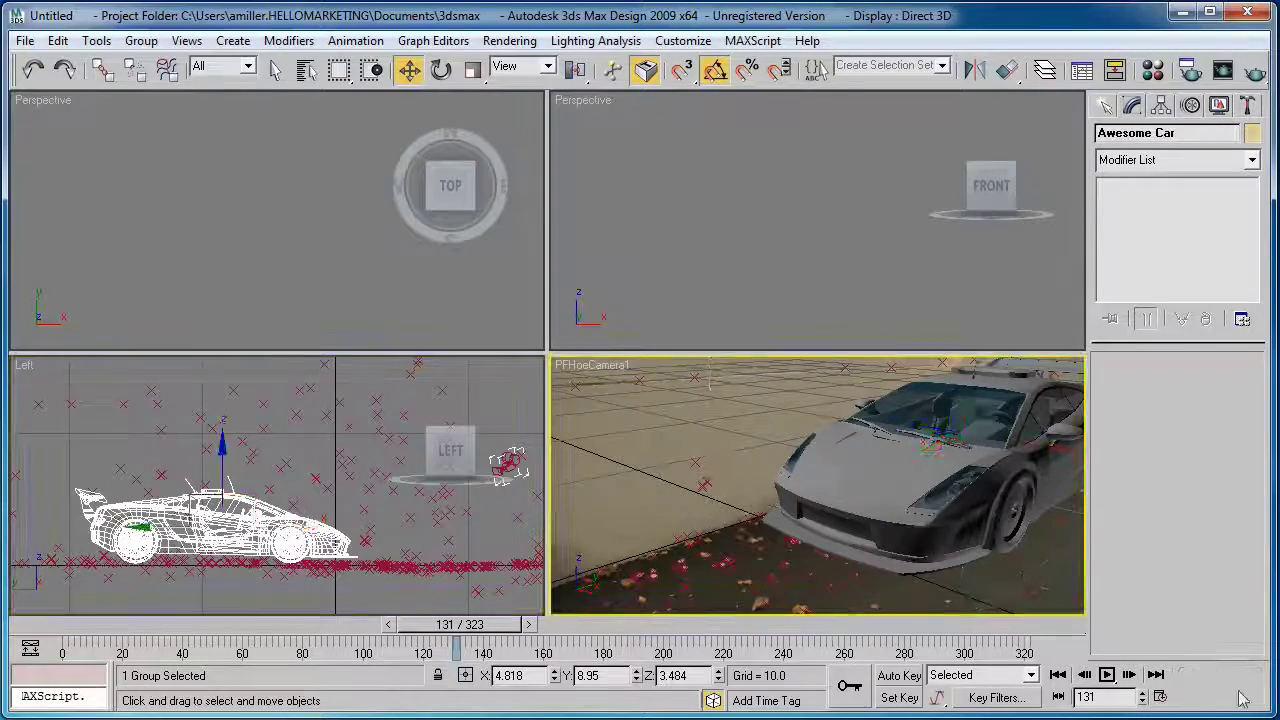
{"action": "left_click", "coordinate": [680, 460]}
{"action": "key", "text": "alt+w"}
{"action": "left_click_drag", "start_coordinate": [459, 624], "coordinate": [305, 610]}
{"action": "key", "text": "w"}
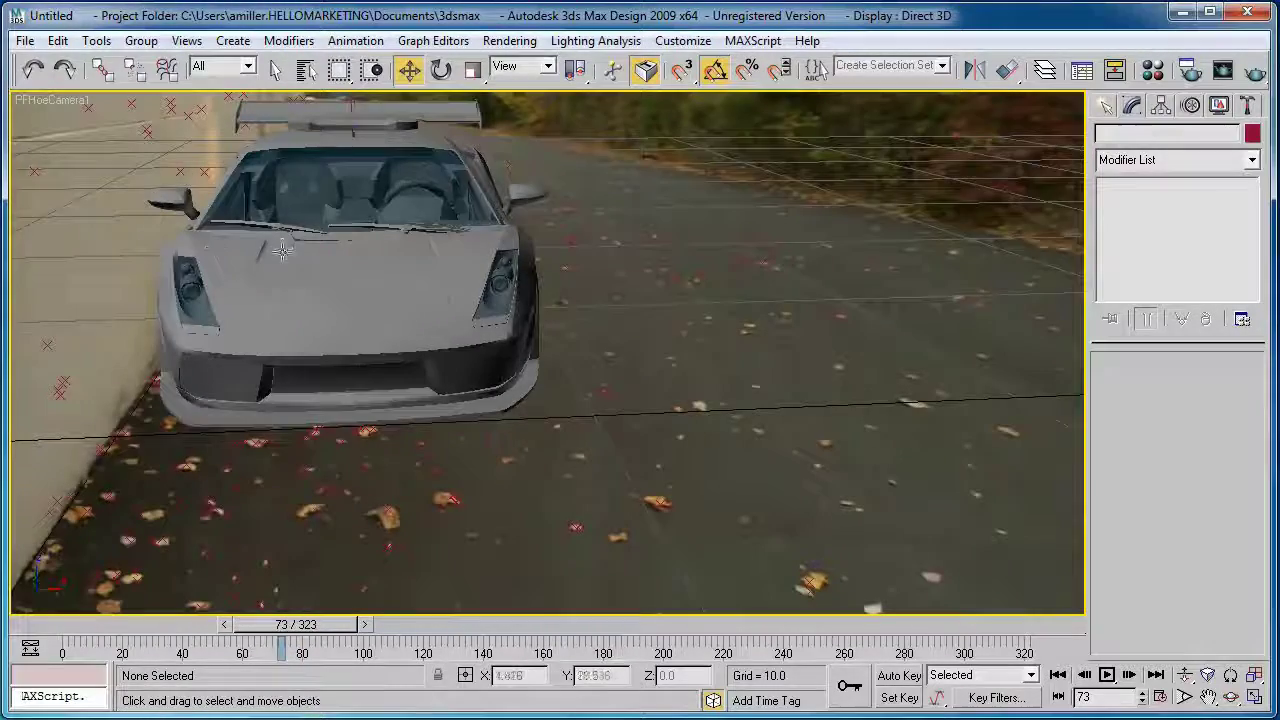
{"action": "left_click", "coordinate": [282, 250]}
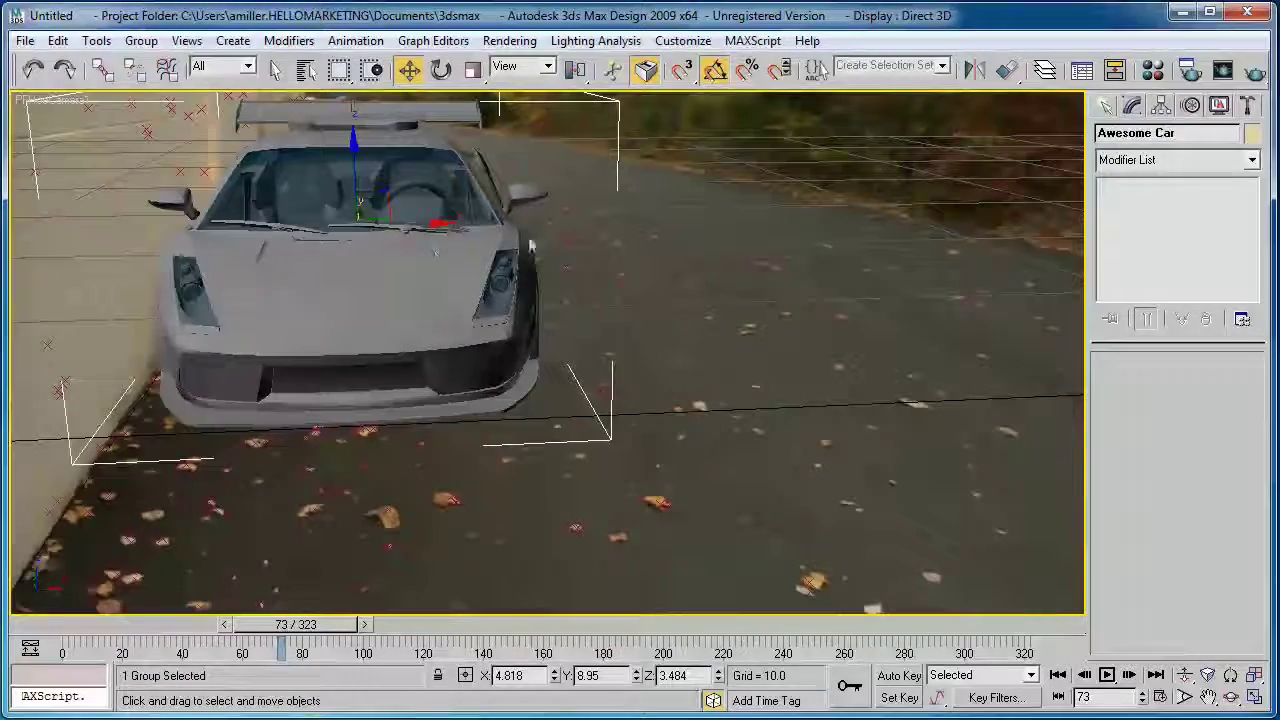
{"action": "left_click_drag", "start_coordinate": [427, 222], "coordinate": [365, 205]}
{"action": "left_click_drag", "start_coordinate": [295, 624], "coordinate": [1093, 660]}
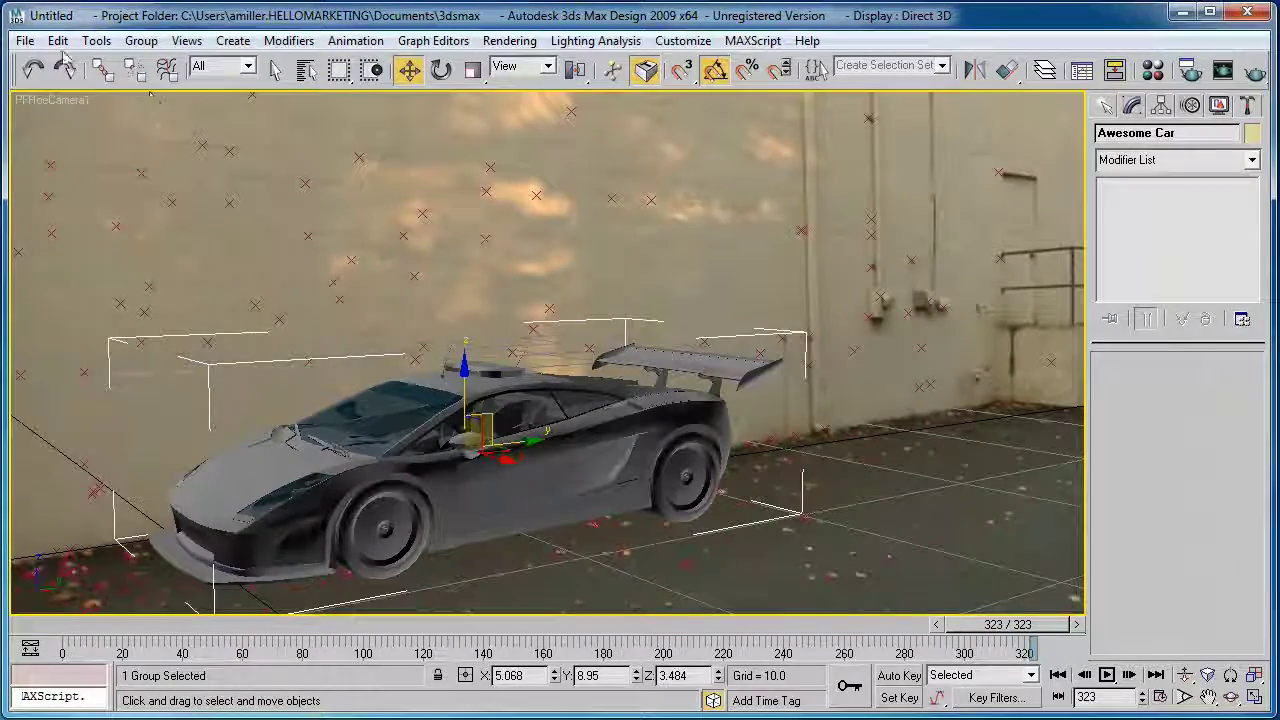
Save the scene to the Desktop as "Scene for Plus Members... that means YOU"
{"action": "left_click", "coordinate": [24, 40]}
{"action": "left_click", "coordinate": [77, 225]}
{"action": "left_click", "coordinate": [197, 131]}
{"action": "left_click", "coordinate": [135, 151]}
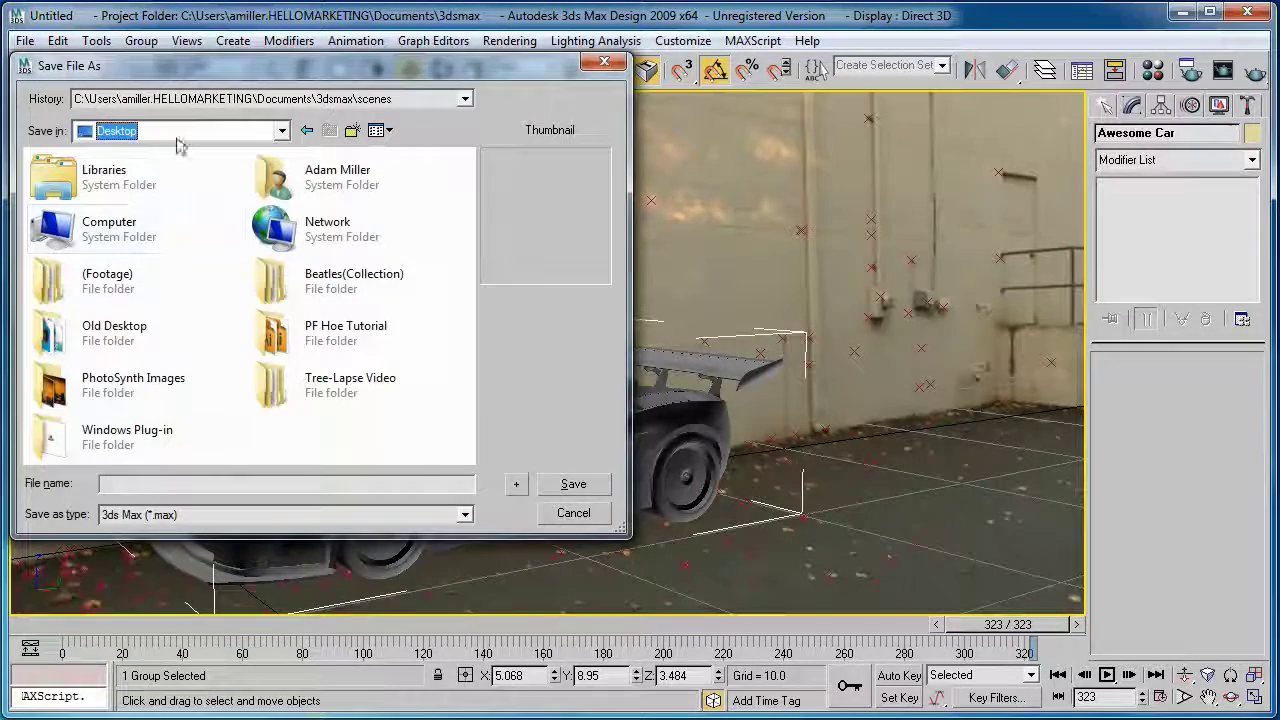
{"action": "type", "text": "Scene for Flus Memebers... that"}
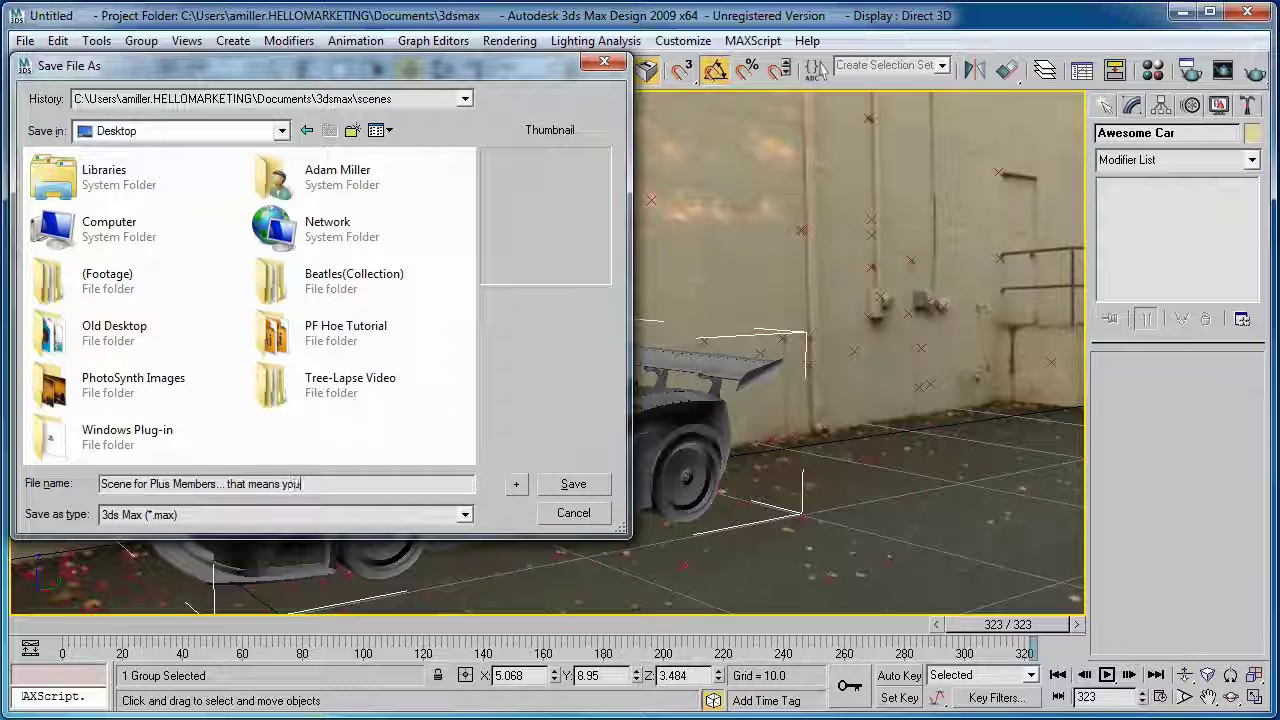
{"action": "key", "text": "BackSpace"}
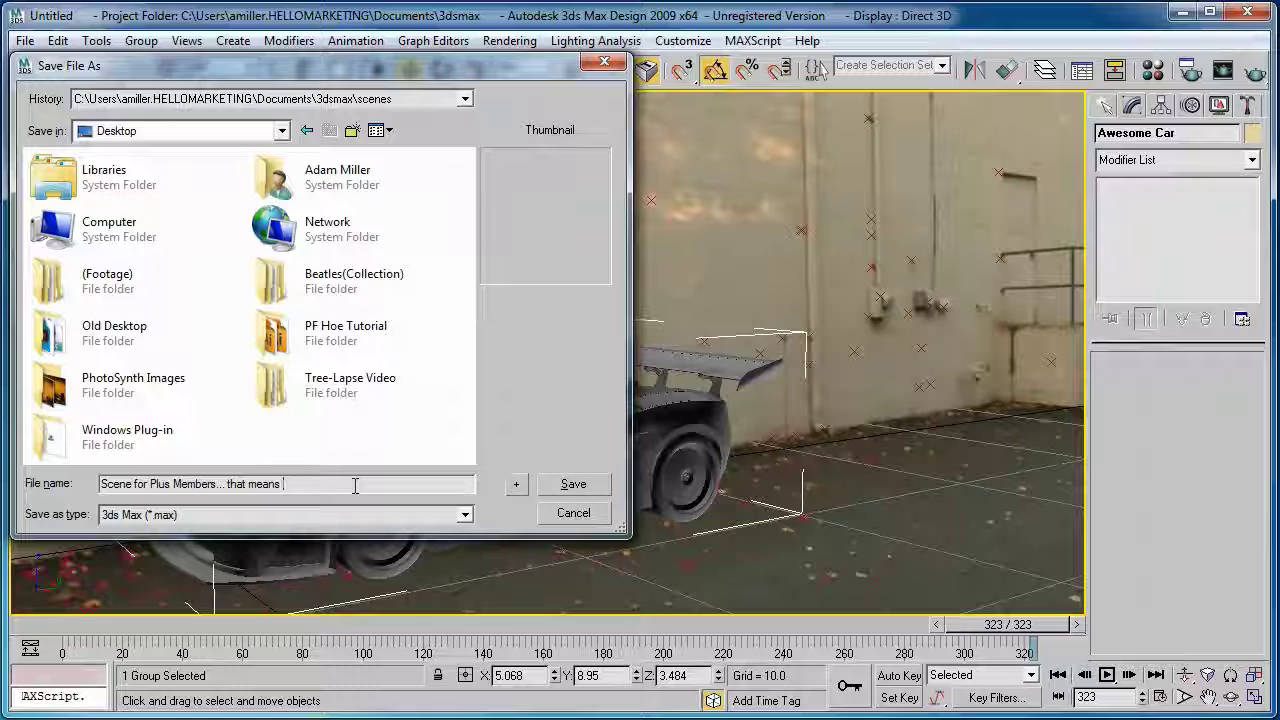
{"action": "type", "text": "OU"}
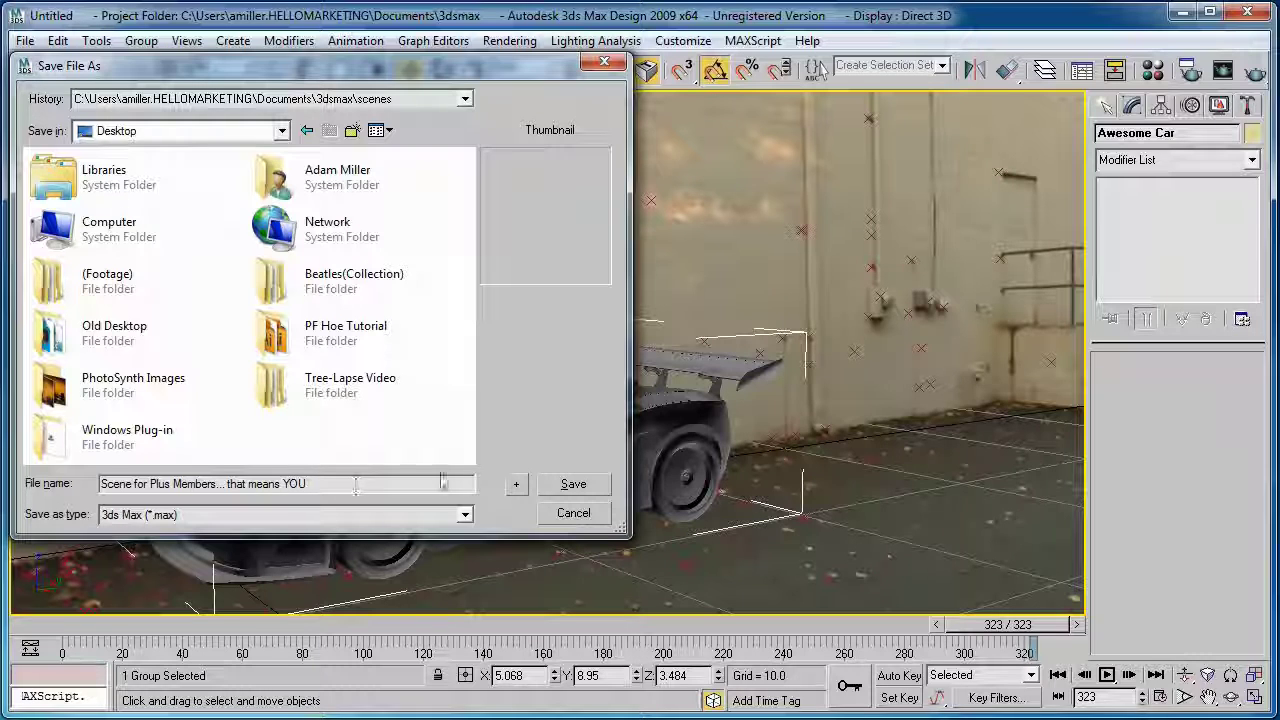
{"action": "left_click", "coordinate": [573, 484]}
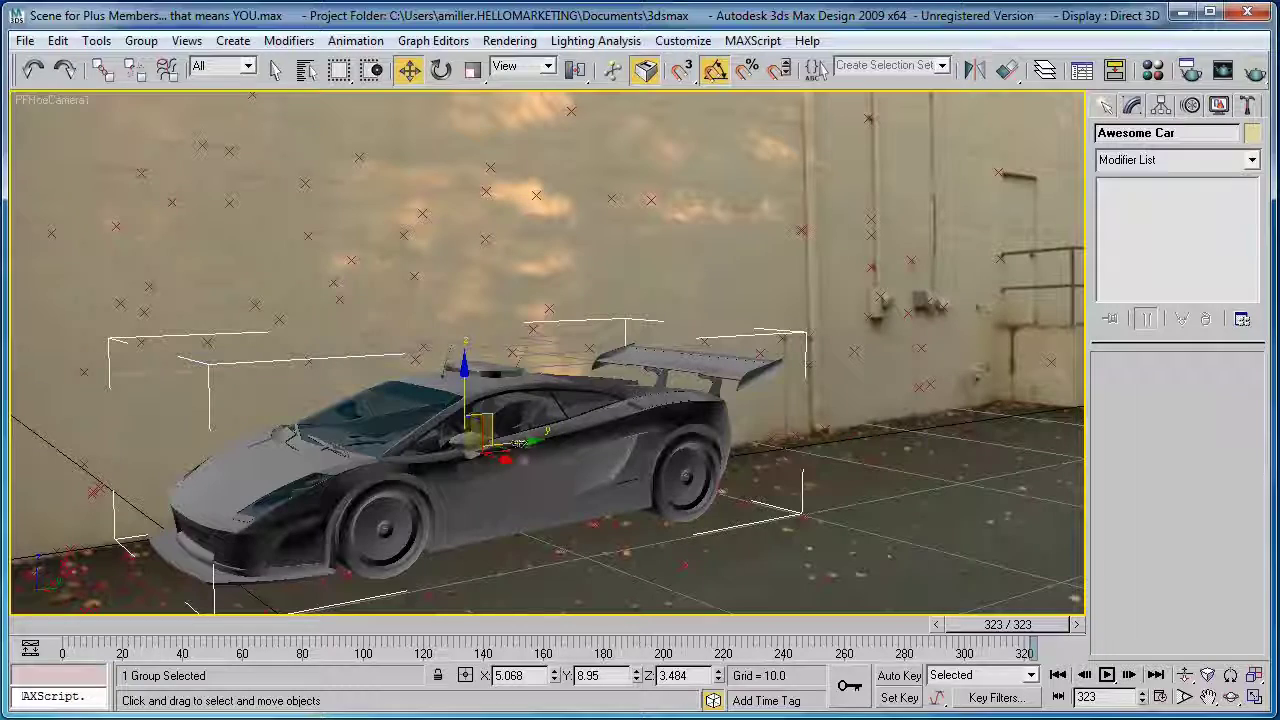
Render the camera view at frame 323, close the render, and scrub the animation back to about frame 48
{"action": "left_click", "coordinate": [1254, 72]}
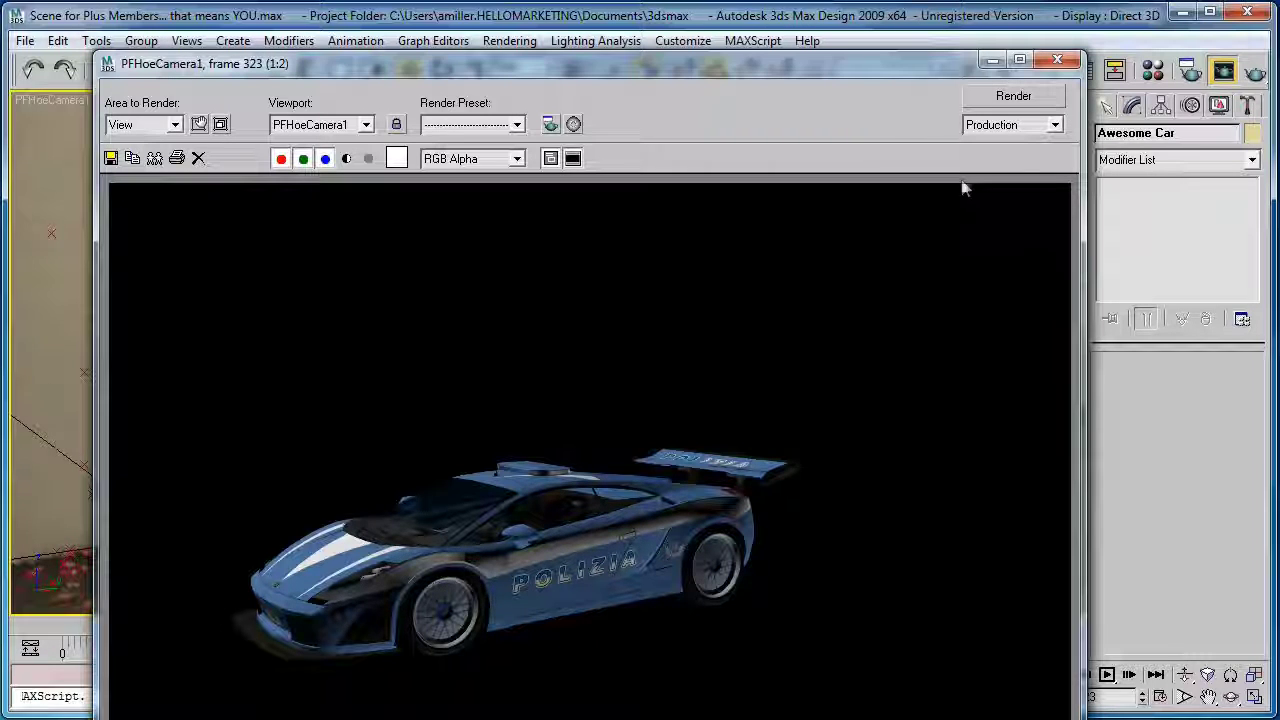
{"action": "left_click", "coordinate": [1057, 59]}
{"action": "left_click_drag", "start_coordinate": [1048, 628], "coordinate": [240, 630]}
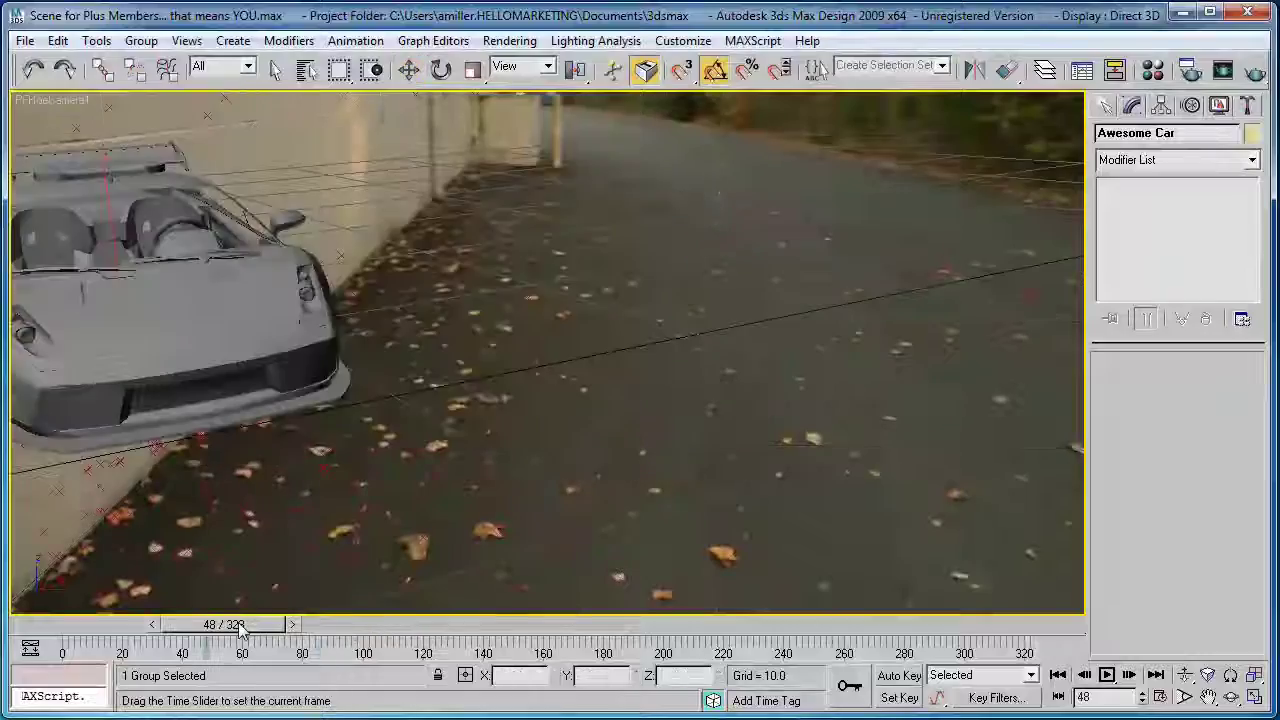
{"action": "key", "text": "w"}
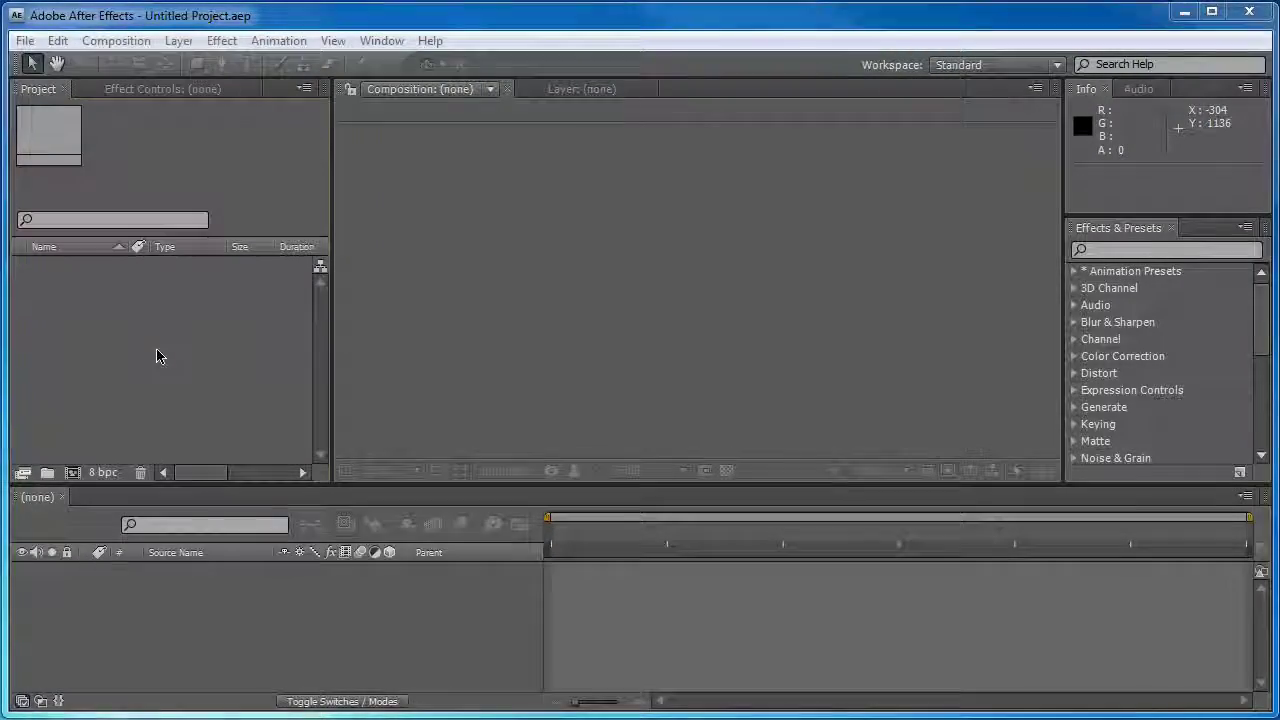
In After Effects, start a footage import and browse from the Desktop's PF Hoe Tutorial folder down to its .thumbnails folder
{"action": "left_click", "coordinate": [85, 381]}
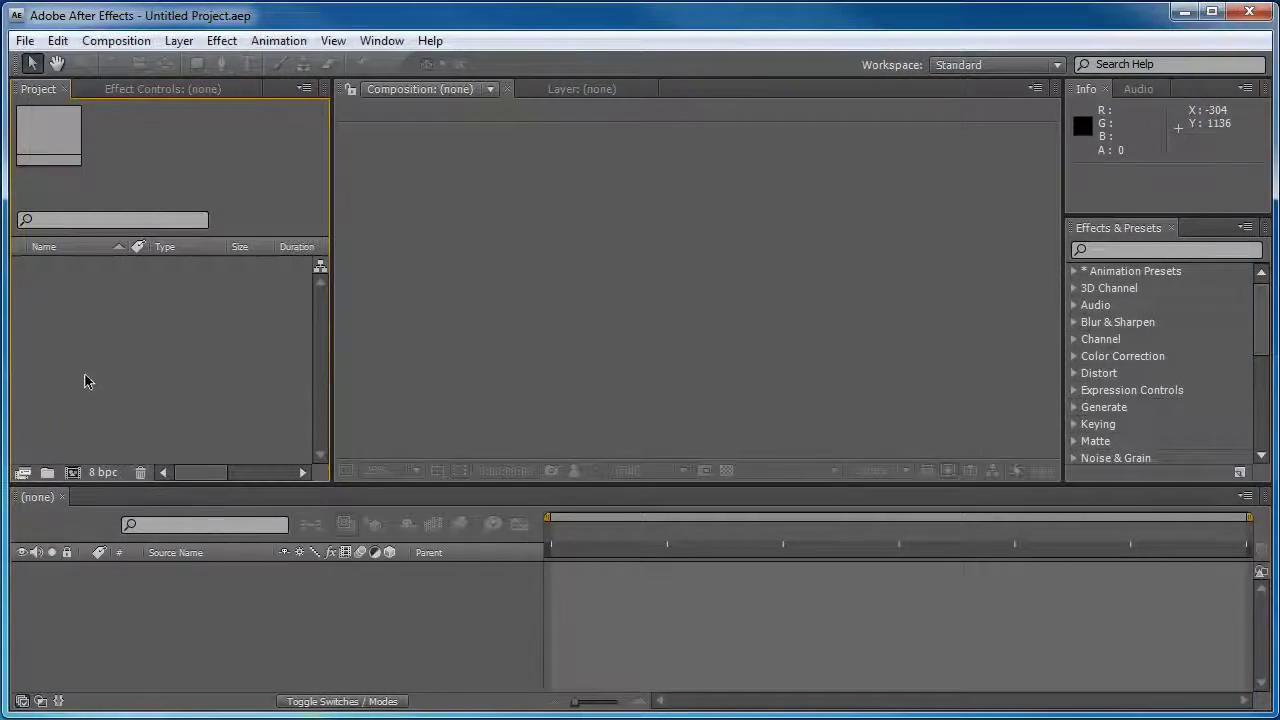
{"action": "double_click", "coordinate": [77, 358]}
{"action": "left_click", "coordinate": [274, 99]}
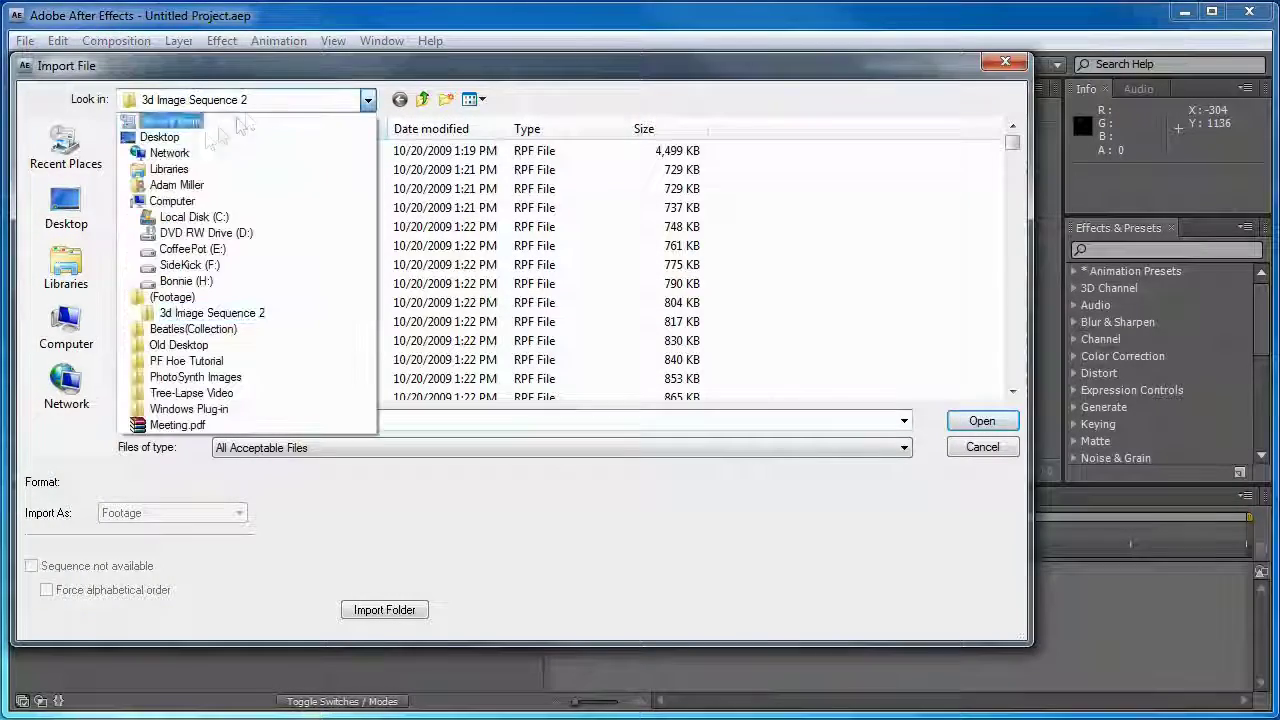
{"action": "left_click", "coordinate": [170, 154]}
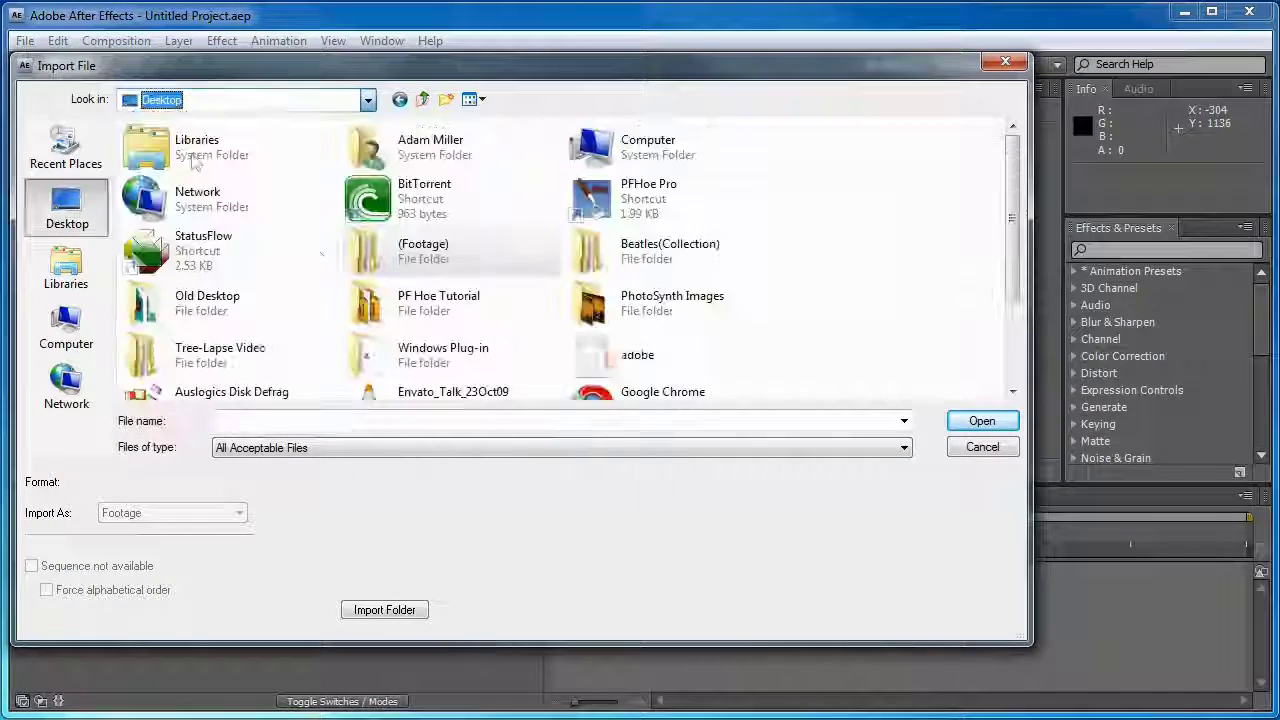
{"action": "double_click", "coordinate": [440, 300]}
{"action": "double_click", "coordinate": [170, 189]}
{"action": "double_click", "coordinate": [163, 151]}
{"action": "double_click", "coordinate": [165, 151]}
{"action": "double_click", "coordinate": [167, 158]}
{"action": "double_click", "coordinate": [166, 157]}
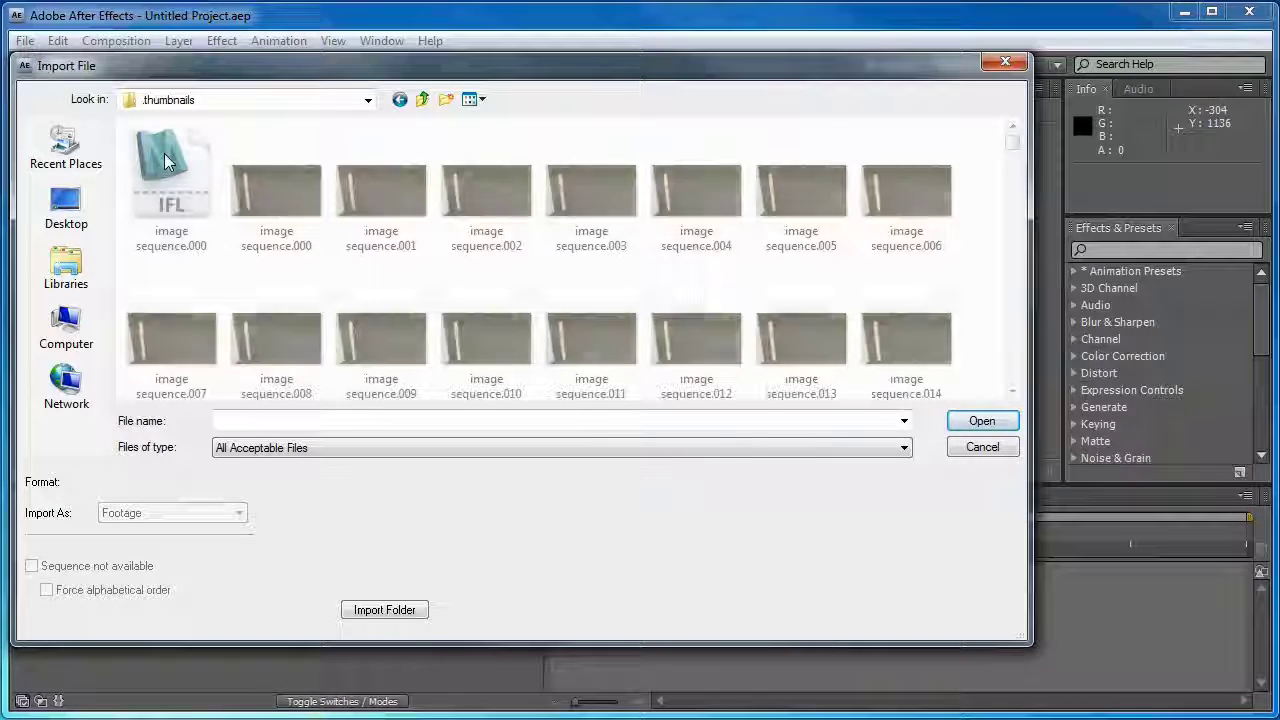
Import the background footage as a PNG sequence from image sequence.001 and create a composition from it
{"action": "double_click", "coordinate": [295, 203]}
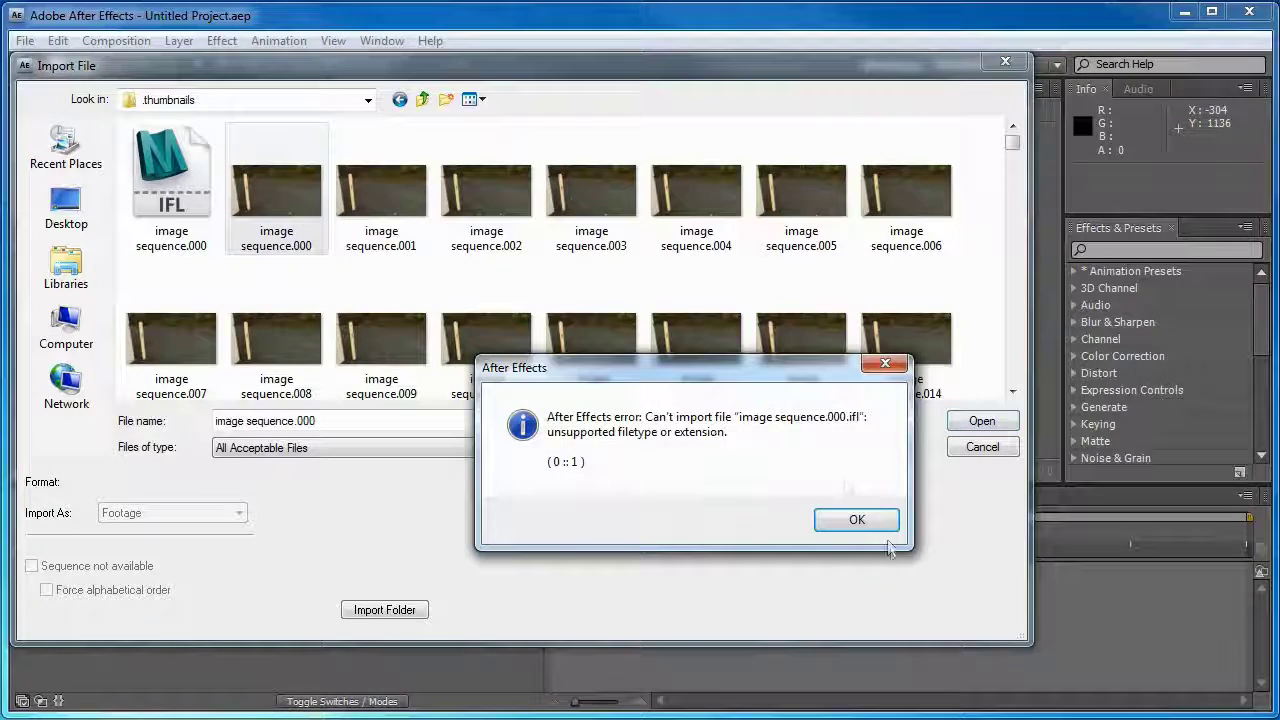
{"action": "left_click", "coordinate": [835, 517]}
{"action": "left_click", "coordinate": [385, 200]}
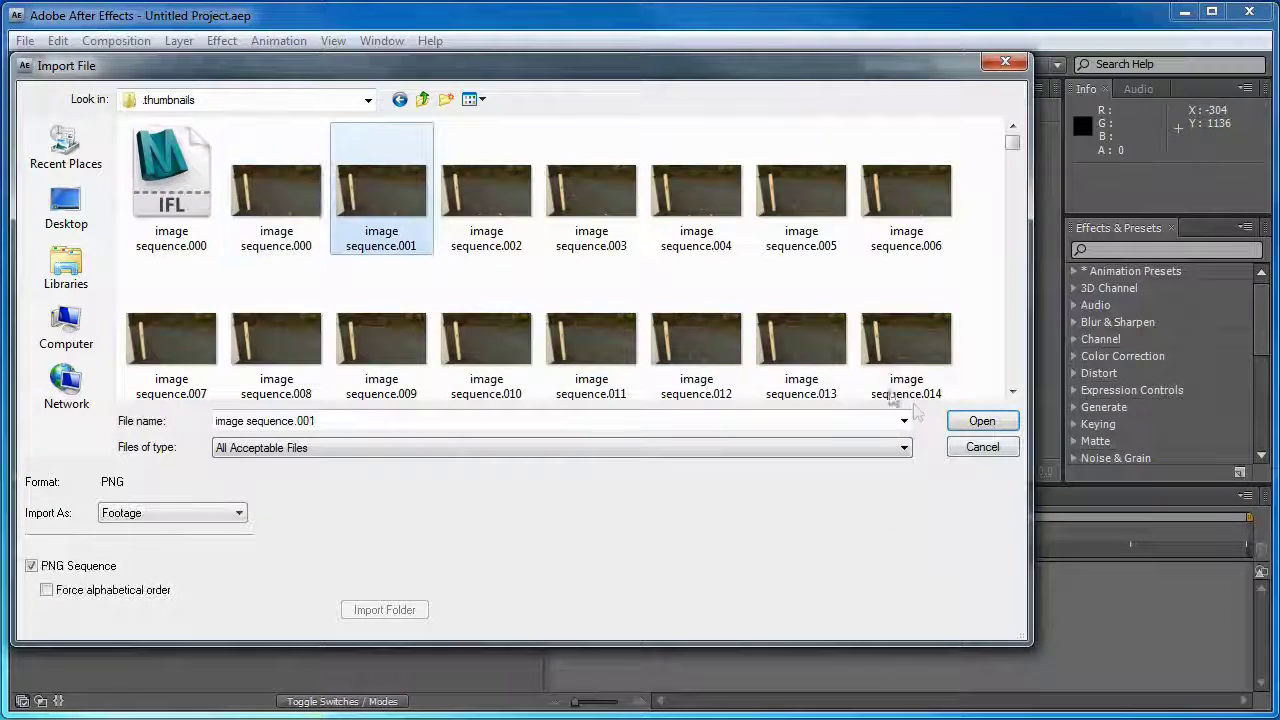
{"action": "left_click", "coordinate": [982, 421]}
{"action": "left_click_drag", "start_coordinate": [69, 430], "coordinate": [72, 472]}
{"action": "left_click_drag", "start_coordinate": [575, 532], "coordinate": [545, 537]}
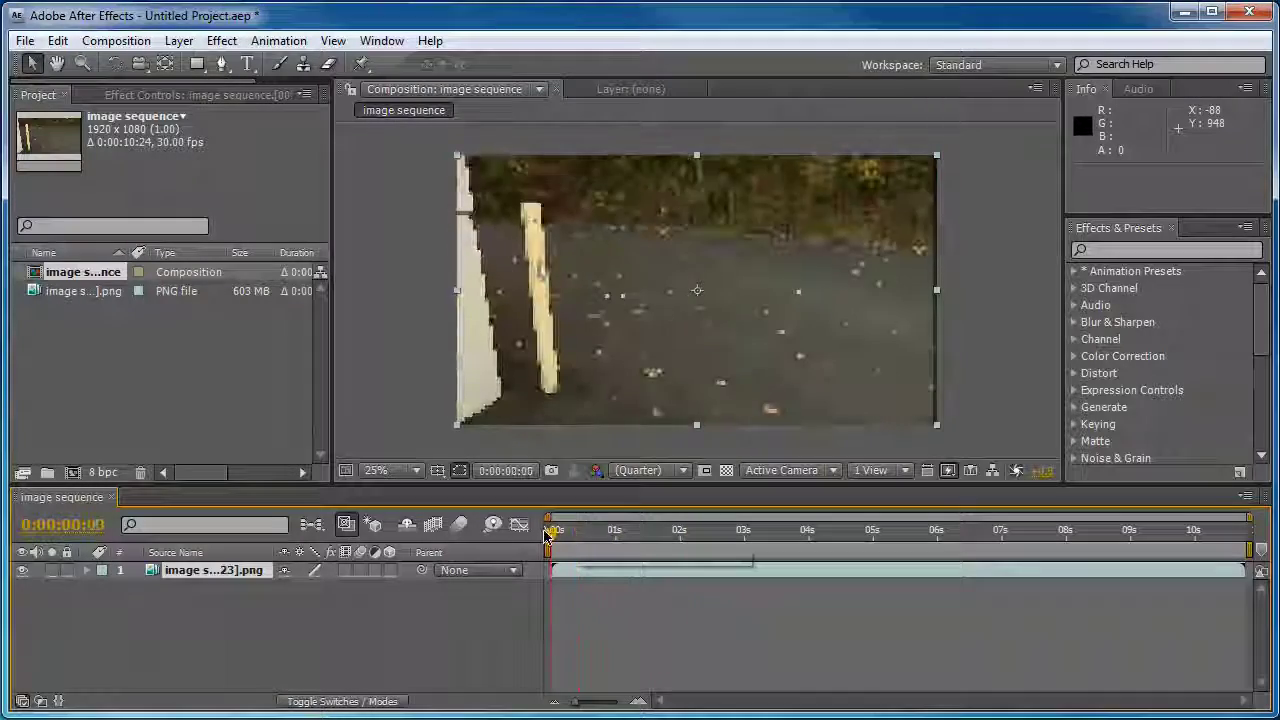
Import the test0000 PNG sequence from the Desktop's (Footage)/tester 2 folder and place it above the background layer
{"action": "double_click", "coordinate": [155, 375]}
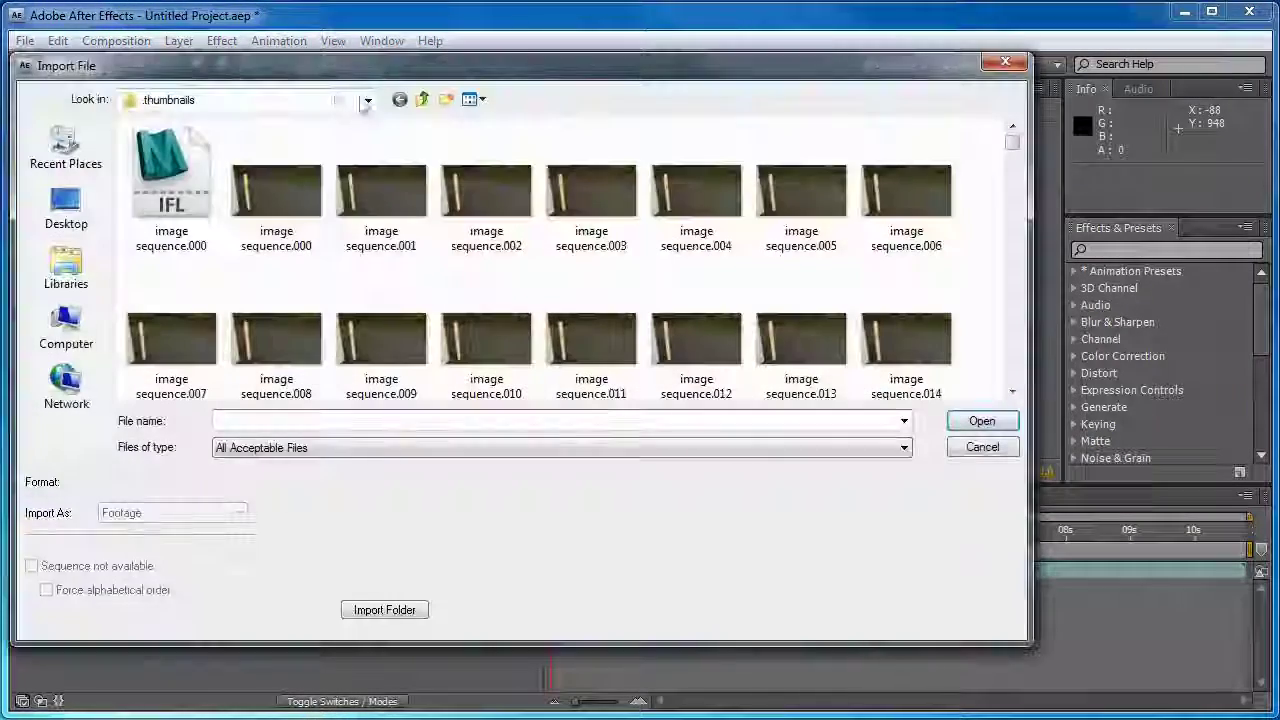
{"action": "left_click", "coordinate": [367, 100]}
{"action": "left_click", "coordinate": [201, 133]}
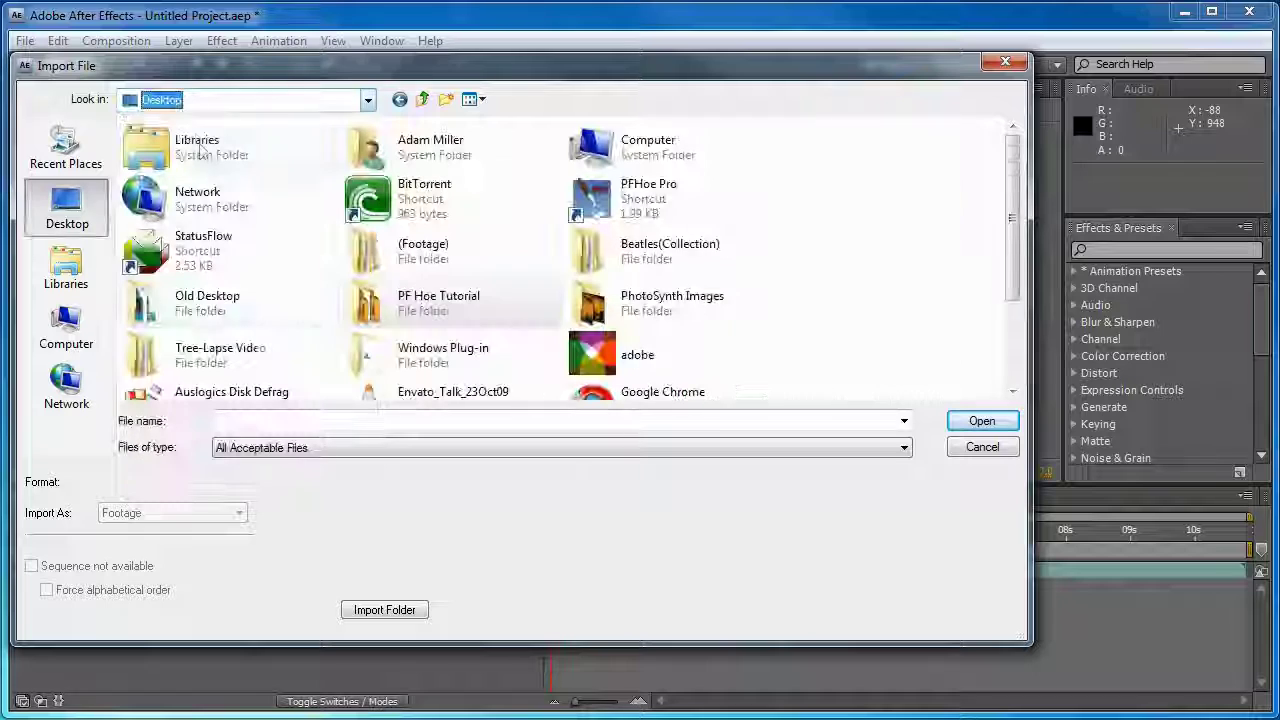
{"action": "double_click", "coordinate": [418, 258]}
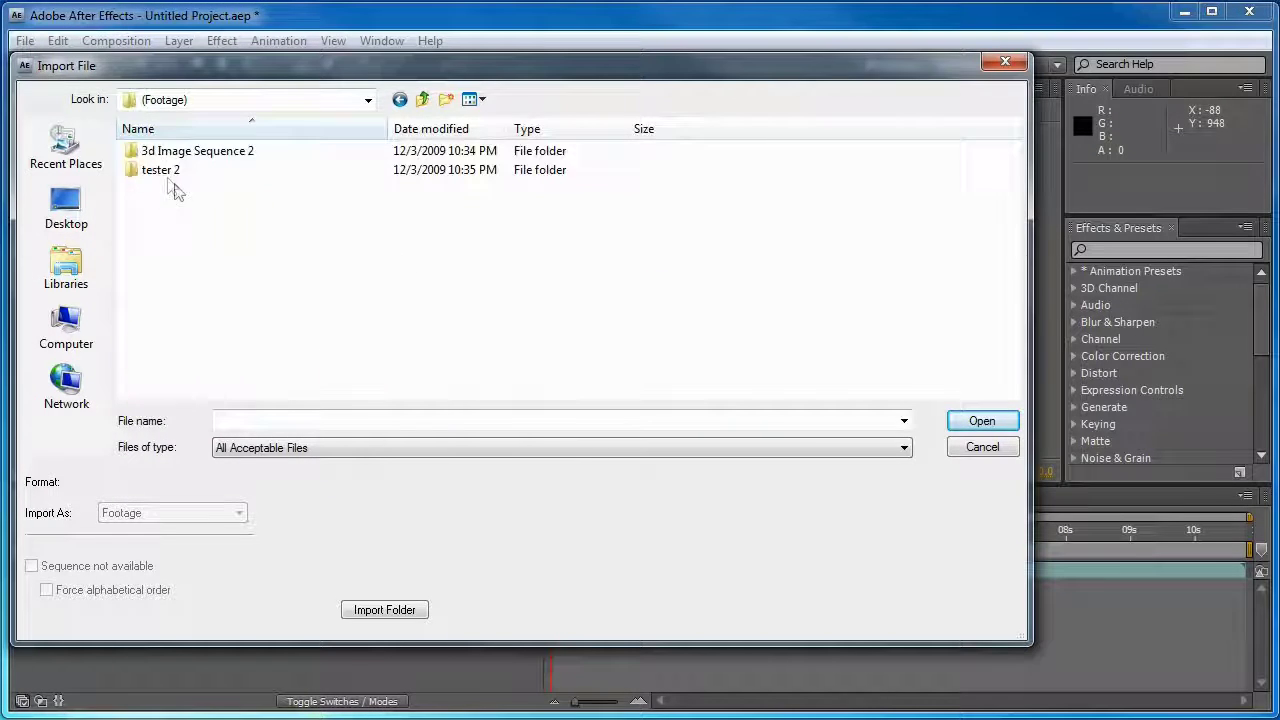
{"action": "double_click", "coordinate": [163, 172]}
{"action": "left_click", "coordinate": [171, 195]}
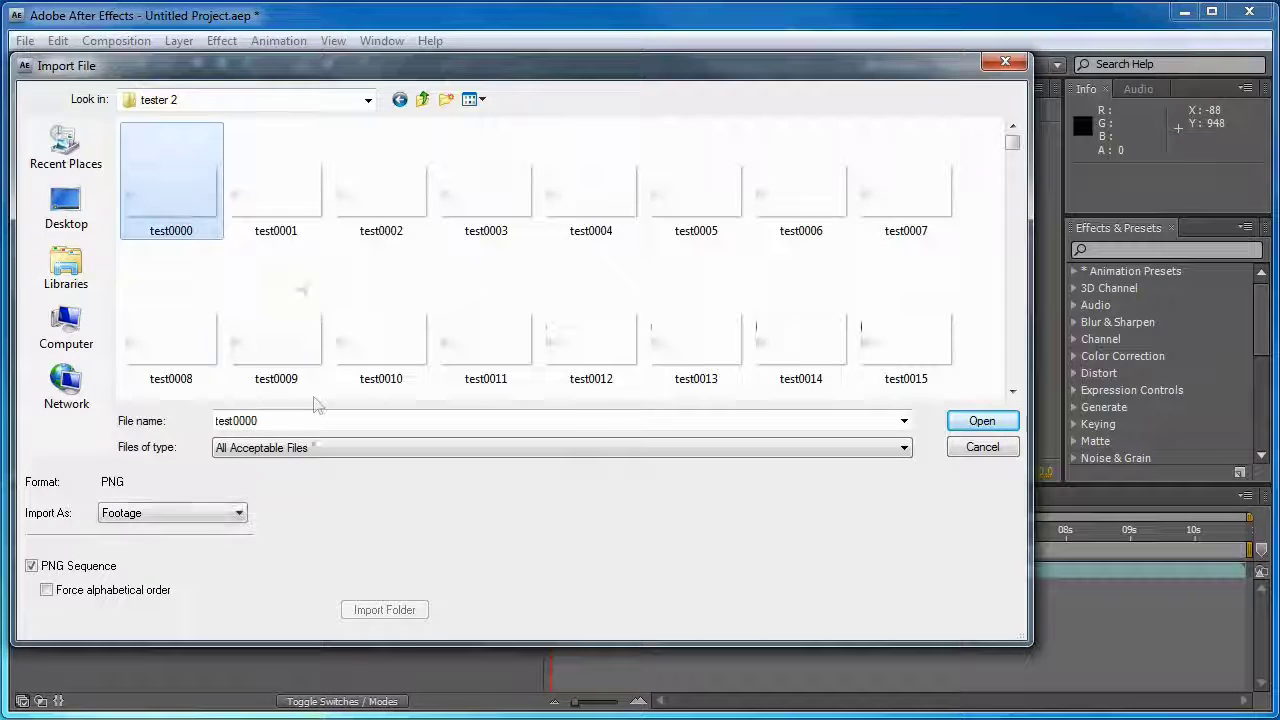
{"action": "left_click", "coordinate": [982, 421]}
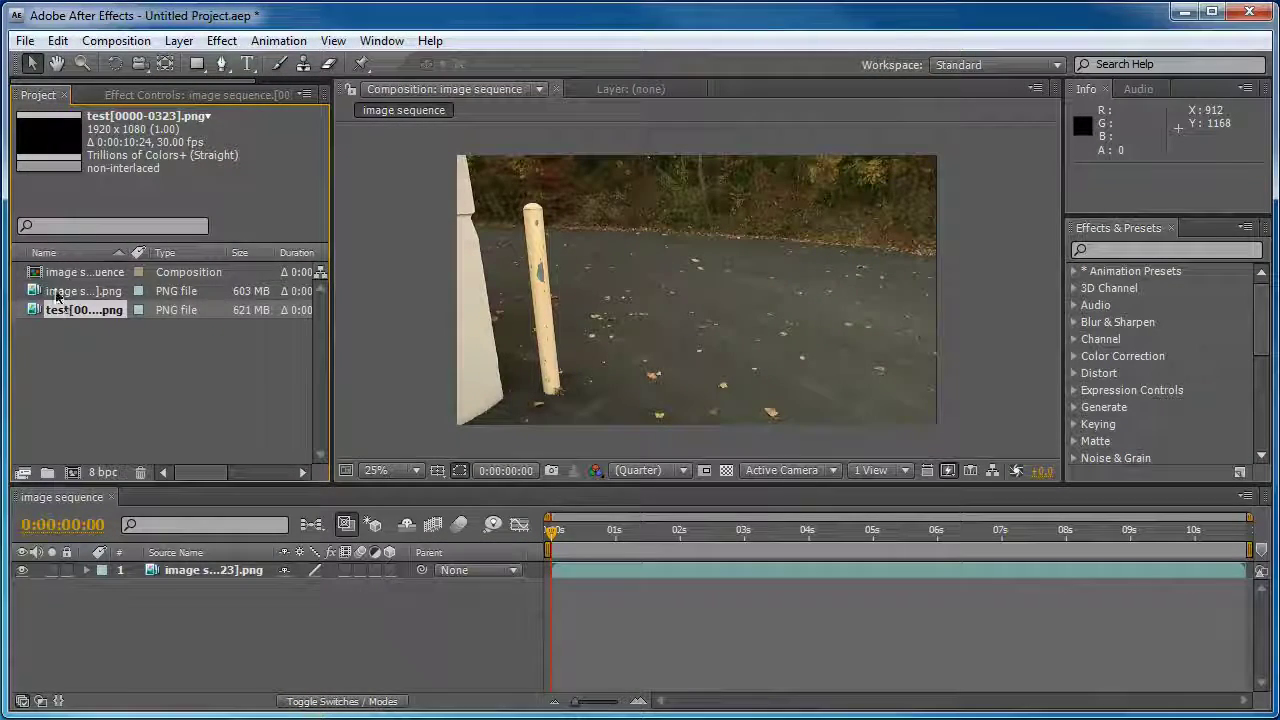
{"action": "left_click_drag", "start_coordinate": [150, 568], "coordinate": [171, 566]}
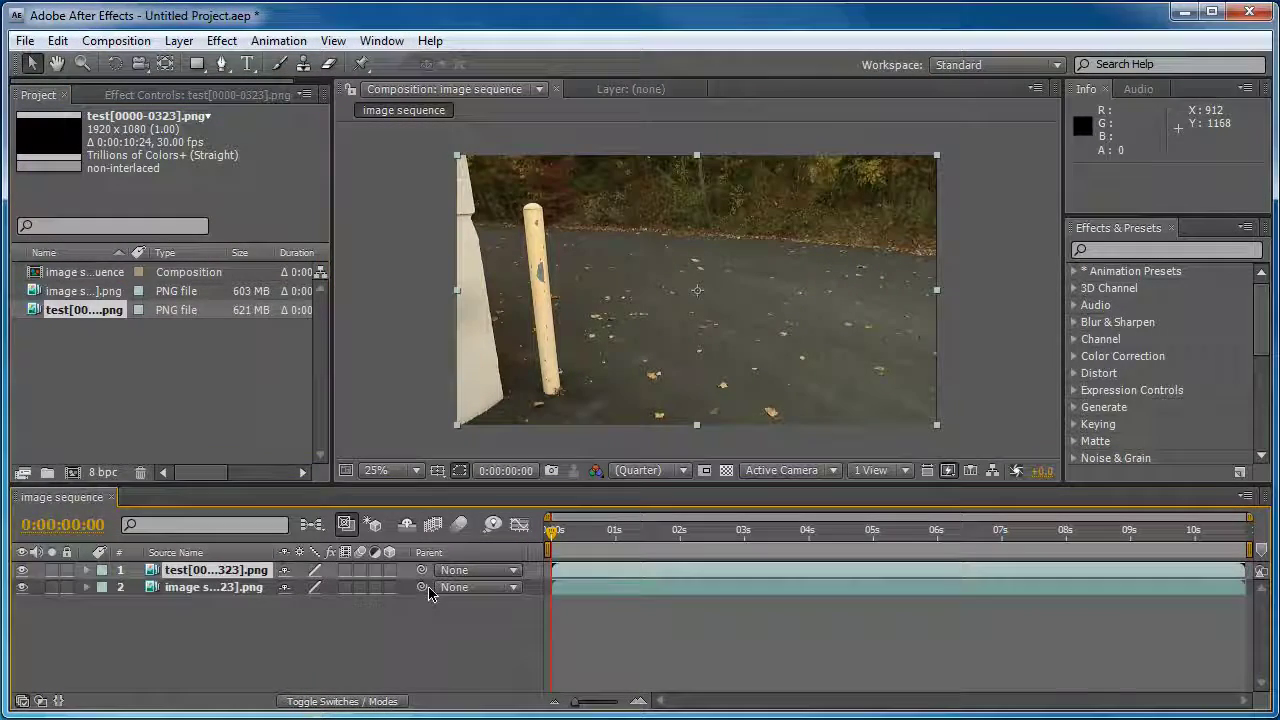
Scrub the first seconds of the composition and play a RAM preview to check the purple 3D text against the wall
{"action": "left_click_drag", "start_coordinate": [573, 537], "coordinate": [623, 538]}
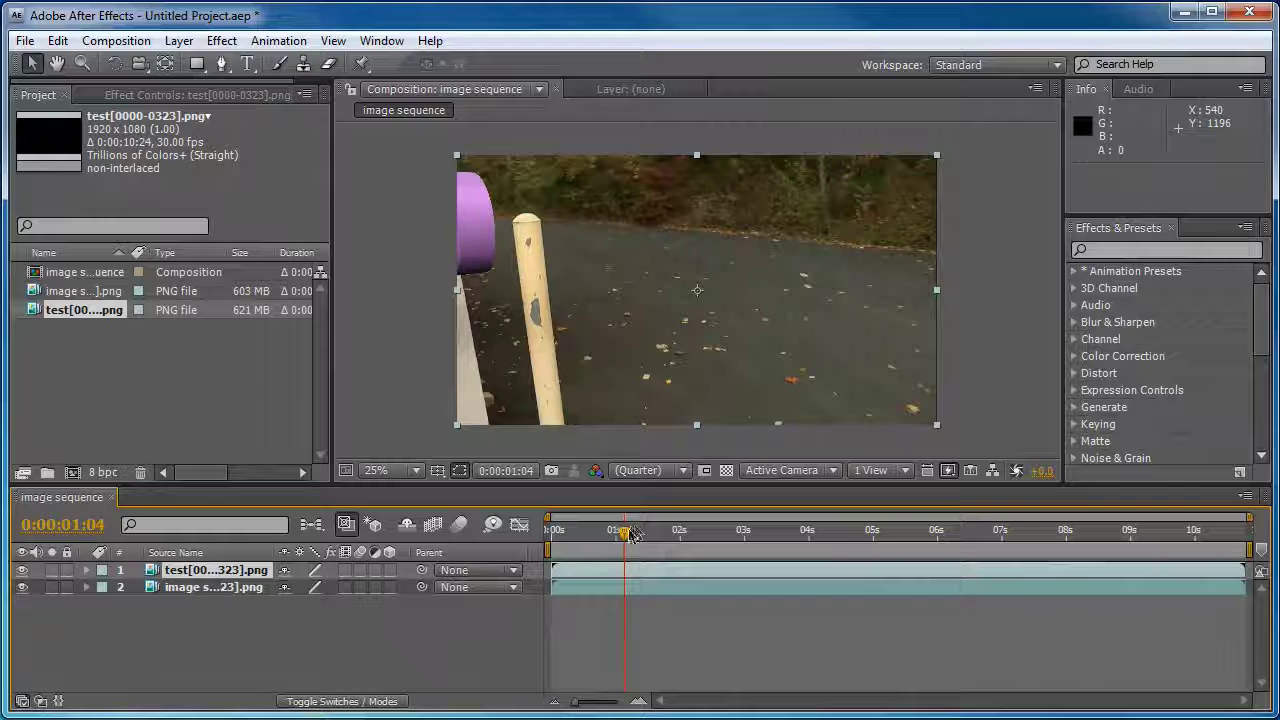
{"action": "left_click_drag", "start_coordinate": [636, 538], "coordinate": [641, 537]}
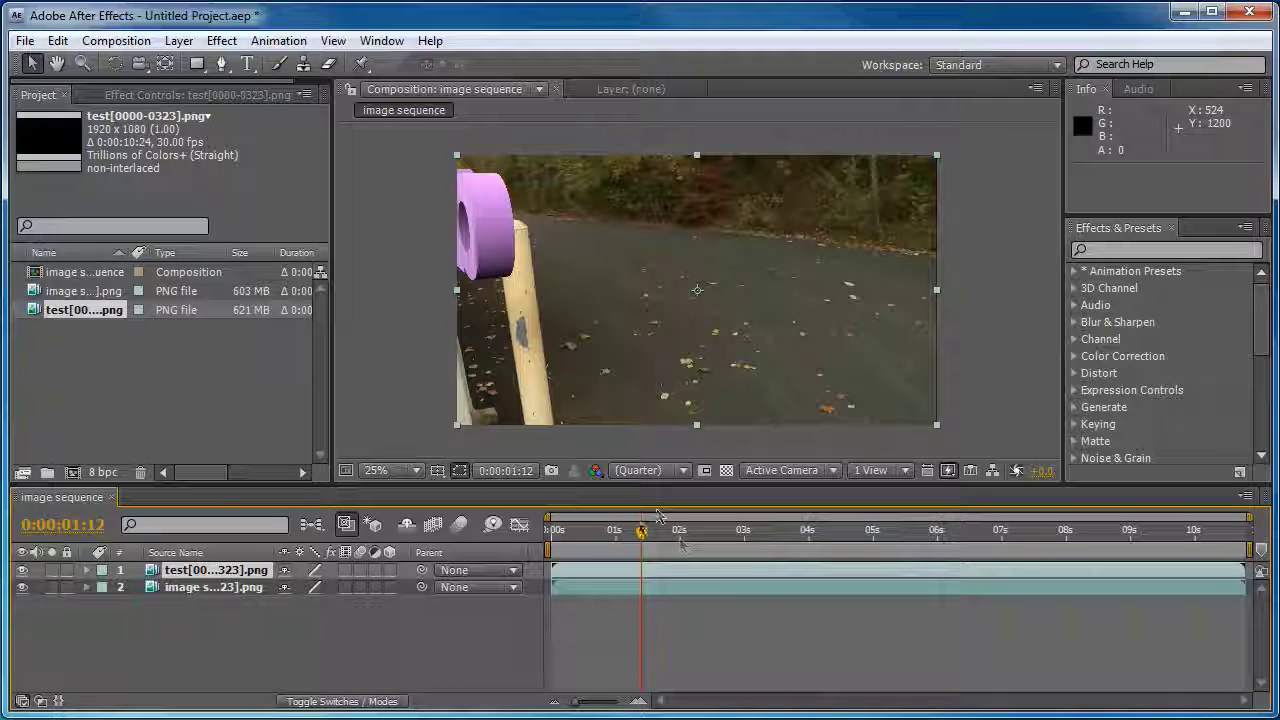
{"action": "left_click_drag", "start_coordinate": [643, 537], "coordinate": [703, 537]}
{"action": "key", "text": "KP_0"}
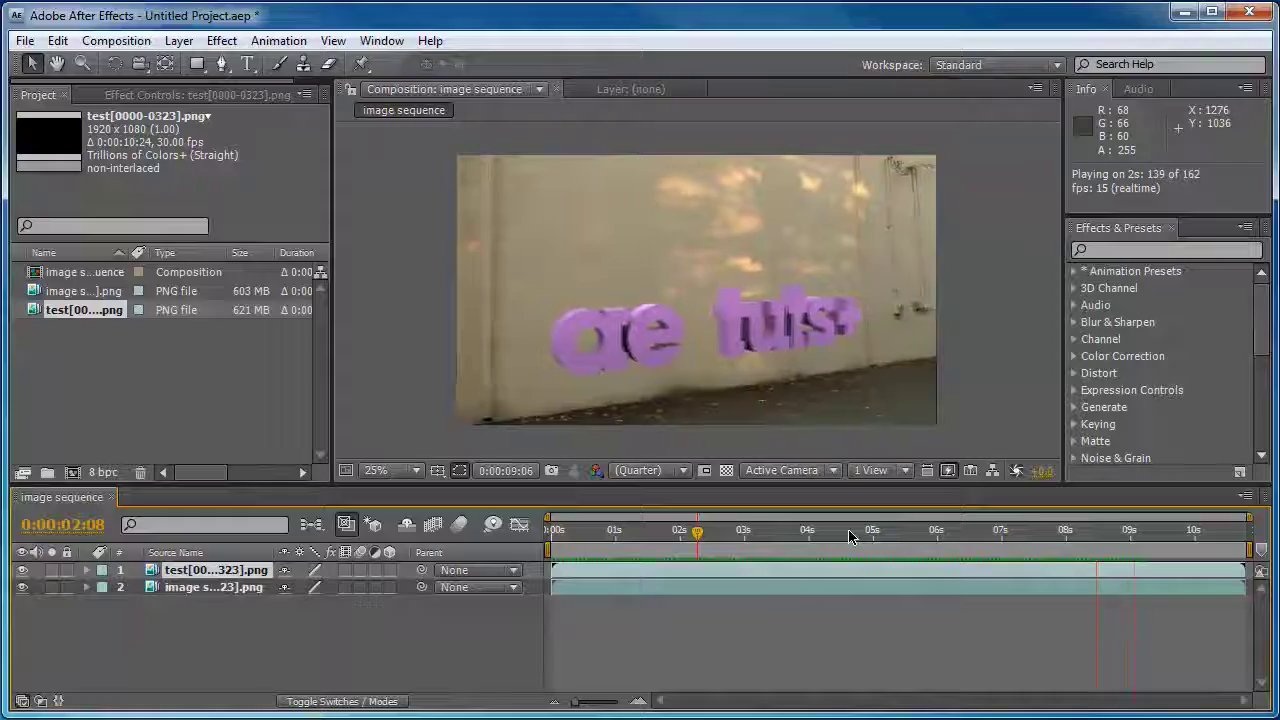
{"action": "key", "text": "space"}
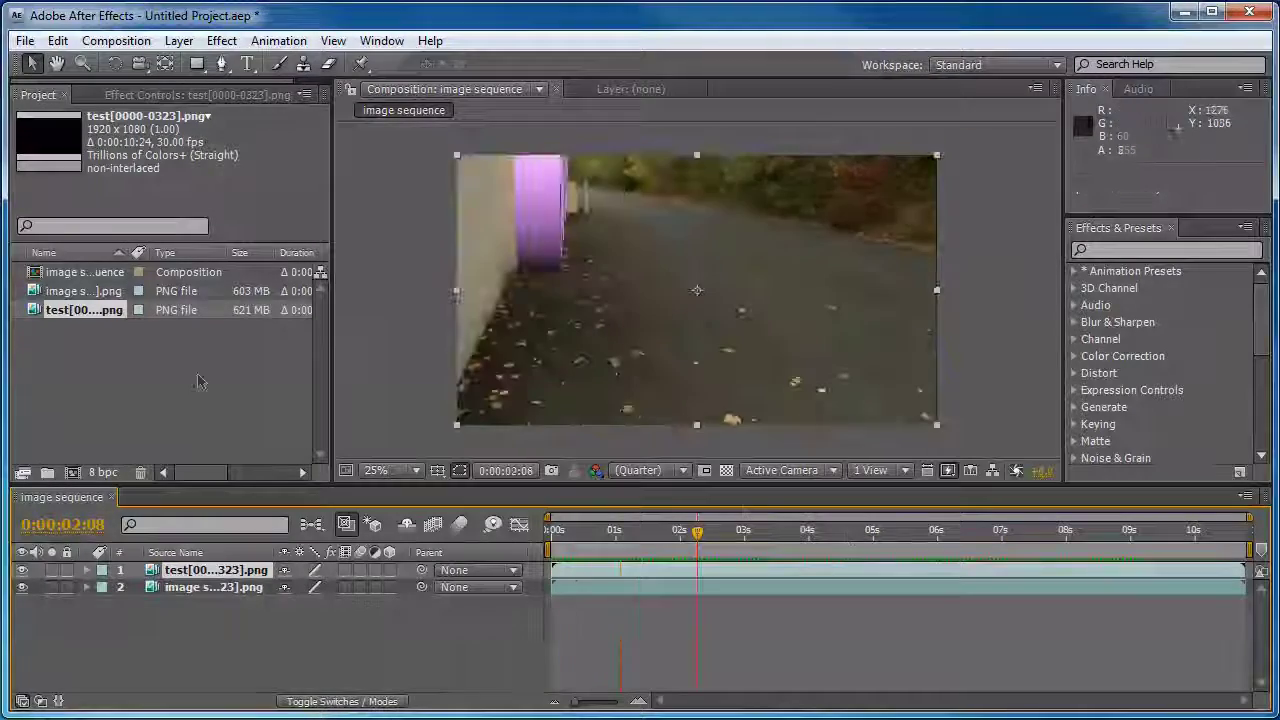
Import the threD0000 RPF sequence from 3d Image Sequence 2 with straight alpha, add it as the top layer, and hide the test layer
{"action": "key", "text": "ctrl+s"}
{"action": "left_click", "coordinate": [424, 101]}
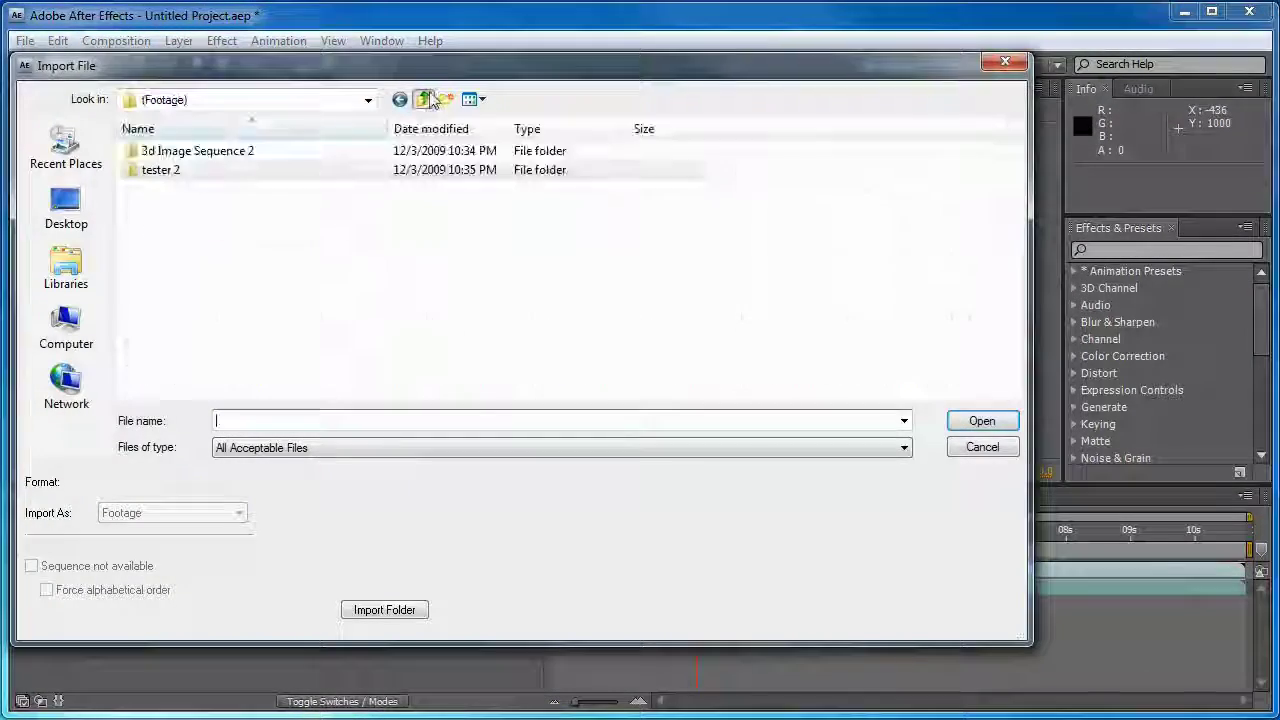
{"action": "double_click", "coordinate": [210, 152]}
{"action": "left_click", "coordinate": [195, 170]}
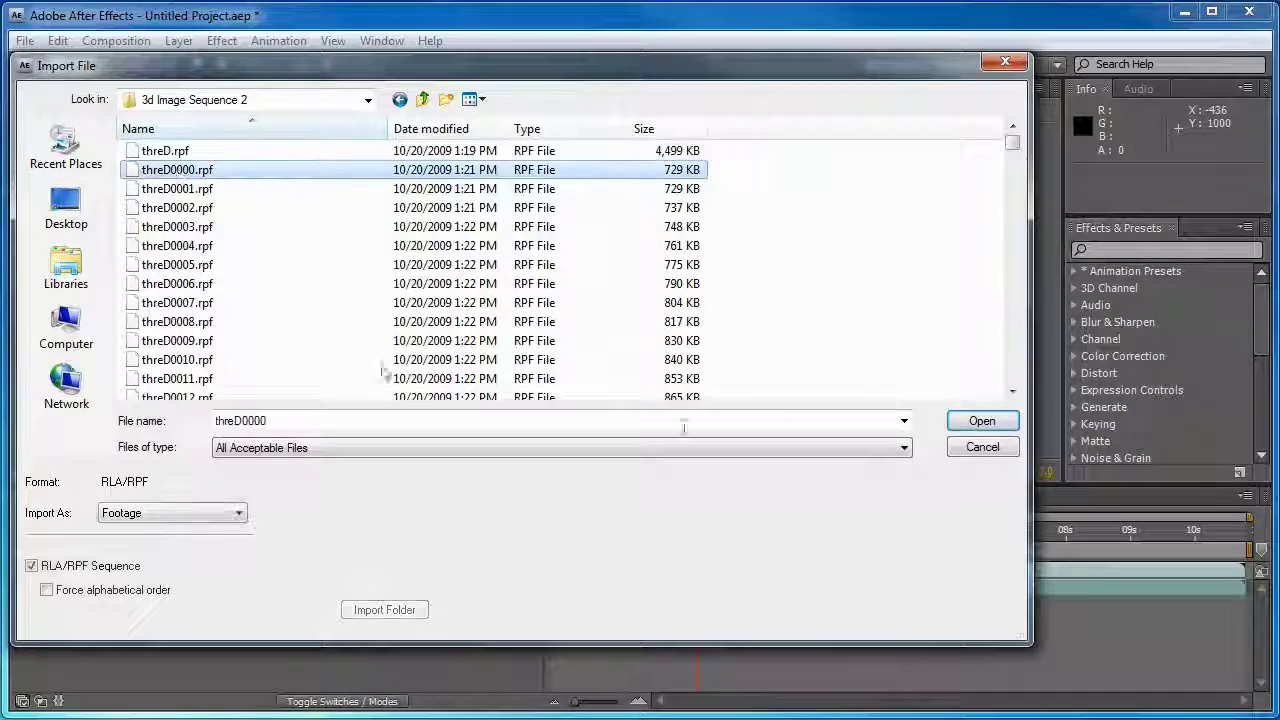
{"action": "left_click", "coordinate": [982, 421]}
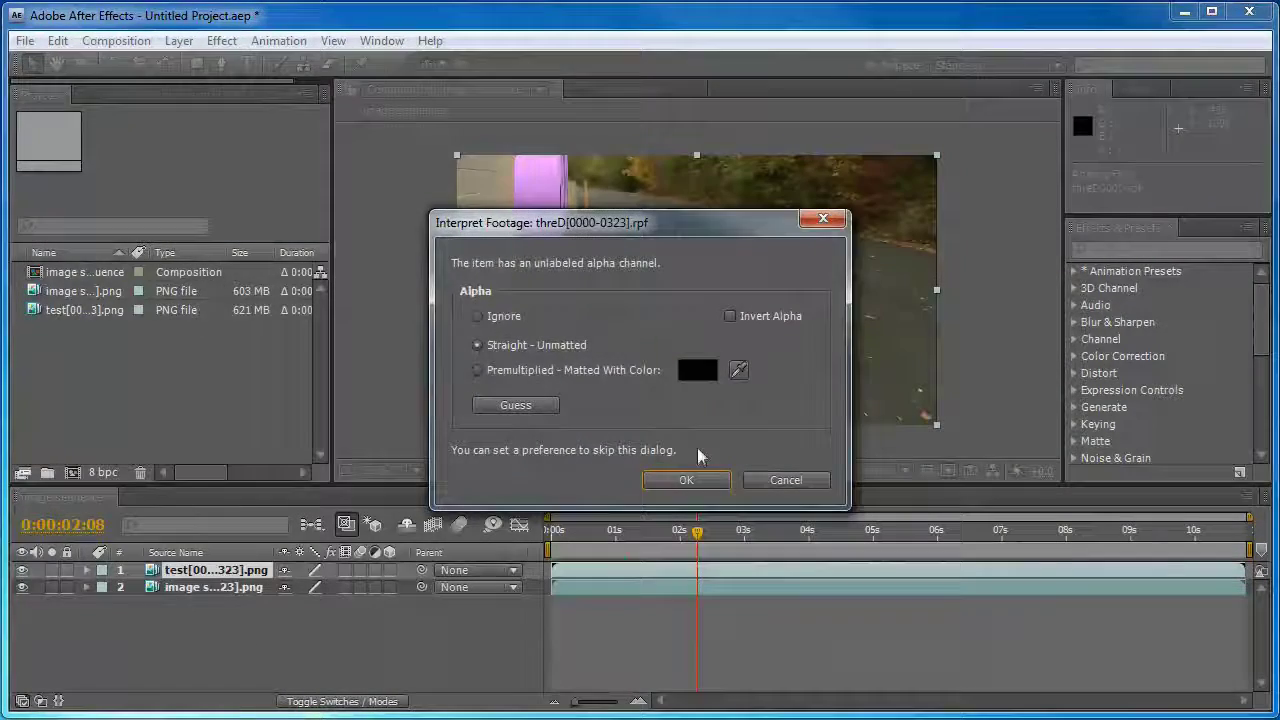
{"action": "left_click", "coordinate": [686, 480]}
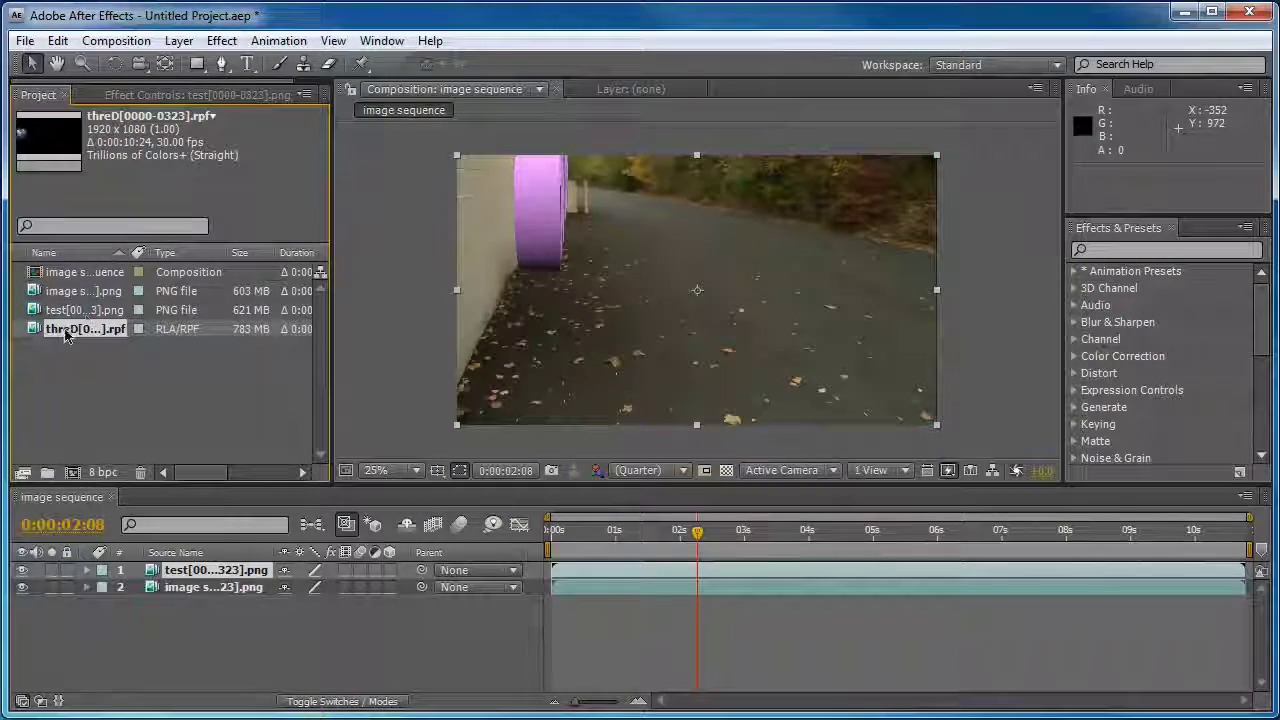
{"action": "key", "text": "ctrl+slash"}
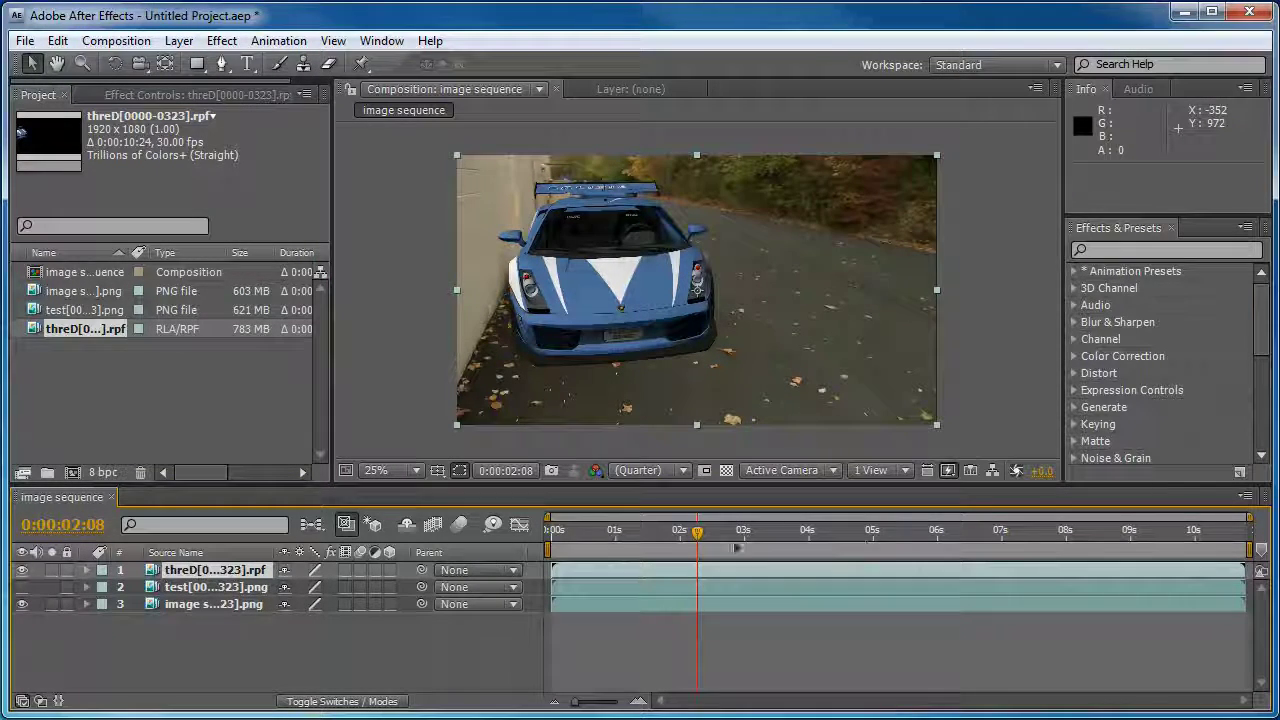
Preview the car composite and scrub through to about 10 seconds to check how the car tracks with the footage
{"action": "left_click_drag", "start_coordinate": [710, 535], "coordinate": [830, 542]}
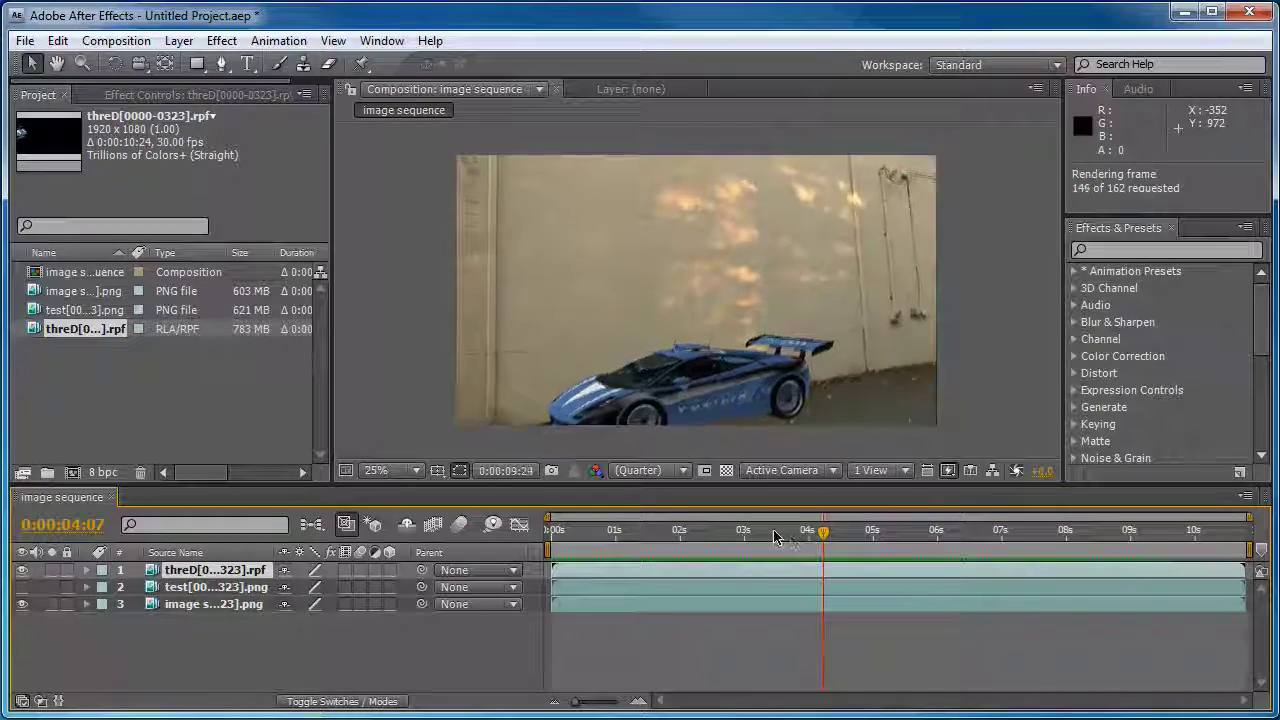
{"action": "key", "text": "space"}
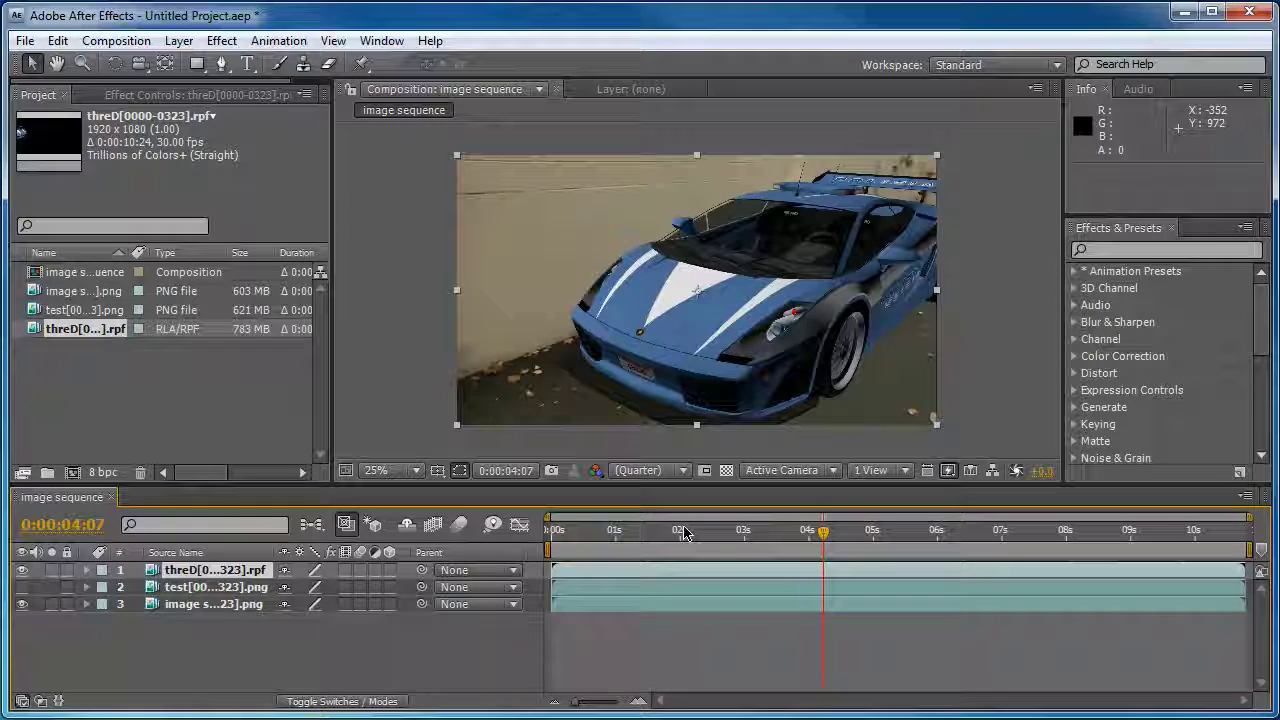
{"action": "left_click_drag", "start_coordinate": [656, 538], "coordinate": [732, 533]}
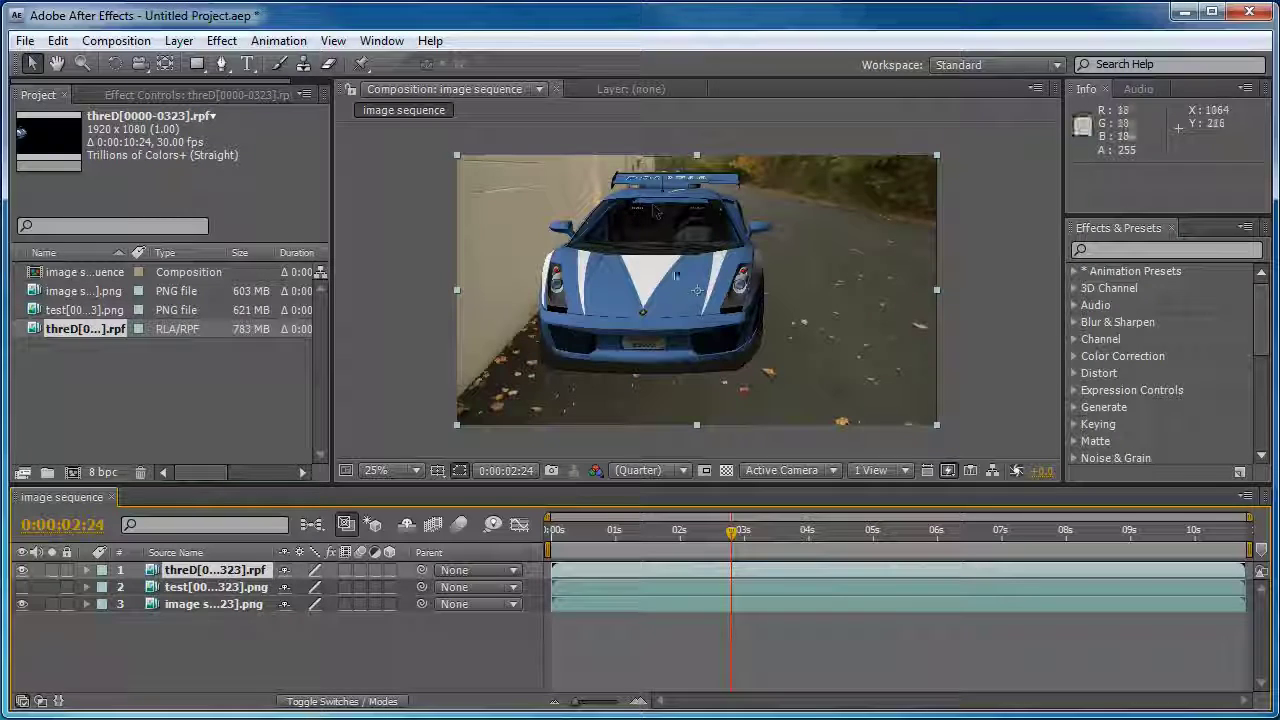
{"action": "left_click_drag", "start_coordinate": [737, 533], "coordinate": [875, 516]}
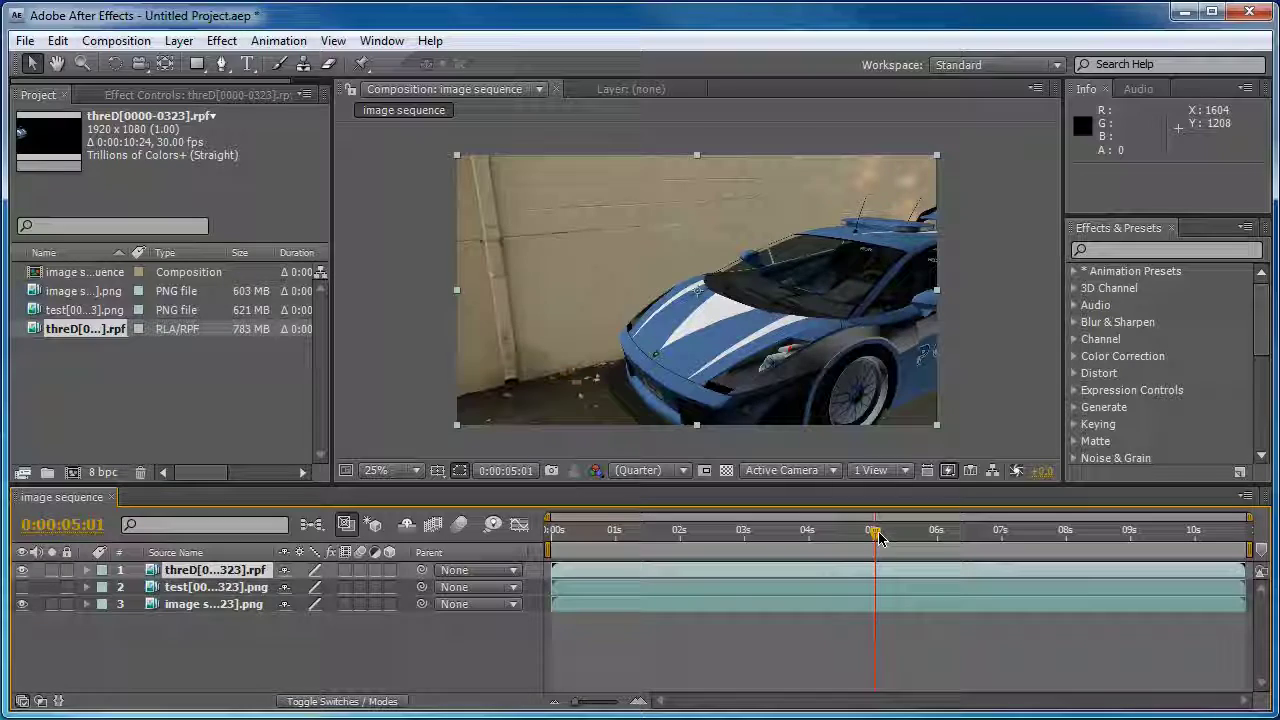
{"action": "left_click_drag", "start_coordinate": [906, 541], "coordinate": [1229, 538]}
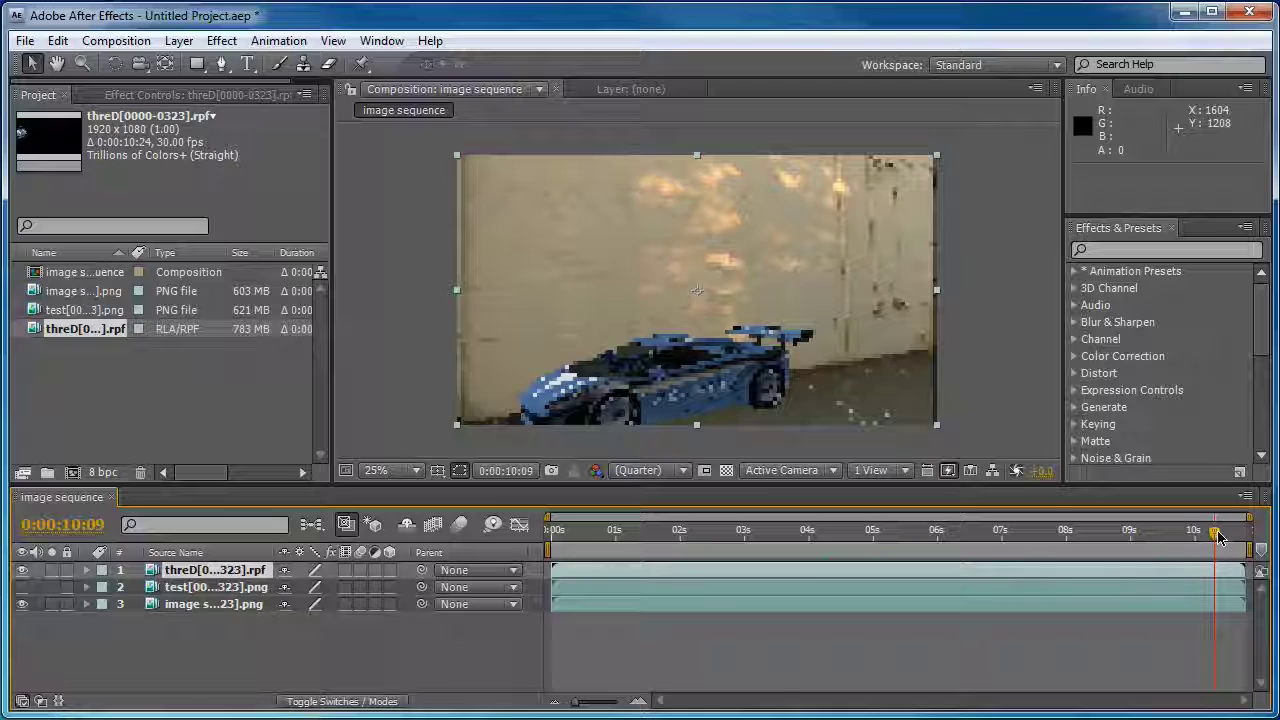
Examine the car's windshield and see-through glass up close at full resolution around 6 seconds
{"action": "left_click", "coordinate": [962, 540]}
{"action": "scroll", "coordinate": [700, 371], "scroll_direction": "up", "scroll_amount": 2}
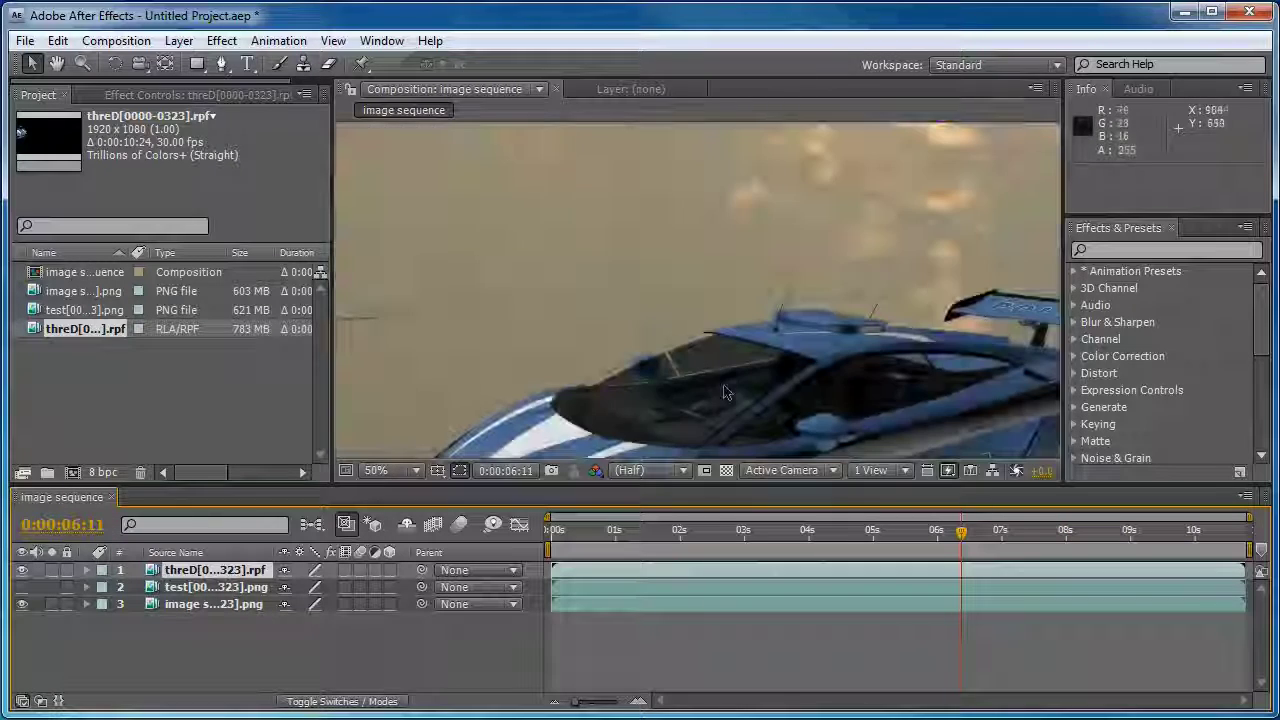
{"action": "scroll", "coordinate": [709, 306], "scroll_direction": "up", "scroll_amount": 2}
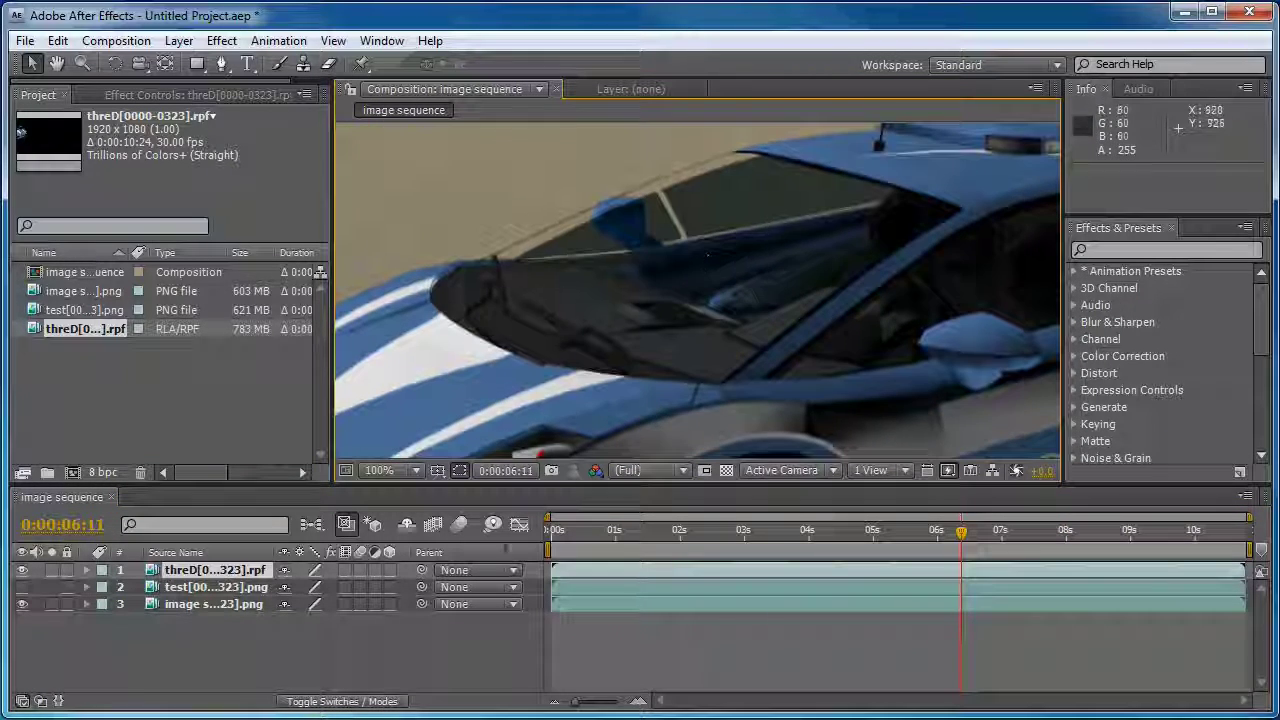
{"action": "left_click_drag", "start_coordinate": [940, 540], "coordinate": [966, 533]}
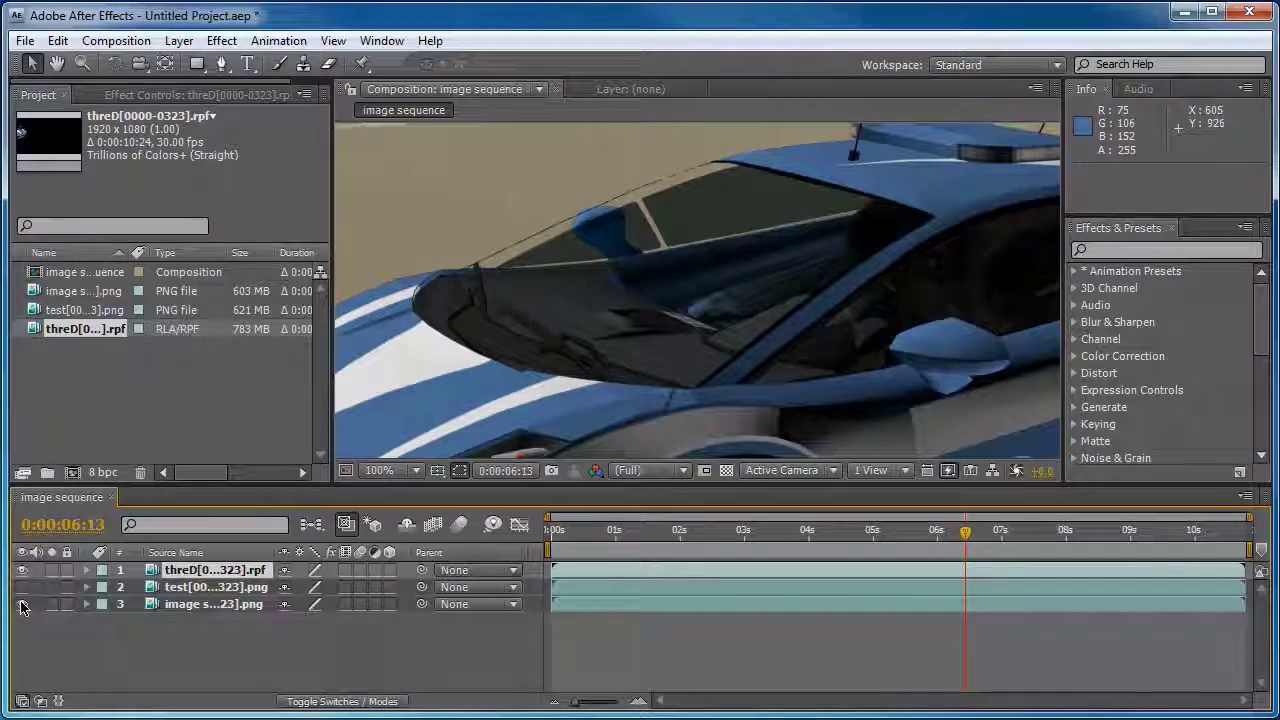
Show the purple text layer behind the car, shift the car over it to check the glass transparency, and hide the text layer
{"action": "left_click", "coordinate": [22, 604]}
{"action": "left_click_drag", "start_coordinate": [613, 147], "coordinate": [727, 248]}
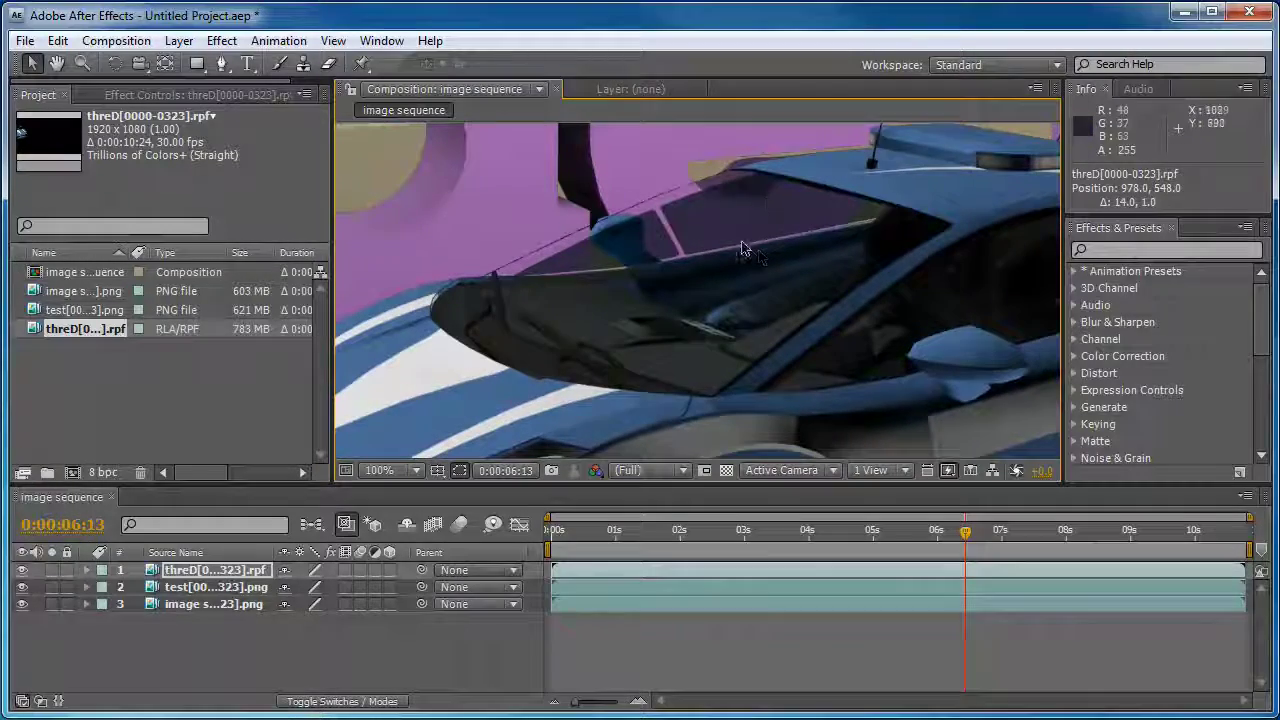
{"action": "left_click_drag", "start_coordinate": [722, 258], "coordinate": [682, 255]}
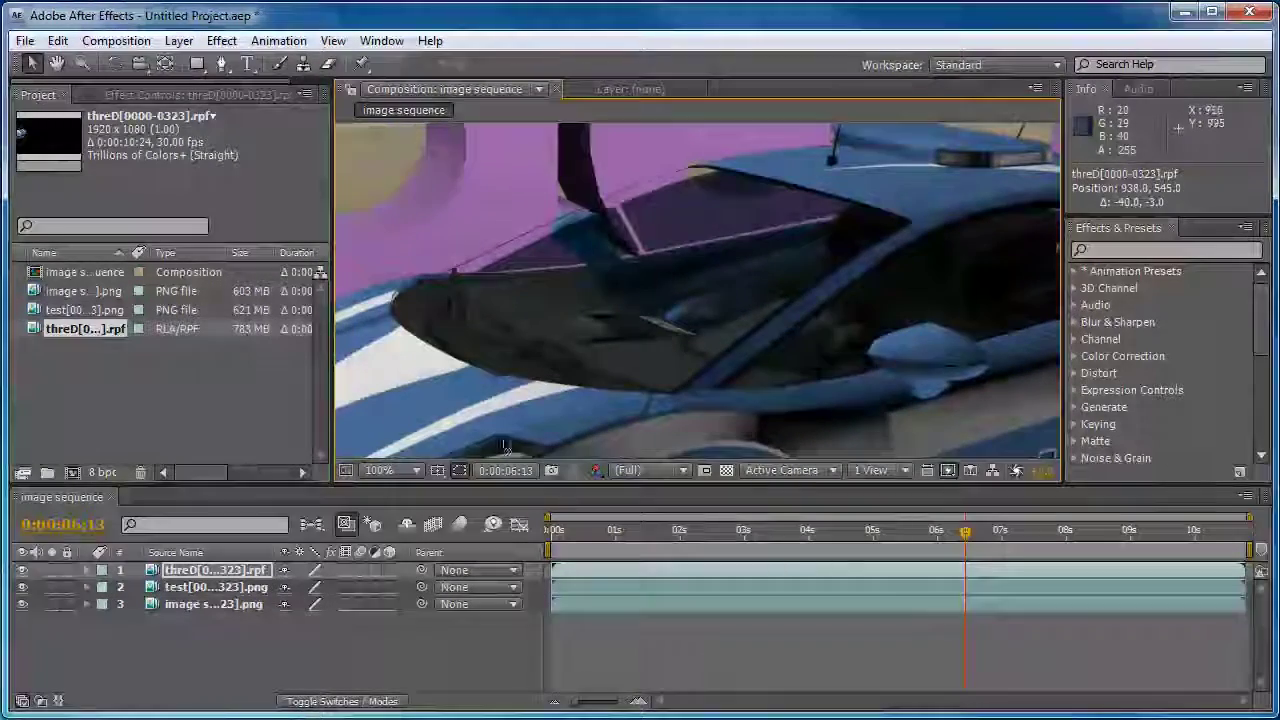
{"action": "left_click", "coordinate": [22, 587]}
Reposition the threD car layer over the footage at 958, 545
{"action": "scroll", "coordinate": [700, 310], "scroll_direction": "down", "scroll_amount": 4}
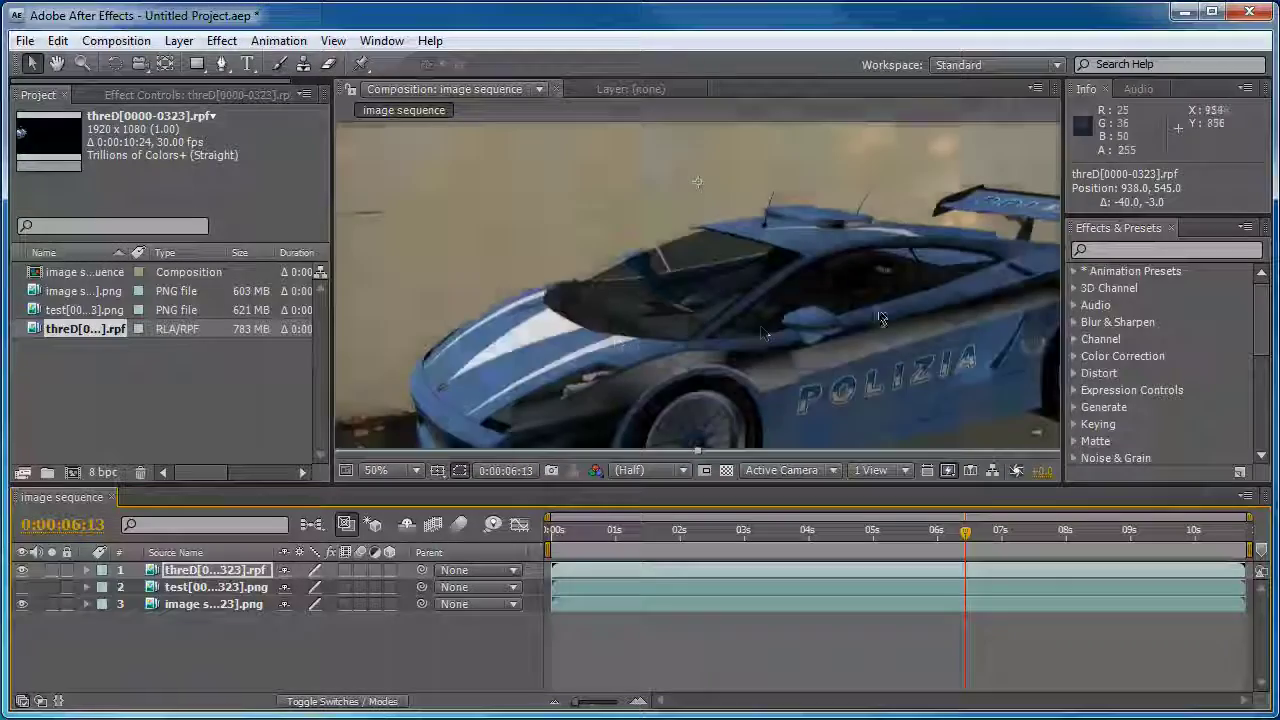
{"action": "left_click_drag", "start_coordinate": [708, 320], "coordinate": [688, 314]}
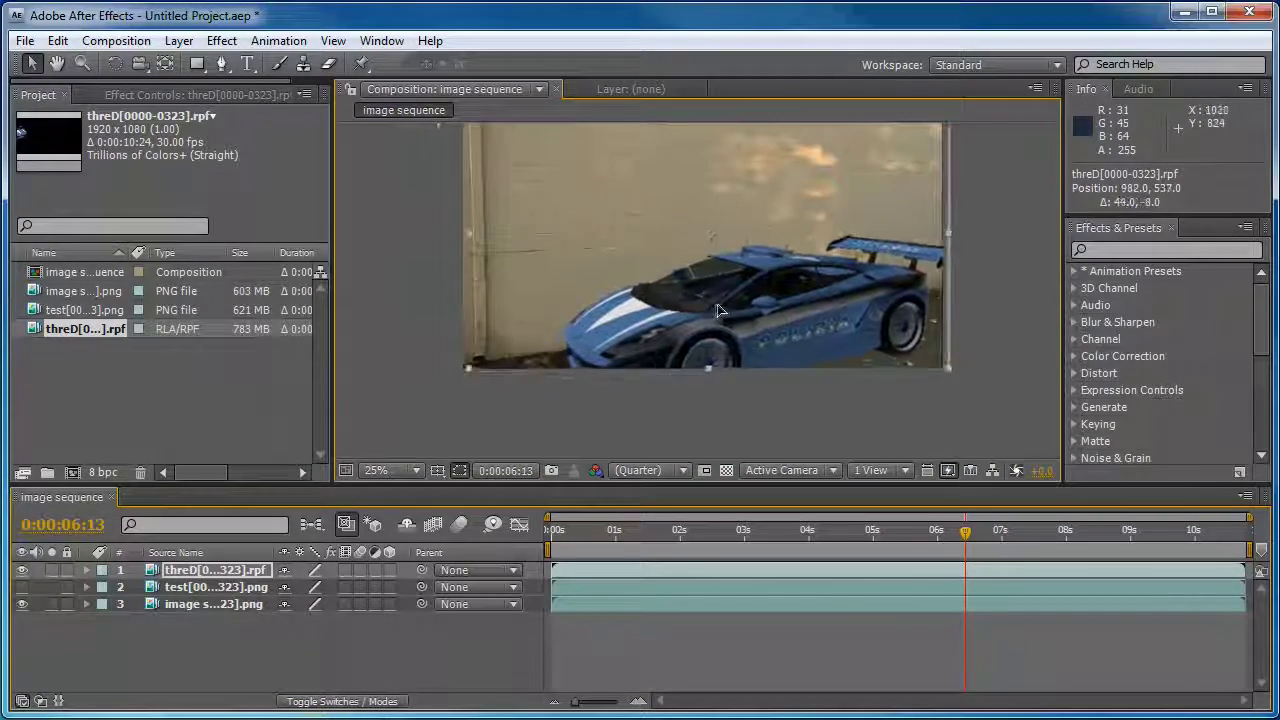
{"action": "scroll", "coordinate": [710, 312], "scroll_direction": "up", "scroll_amount": 2}
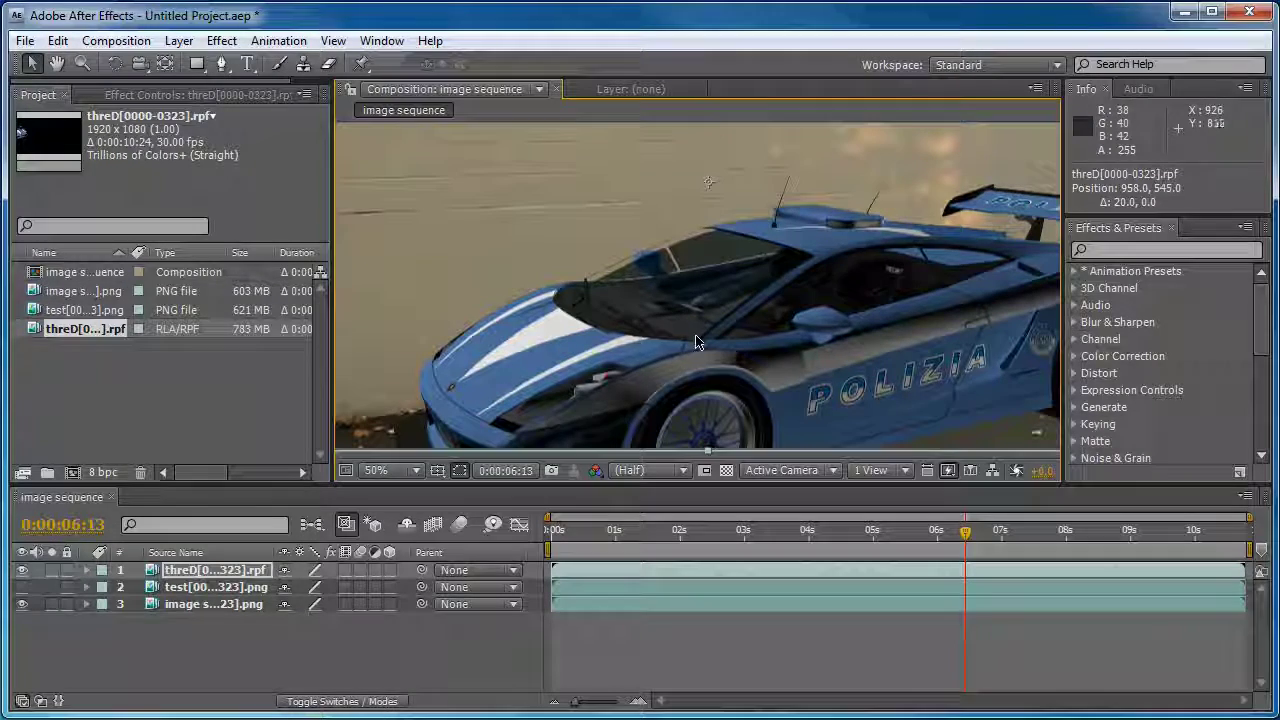
Scrub the composition from about 6 seconds to just past 10 seconds to check how the car sits against the wall and road
{"action": "left_click_drag", "start_coordinate": [966, 532], "coordinate": [1167, 537]}
{"action": "scroll", "coordinate": [800, 316], "scroll_direction": "down", "scroll_amount": 2}
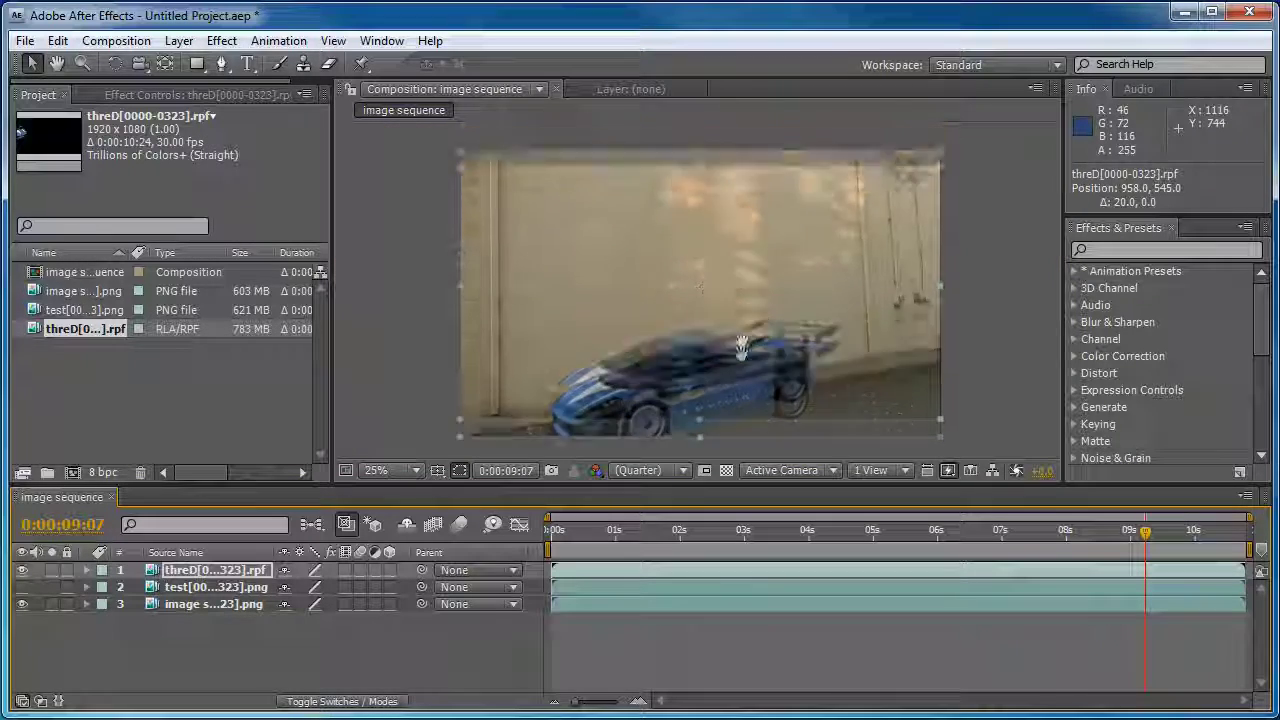
{"action": "left_click_drag", "start_coordinate": [740, 320], "coordinate": [740, 332]}
{"action": "left_click", "coordinate": [1172, 540]}
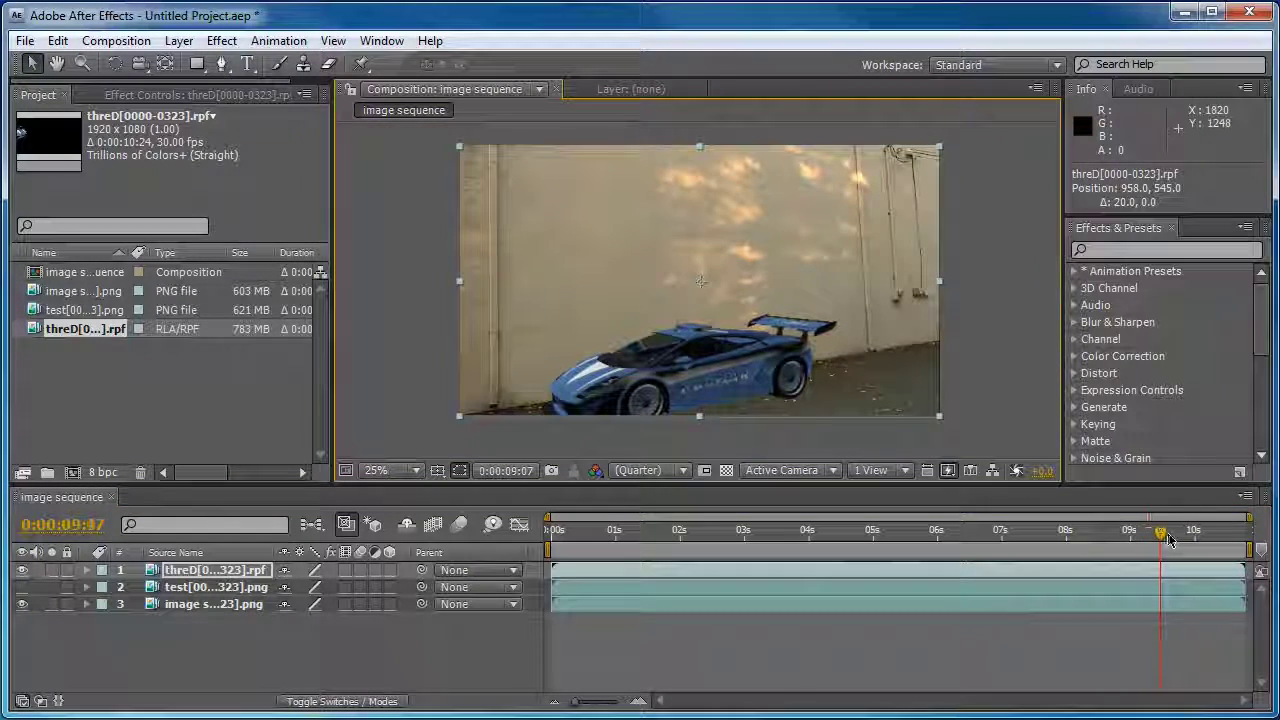
{"action": "left_click", "coordinate": [1201, 538]}
{"action": "left_click", "coordinate": [1213, 538]}
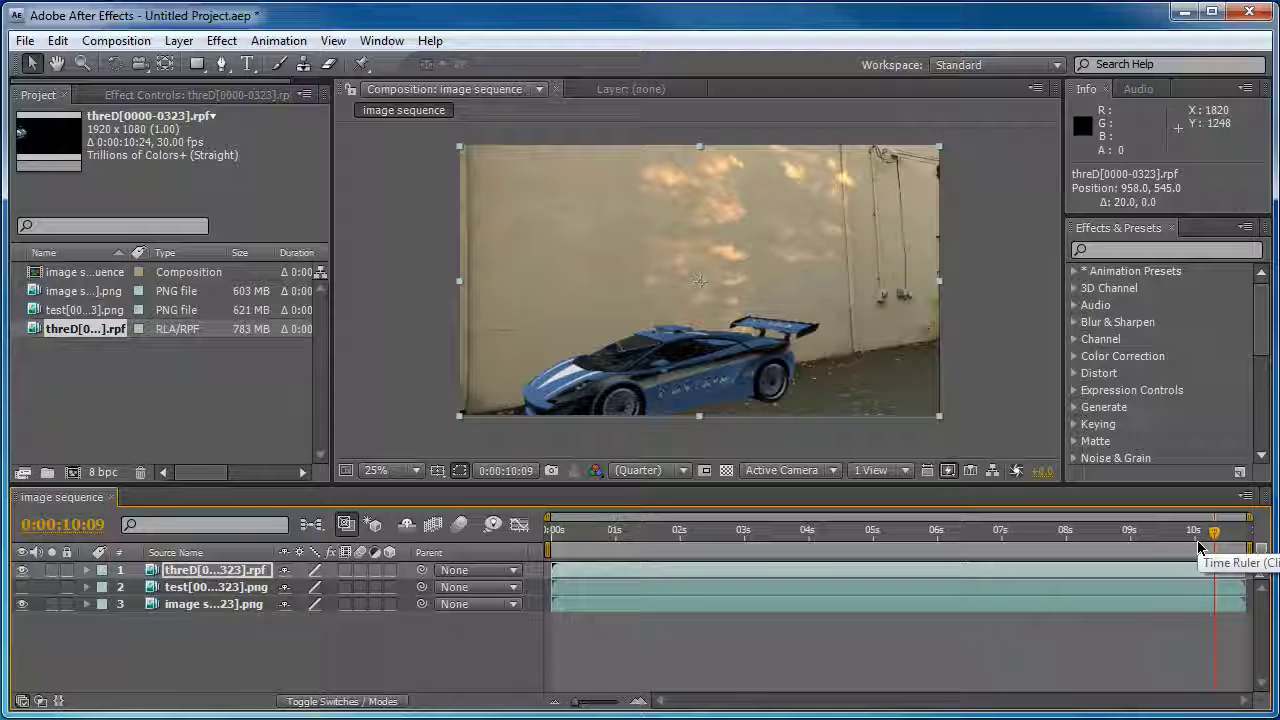
{"action": "left_click", "coordinate": [1197, 543]}
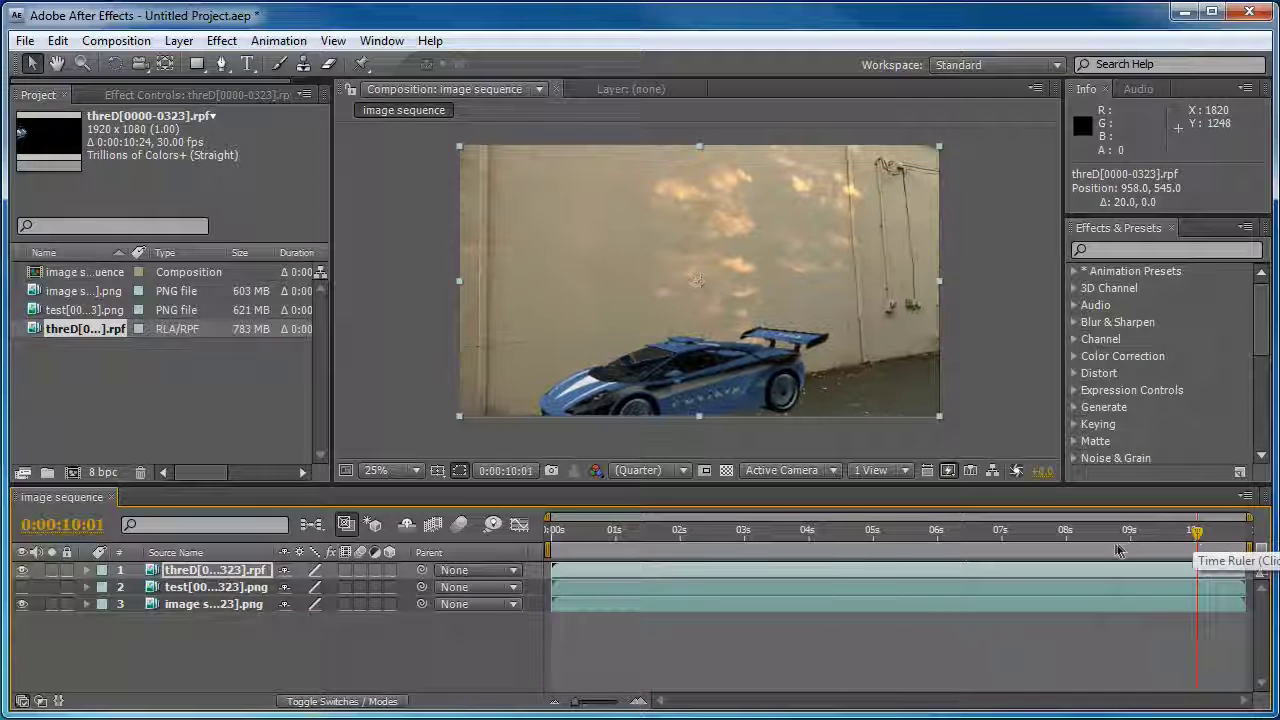
Step back through the composition in one-second intervals from 9 seconds to about 1 second to check the car's tracking and changing perspective
{"action": "left_click", "coordinate": [1129, 541]}
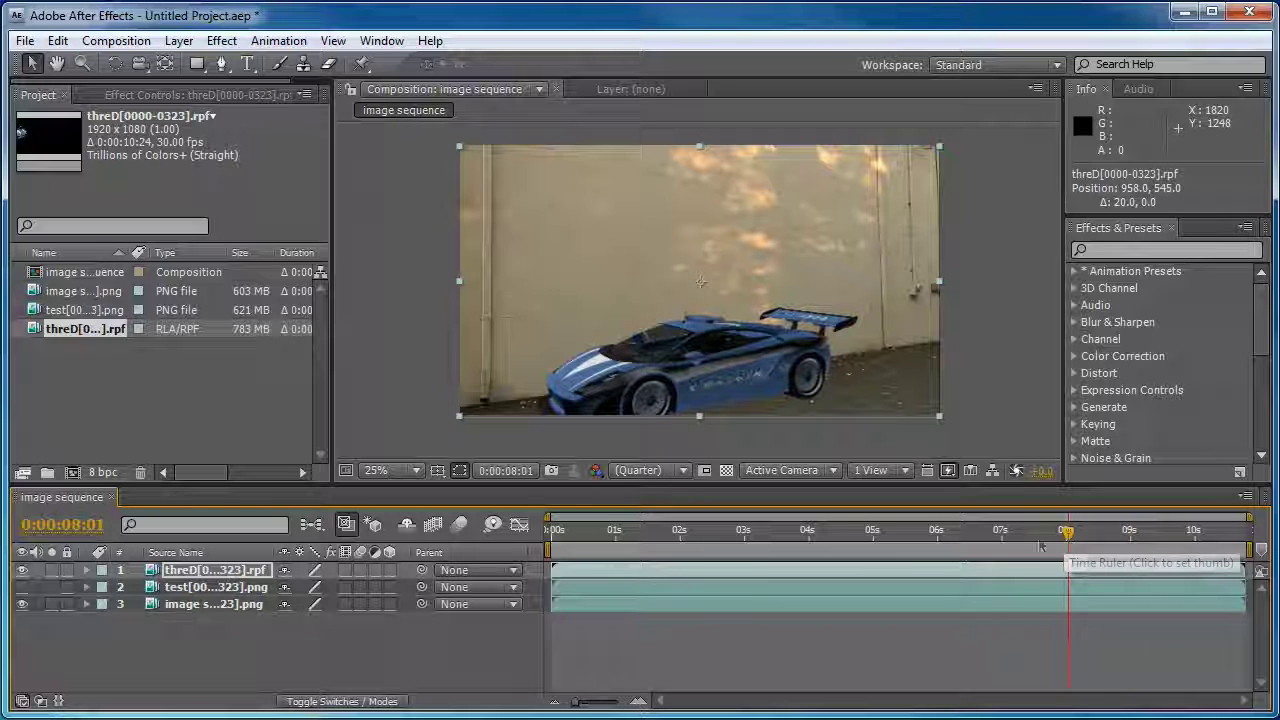
{"action": "left_click", "coordinate": [1001, 541]}
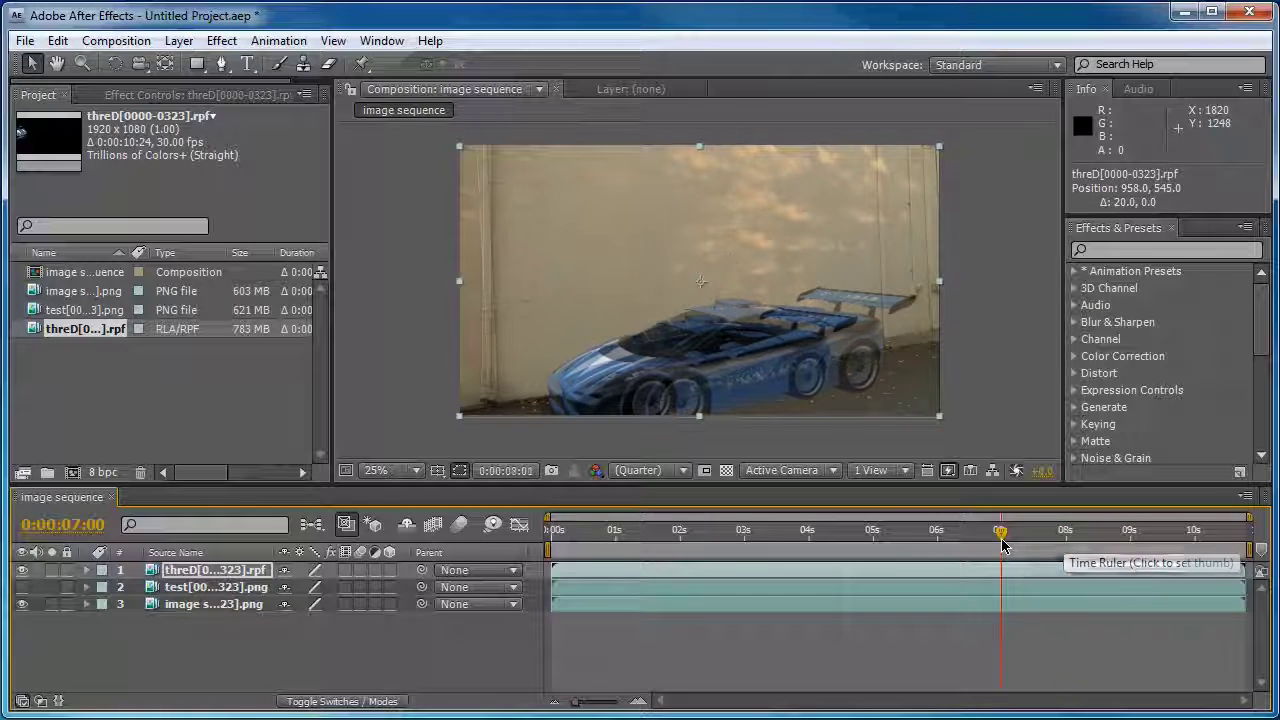
{"action": "left_click", "coordinate": [938, 541]}
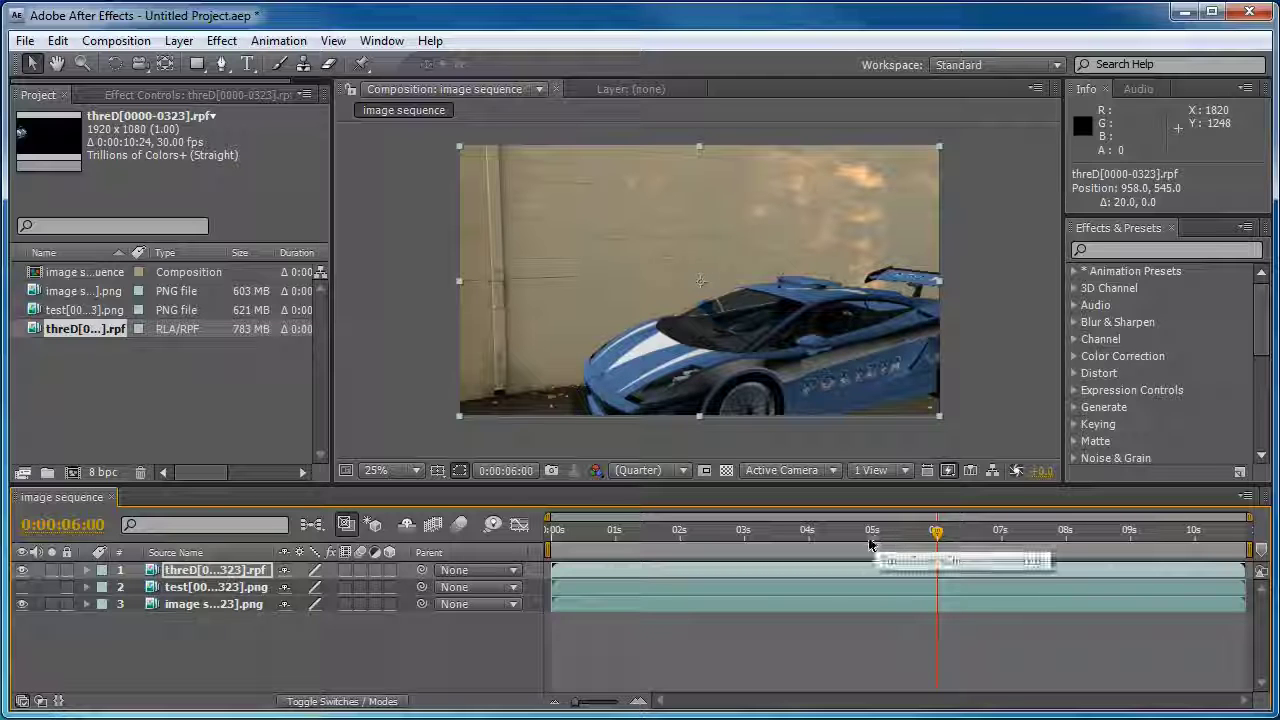
{"action": "left_click", "coordinate": [872, 542]}
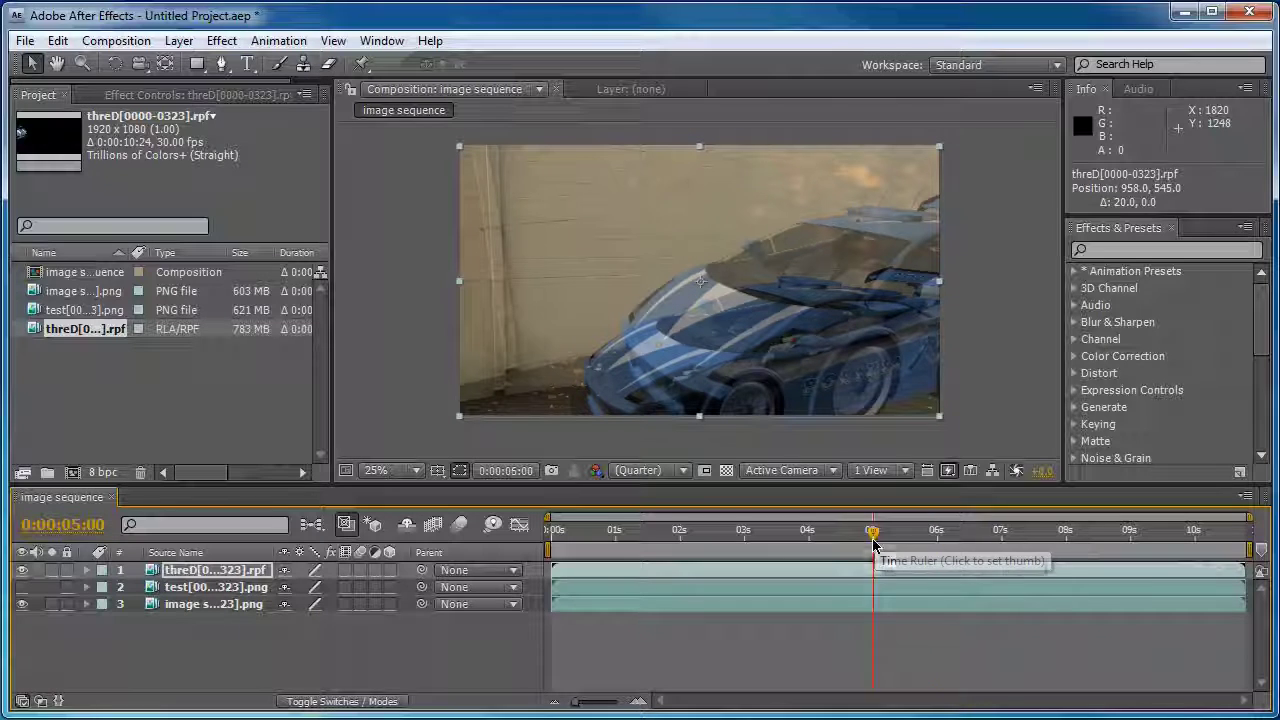
{"action": "left_click", "coordinate": [809, 542]}
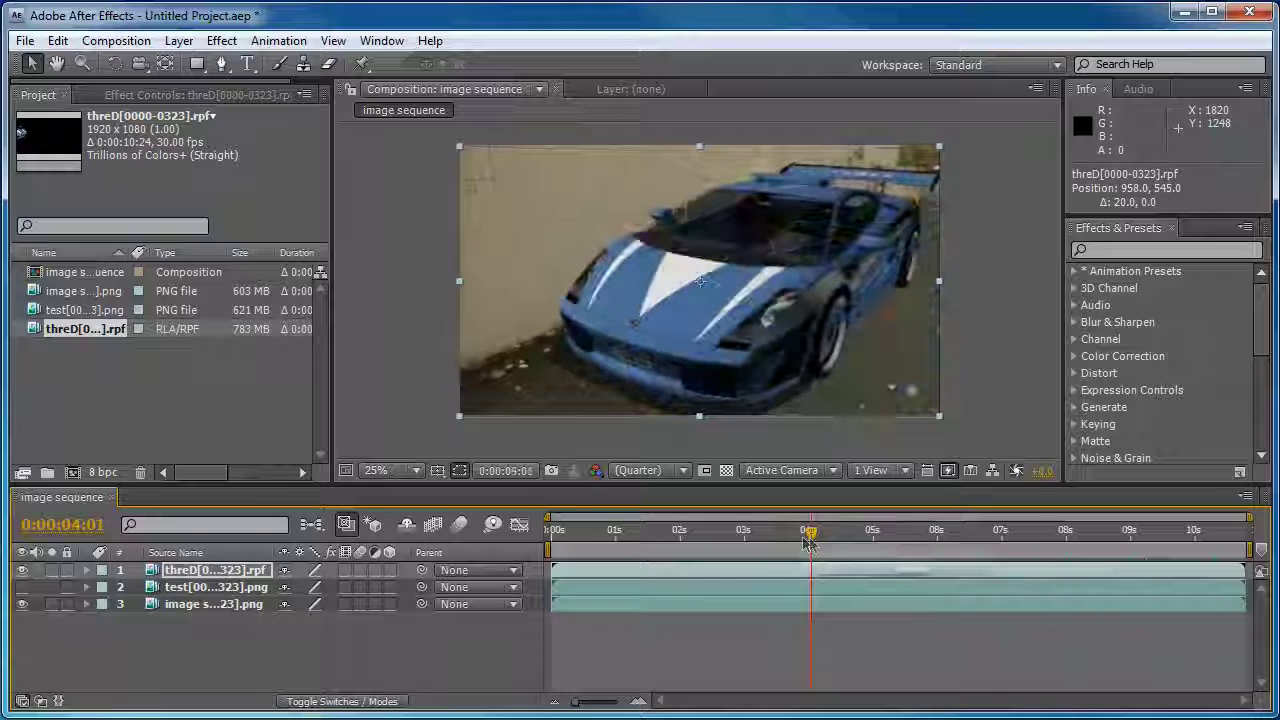
{"action": "left_click", "coordinate": [745, 537]}
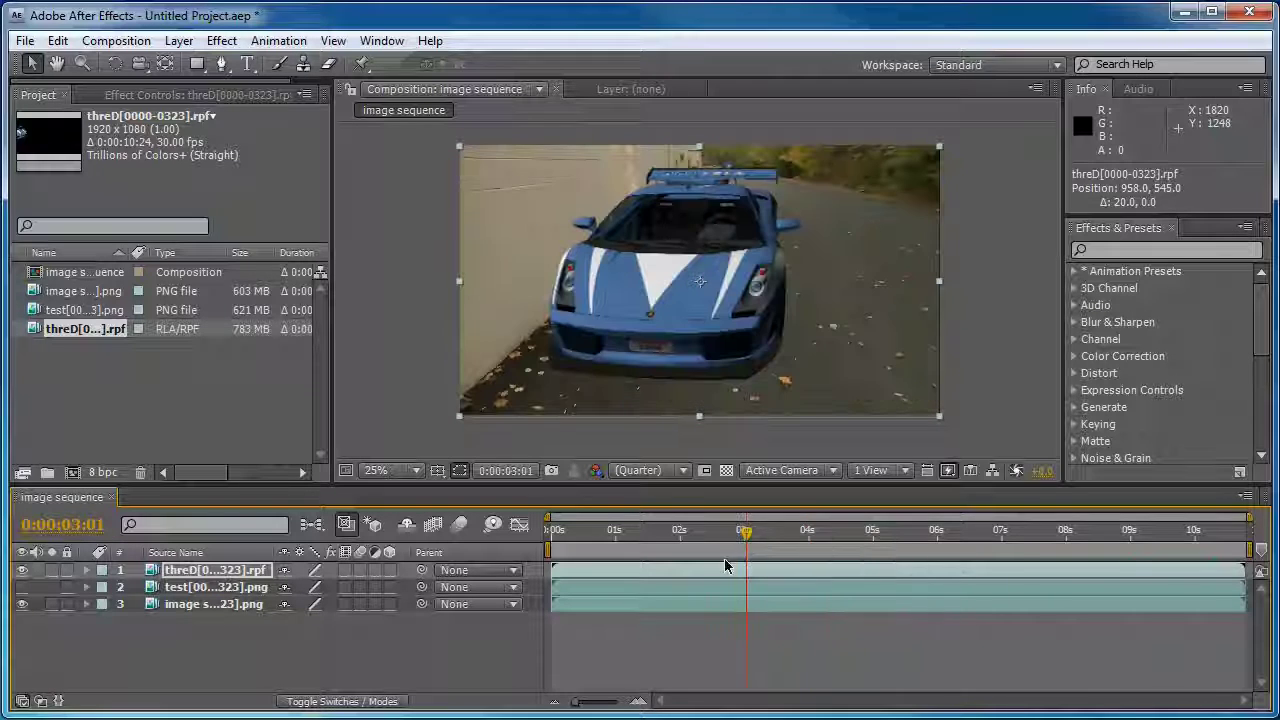
{"action": "left_click", "coordinate": [679, 540]}
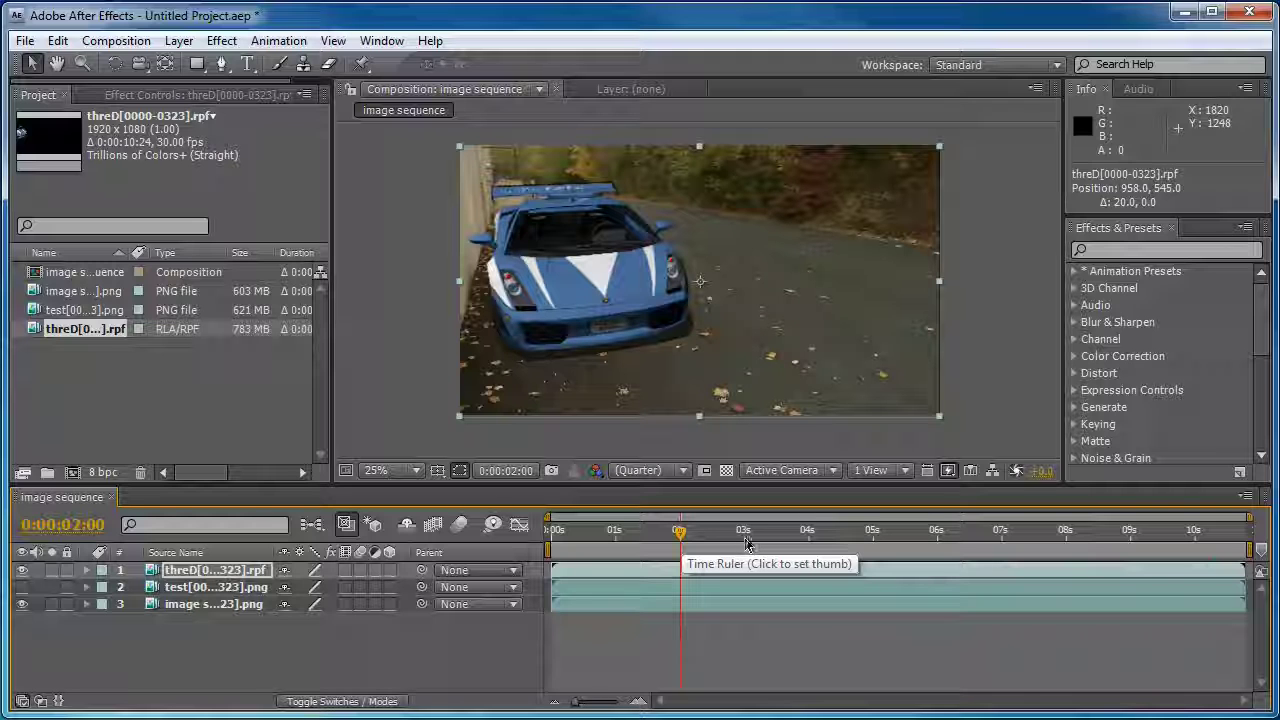
{"action": "left_click_drag", "start_coordinate": [680, 533], "coordinate": [626, 538]}
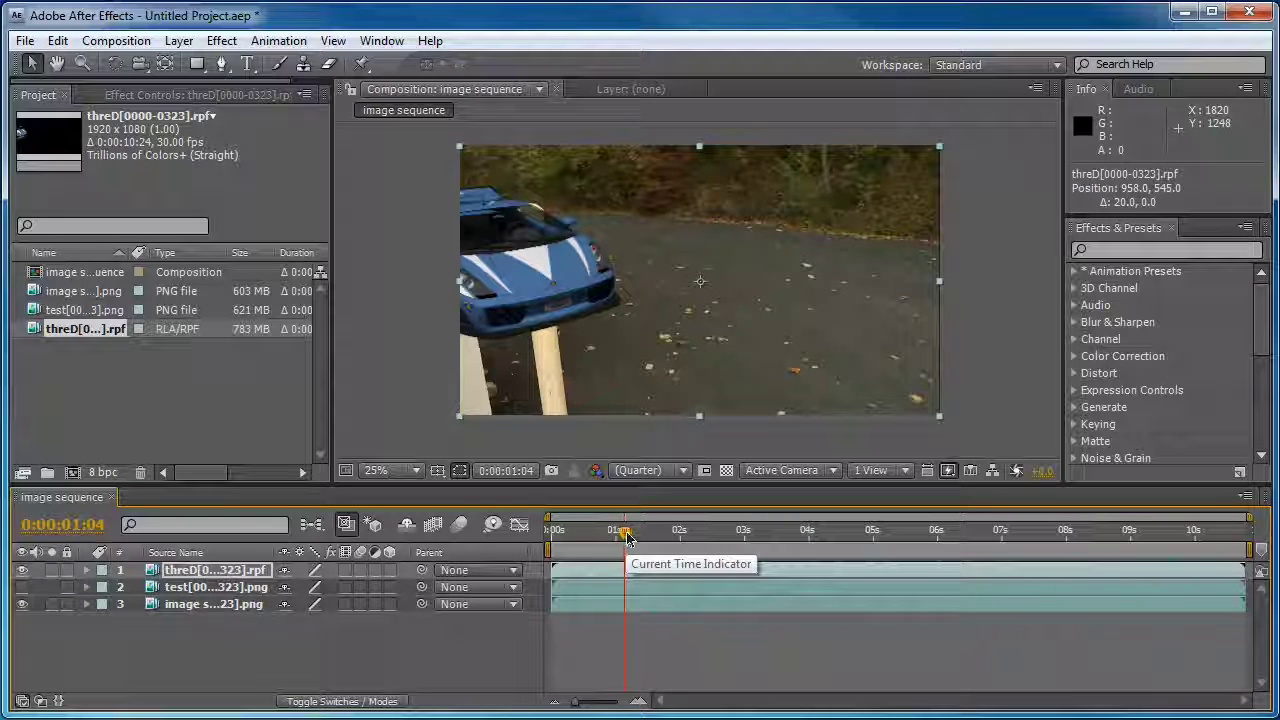
{"action": "left_click", "coordinate": [676, 530]}
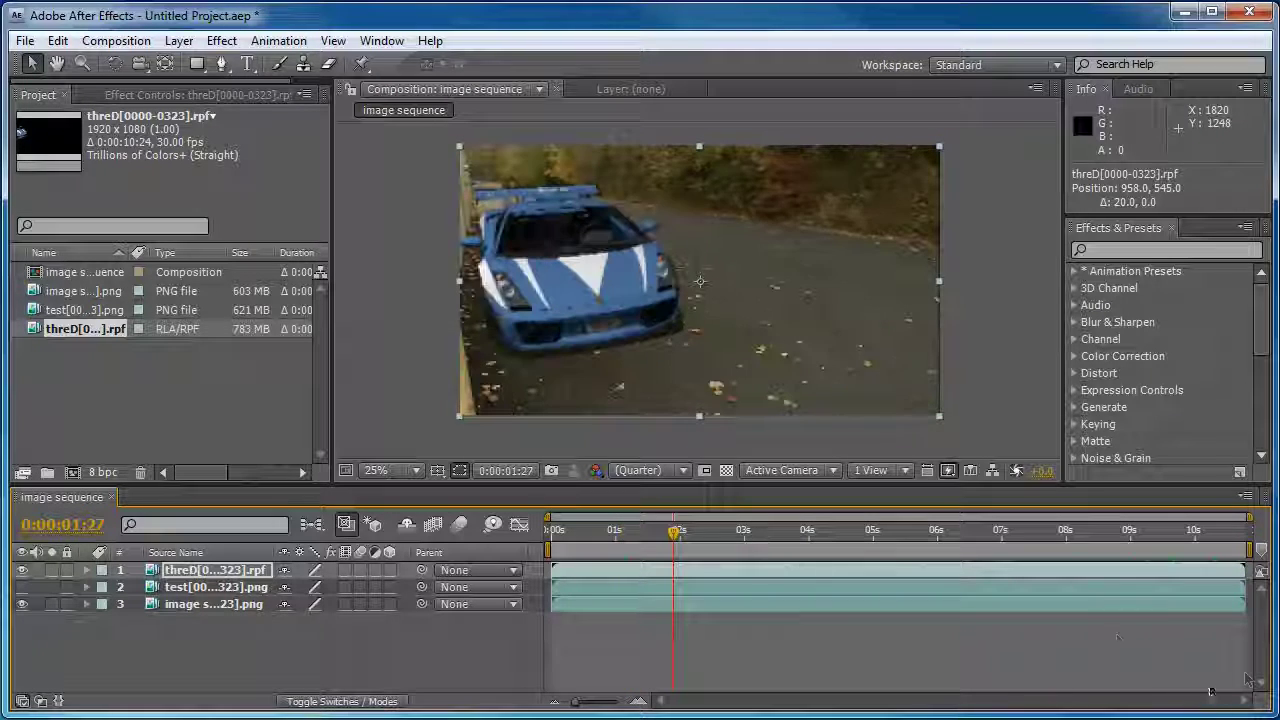